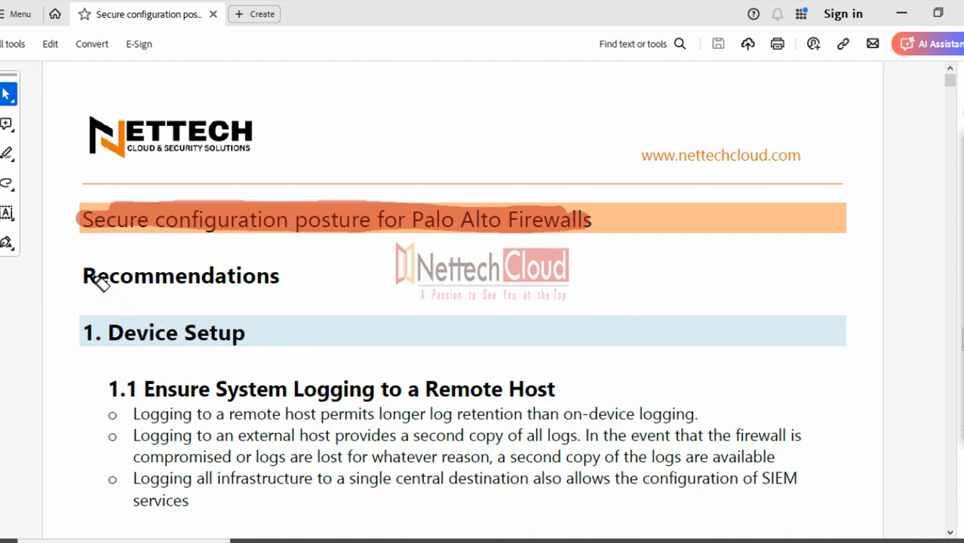
Underline the Recommendations heading with a red marker stroke, then erase all strokes and return to the pointer
{"action": "mouse_move", "coordinate": [83, 276]}
{"action": "left_mouse_down"}
{"action": "mouse_move", "coordinate": [282, 280]}
{"action": "mouse_move", "coordinate": [183, 271]}
{"action": "mouse_move", "coordinate": [280, 271]}
{"action": "left_mouse_up"}
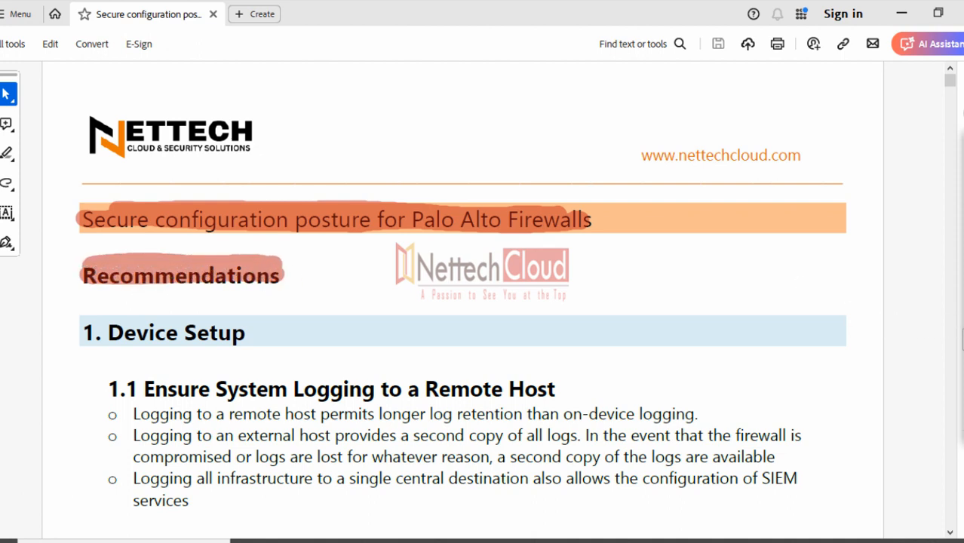
{"action": "left_click", "coordinate": [954, 271]}
{"action": "left_click", "coordinate": [958, 167]}
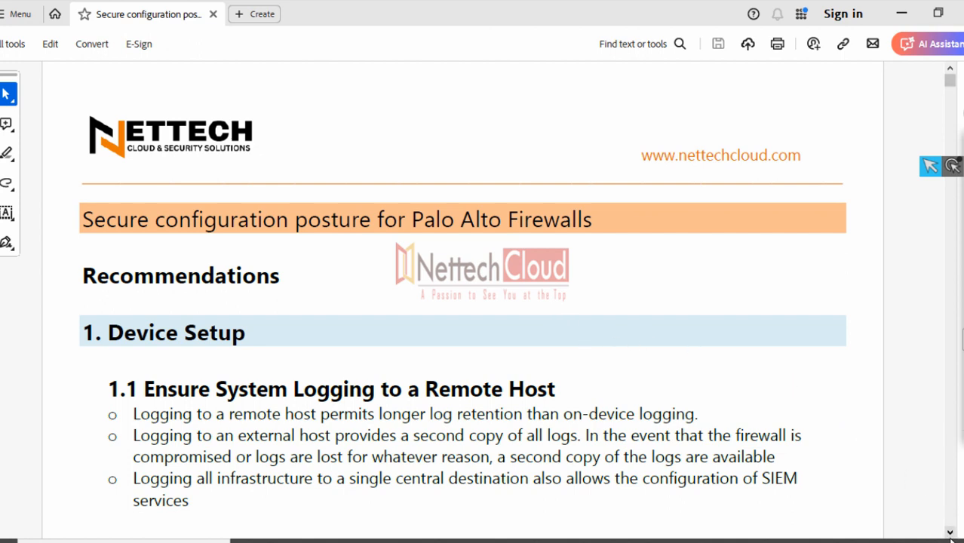
{"action": "left_click_drag", "start_coordinate": [950, 532], "coordinate": [951, 532]}
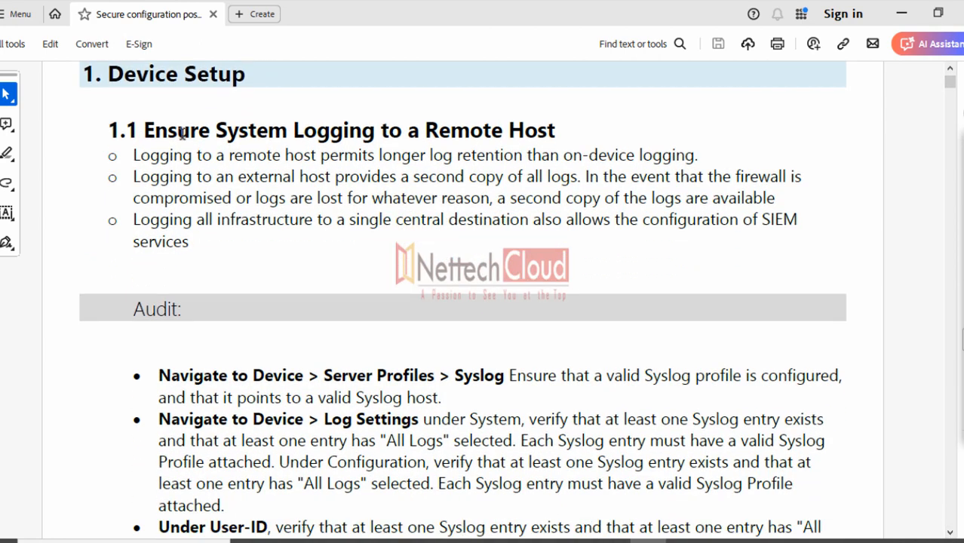
Select the 1.1 remote-logging heading, the Audit heading and the Audit bullets, clearing each selection
{"action": "left_click_drag", "start_coordinate": [139, 133], "coordinate": [545, 133]}
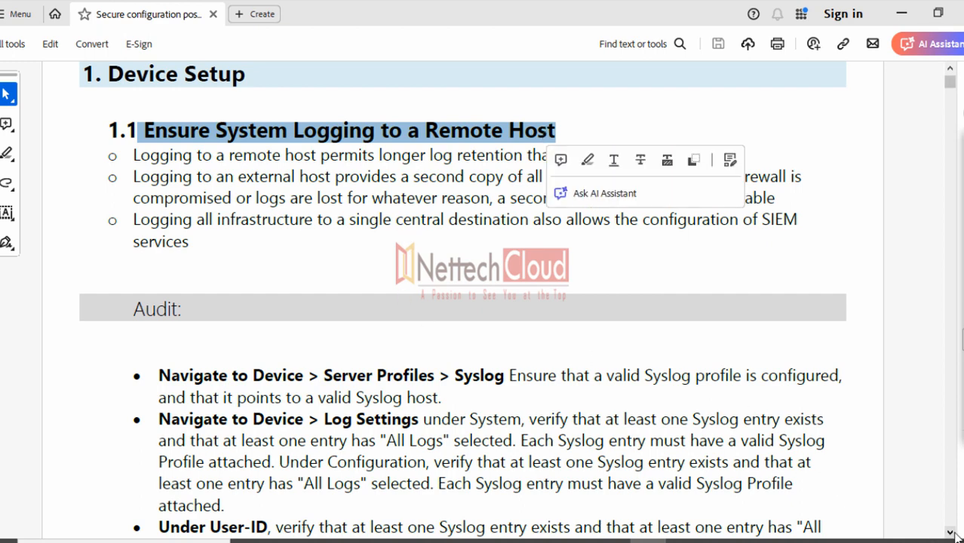
{"action": "scroll", "coordinate": [952, 534], "scroll_direction": "down", "scroll_amount": 5}
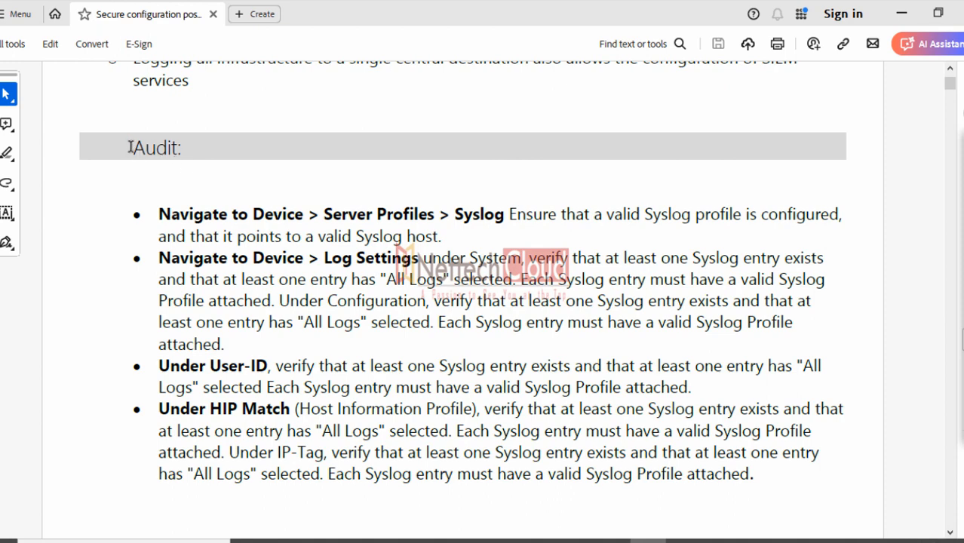
{"action": "left_click_drag", "start_coordinate": [131, 147], "coordinate": [185, 150]}
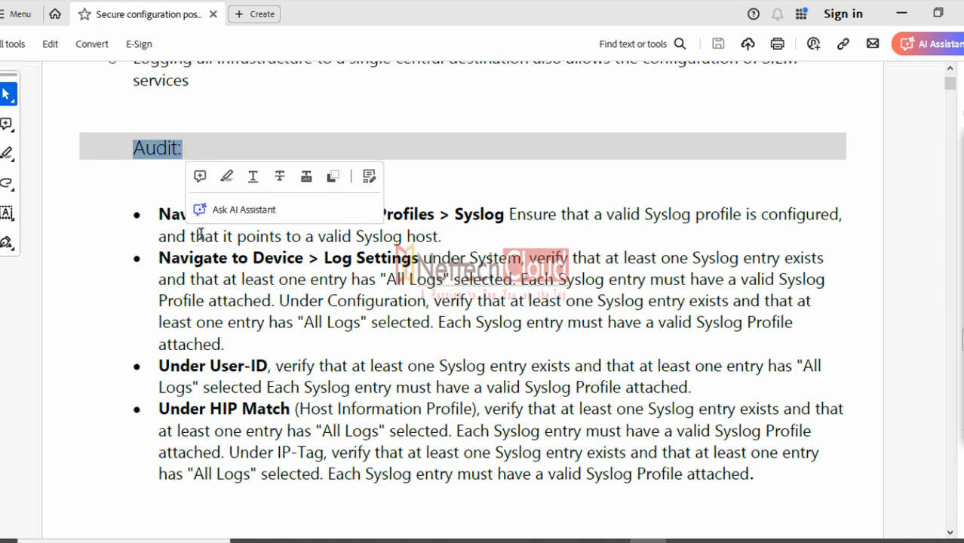
{"action": "left_click_drag", "start_coordinate": [157, 212], "coordinate": [767, 487]}
{"action": "left_click", "coordinate": [540, 339]}
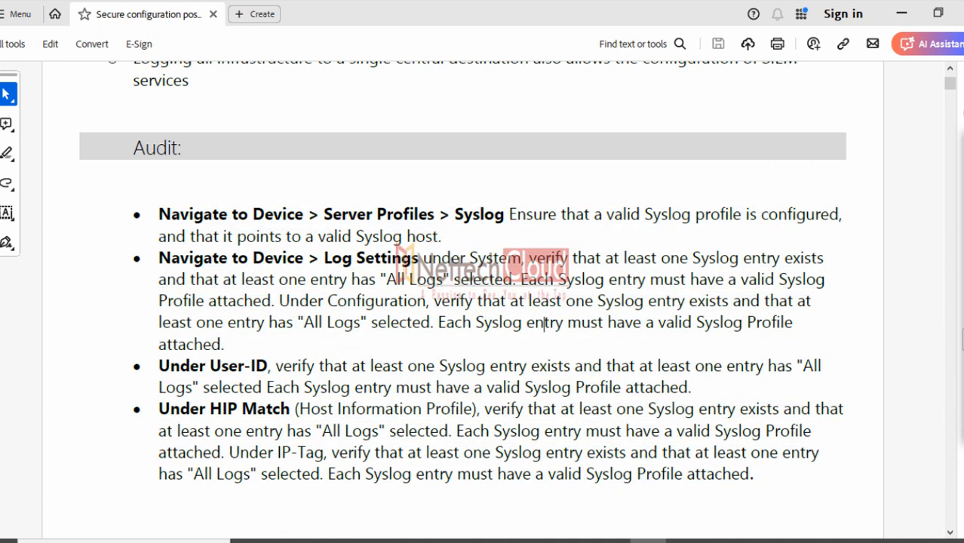
{"action": "scroll", "coordinate": [952, 73], "scroll_direction": "up", "scroll_amount": 5}
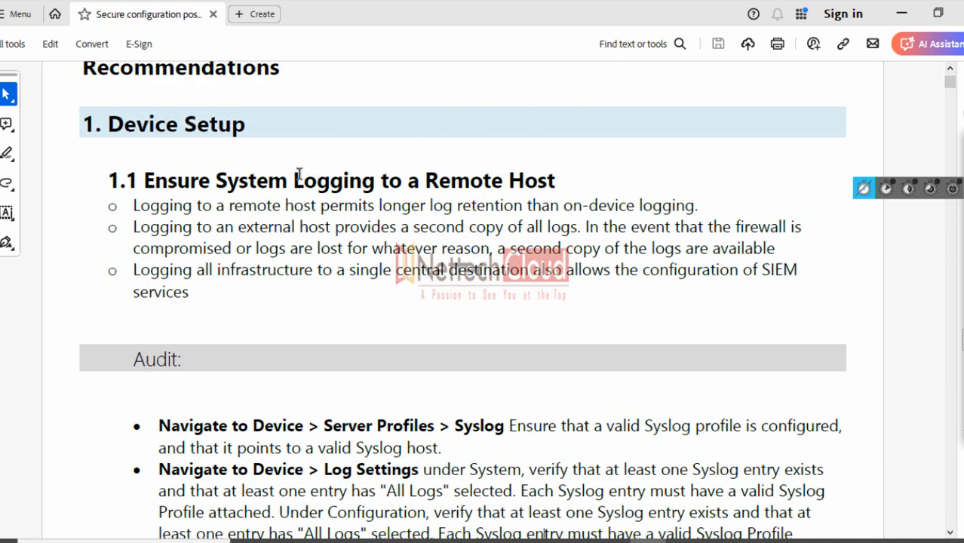
{"action": "left_click_drag", "start_coordinate": [291, 184], "coordinate": [434, 185]}
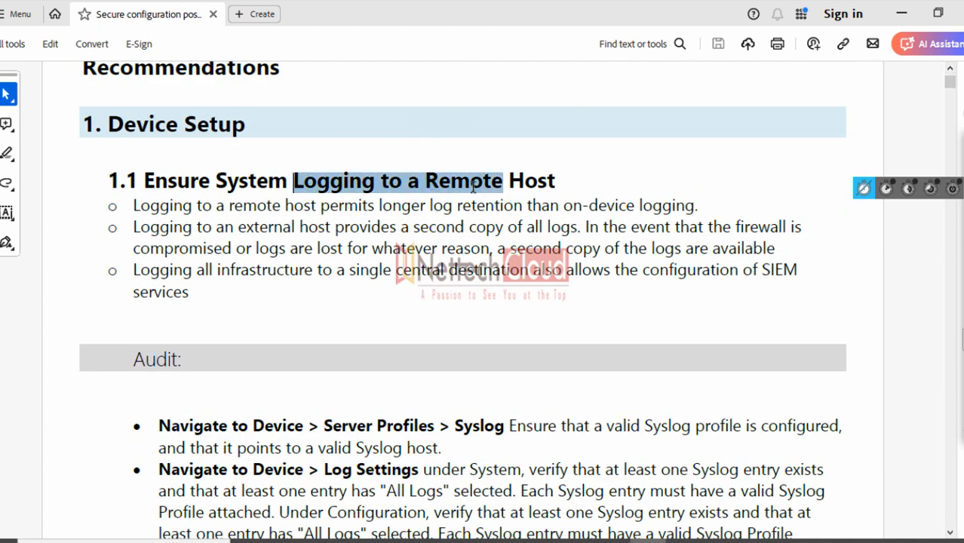
Set the annotation pen thickness to Very small beside the Audit section
{"action": "scroll", "coordinate": [950, 532], "scroll_direction": "down", "scroll_amount": 4}
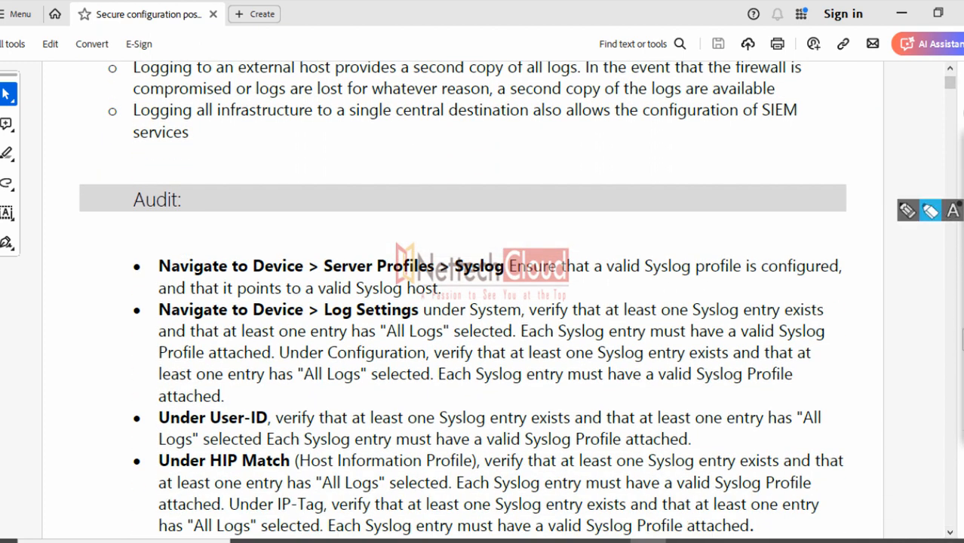
{"action": "left_click", "coordinate": [911, 219]}
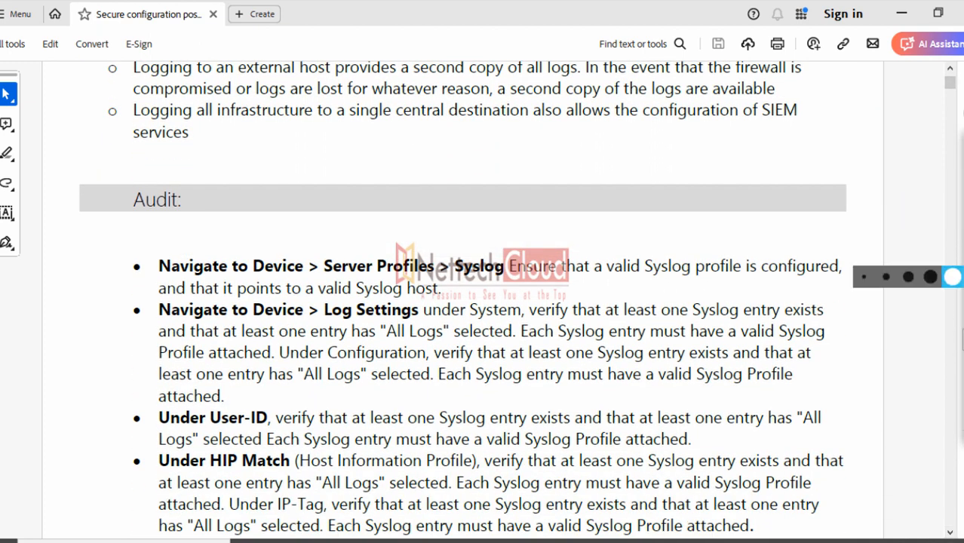
{"action": "left_click", "coordinate": [865, 277]}
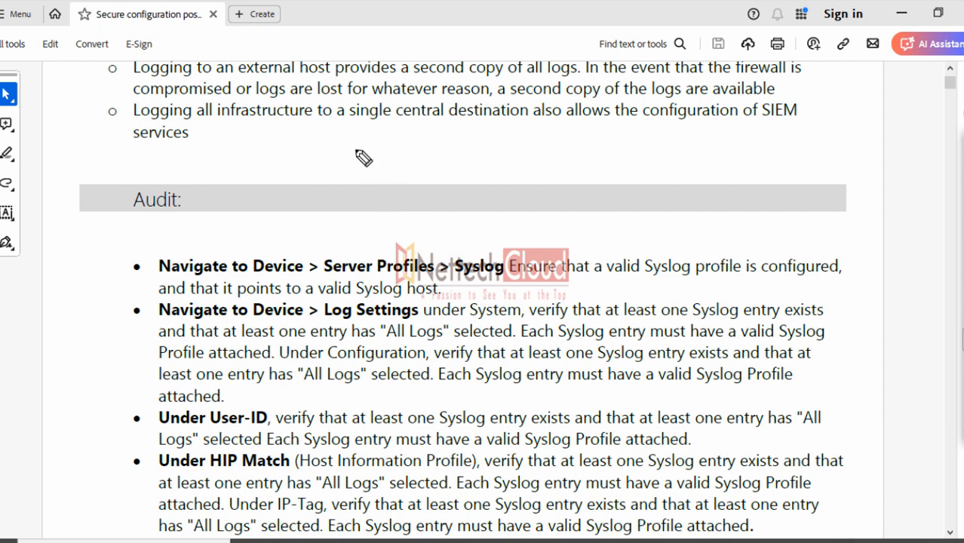
{"action": "mouse_move", "coordinate": [354, 149]}
{"action": "left_mouse_down"}
{"action": "mouse_move", "coordinate": [369, 167]}
{"action": "mouse_move", "coordinate": [408, 170]}
{"action": "mouse_move", "coordinate": [465, 149]}
{"action": "left_mouse_up"}
{"action": "left_click_drag", "start_coordinate": [450, 149], "coordinate": [450, 167]}
{"action": "mouse_move", "coordinate": [383, 182]}
{"action": "left_mouse_down"}
{"action": "mouse_move", "coordinate": [469, 178]}
{"action": "mouse_move", "coordinate": [558, 135]}
{"action": "left_mouse_up"}
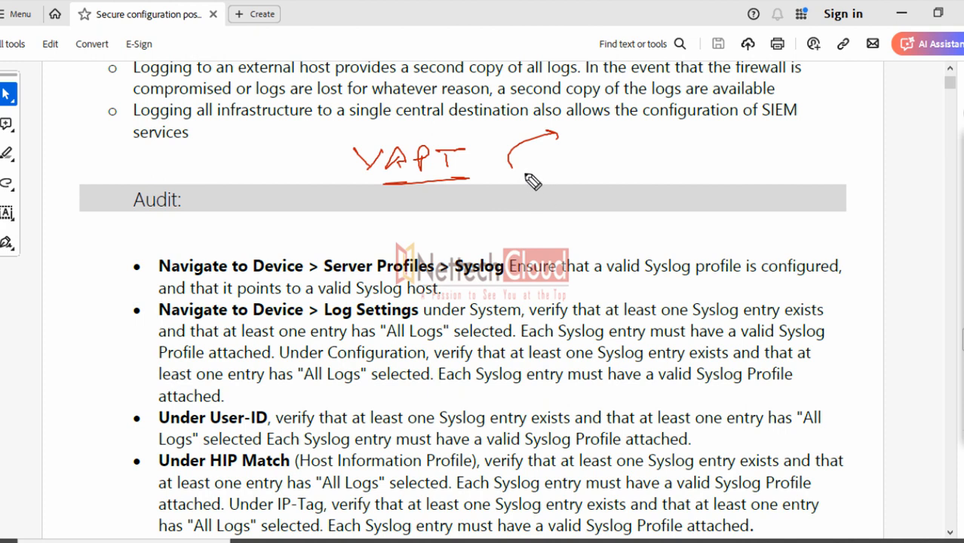
{"action": "left_click_drag", "start_coordinate": [523, 170], "coordinate": [555, 158]}
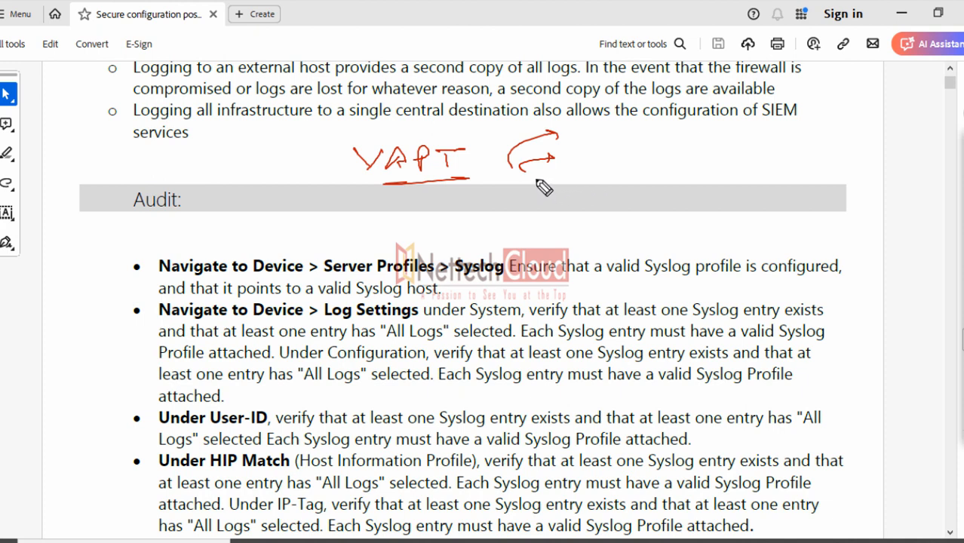
{"action": "left_click_drag", "start_coordinate": [529, 174], "coordinate": [562, 175]}
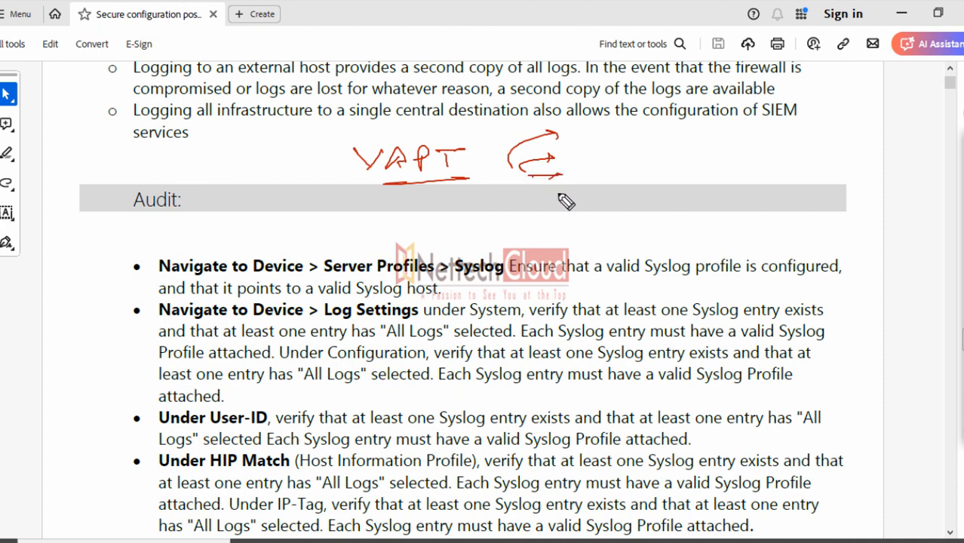
{"action": "mouse_move", "coordinate": [630, 132]}
{"action": "left_mouse_down"}
{"action": "mouse_move", "coordinate": [660, 126]}
{"action": "mouse_move", "coordinate": [661, 135]}
{"action": "left_mouse_up"}
{"action": "mouse_move", "coordinate": [636, 150]}
{"action": "left_mouse_down"}
{"action": "mouse_move", "coordinate": [666, 150]}
{"action": "mouse_move", "coordinate": [654, 169]}
{"action": "mouse_move", "coordinate": [666, 165]}
{"action": "mouse_move", "coordinate": [666, 208]}
{"action": "left_mouse_up"}
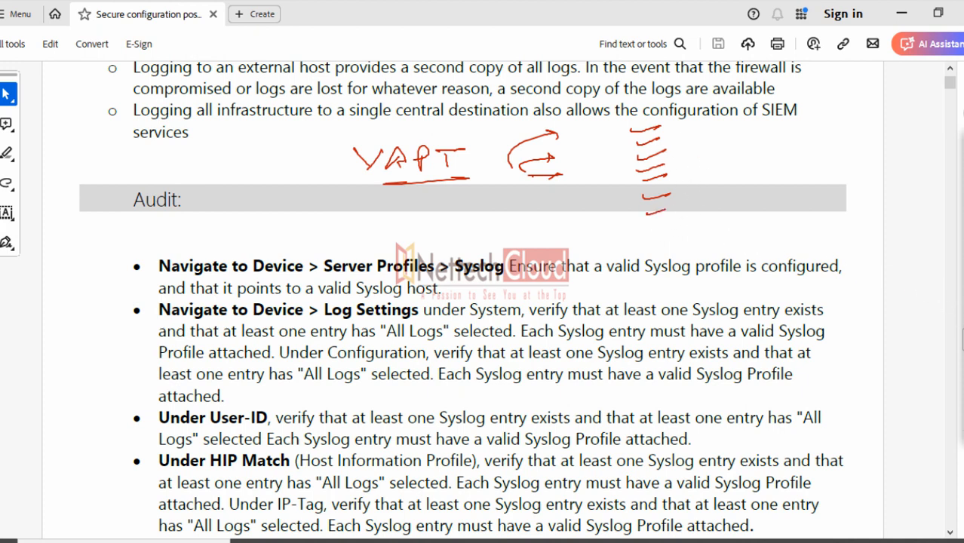
{"action": "left_click", "coordinate": [963, 324]}
{"action": "left_click", "coordinate": [963, 166]}
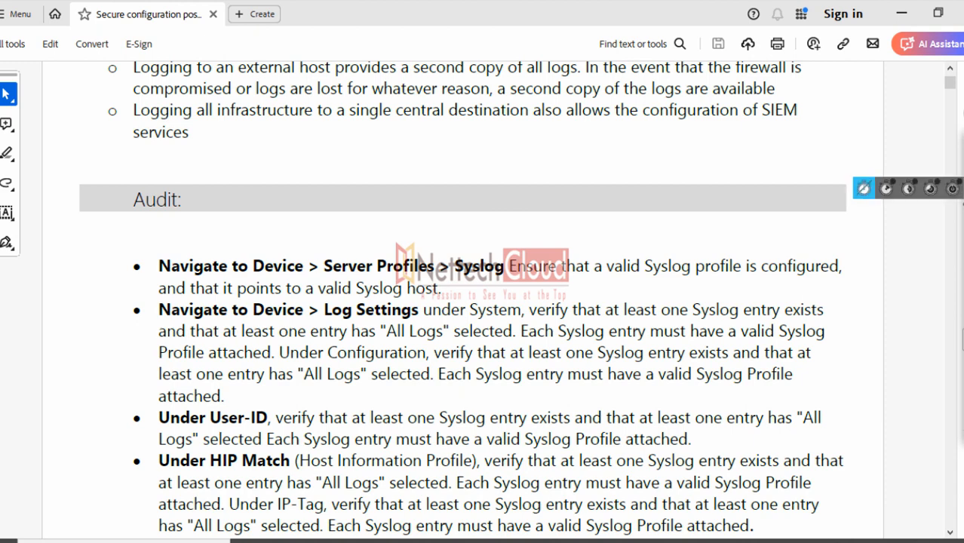
{"action": "mouse_move", "coordinate": [962, 213]}
{"action": "left_click", "coordinate": [909, 213]}
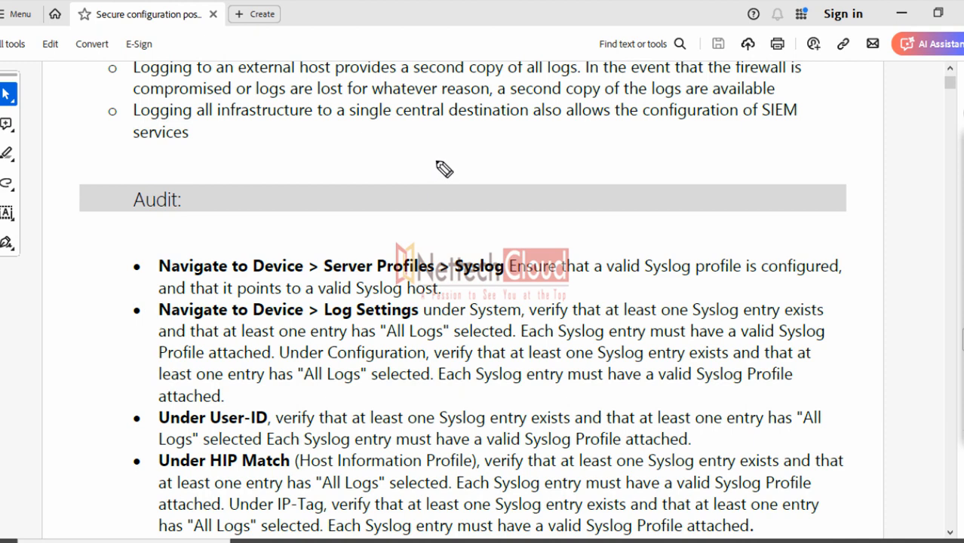
Draw a red ink arrow above the Audit bar and erase it, then select the Device Setup heading
{"action": "left_click_drag", "start_coordinate": [450, 145], "coordinate": [413, 162]}
{"action": "left_click", "coordinate": [962, 257]}
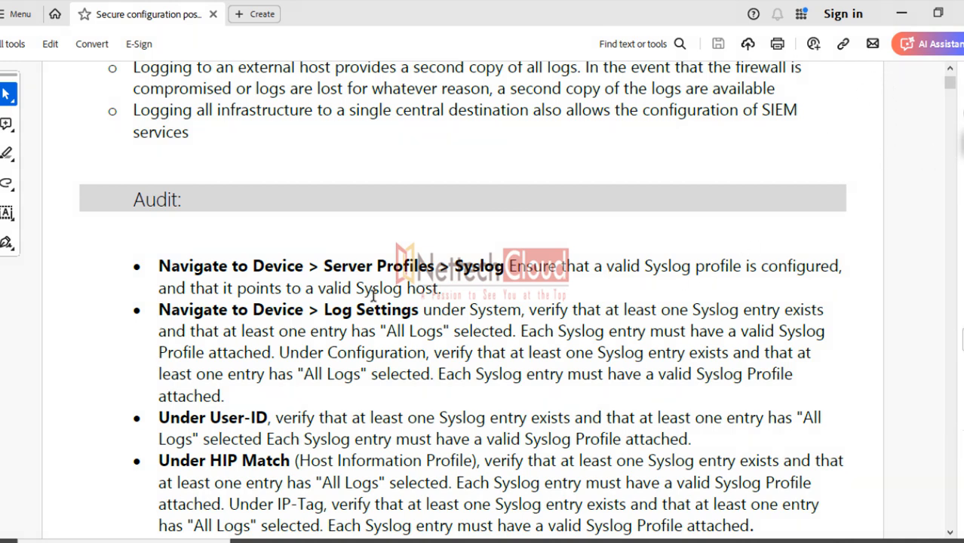
{"action": "scroll", "coordinate": [402, 236], "scroll_direction": "up", "scroll_amount": 3}
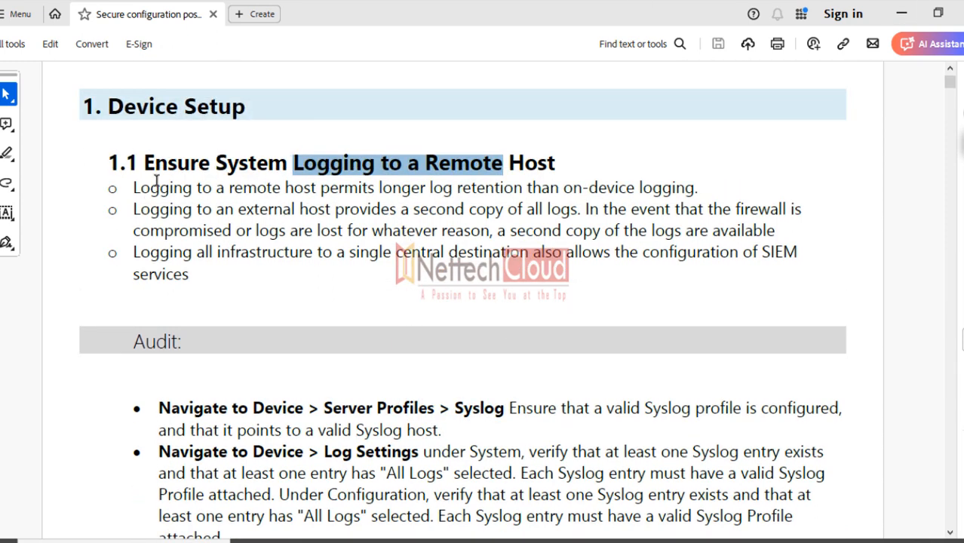
{"action": "left_click_drag", "start_coordinate": [97, 105], "coordinate": [247, 113]}
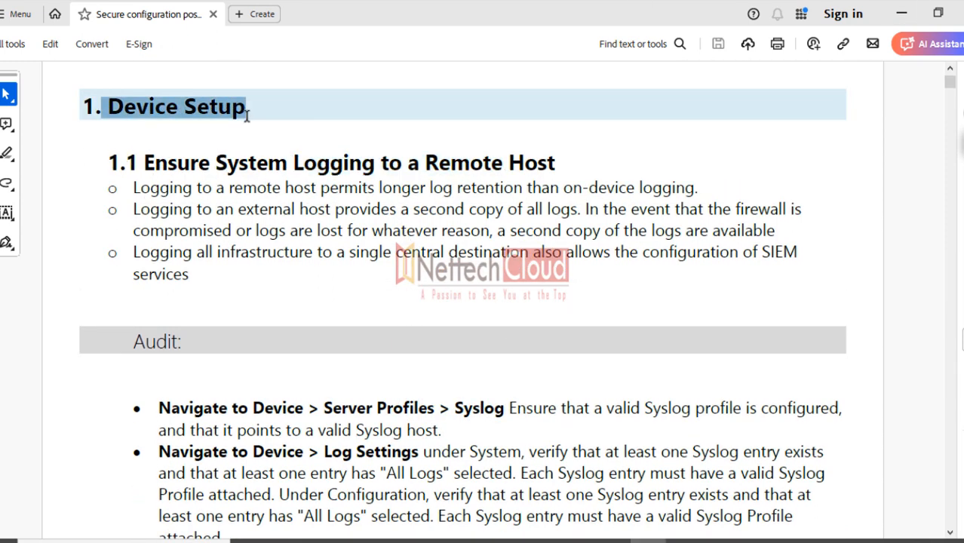
{"action": "left_click", "coordinate": [140, 163]}
Select the 1.1 heading into its first bullet, then scroll down to the 1.2 SNMPv3 traps heading
{"action": "left_click_drag", "start_coordinate": [167, 162], "coordinate": [564, 198]}
{"action": "scroll", "coordinate": [476, 307], "scroll_direction": "down", "scroll_amount": 15}
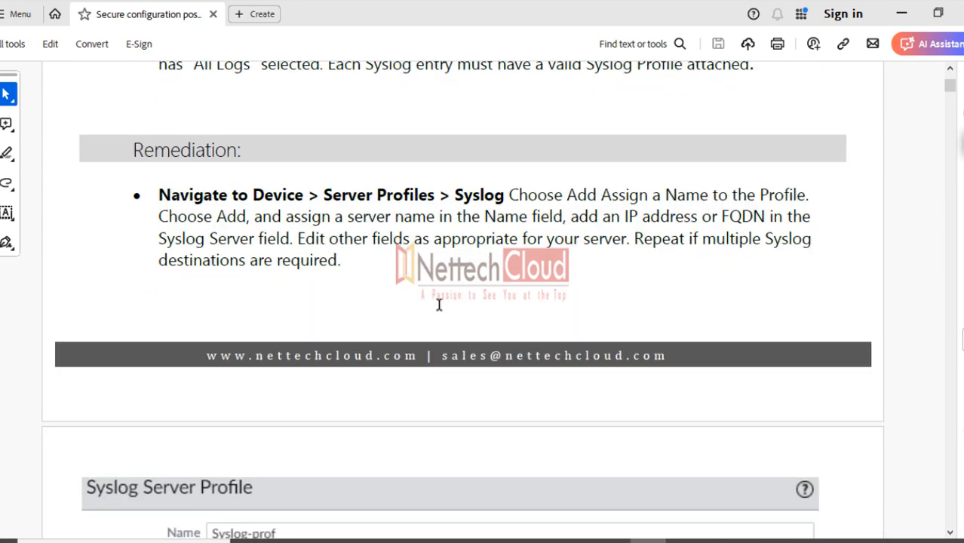
{"action": "scroll", "coordinate": [729, 358], "scroll_direction": "down", "scroll_amount": 8}
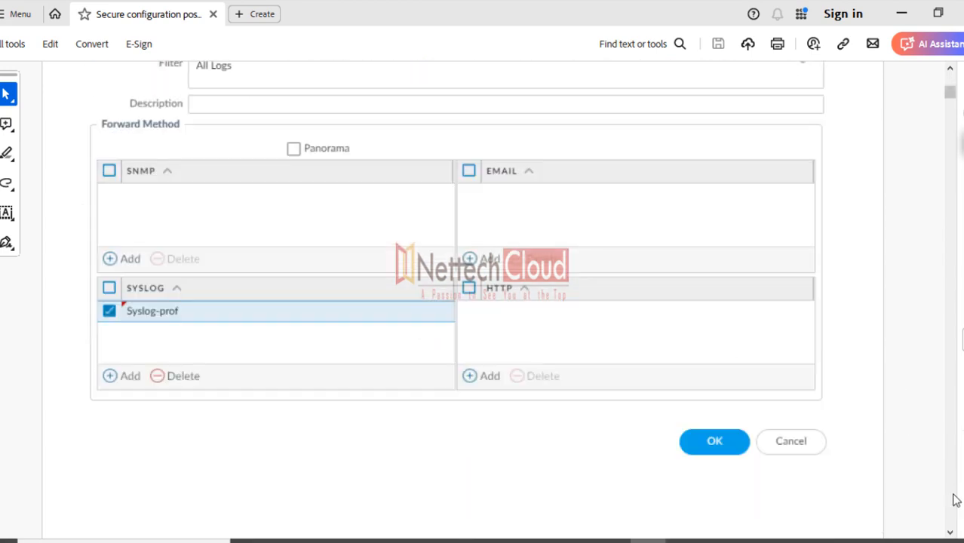
{"action": "scroll", "coordinate": [955, 500], "scroll_direction": "down", "scroll_amount": 15}
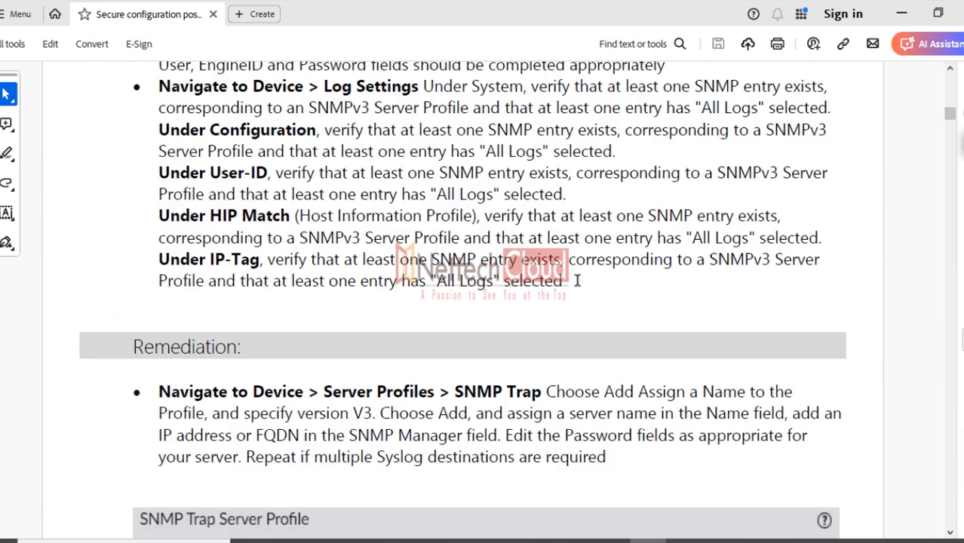
{"action": "scroll", "coordinate": [577, 281], "scroll_direction": "up", "scroll_amount": 5}
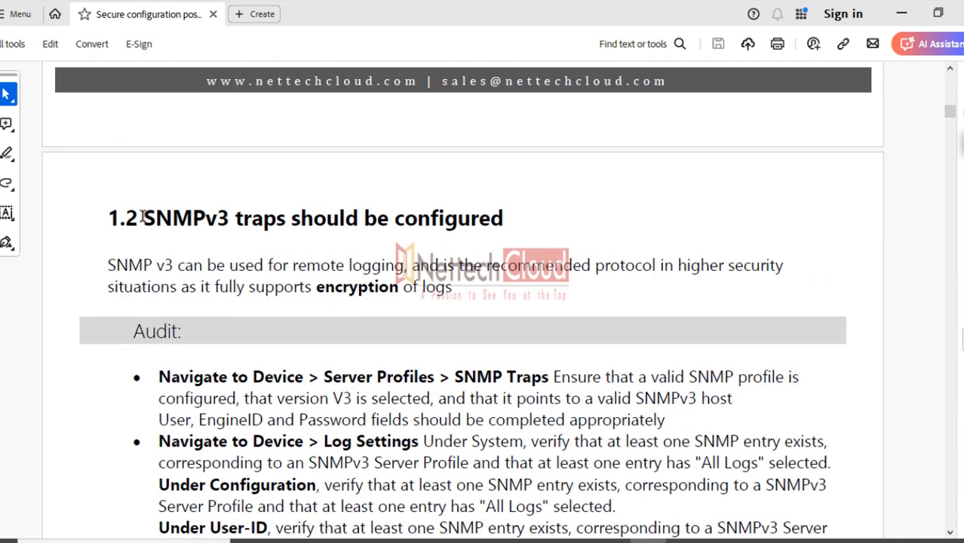
Select the 'SNMPv3 traps should be configured' heading and scroll down to its Audit list
{"action": "left_click_drag", "start_coordinate": [143, 217], "coordinate": [489, 228]}
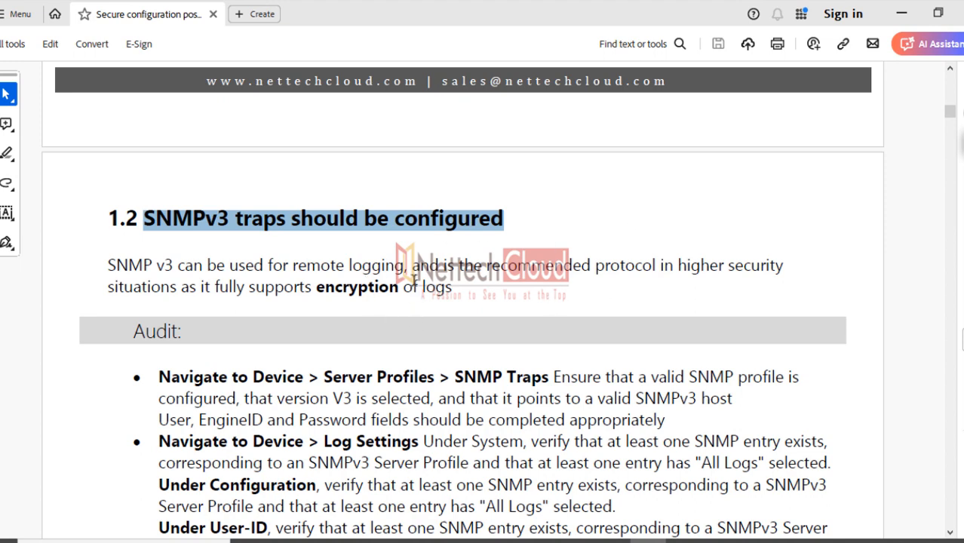
{"action": "scroll", "coordinate": [414, 278], "scroll_direction": "down", "scroll_amount": 2}
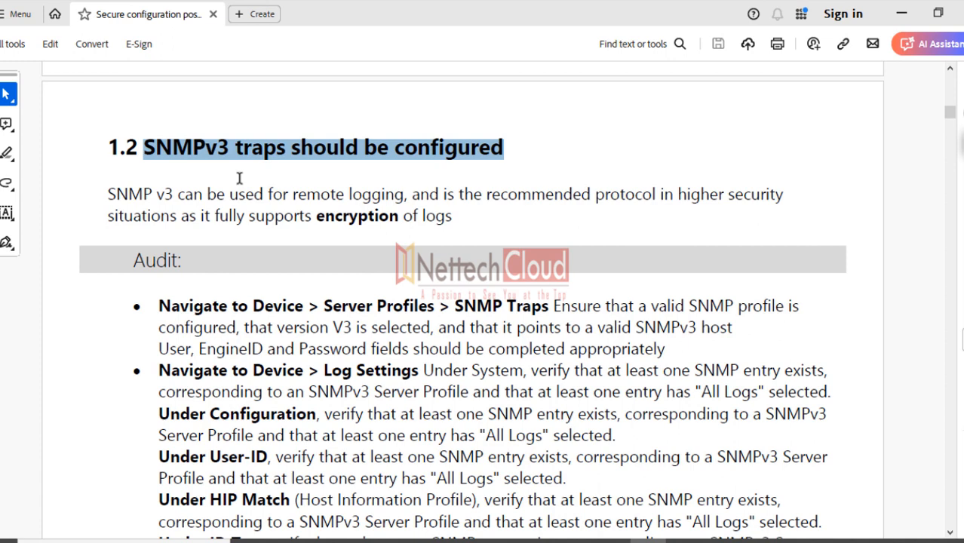
{"action": "scroll", "coordinate": [239, 178], "scroll_direction": "down", "scroll_amount": 1}
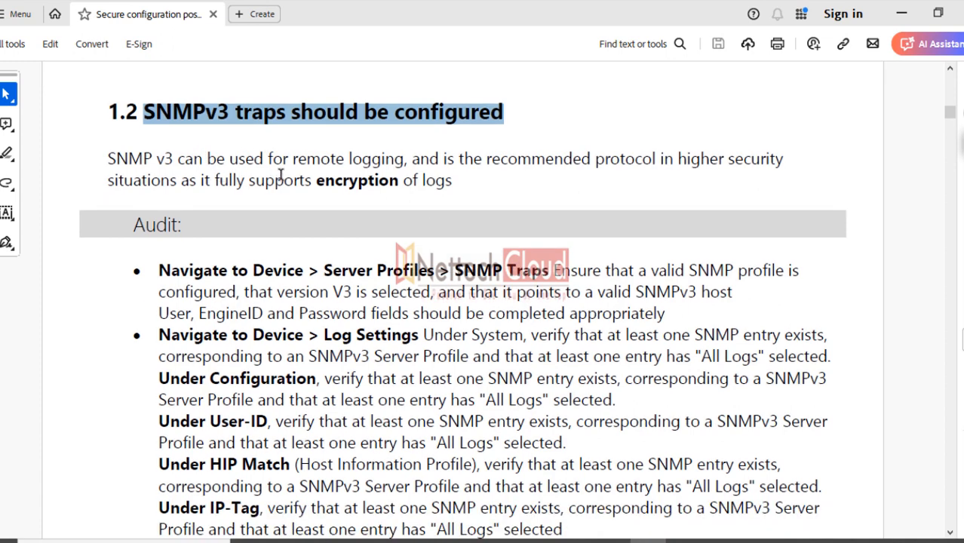
{"action": "scroll", "coordinate": [280, 175], "scroll_direction": "down", "scroll_amount": 2}
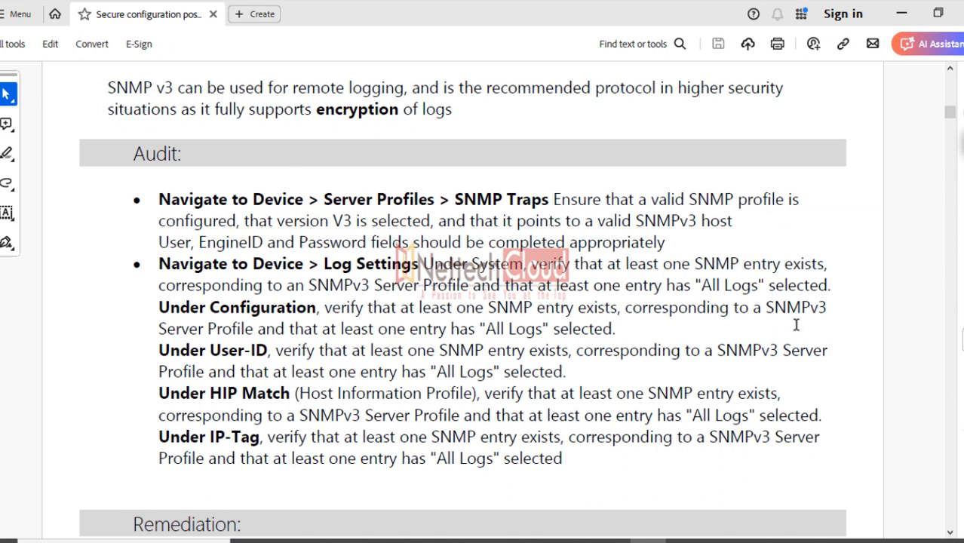
{"action": "left_click", "coordinate": [950, 533]}
{"action": "left_click", "coordinate": [950, 534]}
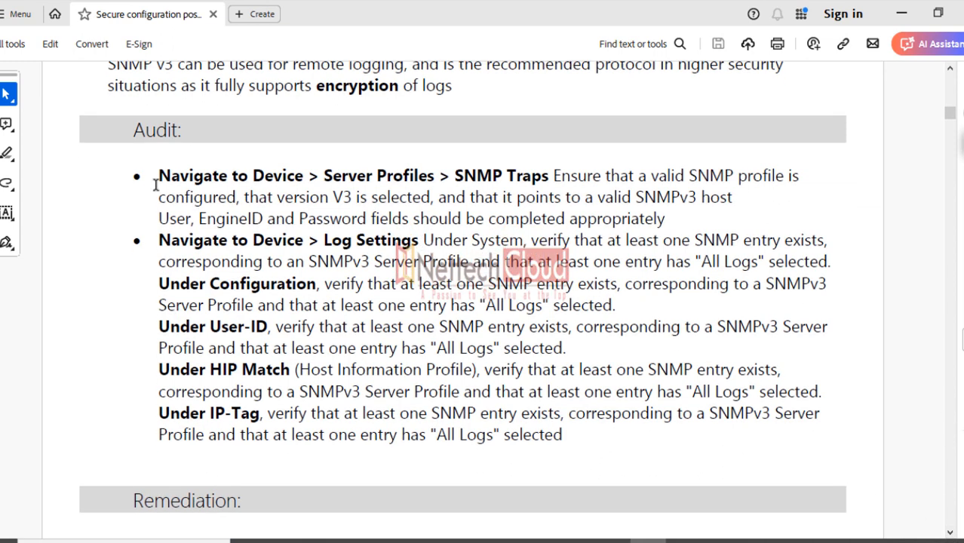
Select and deselect the whole Audit checklist twice, then advance to the SNMP Trap Server Profile screenshot
{"action": "left_click_drag", "start_coordinate": [157, 177], "coordinate": [585, 438]}
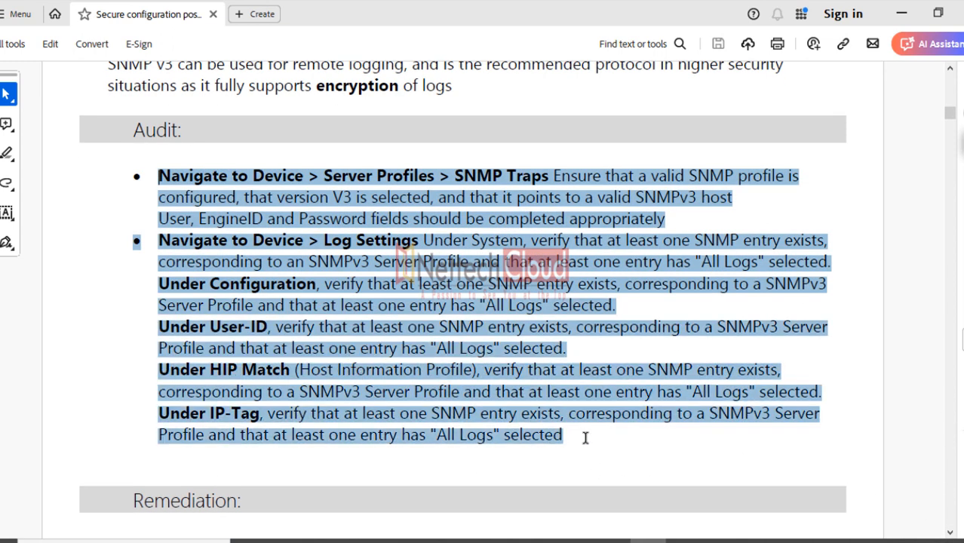
{"action": "left_click", "coordinate": [615, 460]}
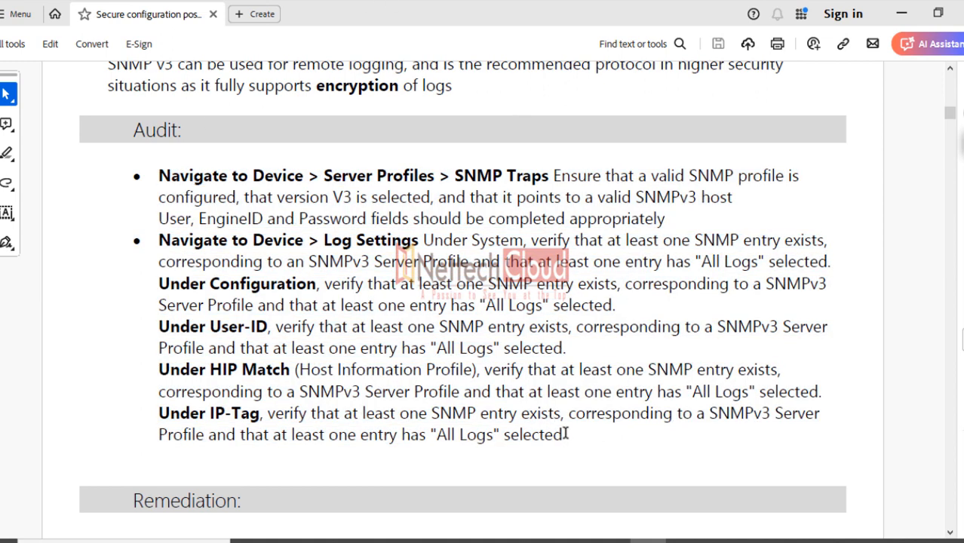
{"action": "left_click_drag", "start_coordinate": [567, 434], "coordinate": [157, 178]}
{"action": "left_click", "coordinate": [589, 352]}
{"action": "left_click", "coordinate": [950, 534]}
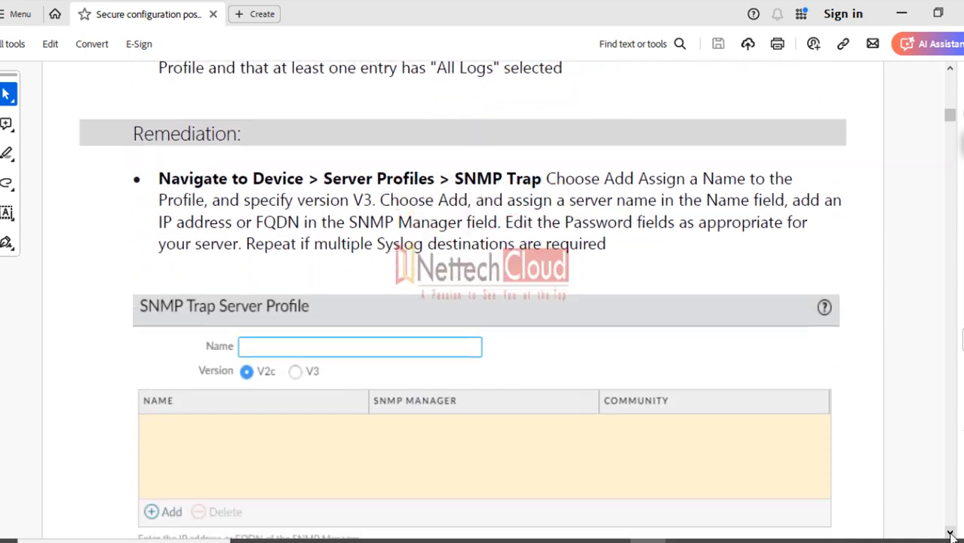
{"action": "left_click", "coordinate": [951, 534]}
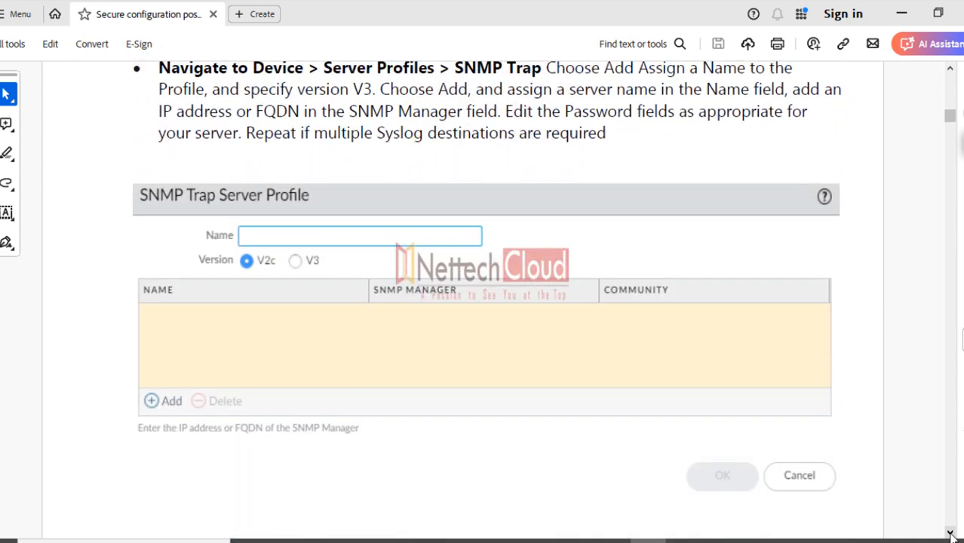
Select the Remediation step's full bullet paragraph, then clear the selection
{"action": "scroll", "coordinate": [585, 323], "scroll_direction": "up", "scroll_amount": 1}
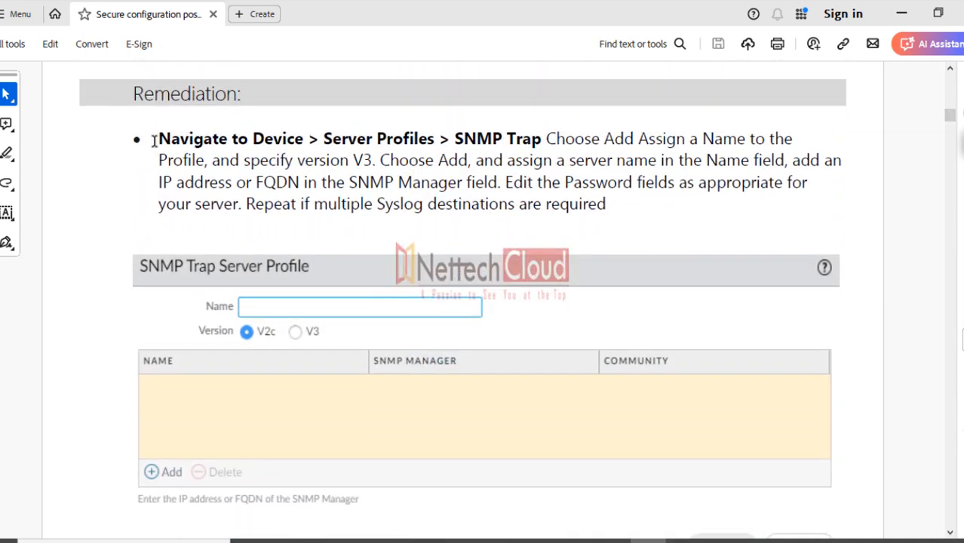
{"action": "left_click_drag", "start_coordinate": [156, 138], "coordinate": [603, 216]}
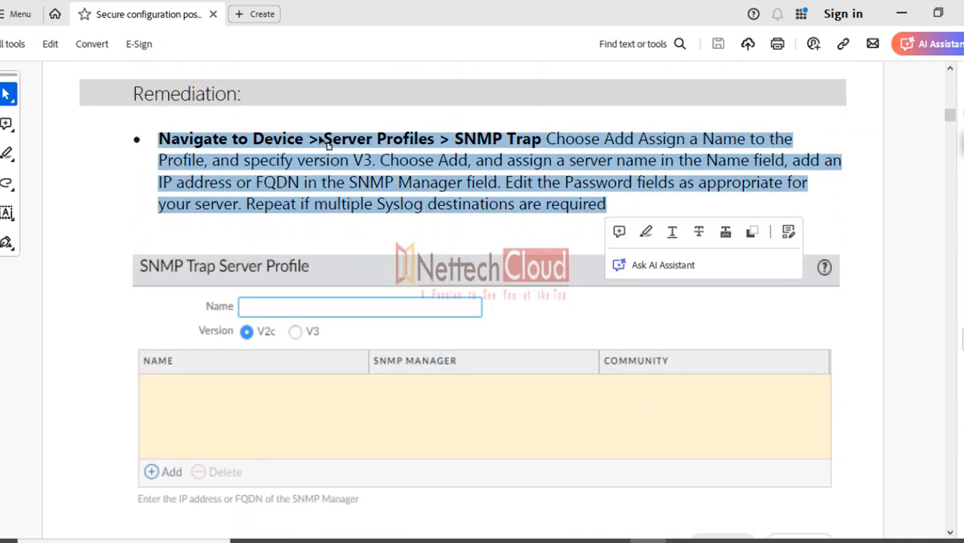
{"action": "left_click", "coordinate": [400, 234]}
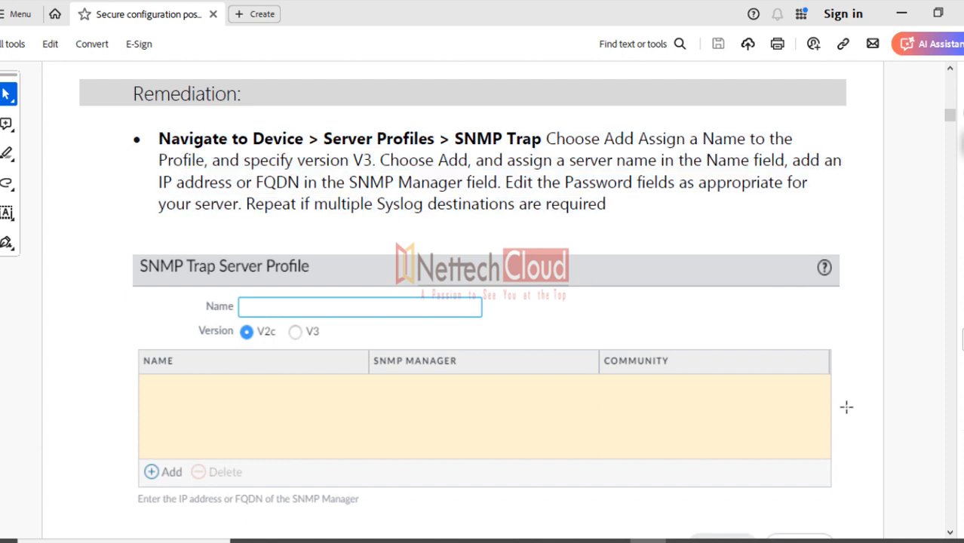
Scroll past the SNMP profile screenshot and the Login Banner section to section 1.4
{"action": "left_click", "coordinate": [950, 533]}
{"action": "left_click", "coordinate": [951, 533]}
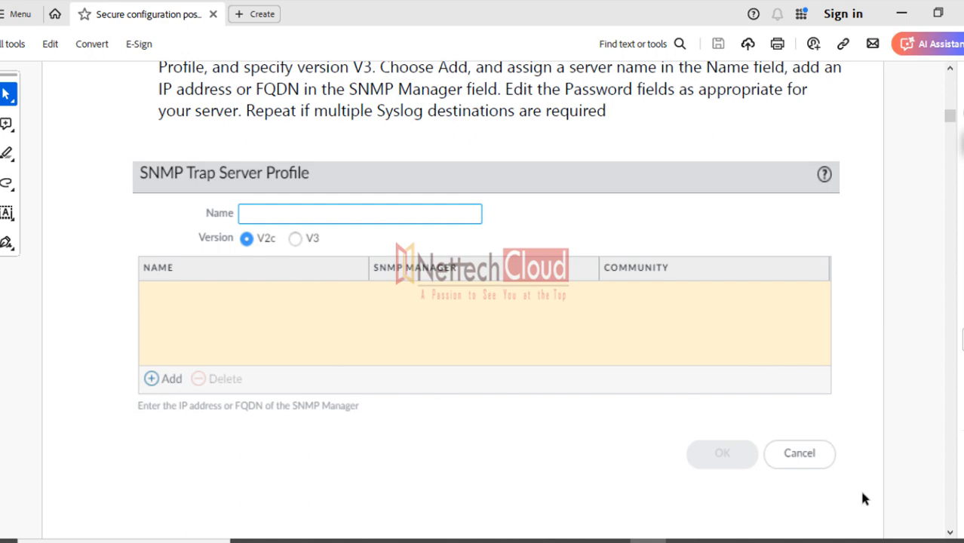
{"action": "scroll", "coordinate": [950, 534], "scroll_direction": "down", "scroll_amount": 10}
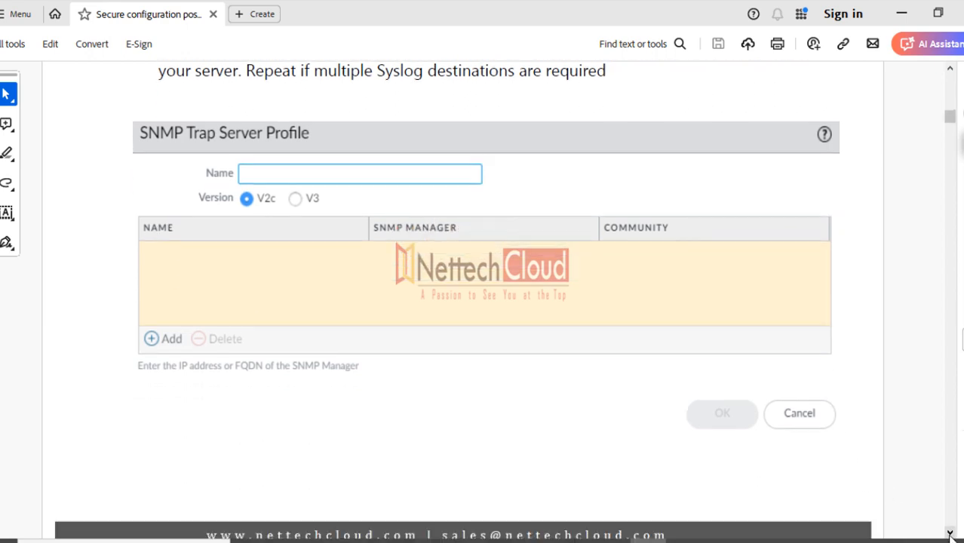
{"action": "scroll", "coordinate": [951, 534], "scroll_direction": "down", "scroll_amount": 10}
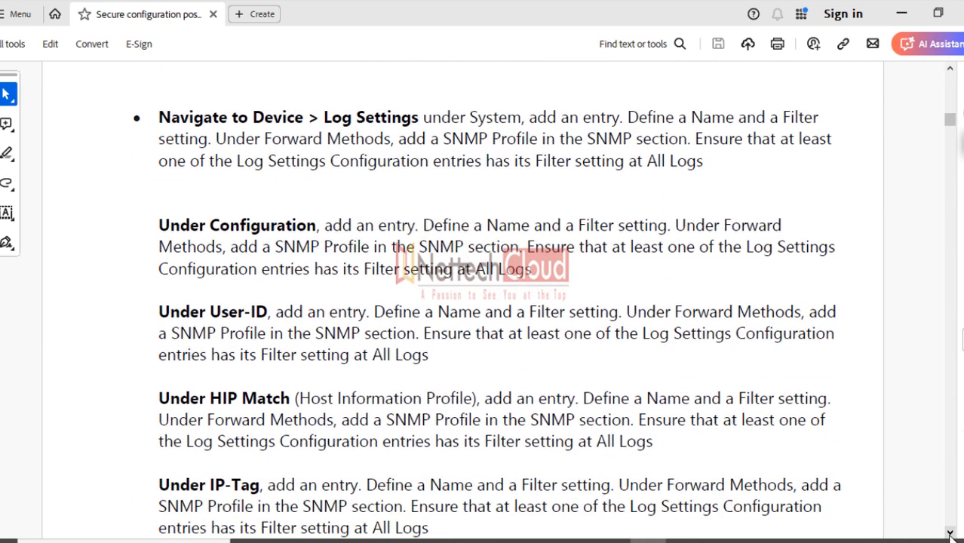
{"action": "scroll", "coordinate": [951, 534], "scroll_direction": "down", "scroll_amount": 5}
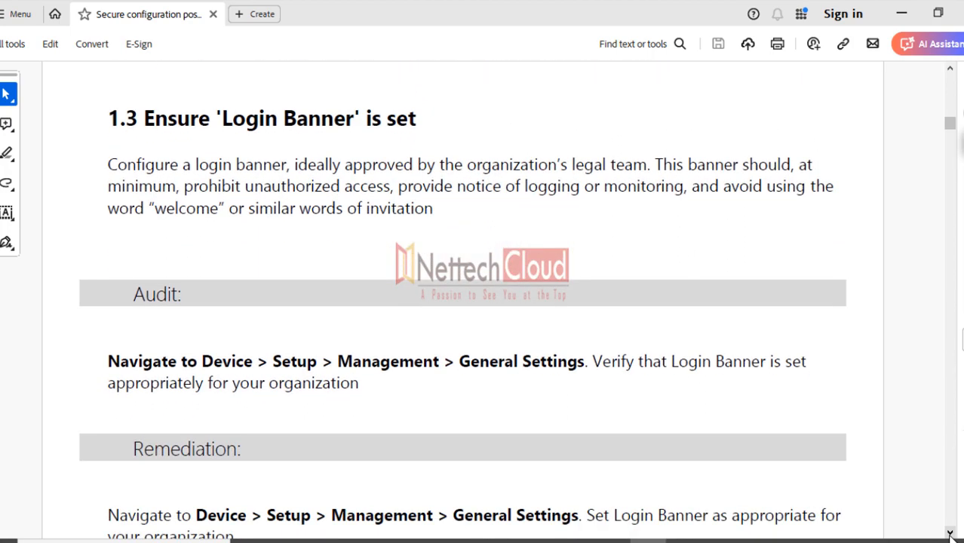
{"action": "scroll", "coordinate": [951, 534], "scroll_direction": "down", "scroll_amount": 15}
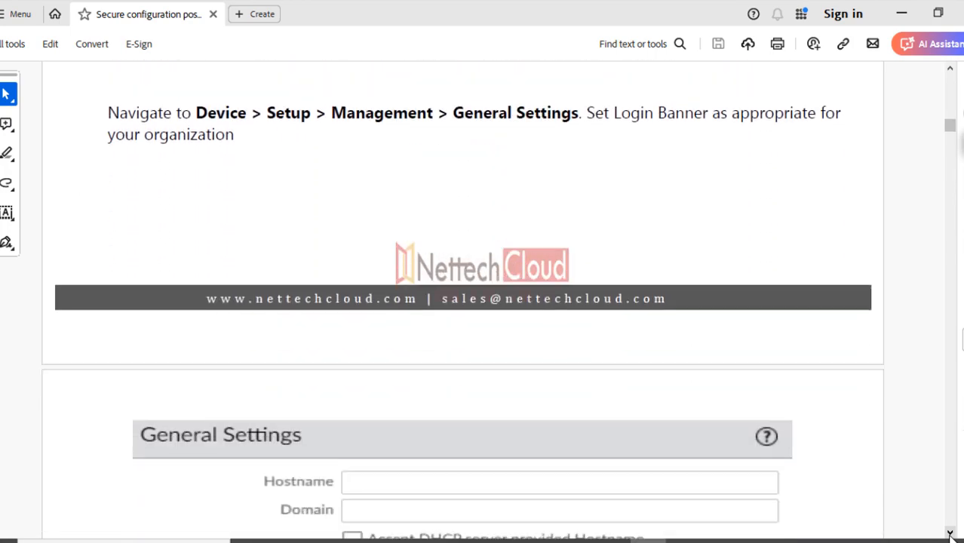
{"action": "scroll", "coordinate": [693, 351], "scroll_direction": "up", "scroll_amount": 2}
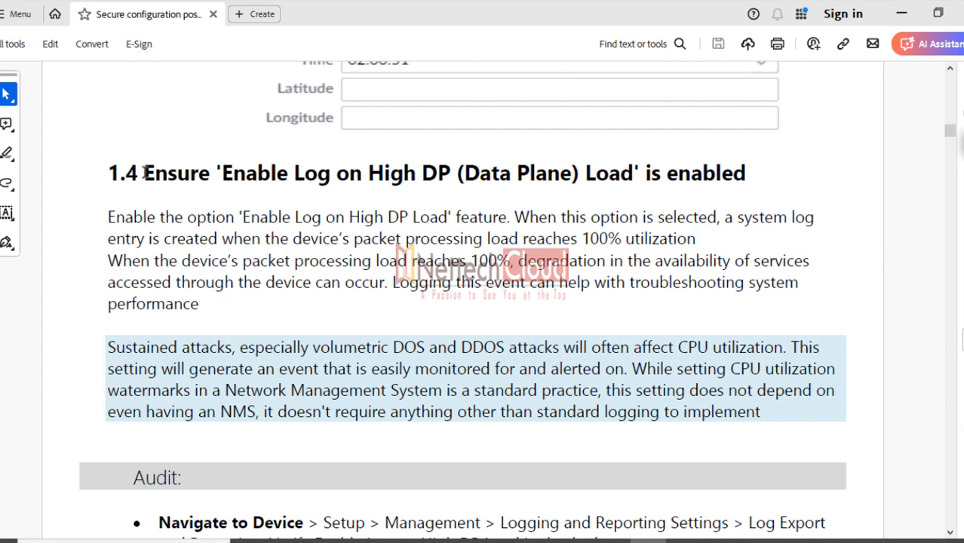
Select the section 1.4 heading, then just the phrase 'High DP (Data Plane) Load'
{"action": "left_click_drag", "start_coordinate": [144, 173], "coordinate": [731, 184]}
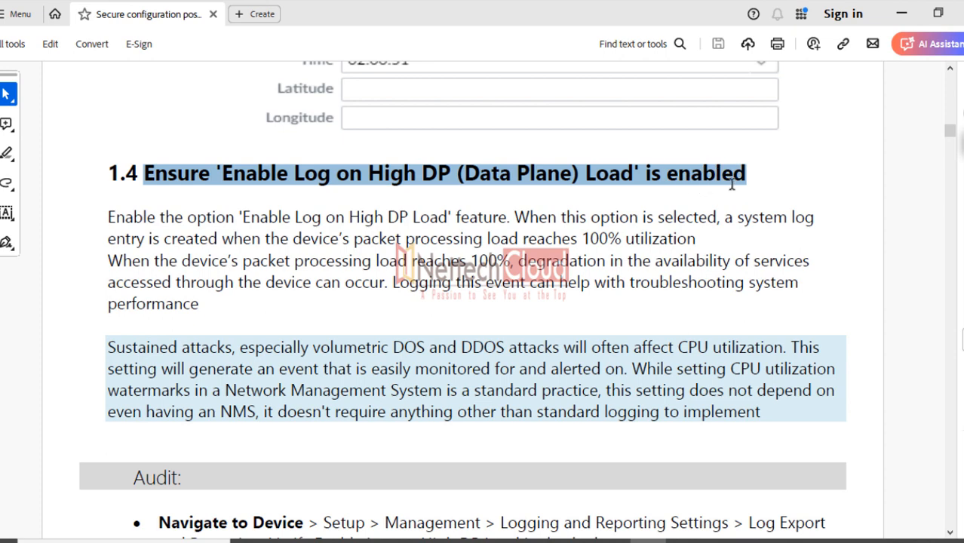
{"action": "left_click_drag", "start_coordinate": [731, 184], "coordinate": [731, 184]}
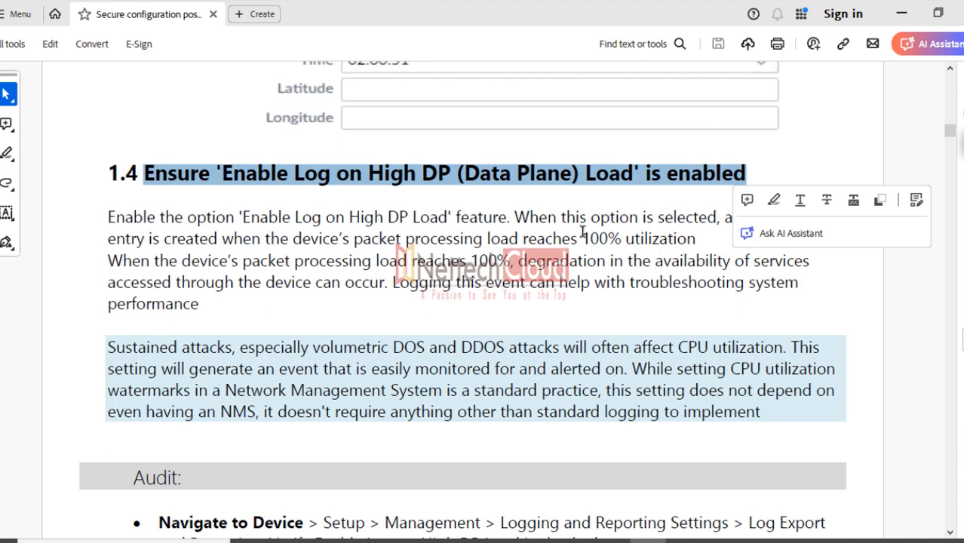
{"action": "key", "text": "Right"}
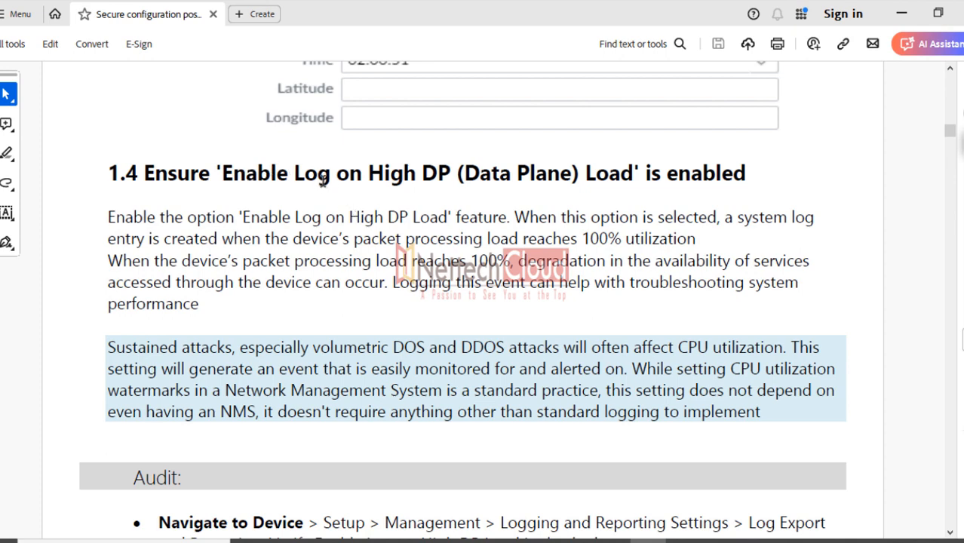
{"action": "left_click_drag", "start_coordinate": [367, 175], "coordinate": [609, 187]}
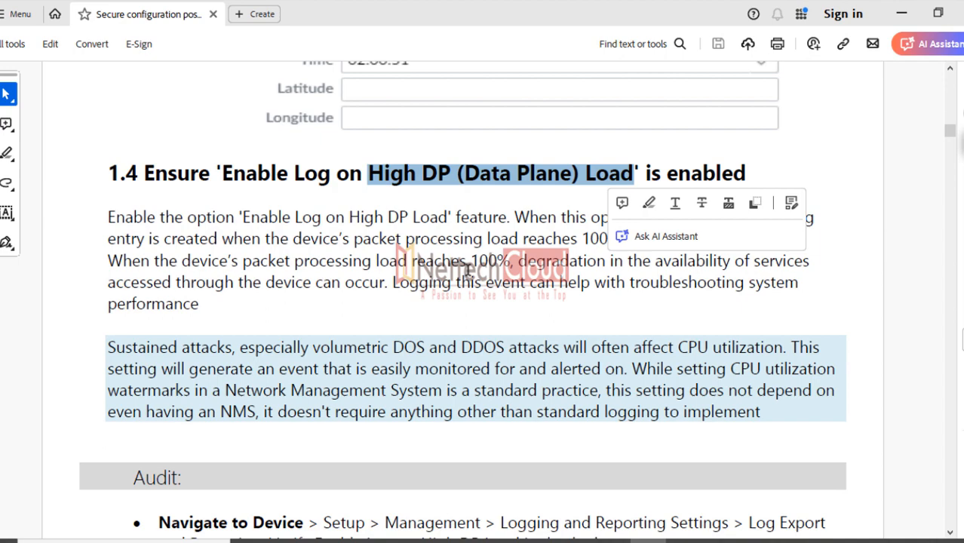
{"action": "left_click", "coordinate": [312, 218]}
Select the 'Enable Log on High DP Load' label in the Log Export screenshot
{"action": "scroll", "coordinate": [351, 227], "scroll_direction": "down", "scroll_amount": 10}
{"action": "scroll", "coordinate": [346, 215], "scroll_direction": "down", "scroll_amount": 8}
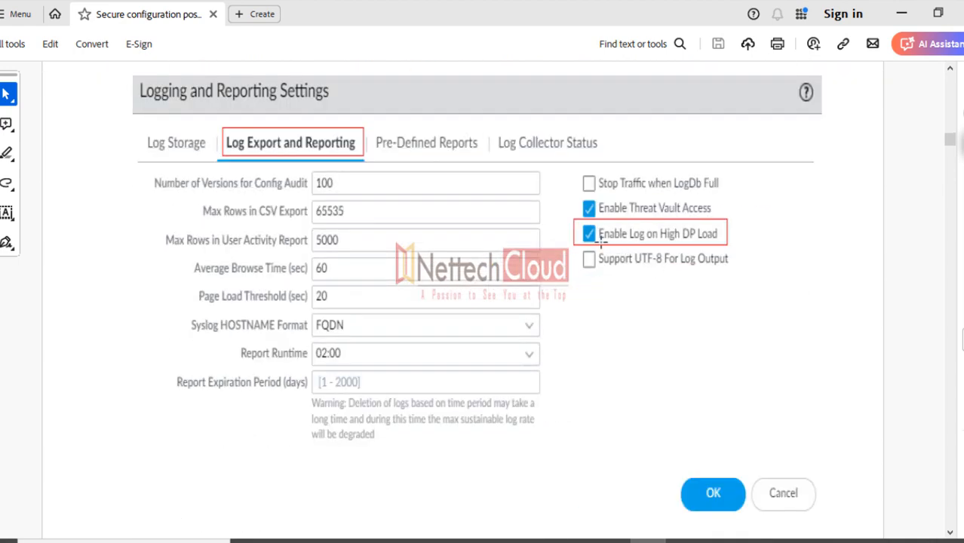
{"action": "left_click_drag", "start_coordinate": [598, 234], "coordinate": [724, 240]}
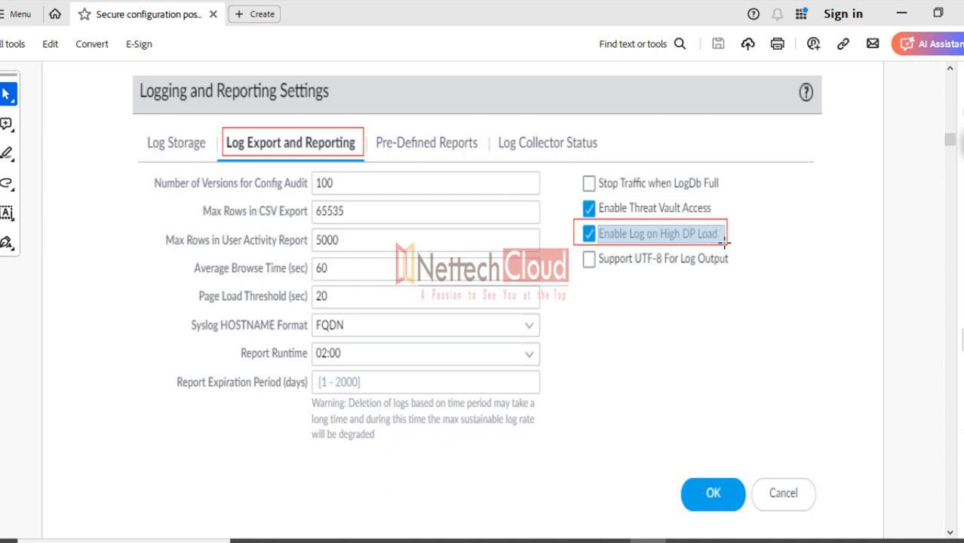
{"action": "scroll", "coordinate": [453, 241], "scroll_direction": "up", "scroll_amount": 15}
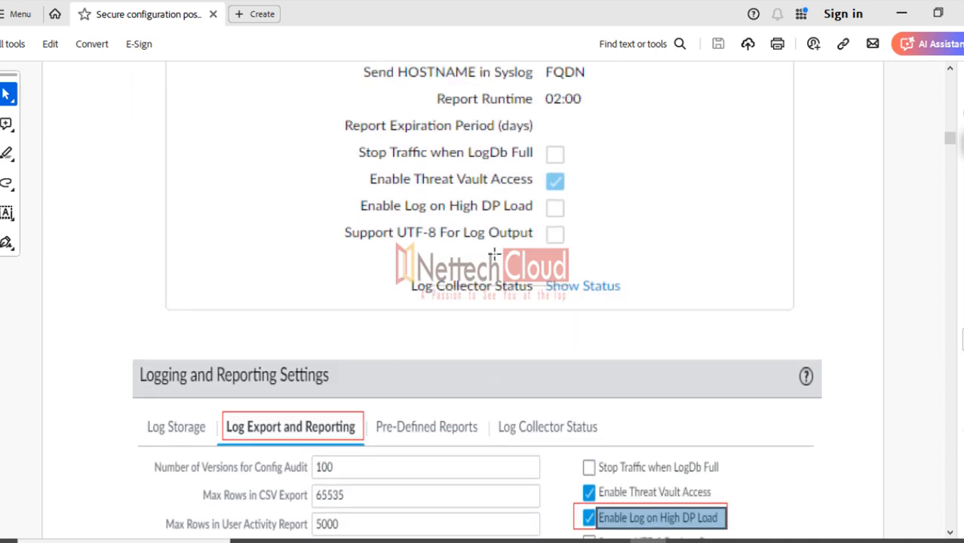
{"action": "scroll", "coordinate": [425, 246], "scroll_direction": "up", "scroll_amount": 5}
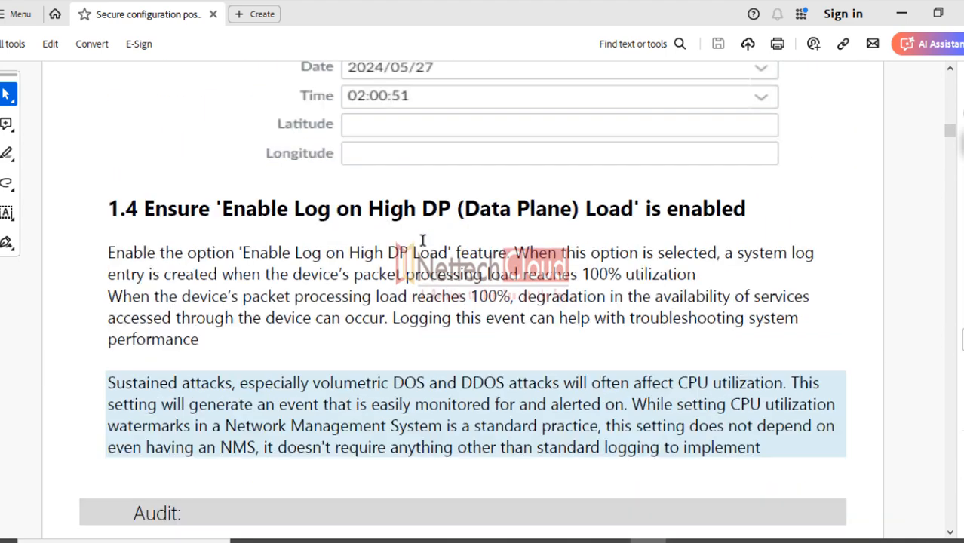
{"action": "scroll", "coordinate": [423, 240], "scroll_direction": "down", "scroll_amount": 2}
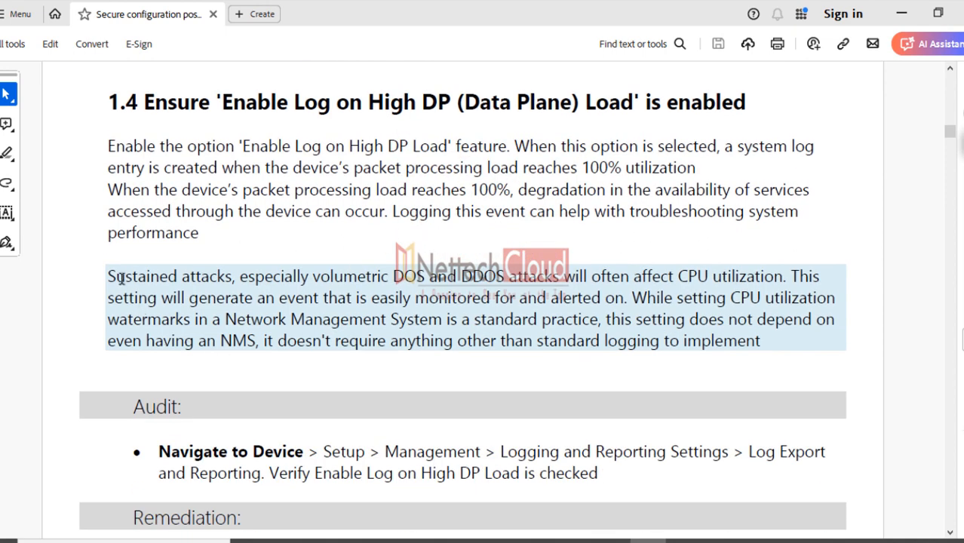
Select the sentences about sustained attacks and monitored events, reselect the 1.4 heading, then scroll toward section 1.5
{"action": "left_click_drag", "start_coordinate": [108, 276], "coordinate": [778, 285]}
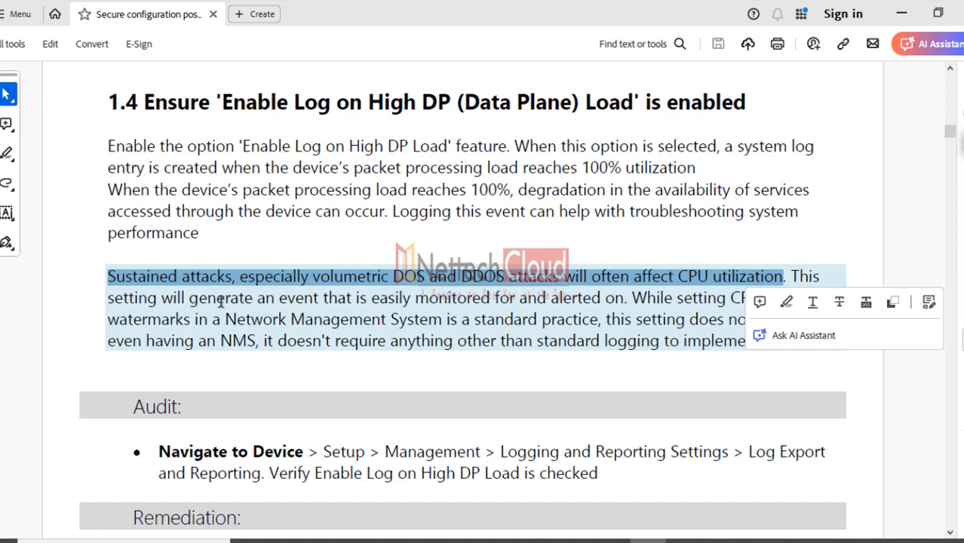
{"action": "left_click_drag", "start_coordinate": [188, 301], "coordinate": [777, 303]}
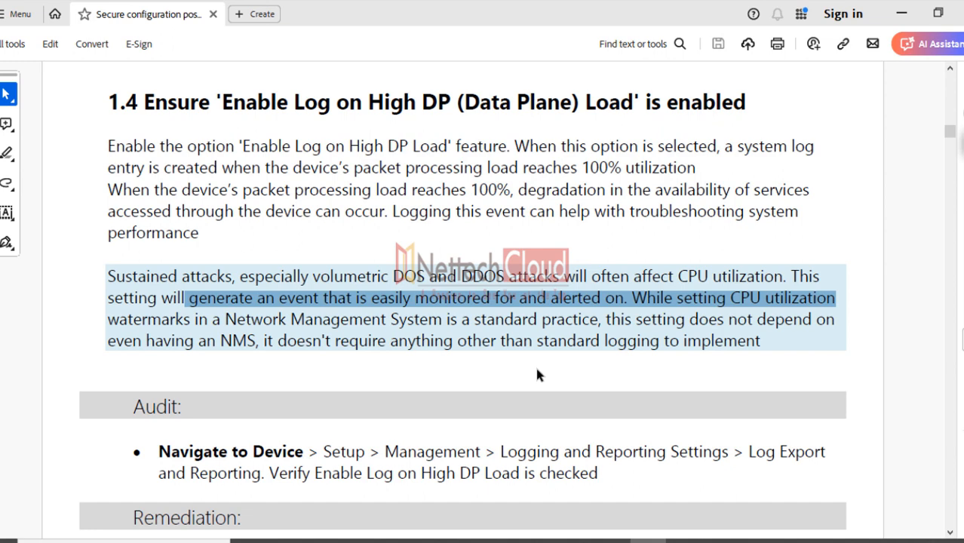
{"action": "left_click", "coordinate": [506, 343]}
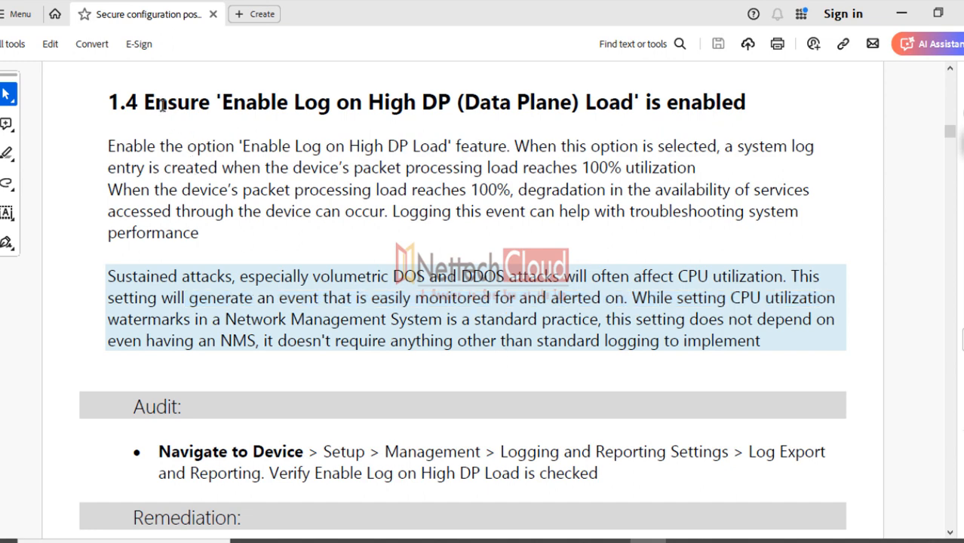
{"action": "left_click_drag", "start_coordinate": [144, 106], "coordinate": [675, 121]}
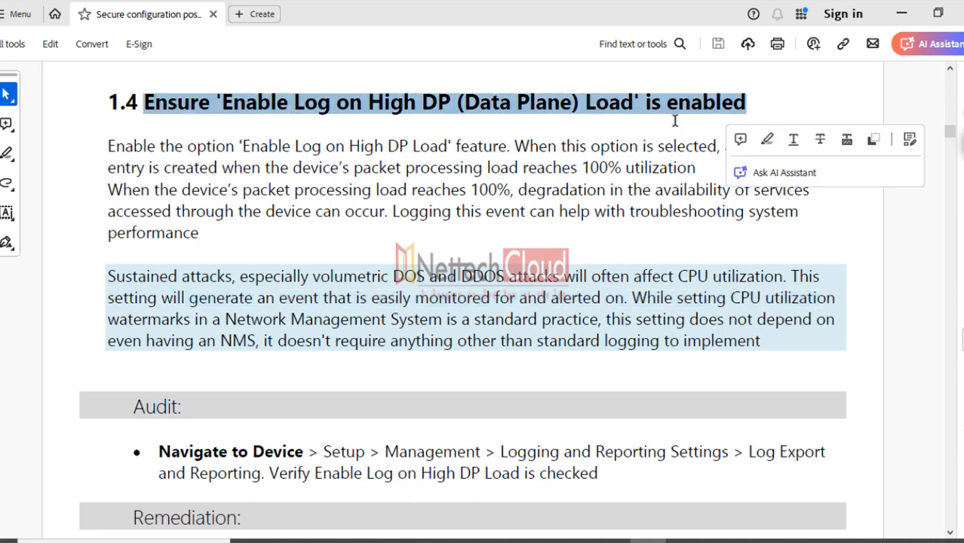
{"action": "left_click", "coordinate": [951, 532]}
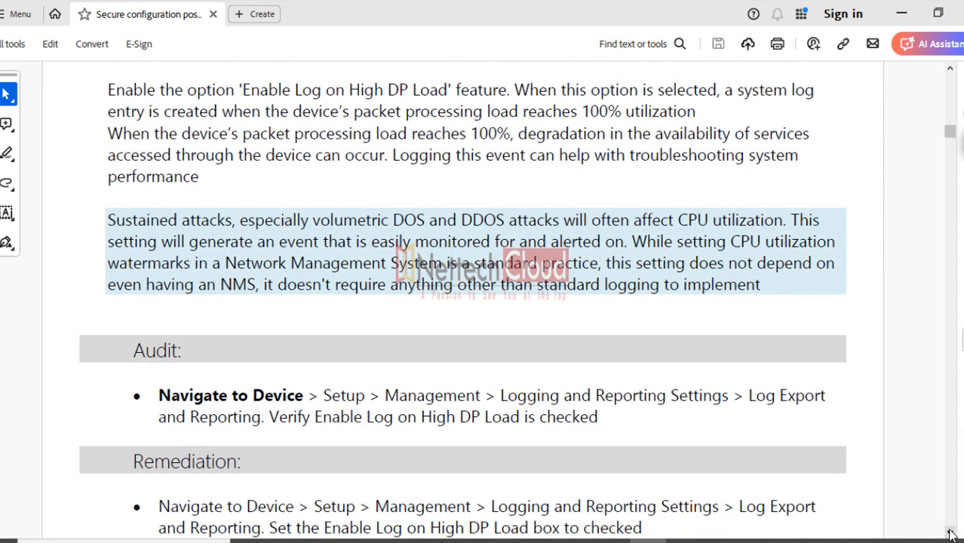
{"action": "scroll", "coordinate": [951, 533], "scroll_direction": "down", "scroll_amount": 7}
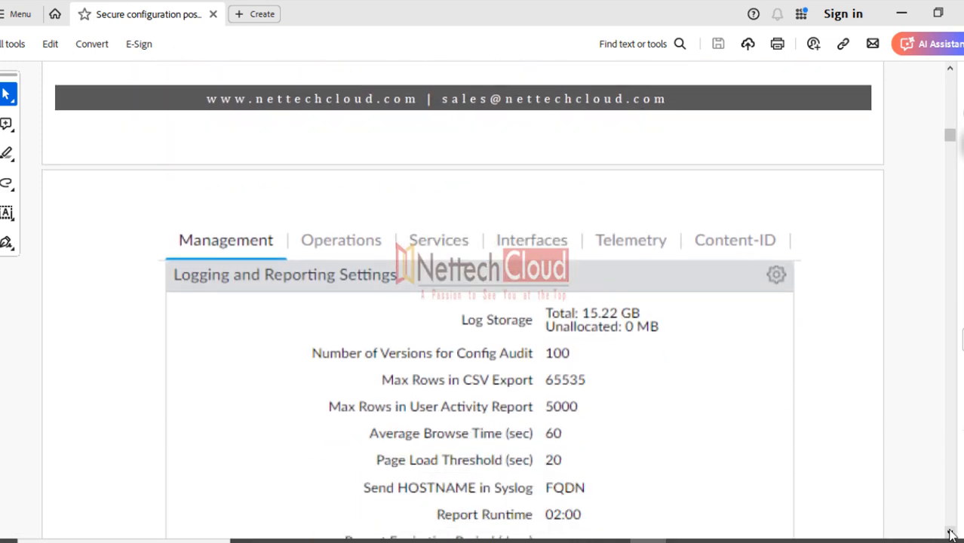
{"action": "scroll", "coordinate": [952, 532], "scroll_direction": "down", "scroll_amount": 10}
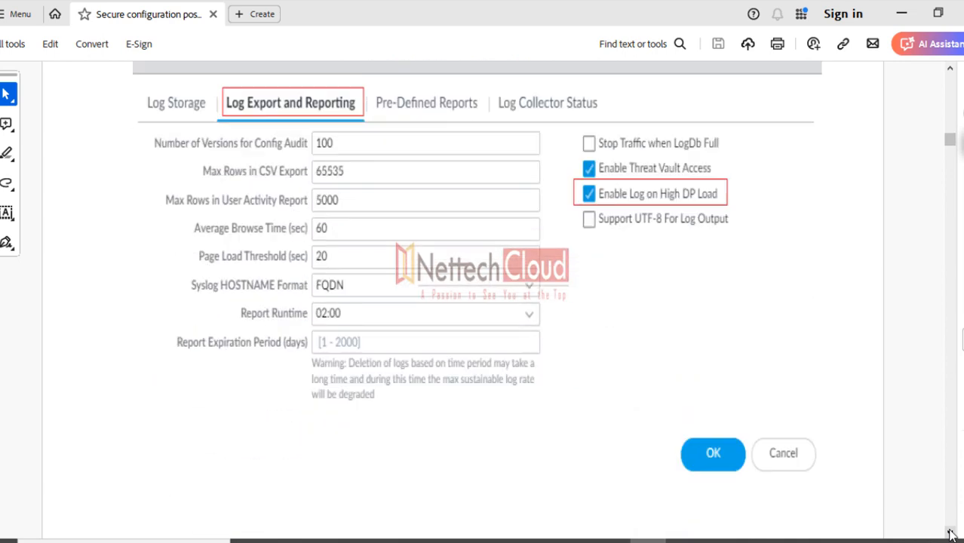
{"action": "scroll", "coordinate": [952, 533], "scroll_direction": "down", "scroll_amount": 5}
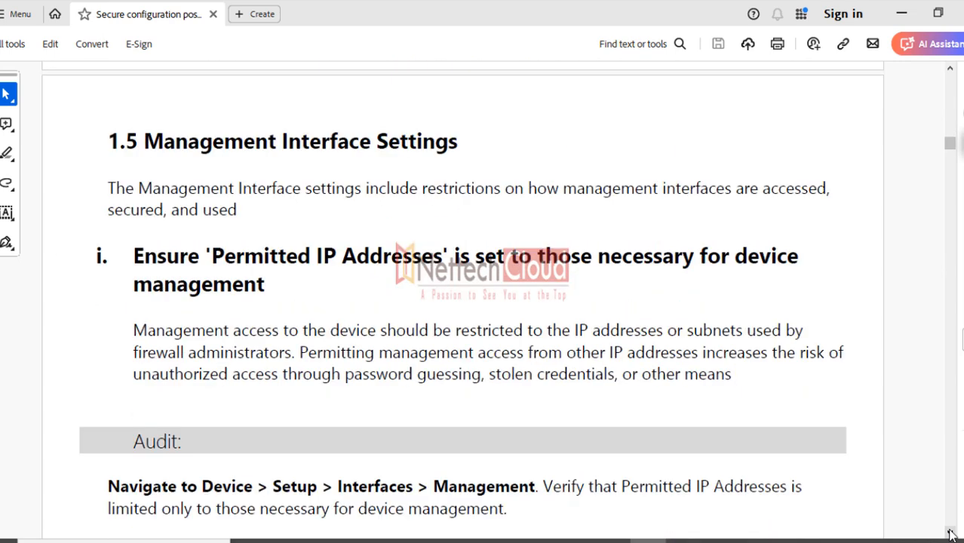
Scroll past Management Interface Settings and the browser-certificate General Settings screenshot toward section 1.6
{"action": "scroll", "coordinate": [951, 533], "scroll_direction": "down", "scroll_amount": 2}
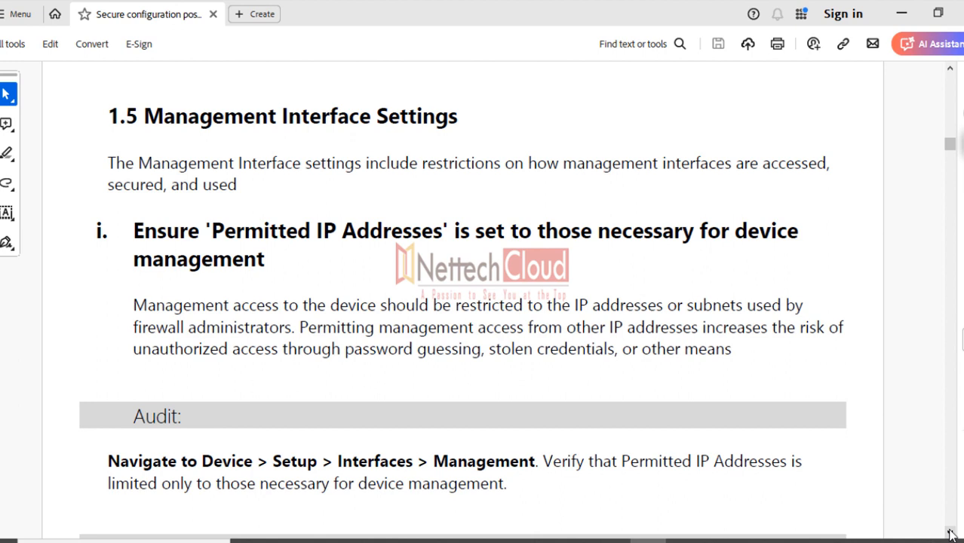
{"action": "scroll", "coordinate": [951, 533], "scroll_direction": "down", "scroll_amount": 15}
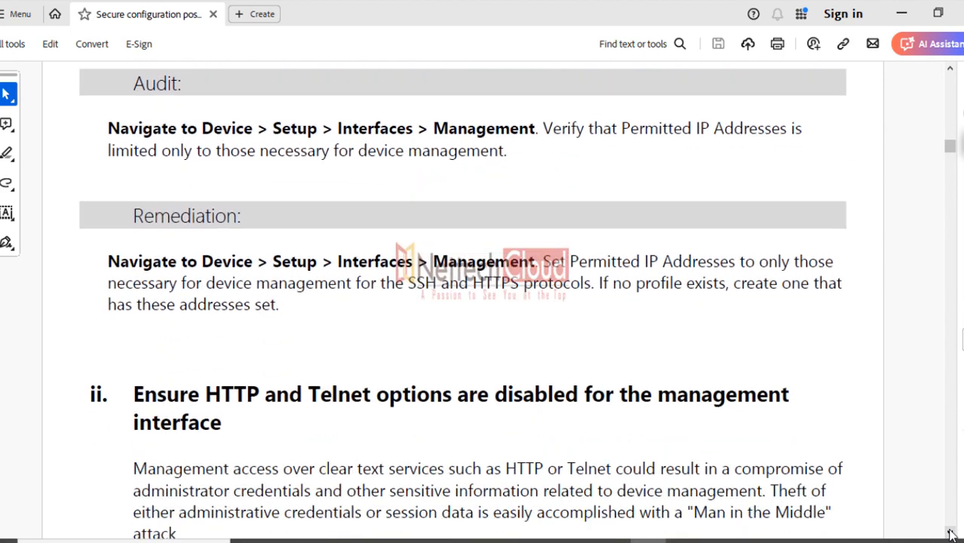
{"action": "scroll", "coordinate": [952, 533], "scroll_direction": "down", "scroll_amount": 5}
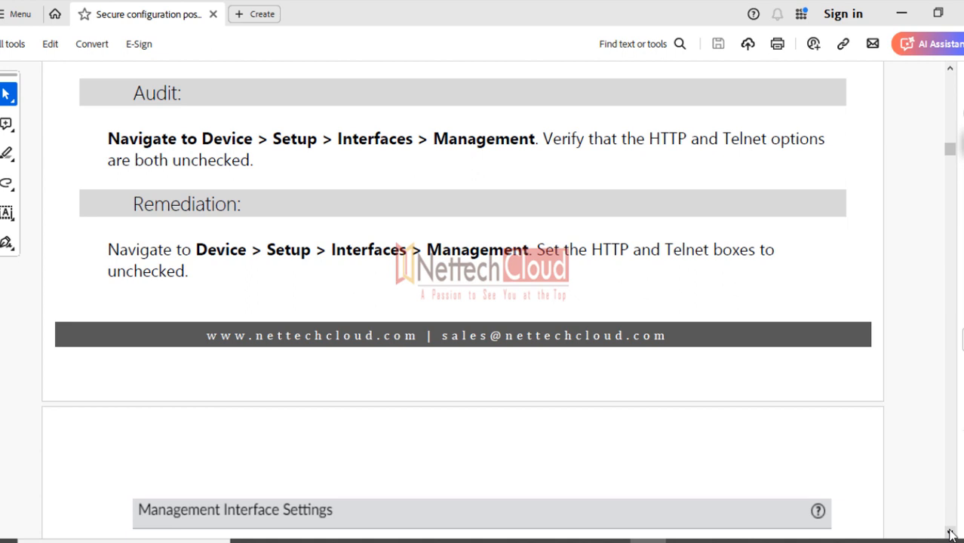
{"action": "scroll", "coordinate": [952, 535], "scroll_direction": "down", "scroll_amount": 10}
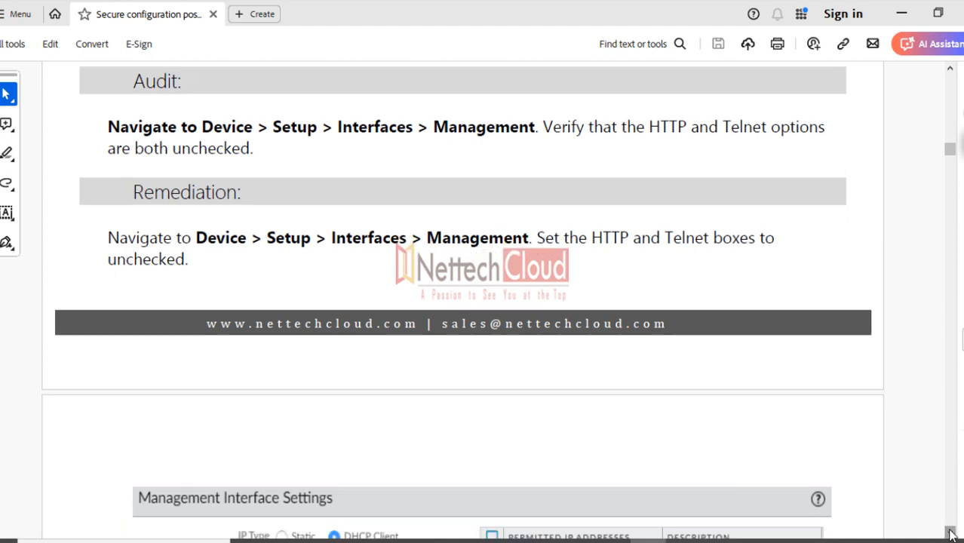
{"action": "scroll", "coordinate": [952, 534], "scroll_direction": "down", "scroll_amount": 10}
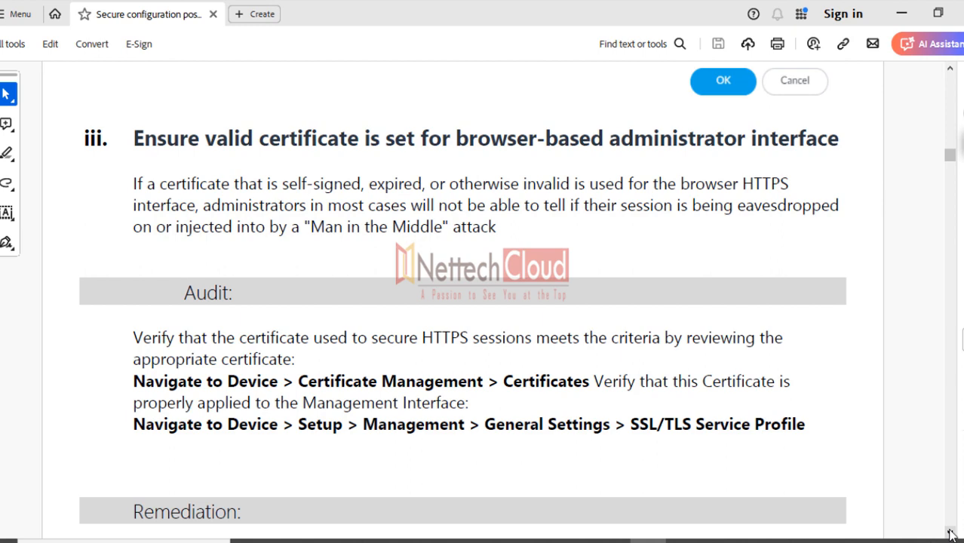
{"action": "scroll", "coordinate": [951, 534], "scroll_direction": "down", "scroll_amount": 10}
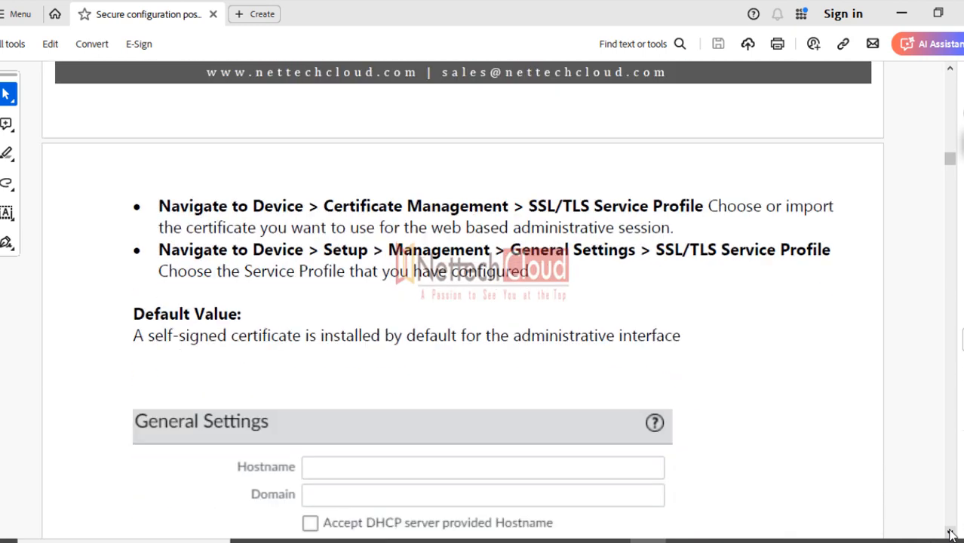
{"action": "scroll", "coordinate": [950, 534], "scroll_direction": "down", "scroll_amount": 10}
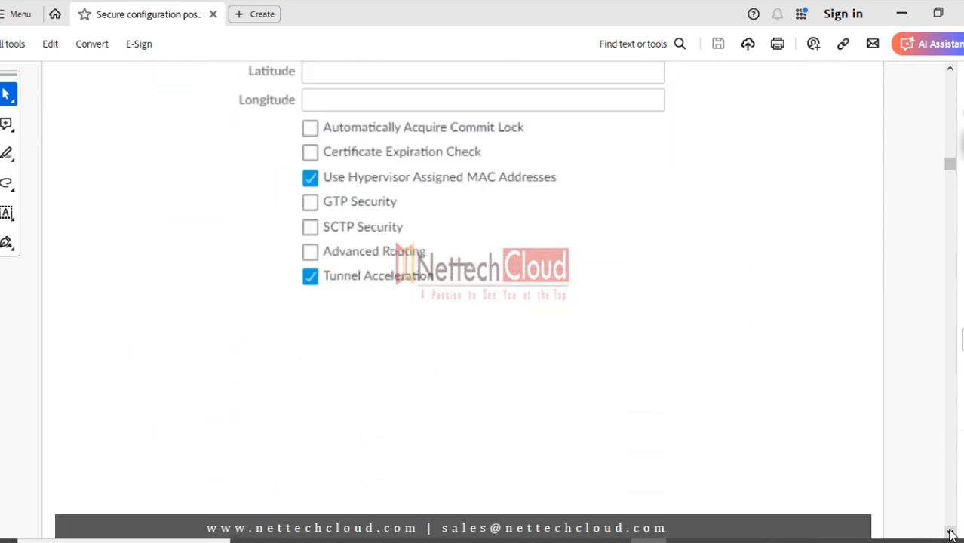
{"action": "scroll", "coordinate": [950, 534], "scroll_direction": "down", "scroll_amount": 10}
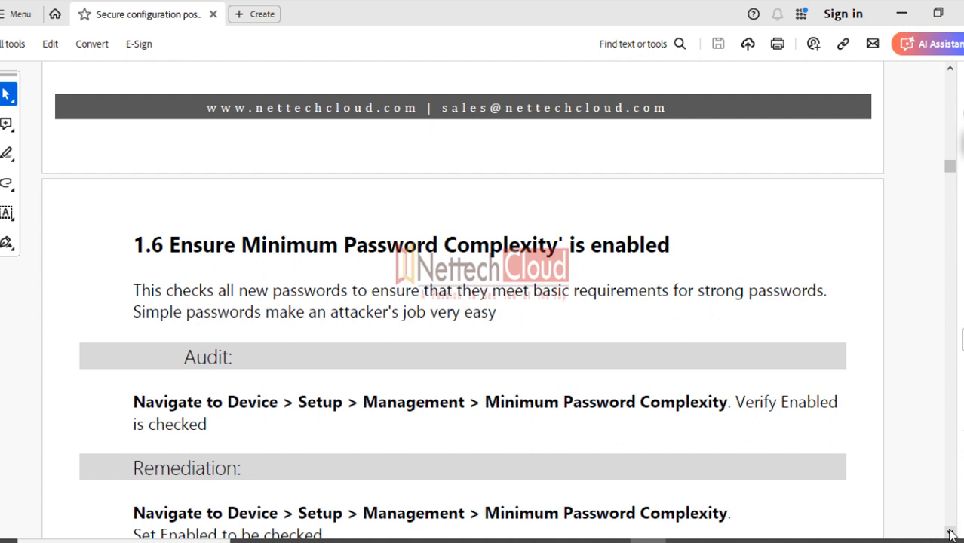
Step the page down with the scrollbar arrow to reveal the Enabled checkbox
{"action": "left_click", "coordinate": [951, 534]}
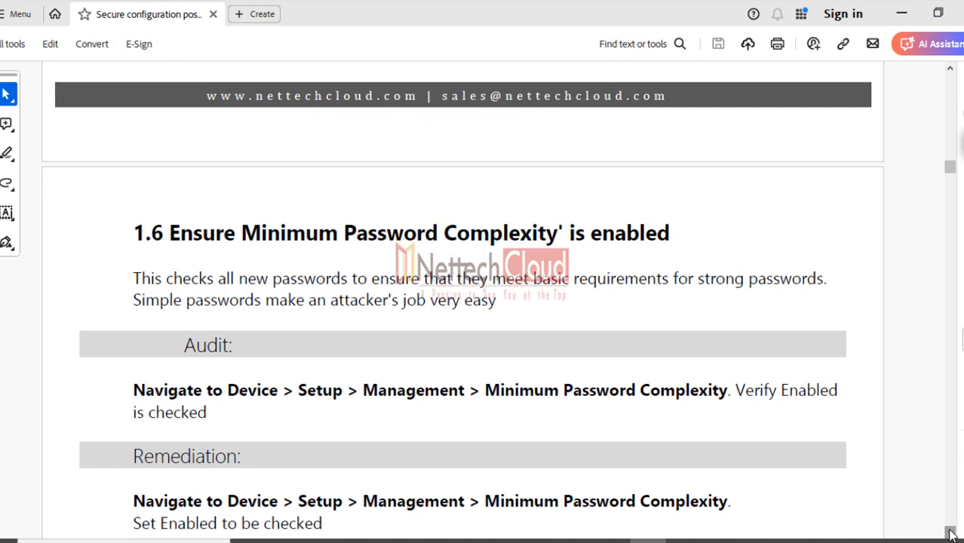
{"action": "left_click", "coordinate": [951, 534]}
{"action": "left_click", "coordinate": [951, 533]}
{"action": "left_click", "coordinate": [952, 533]}
{"action": "left_click", "coordinate": [951, 533]}
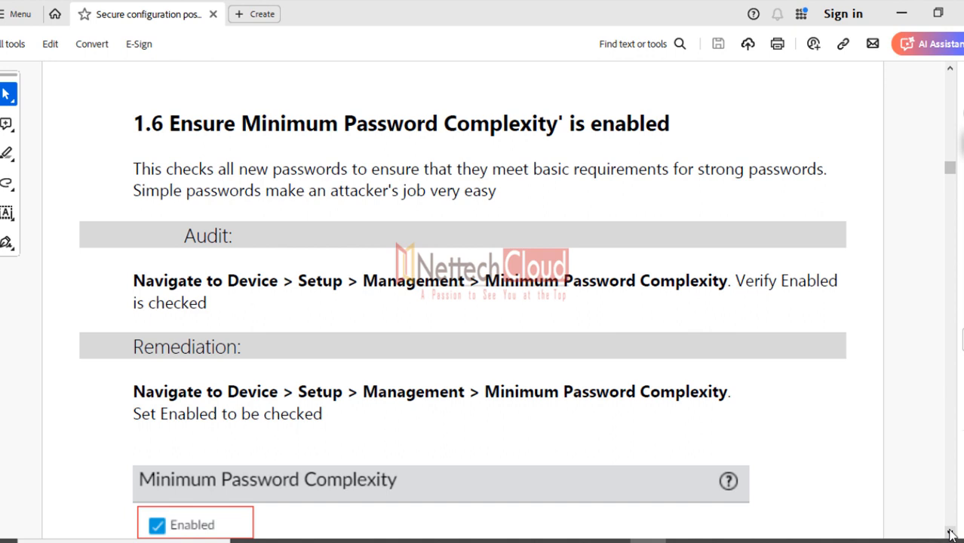
Select the Minimum Password Complexity phrase and move on to section 1.7 on idle timeout
{"action": "left_click_drag", "start_coordinate": [314, 130], "coordinate": [507, 133]}
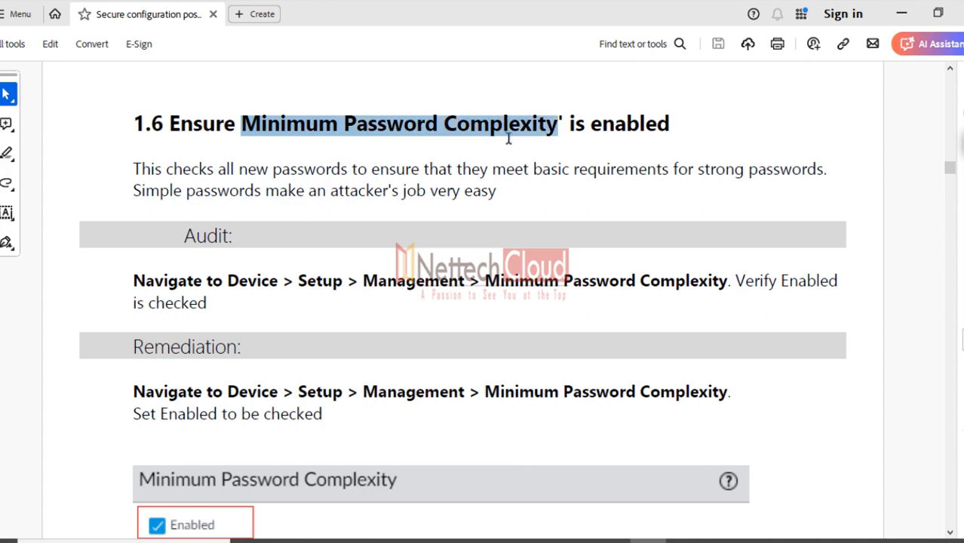
{"action": "left_click", "coordinate": [952, 534]}
{"action": "scroll", "coordinate": [952, 534], "scroll_direction": "down", "scroll_amount": 15}
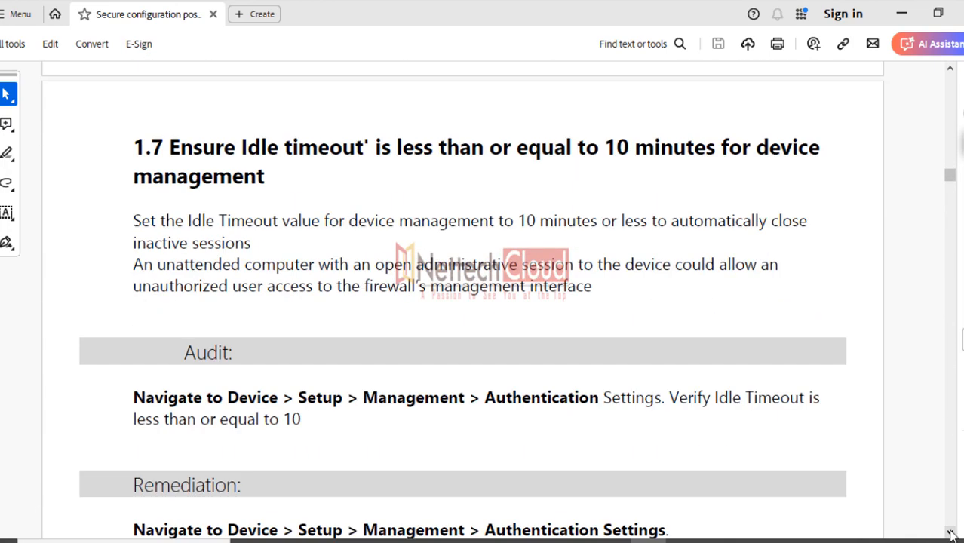
Select 'Idle timeout' and then '10 minutes' in the 1.7 heading several times, clearing each selection
{"action": "scroll", "coordinate": [952, 534], "scroll_direction": "down", "scroll_amount": 1}
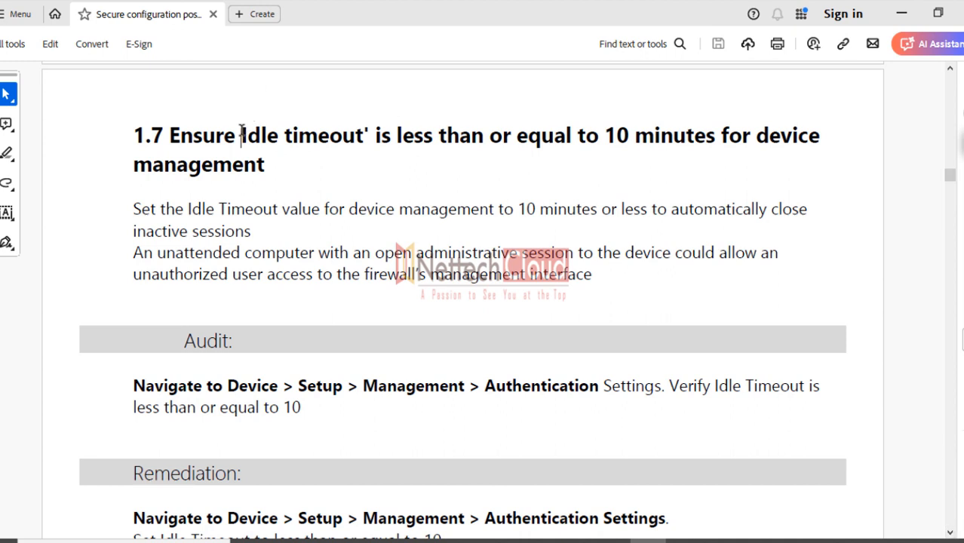
{"action": "left_click_drag", "start_coordinate": [242, 136], "coordinate": [331, 136]}
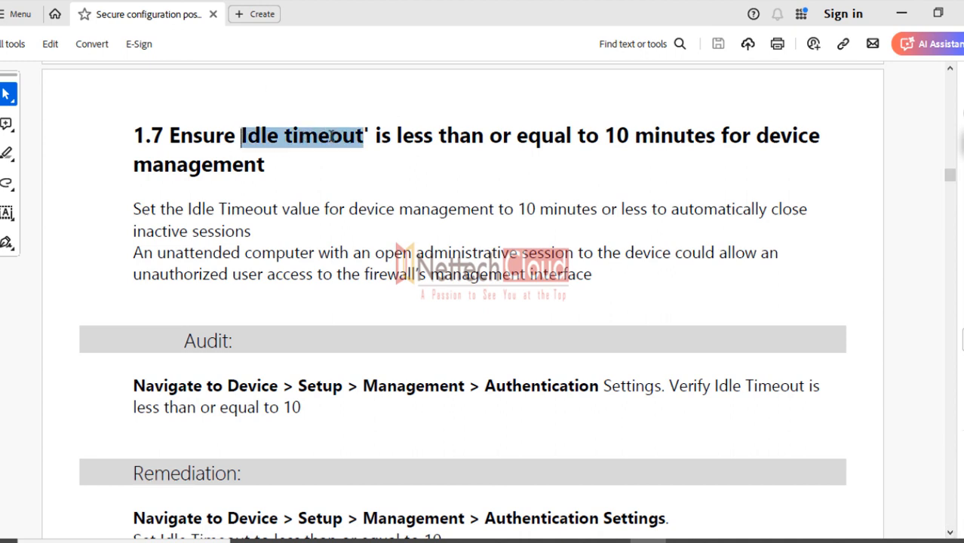
{"action": "left_click", "coordinate": [312, 178]}
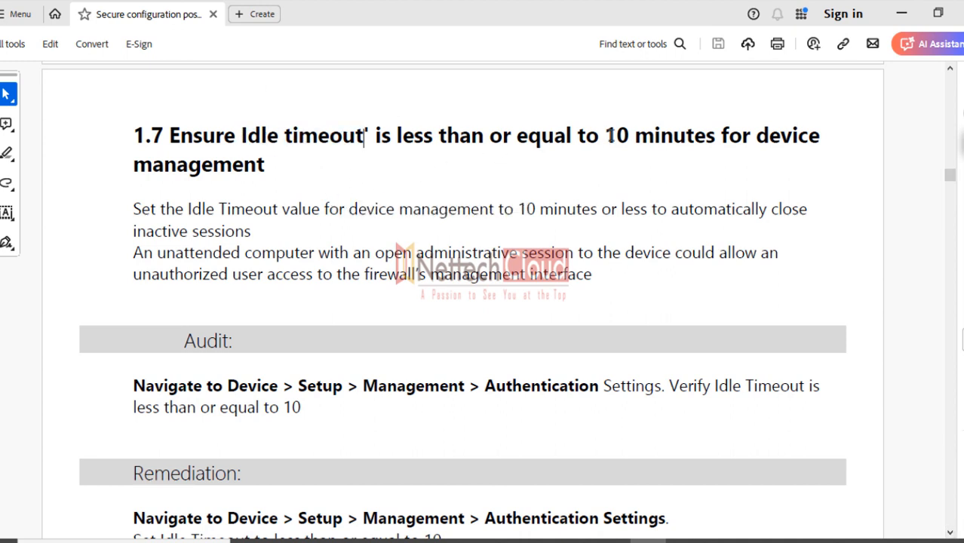
{"action": "left_click_drag", "start_coordinate": [604, 137], "coordinate": [701, 139]}
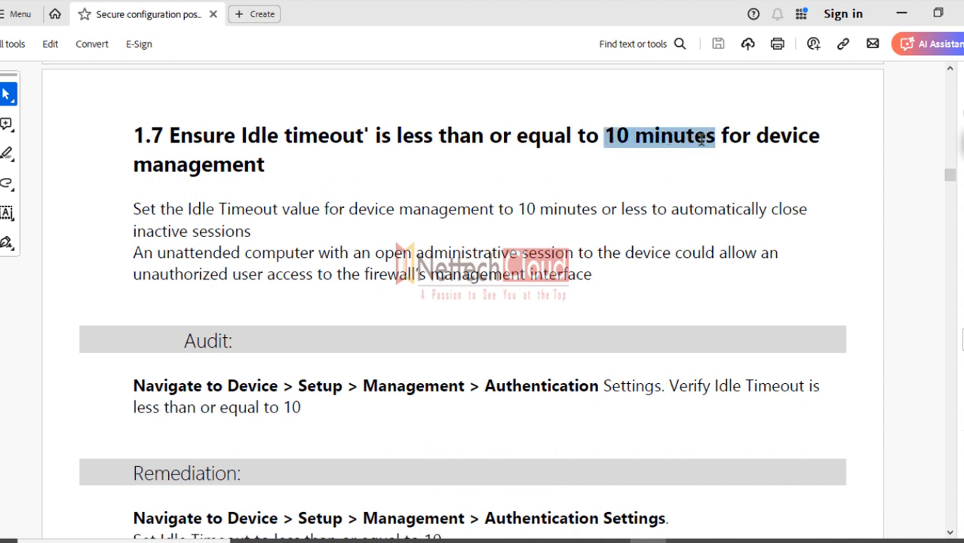
{"action": "left_click", "coordinate": [590, 175]}
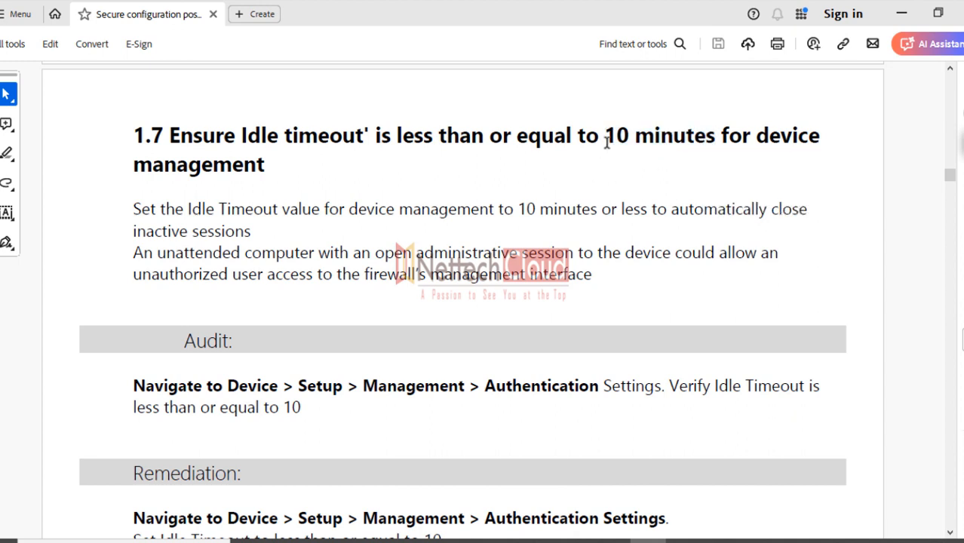
{"action": "left_click_drag", "start_coordinate": [608, 135], "coordinate": [681, 140]}
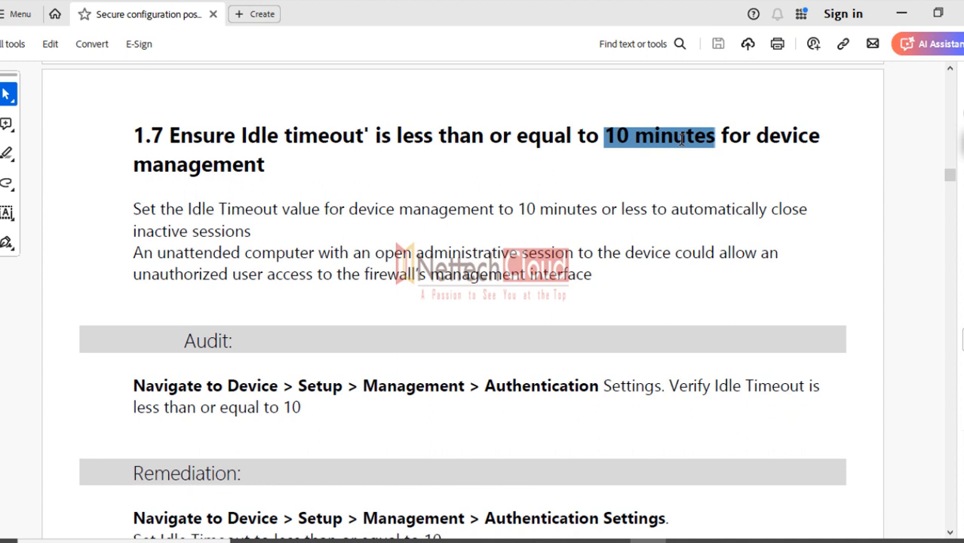
{"action": "left_click", "coordinate": [600, 176]}
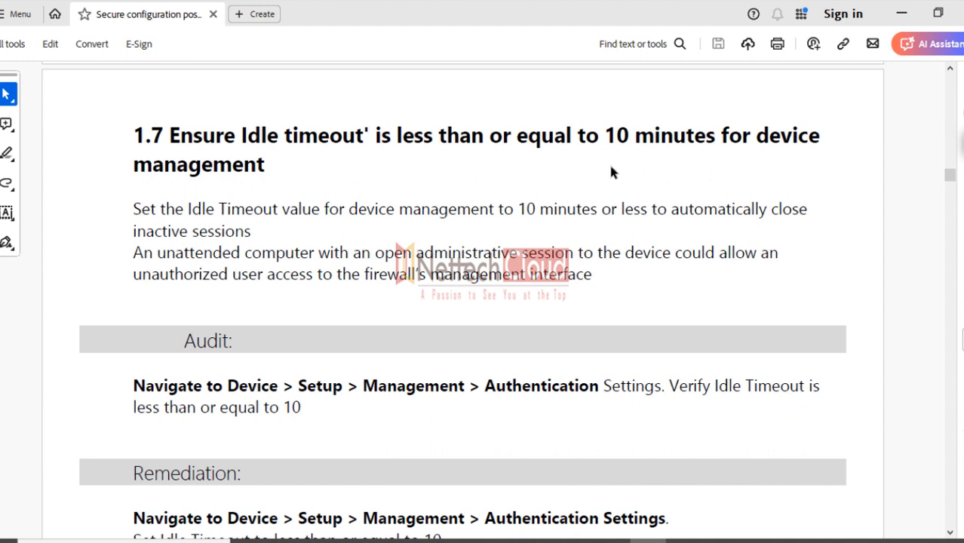
{"action": "left_click_drag", "start_coordinate": [604, 136], "coordinate": [659, 140]}
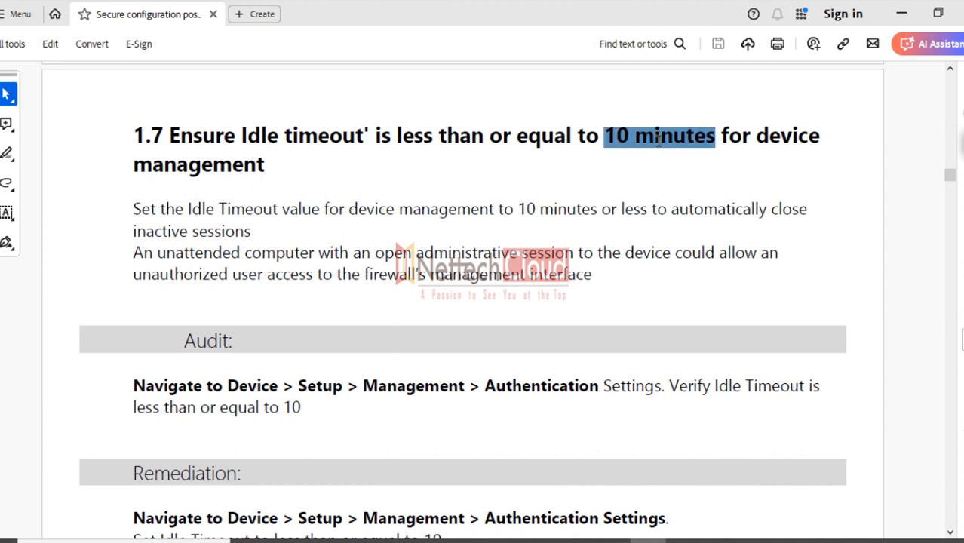
{"action": "left_click", "coordinate": [569, 187]}
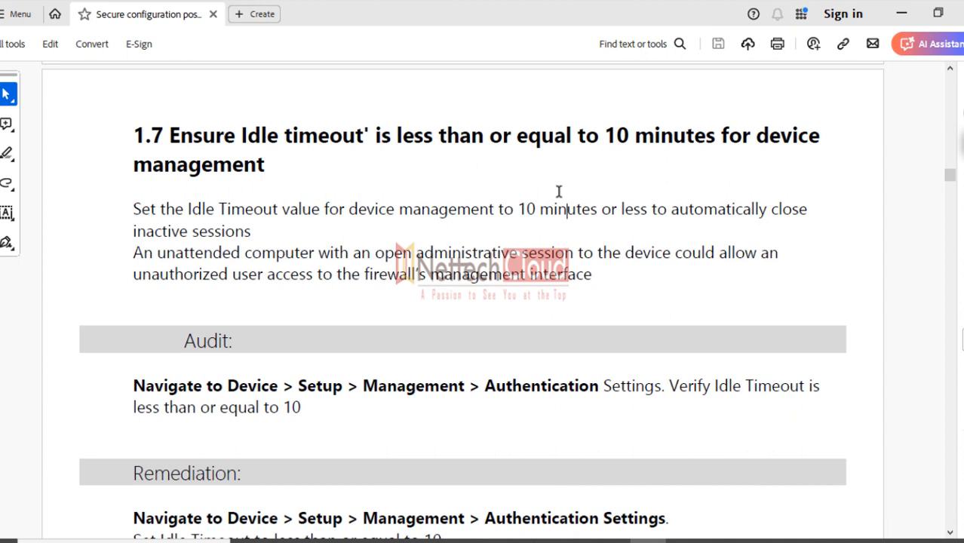
Select 'or equal to 10' and then just '10' in the 1.7 heading, clearing each
{"action": "left_click", "coordinate": [632, 141]}
{"action": "left_click_drag", "start_coordinate": [632, 140], "coordinate": [509, 136]}
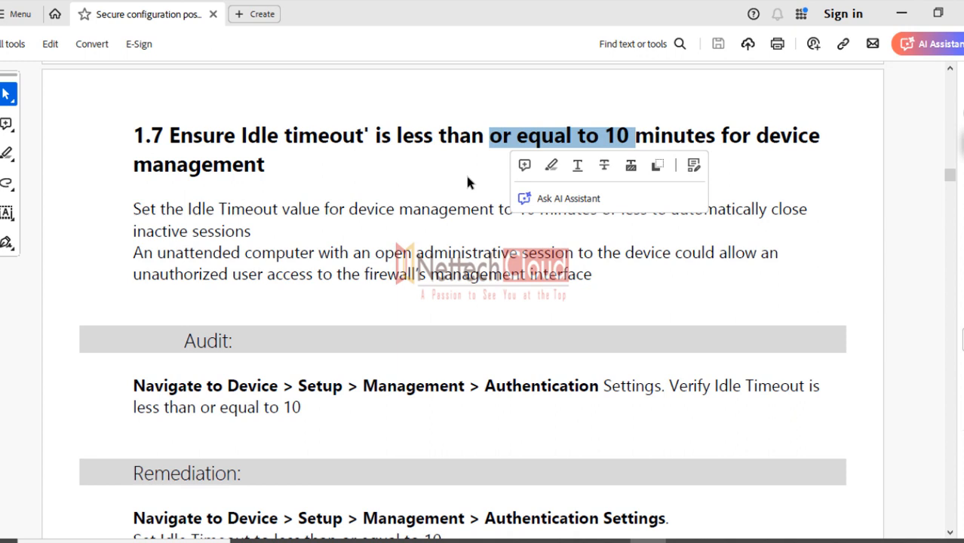
{"action": "left_click", "coordinate": [453, 187]}
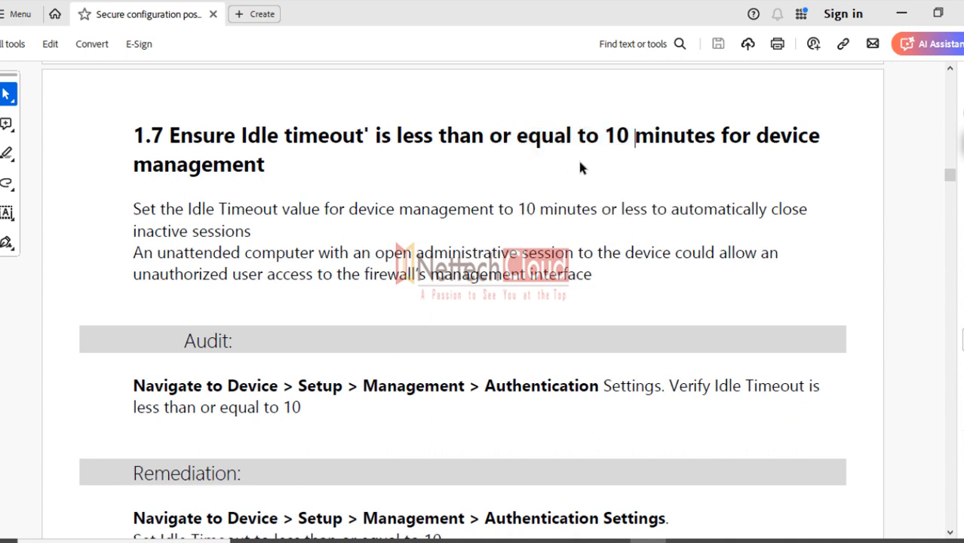
{"action": "left_click_drag", "start_coordinate": [631, 138], "coordinate": [601, 139]}
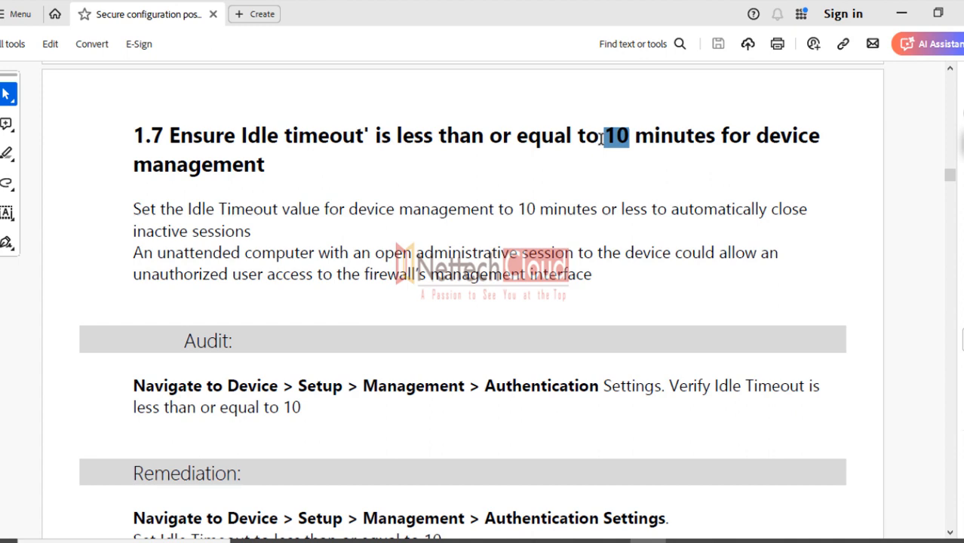
{"action": "left_click", "coordinate": [572, 172]}
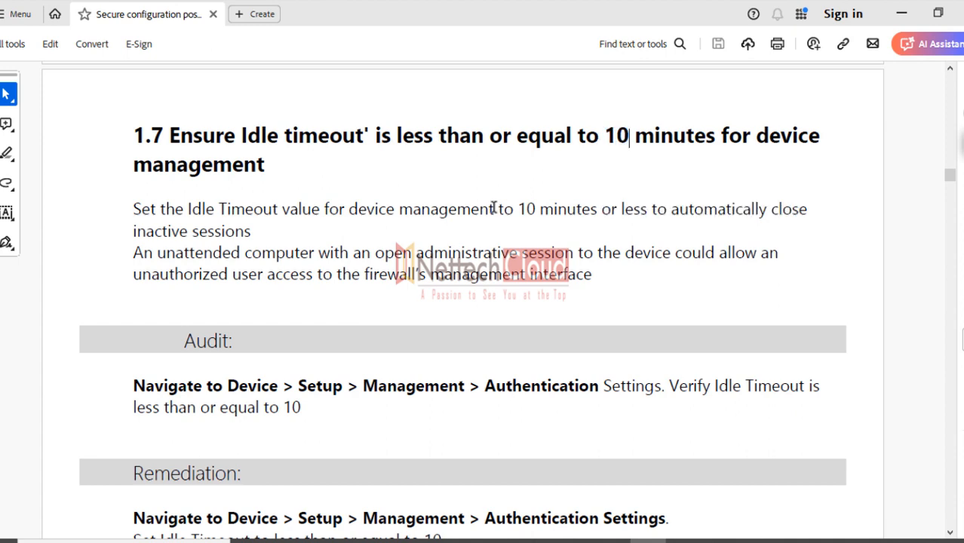
Scroll past the Authentication Settings screenshot, selecting a line, to section 1.8 Verify Update Server Identity
{"action": "scroll", "coordinate": [494, 206], "scroll_direction": "down", "scroll_amount": 1}
{"action": "scroll", "coordinate": [494, 206], "scroll_direction": "down", "scroll_amount": 5}
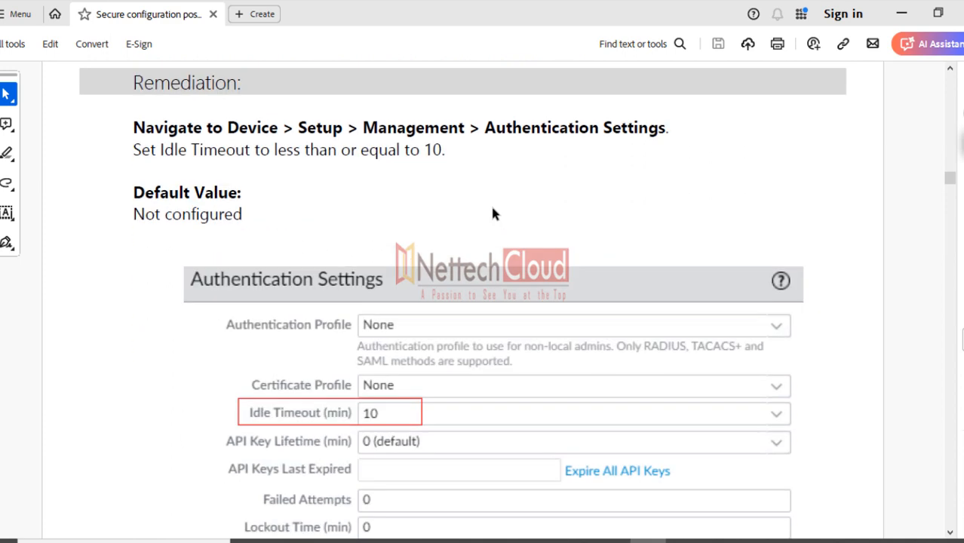
{"action": "scroll", "coordinate": [491, 204], "scroll_direction": "down", "scroll_amount": 1}
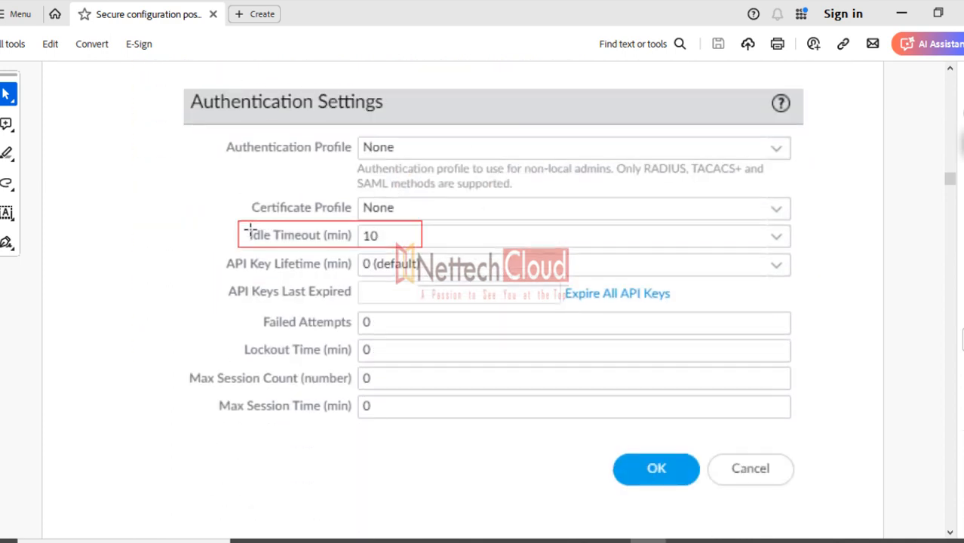
{"action": "left_click_drag", "start_coordinate": [245, 232], "coordinate": [381, 247]}
{"action": "scroll", "coordinate": [625, 300], "scroll_direction": "down", "scroll_amount": 12}
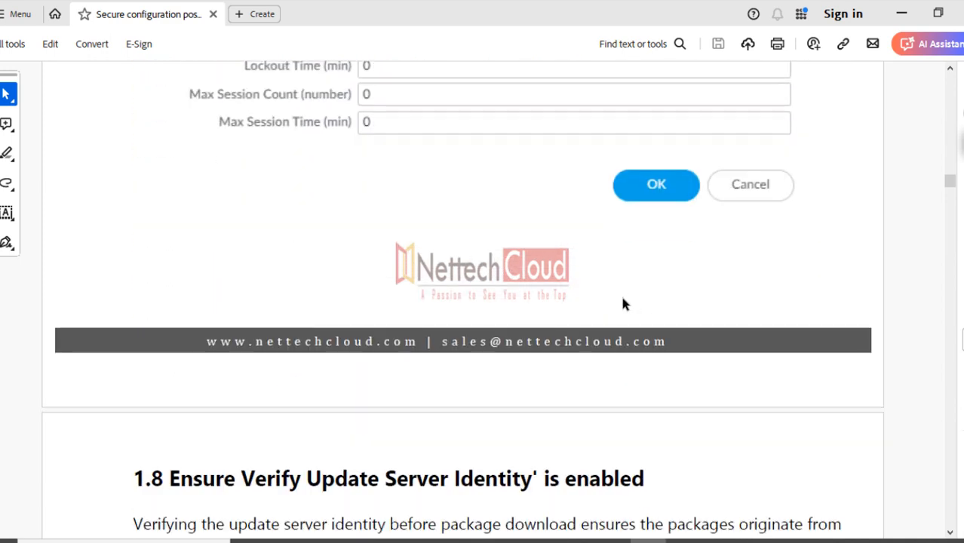
Scroll past the 1.8 Services screenshot, selecting a line on the way, to the 1.9 redundant NTP servers section
{"action": "scroll", "coordinate": [622, 300], "scroll_direction": "down", "scroll_amount": 3}
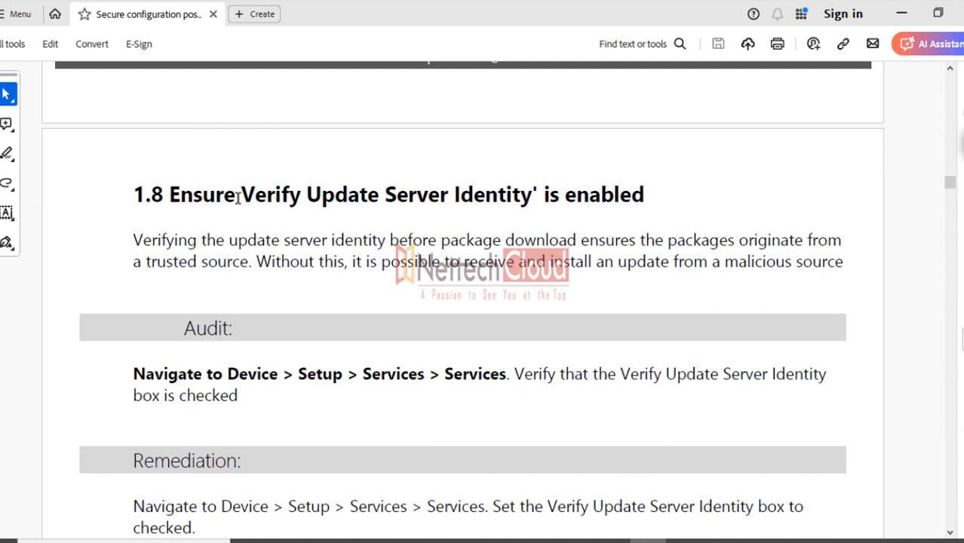
{"action": "left_click_drag", "start_coordinate": [239, 198], "coordinate": [600, 199]}
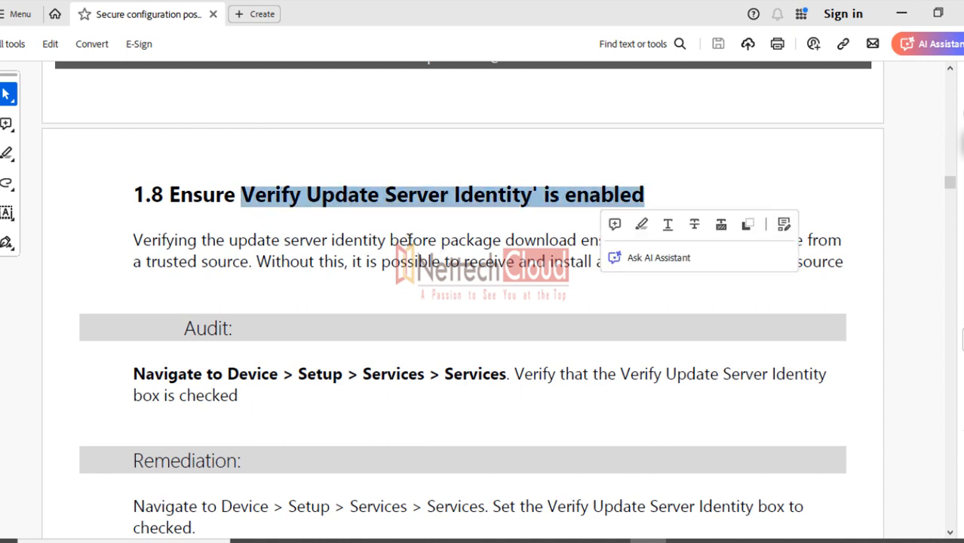
{"action": "scroll", "coordinate": [374, 240], "scroll_direction": "down", "scroll_amount": 5}
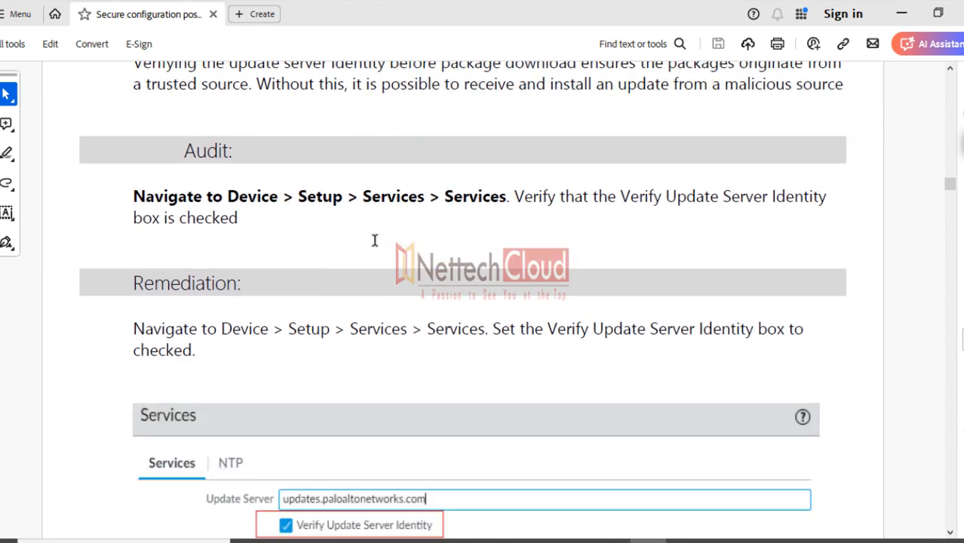
{"action": "scroll", "coordinate": [374, 240], "scroll_direction": "up", "scroll_amount": 4}
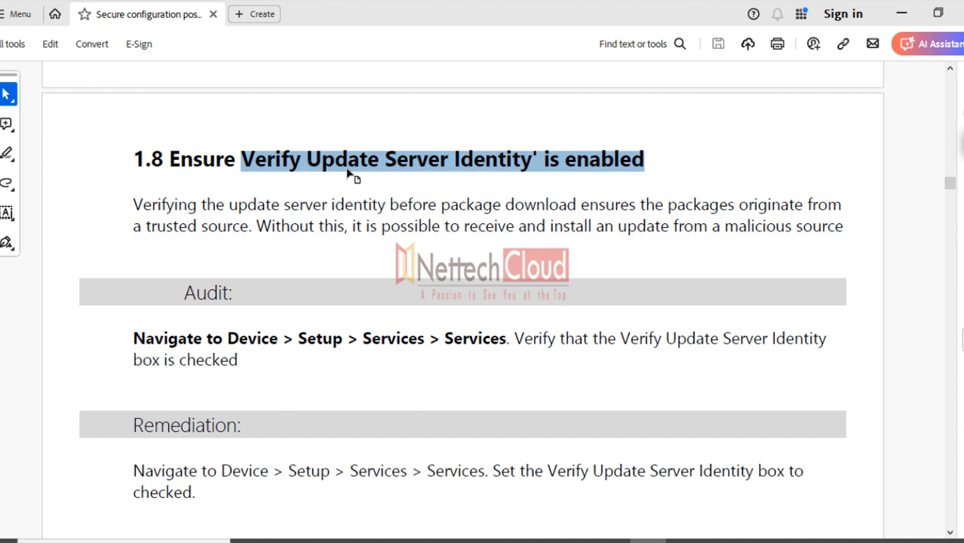
{"action": "scroll", "coordinate": [476, 274], "scroll_direction": "down", "scroll_amount": 5}
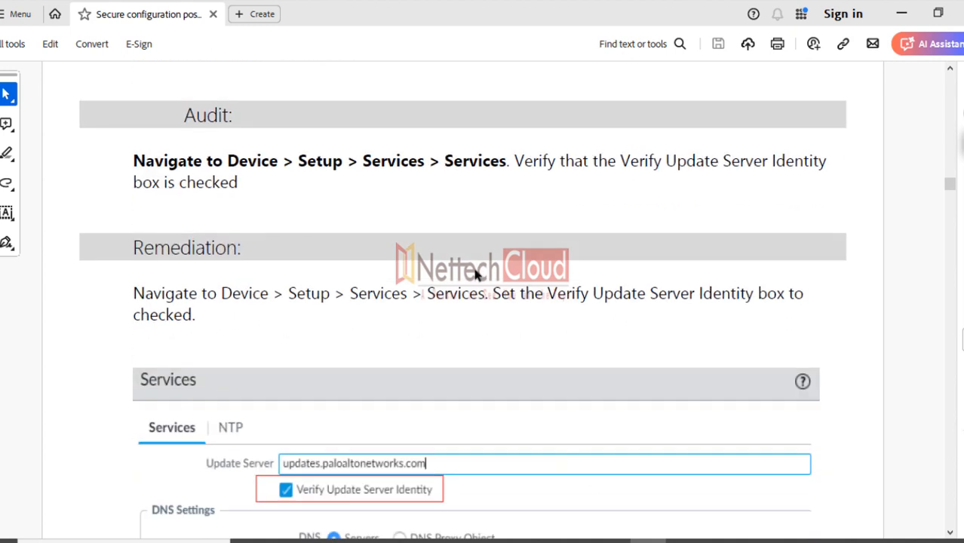
{"action": "scroll", "coordinate": [476, 275], "scroll_direction": "down", "scroll_amount": 10}
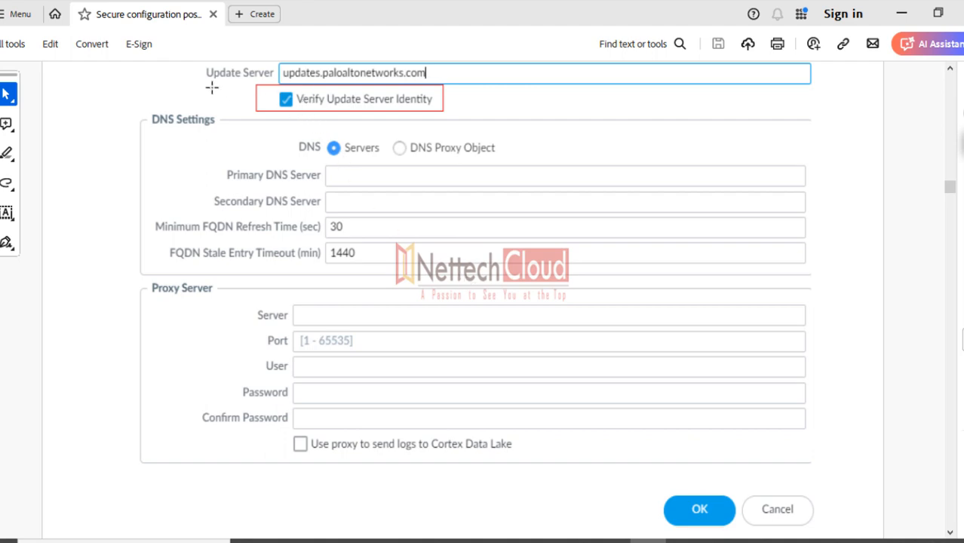
{"action": "scroll", "coordinate": [387, 240], "scroll_direction": "down", "scroll_amount": 15}
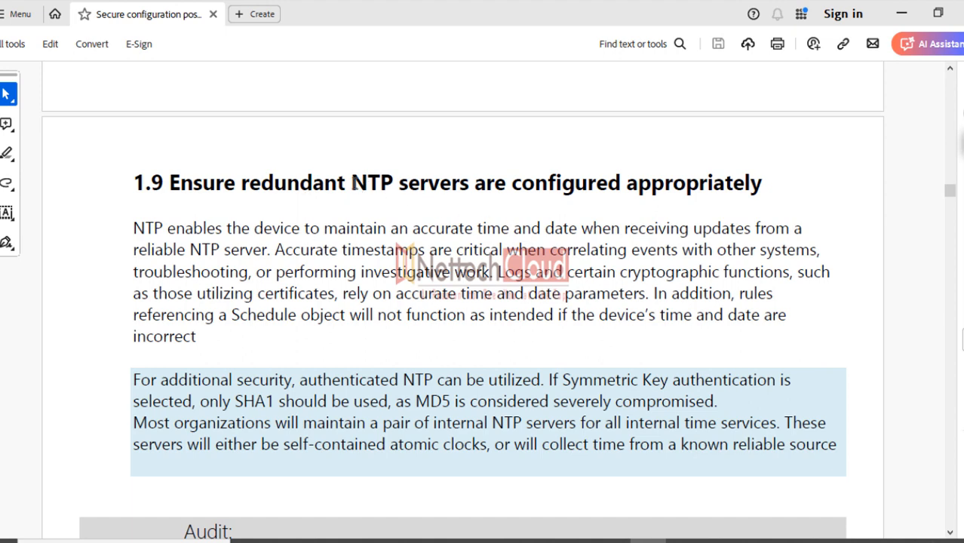
Select 'redundant NTP servers' in the 1.9 heading, refining the selection after two narrower tries
{"action": "left_click_drag", "start_coordinate": [350, 184], "coordinate": [433, 186]}
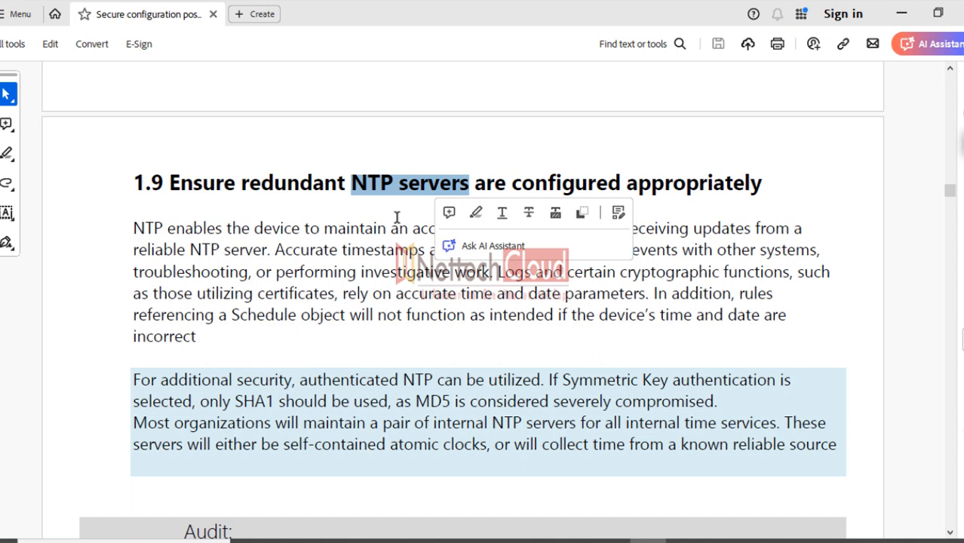
{"action": "left_click", "coordinate": [397, 217]}
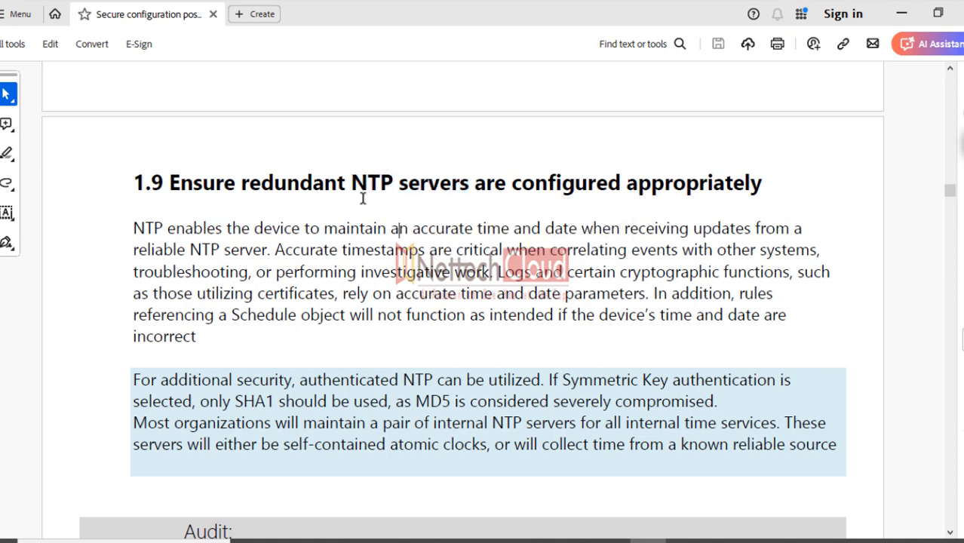
{"action": "left_click_drag", "start_coordinate": [351, 183], "coordinate": [409, 182]}
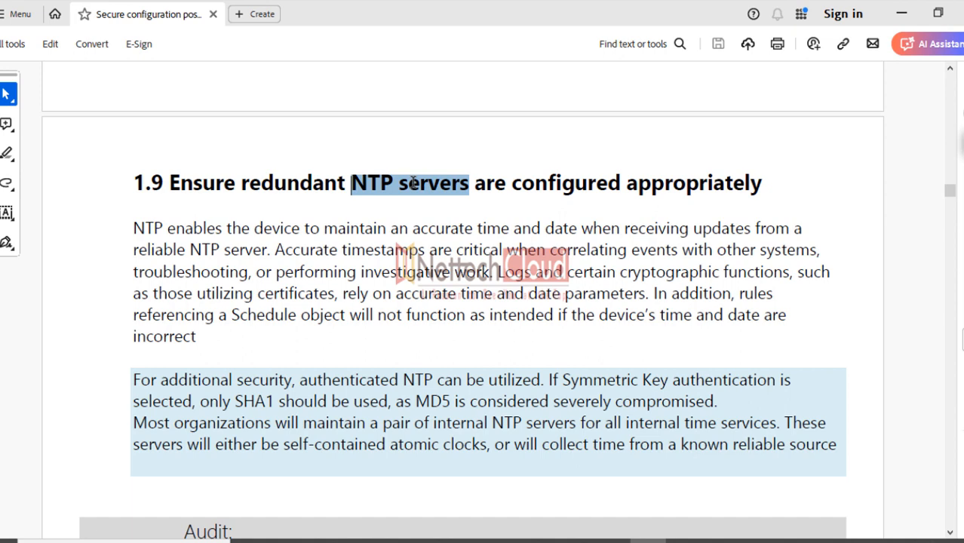
{"action": "left_click", "coordinate": [284, 190]}
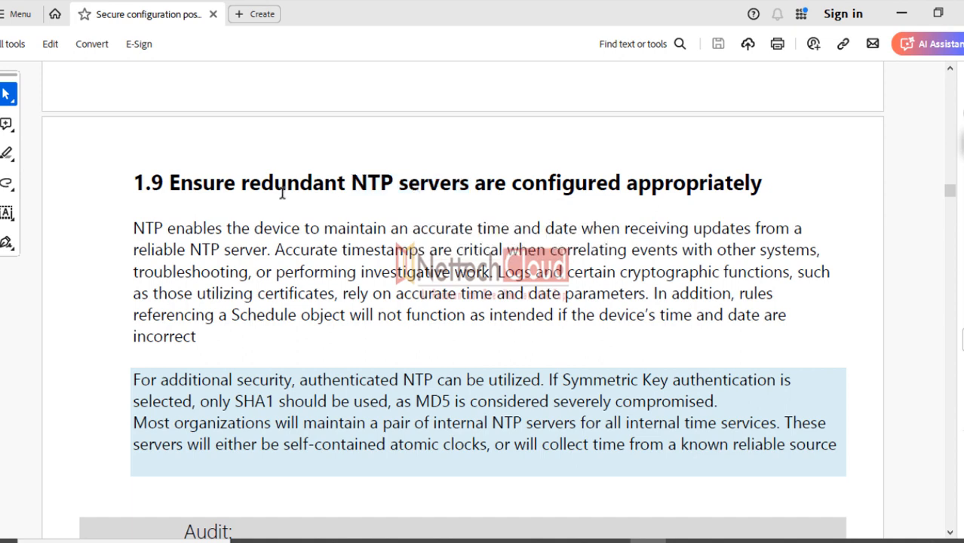
{"action": "left_click_drag", "start_coordinate": [240, 183], "coordinate": [468, 185]}
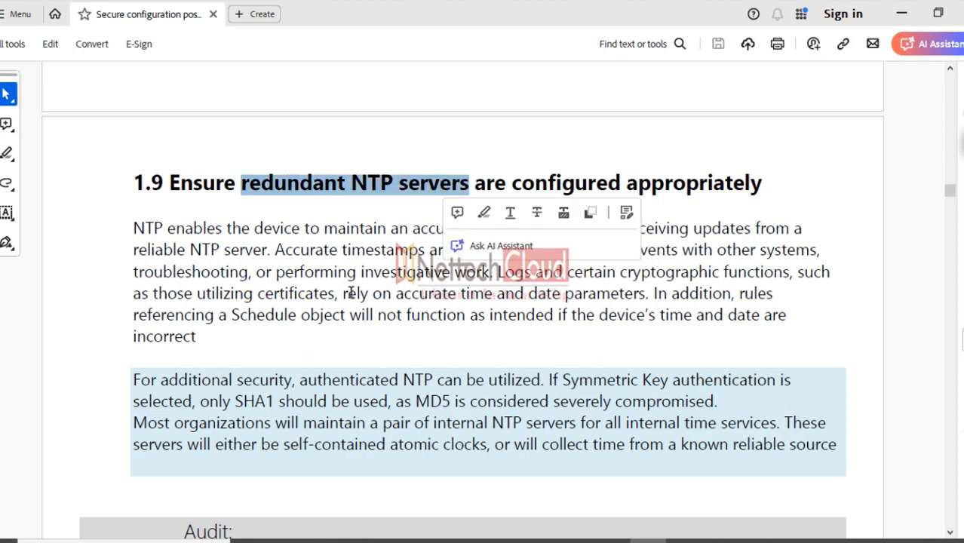
Scroll to section 2 and select the 'Security Policies' heading
{"action": "scroll", "coordinate": [357, 280], "scroll_direction": "down", "scroll_amount": 10}
{"action": "scroll", "coordinate": [358, 287], "scroll_direction": "down", "scroll_amount": 8}
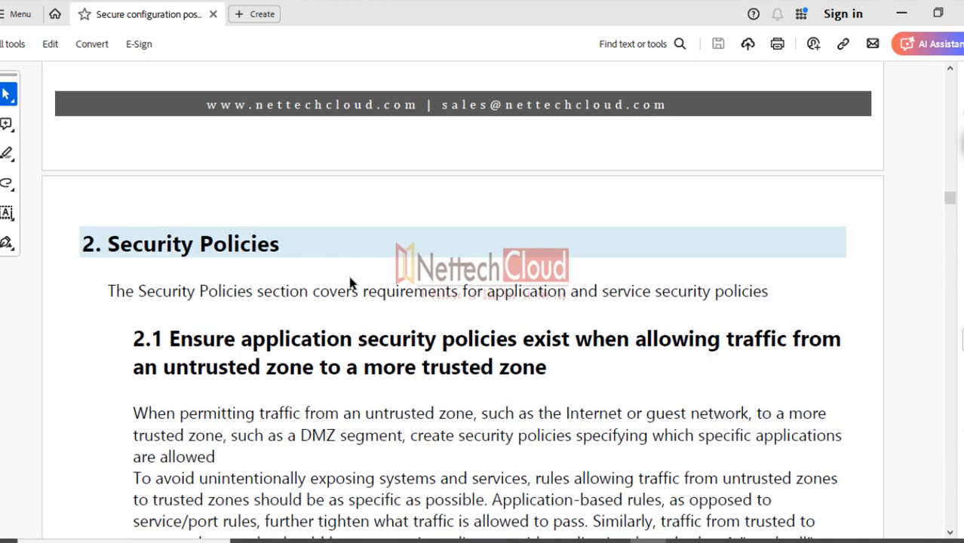
{"action": "scroll", "coordinate": [350, 279], "scroll_direction": "up", "scroll_amount": 7}
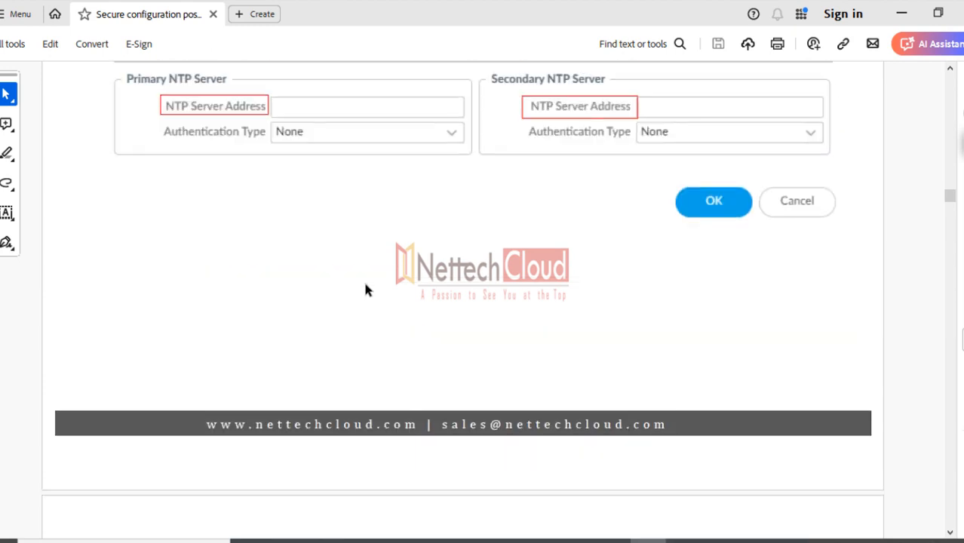
{"action": "scroll", "coordinate": [370, 286], "scroll_direction": "down", "scroll_amount": 7}
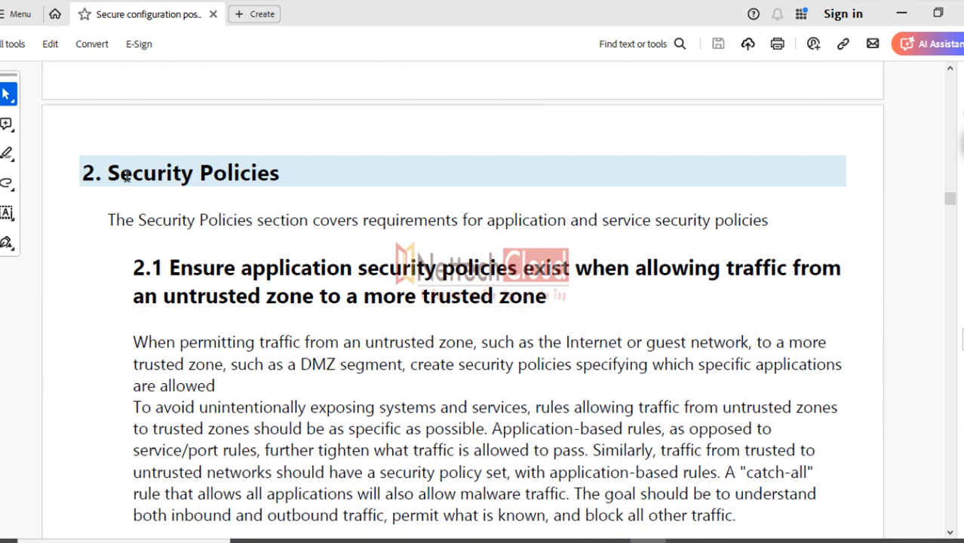
{"action": "left_click_drag", "start_coordinate": [108, 174], "coordinate": [246, 178]}
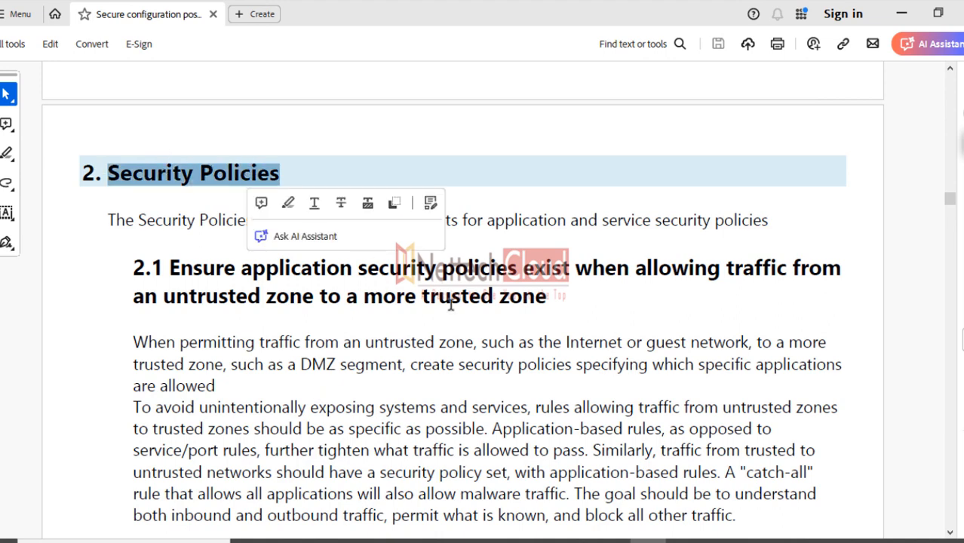
Scroll down to the Deny from Malicious IP policy checklist
{"action": "scroll", "coordinate": [438, 302], "scroll_direction": "down", "scroll_amount": 15}
{"action": "scroll", "coordinate": [420, 317], "scroll_direction": "down", "scroll_amount": 20}
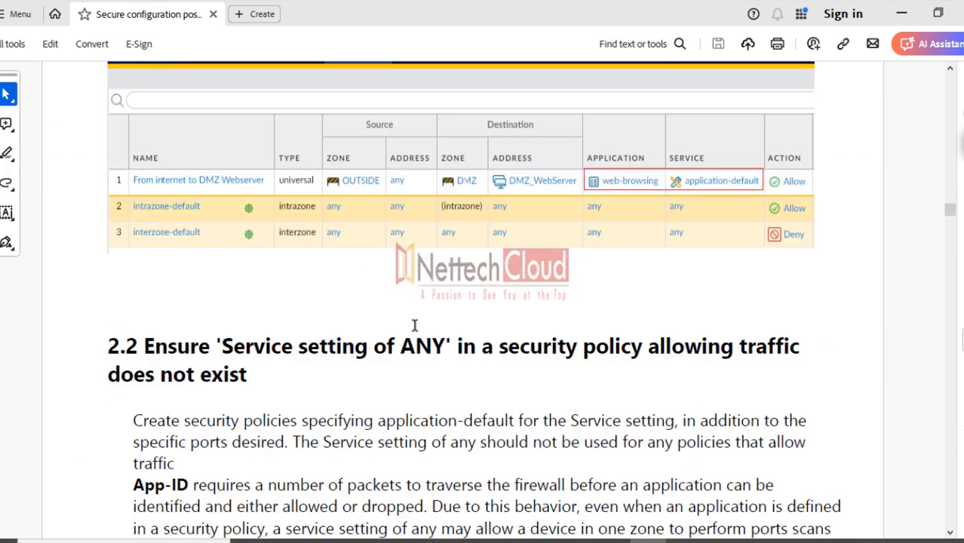
{"action": "scroll", "coordinate": [382, 318], "scroll_direction": "down", "scroll_amount": 20}
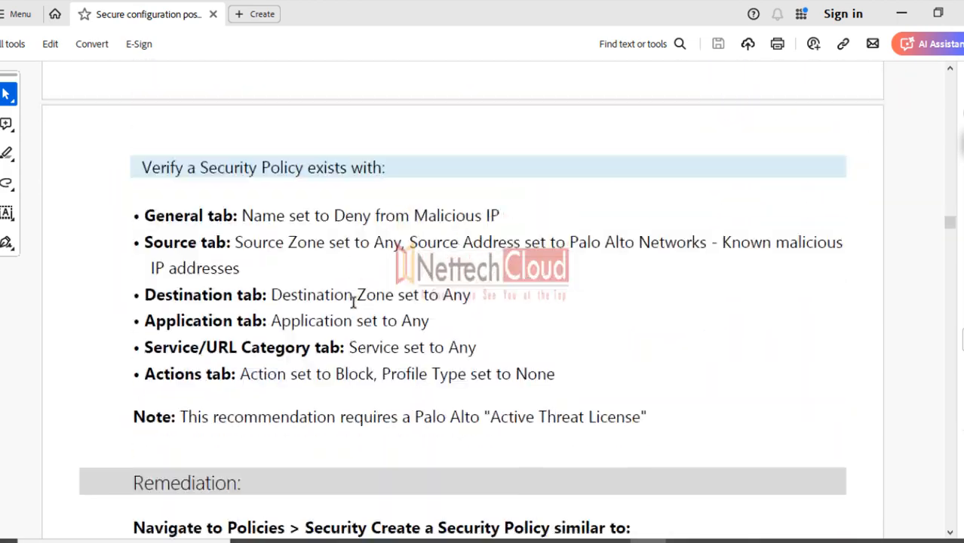
Select the 'Decryption' heading and page down through sections 3.1–3.3
{"action": "scroll", "coordinate": [347, 321], "scroll_direction": "up", "scroll_amount": 5}
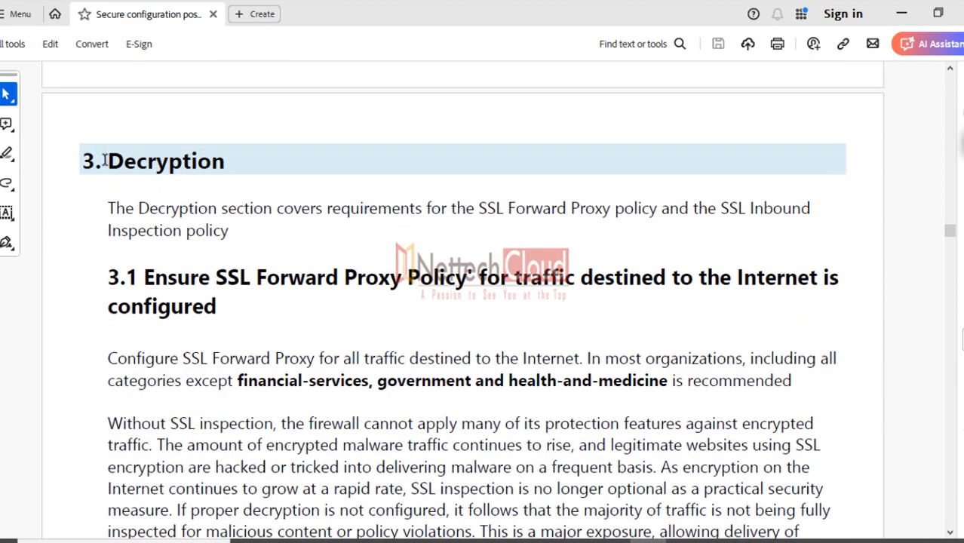
{"action": "left_click_drag", "start_coordinate": [105, 161], "coordinate": [239, 159]}
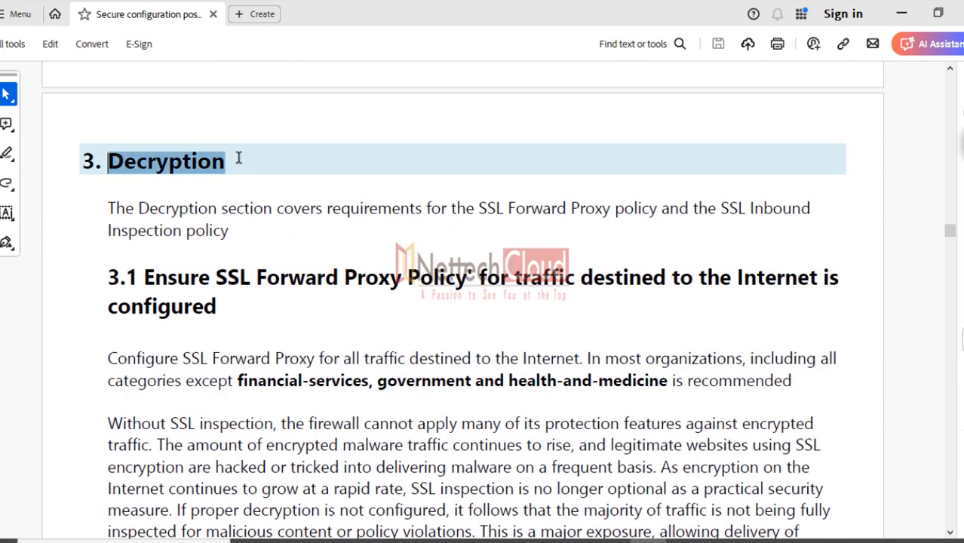
{"action": "left_click", "coordinate": [952, 498]}
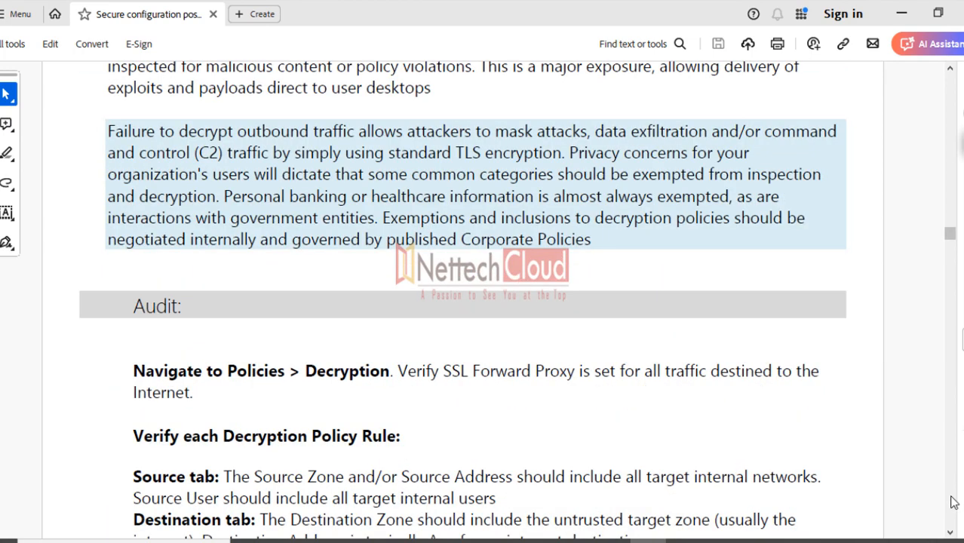
{"action": "left_click", "coordinate": [953, 503]}
{"action": "left_click", "coordinate": [953, 503]}
{"action": "left_click", "coordinate": [954, 503]}
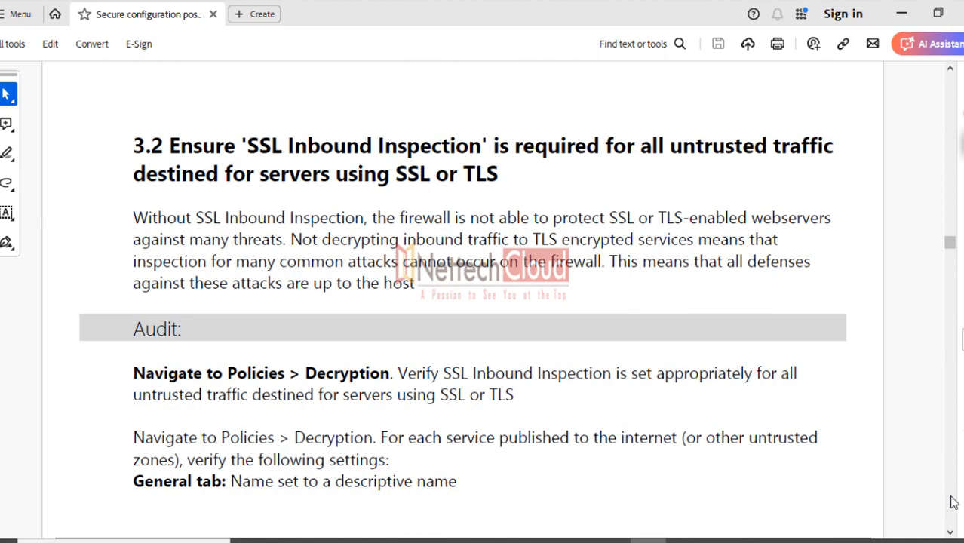
{"action": "left_click", "coordinate": [952, 503]}
{"action": "left_click", "coordinate": [952, 503]}
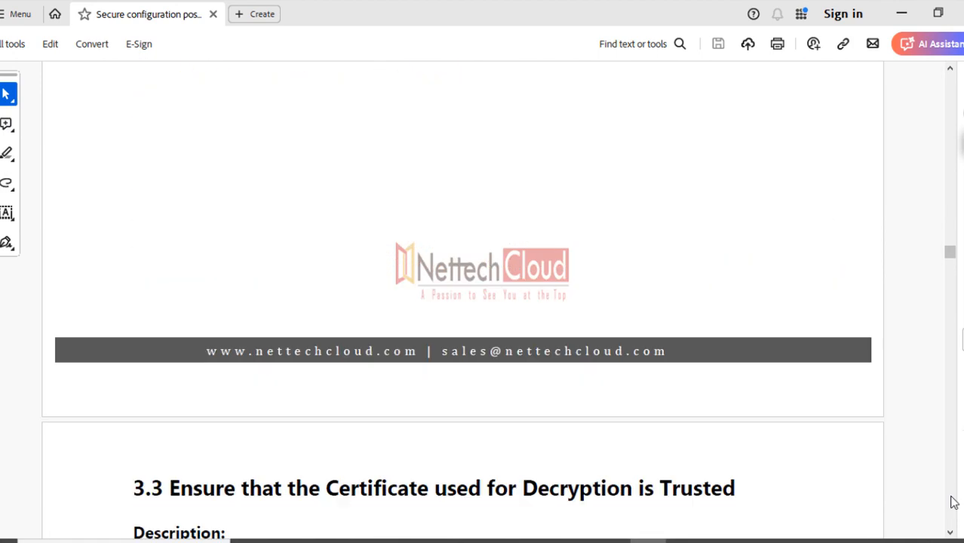
{"action": "left_click", "coordinate": [952, 503]}
{"action": "left_click", "coordinate": [952, 503]}
{"action": "left_click", "coordinate": [953, 503]}
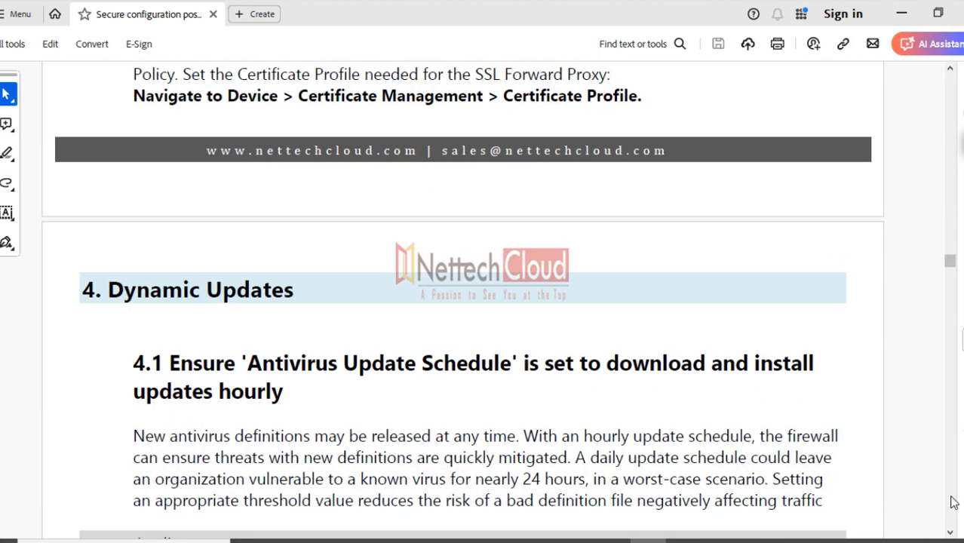
Select 'Certificate used for Decryption' in the 3.3 heading, then scroll to section 4 Dynamic Updates
{"action": "scroll", "coordinate": [646, 324], "scroll_direction": "up", "scroll_amount": 15}
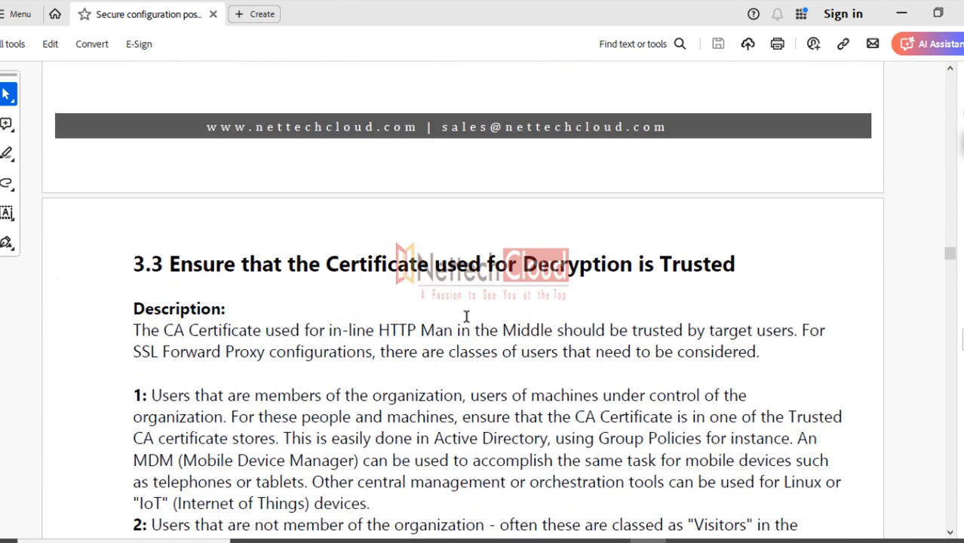
{"action": "left_click_drag", "start_coordinate": [326, 263], "coordinate": [687, 260]}
{"action": "scroll", "coordinate": [484, 358], "scroll_direction": "down", "scroll_amount": 5}
{"action": "scroll", "coordinate": [484, 358], "scroll_direction": "down", "scroll_amount": 15}
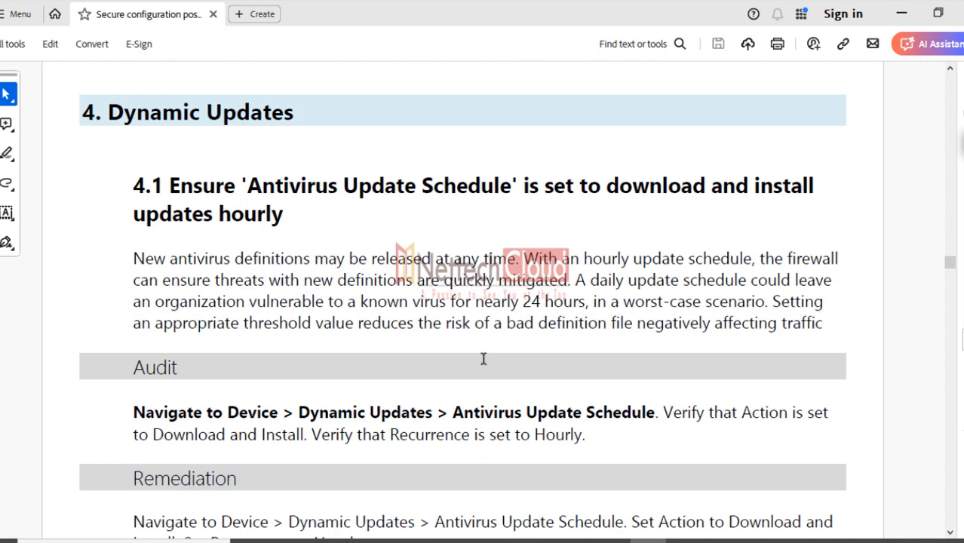
Select 'Antivirus Update Schedule' in the 4.1 heading, then 'nearly 24 hours,' in its paragraph
{"action": "scroll", "coordinate": [483, 359], "scroll_direction": "down", "scroll_amount": 1}
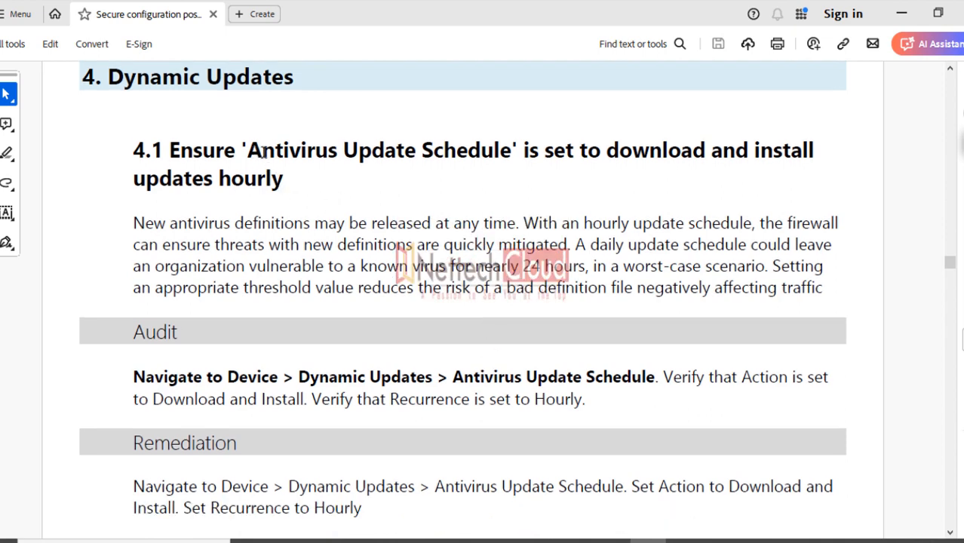
{"action": "left_click_drag", "start_coordinate": [261, 153], "coordinate": [465, 168]}
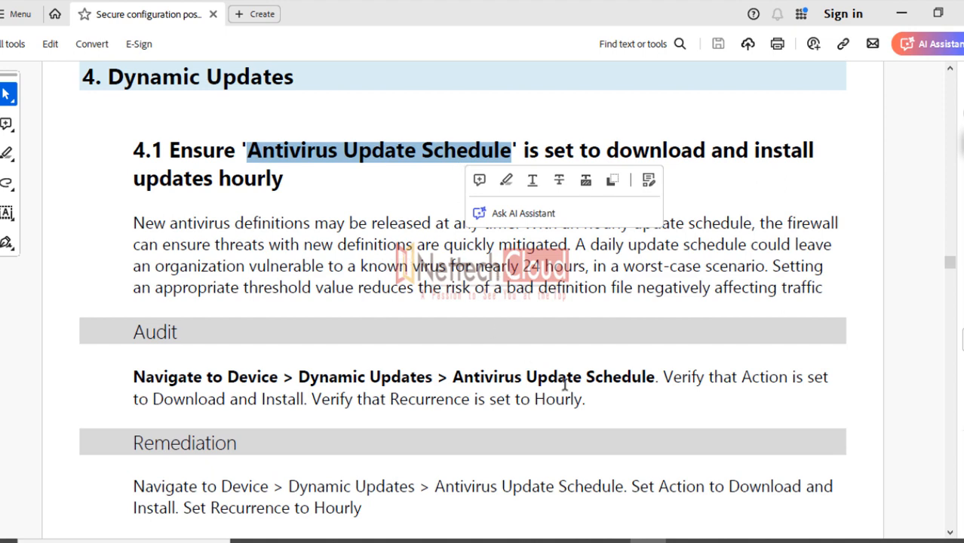
{"action": "scroll", "coordinate": [475, 393], "scroll_direction": "down", "scroll_amount": 1}
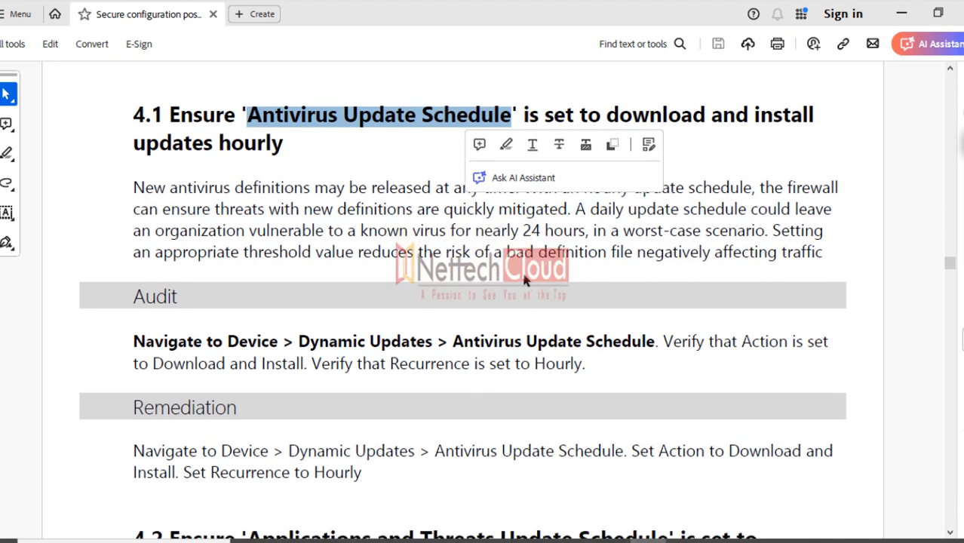
{"action": "left_click", "coordinate": [465, 247]}
{"action": "left_click_drag", "start_coordinate": [475, 234], "coordinate": [589, 231]}
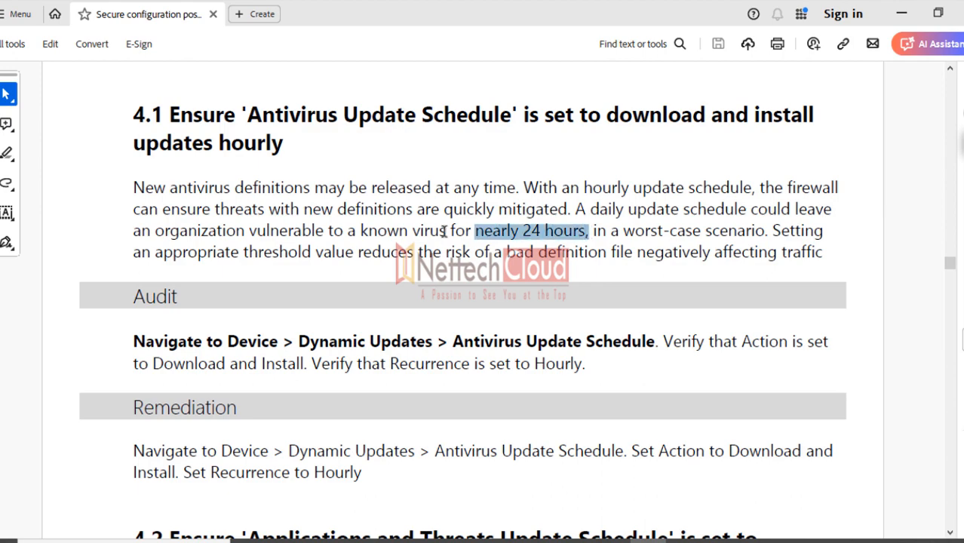
{"action": "left_click_drag", "start_coordinate": [445, 231], "coordinate": [337, 226]}
Select the 4.2 schedule name and scroll down to section 5 High Availability
{"action": "scroll", "coordinate": [402, 377], "scroll_direction": "down", "scroll_amount": 8}
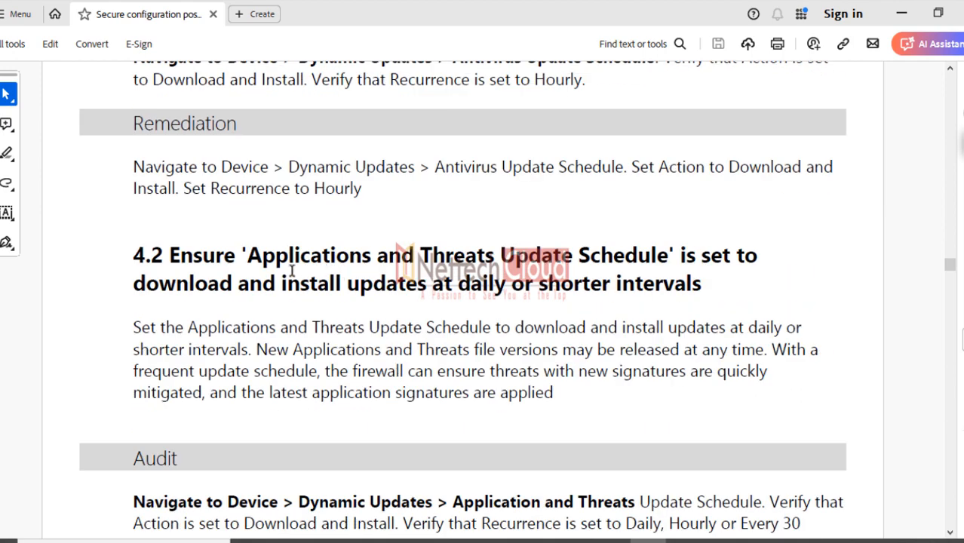
{"action": "left_click_drag", "start_coordinate": [243, 258], "coordinate": [668, 258]}
{"action": "scroll", "coordinate": [498, 385], "scroll_direction": "down", "scroll_amount": 5}
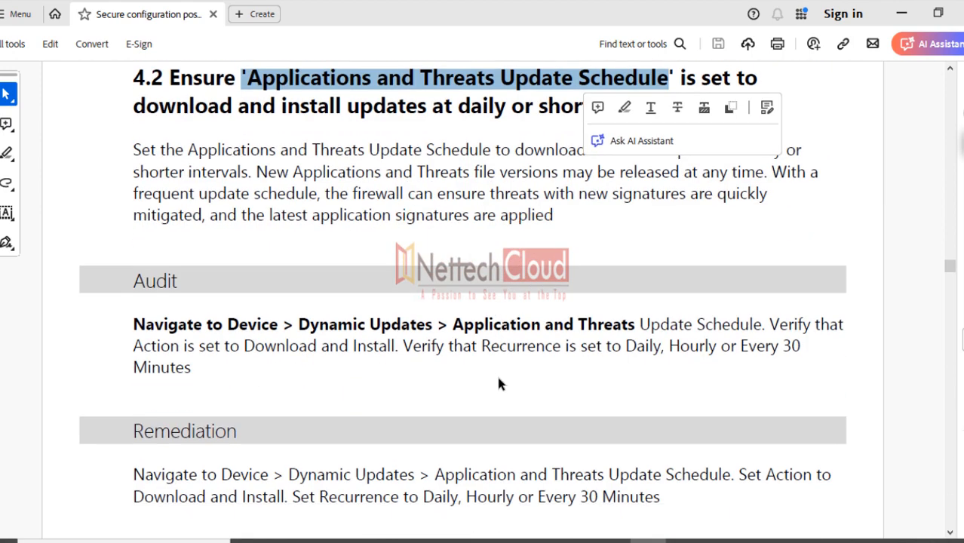
{"action": "scroll", "coordinate": [482, 377], "scroll_direction": "down", "scroll_amount": 16}
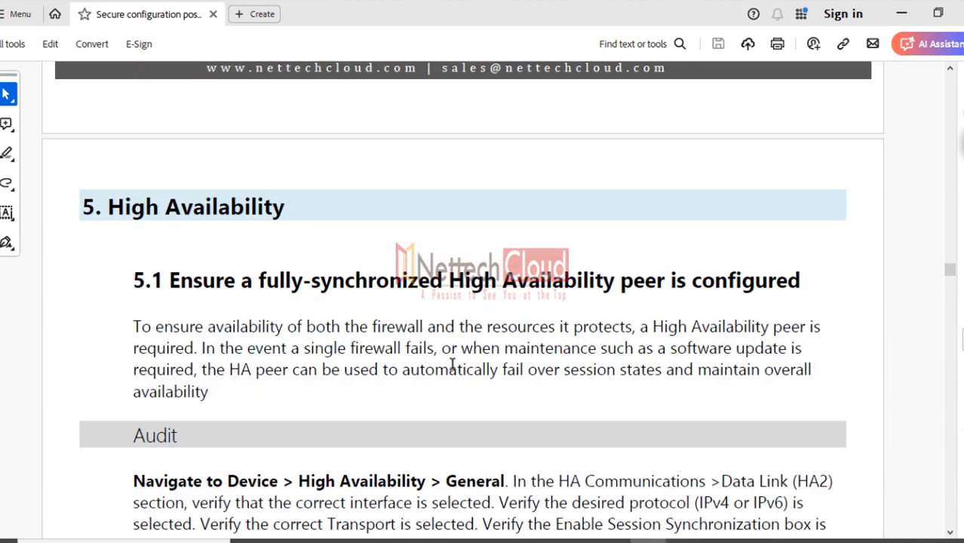
Select the '5. High Availability' heading
{"action": "scroll", "coordinate": [452, 364], "scroll_direction": "down", "scroll_amount": 6}
{"action": "scroll", "coordinate": [451, 366], "scroll_direction": "up", "scroll_amount": 4}
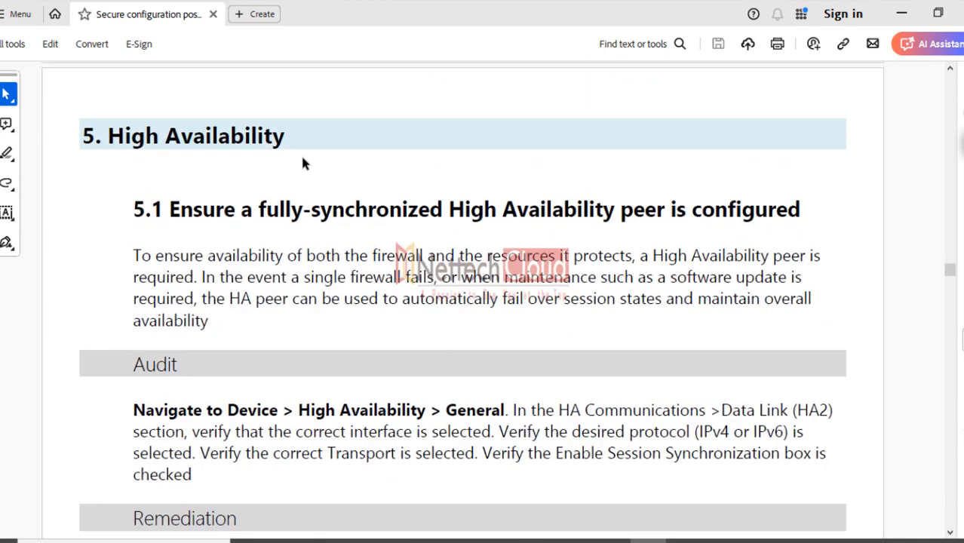
{"action": "left_click_drag", "start_coordinate": [287, 140], "coordinate": [81, 123]}
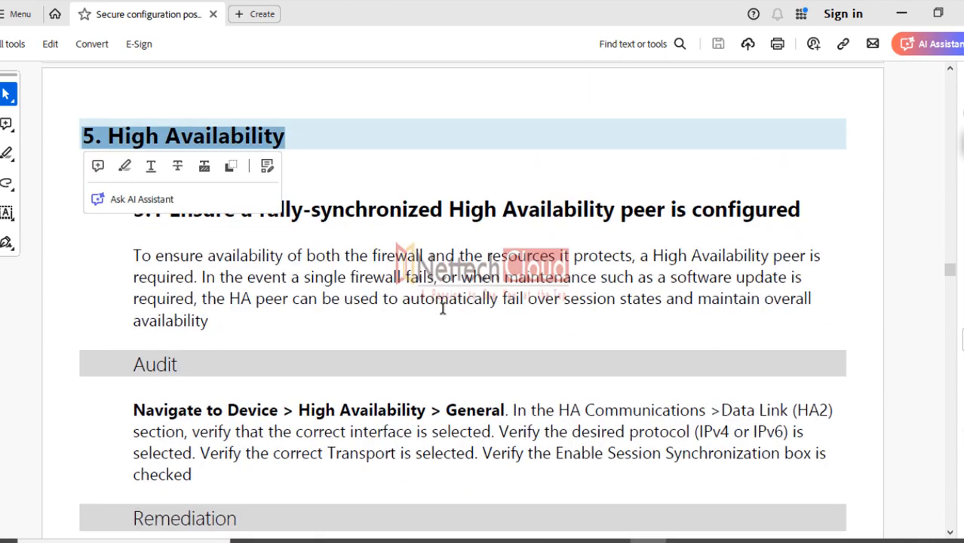
Select the full 5.3 heading text after first selecting just 'Preemptive', then scroll on to section 6.1
{"action": "scroll", "coordinate": [443, 309], "scroll_direction": "down", "scroll_amount": 20}
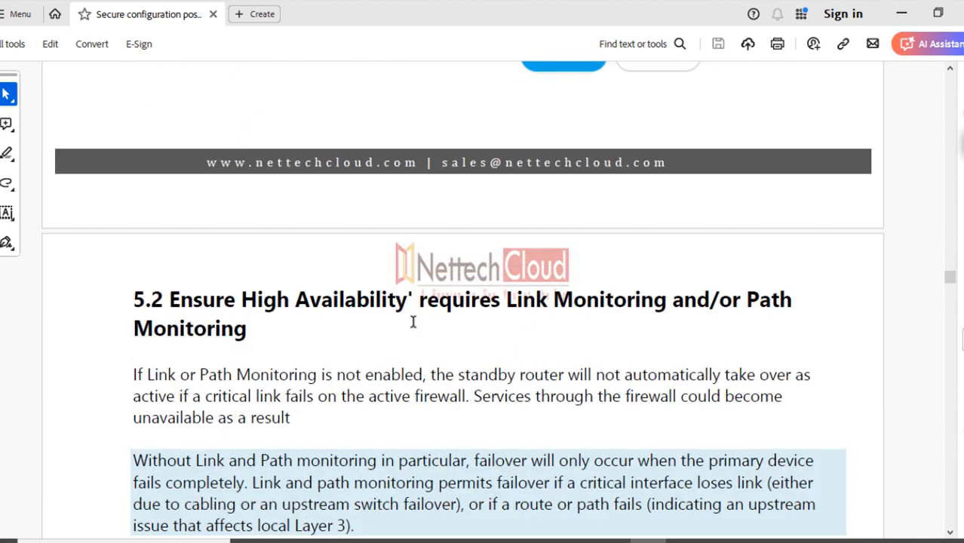
{"action": "scroll", "coordinate": [413, 322], "scroll_direction": "down", "scroll_amount": 15}
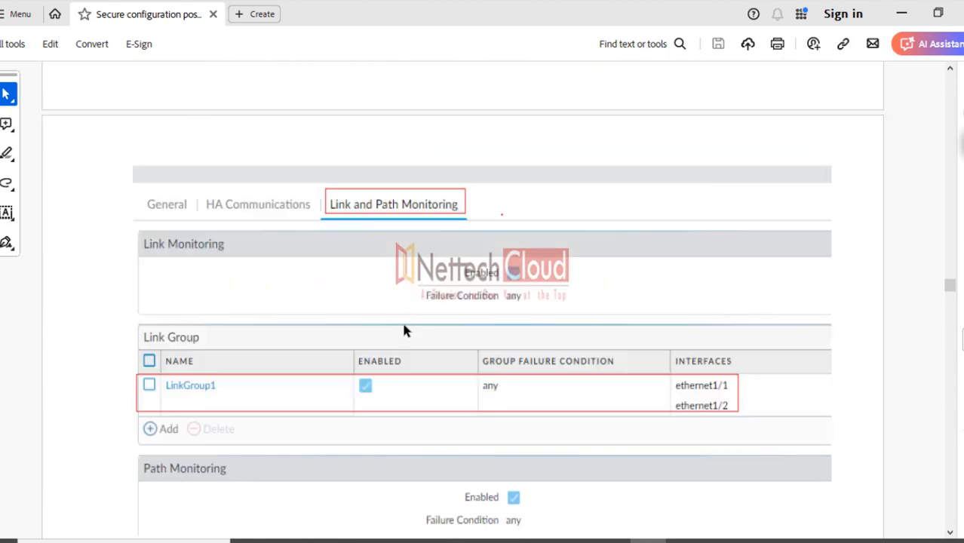
{"action": "scroll", "coordinate": [404, 329], "scroll_direction": "down", "scroll_amount": 15}
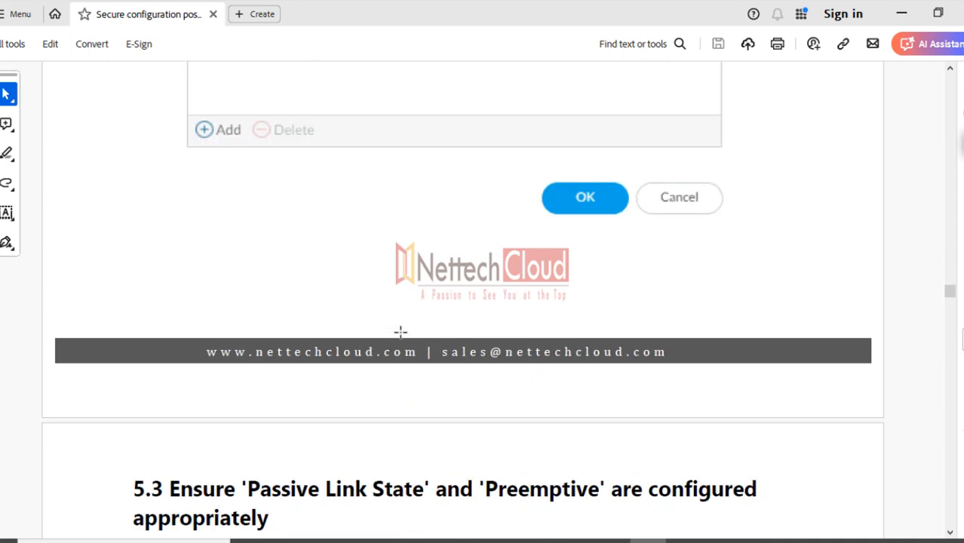
{"action": "scroll", "coordinate": [401, 332], "scroll_direction": "down", "scroll_amount": 5}
{"action": "scroll", "coordinate": [400, 343], "scroll_direction": "down", "scroll_amount": 4}
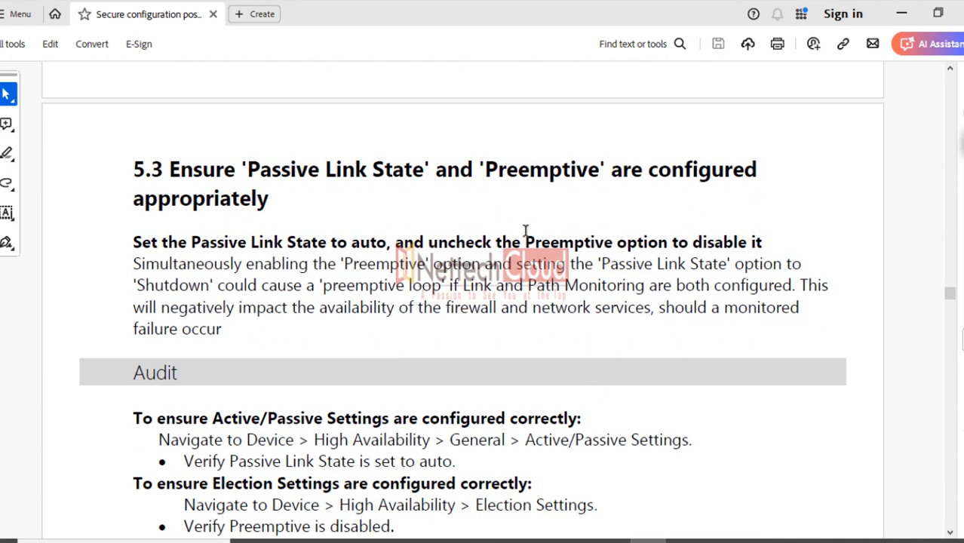
{"action": "left_click_drag", "start_coordinate": [484, 169], "coordinate": [593, 170]}
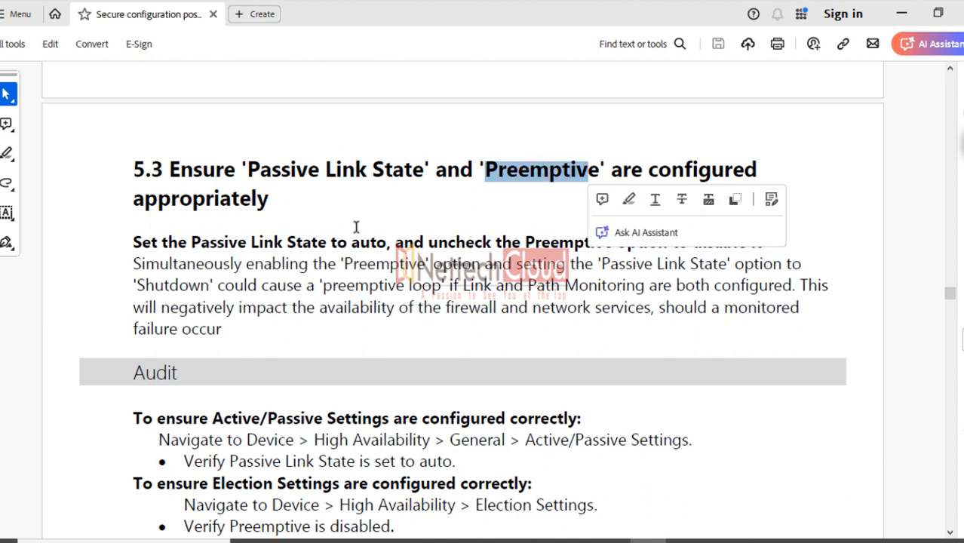
{"action": "left_click", "coordinate": [448, 212]}
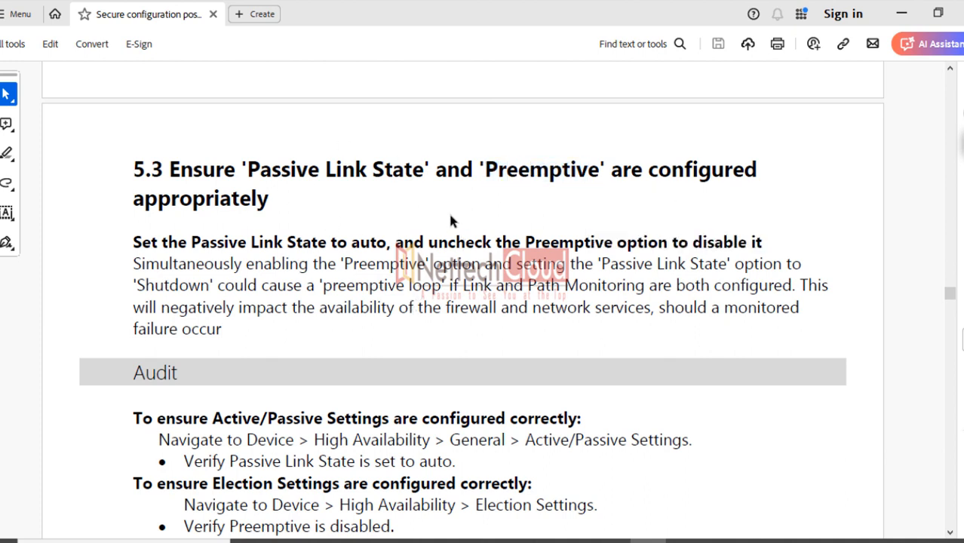
{"action": "left_click_drag", "start_coordinate": [247, 169], "coordinate": [600, 170]}
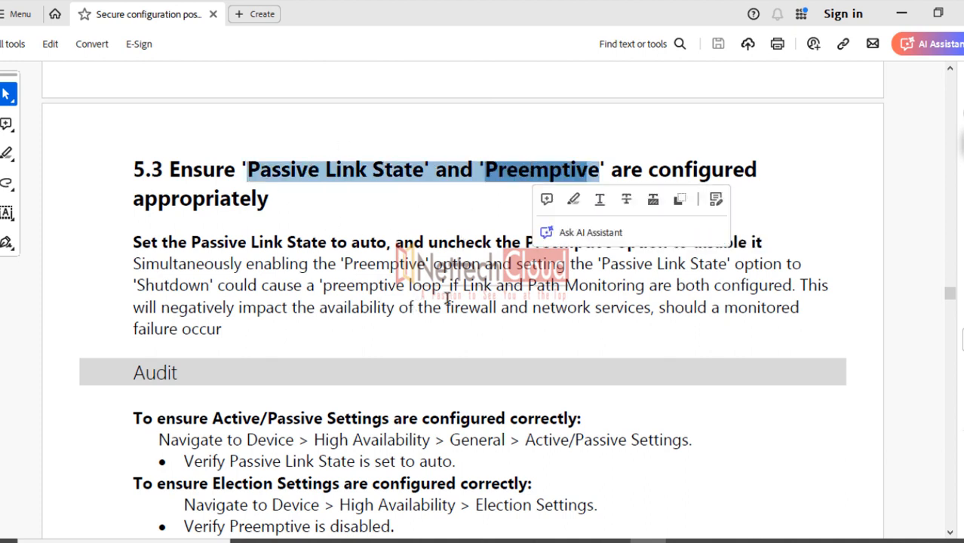
{"action": "scroll", "coordinate": [426, 323], "scroll_direction": "down", "scroll_amount": 10}
{"action": "scroll", "coordinate": [408, 308], "scroll_direction": "down", "scroll_amount": 5}
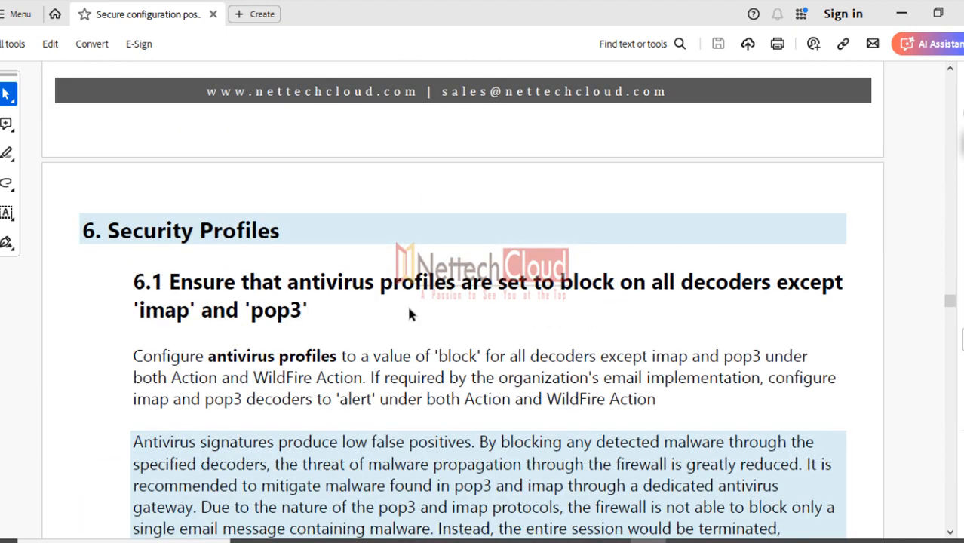
Scroll down slightly to the 6.1 'antivirus profiles' heading
{"action": "scroll", "coordinate": [408, 308], "scroll_direction": "down", "scroll_amount": 3}
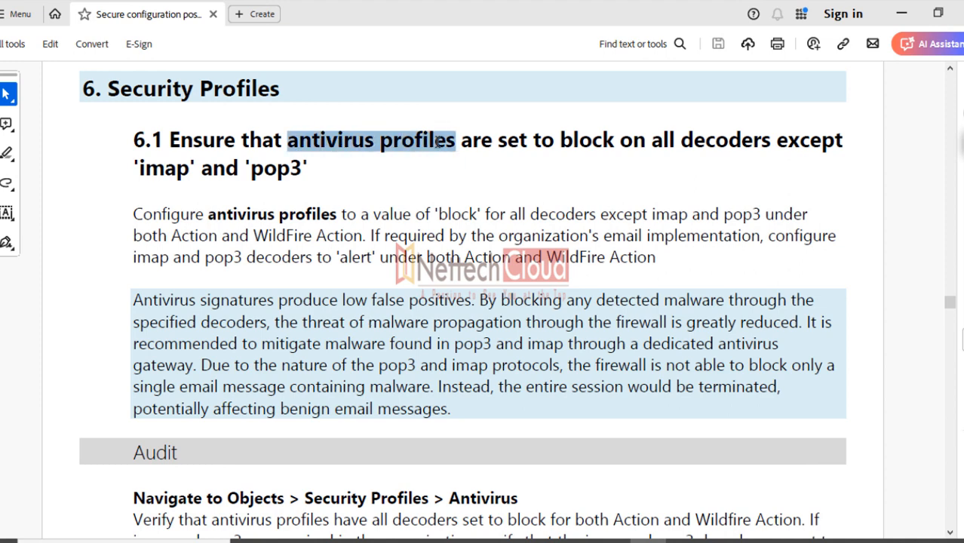
Select 'imap' and 'pop3' in the 6.1 heading, repeating the selection several times
{"action": "left_click", "coordinate": [425, 251]}
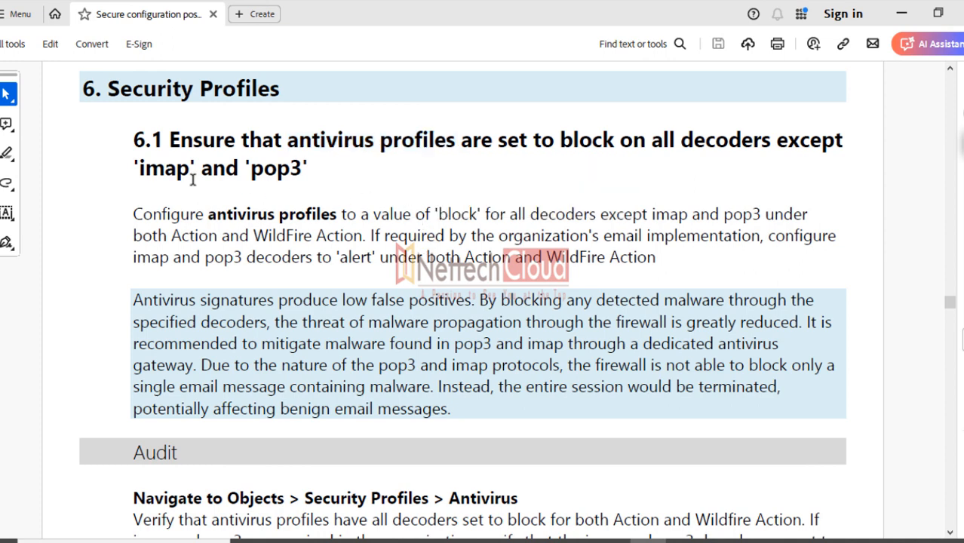
{"action": "left_click_drag", "start_coordinate": [139, 171], "coordinate": [279, 175]}
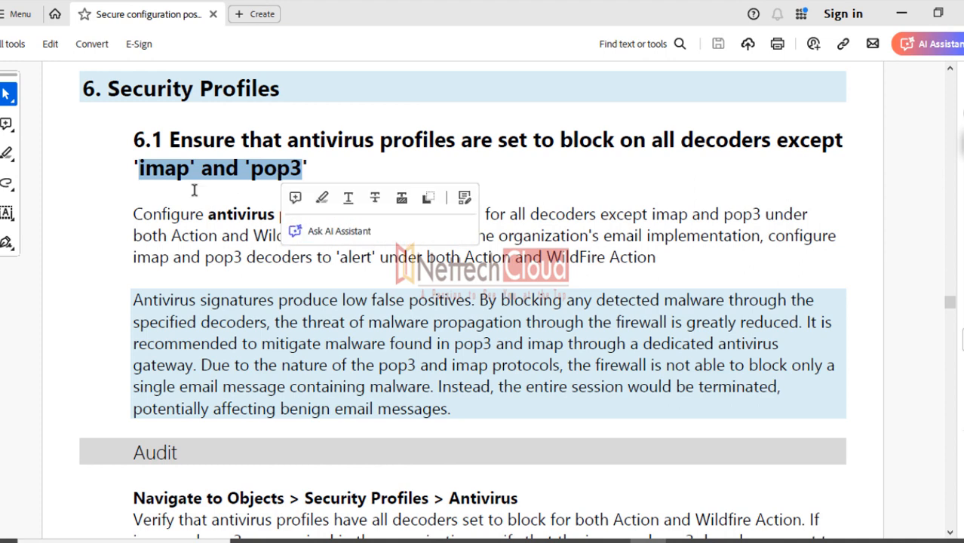
{"action": "left_click", "coordinate": [146, 185]}
{"action": "left_click_drag", "start_coordinate": [141, 171], "coordinate": [293, 173]}
{"action": "left_click", "coordinate": [166, 186]}
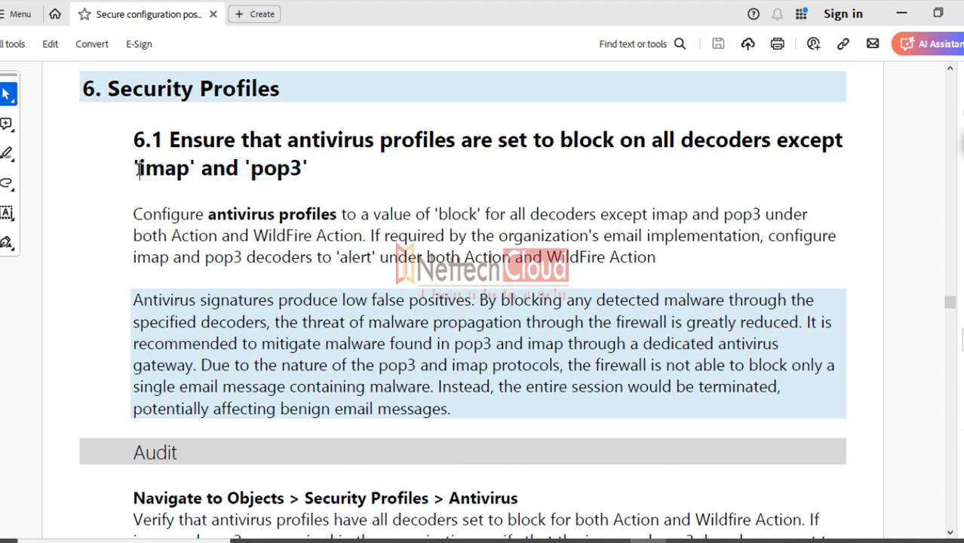
{"action": "left_click_drag", "start_coordinate": [139, 170], "coordinate": [273, 168]}
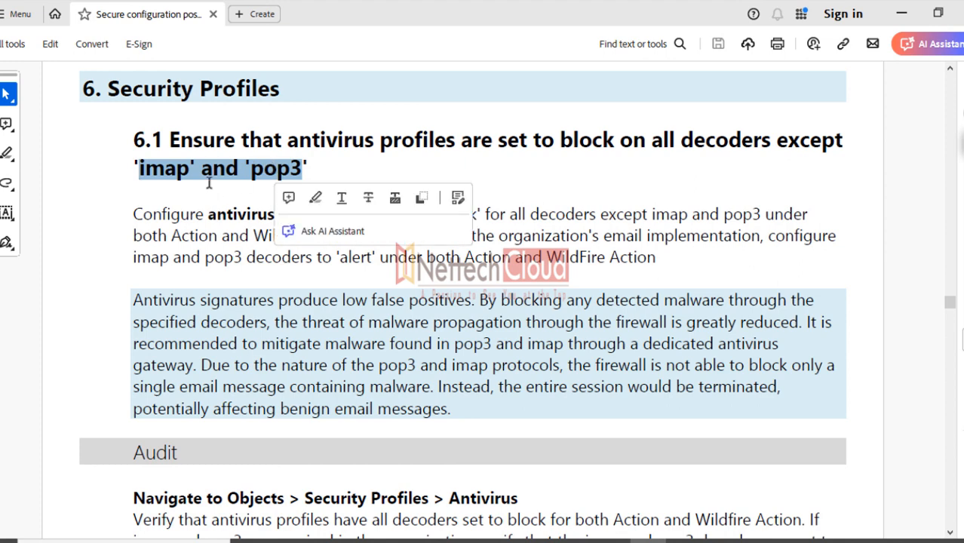
{"action": "left_click", "coordinate": [230, 185]}
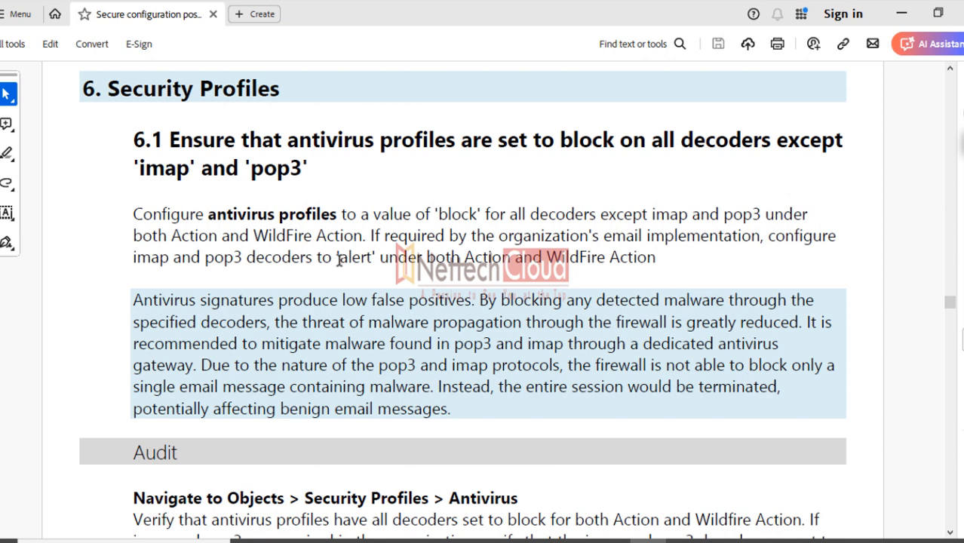
Select 'alert' in the description, then the recommendation about pop3 and imap malware
{"action": "left_click_drag", "start_coordinate": [338, 258], "coordinate": [372, 259]}
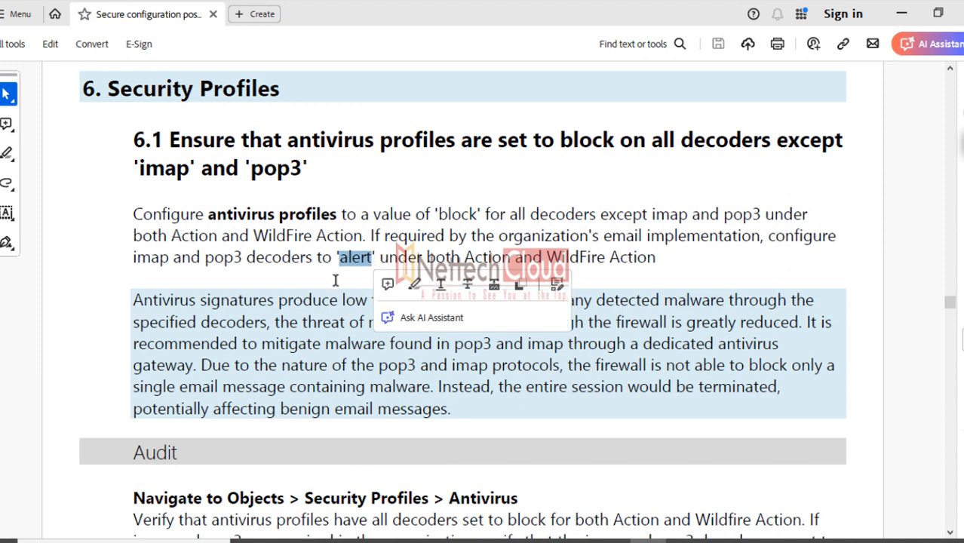
{"action": "left_click", "coordinate": [319, 362]}
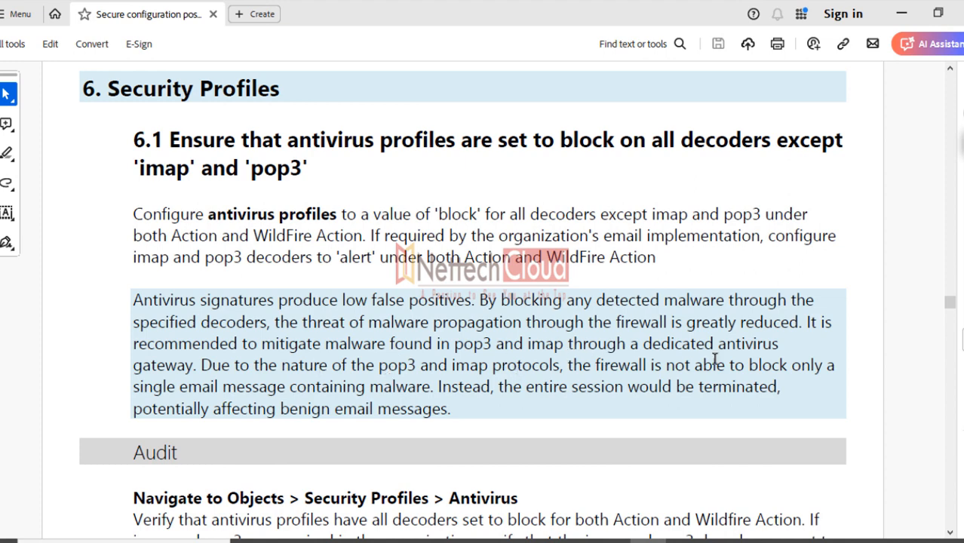
{"action": "left_click_drag", "start_coordinate": [132, 344], "coordinate": [750, 396]}
Scroll down past section 6.2 to section 6.3 on blocking spyware
{"action": "key", "text": "Right"}
{"action": "scroll", "coordinate": [588, 415], "scroll_direction": "down", "scroll_amount": 3}
{"action": "scroll", "coordinate": [617, 413], "scroll_direction": "down", "scroll_amount": 10}
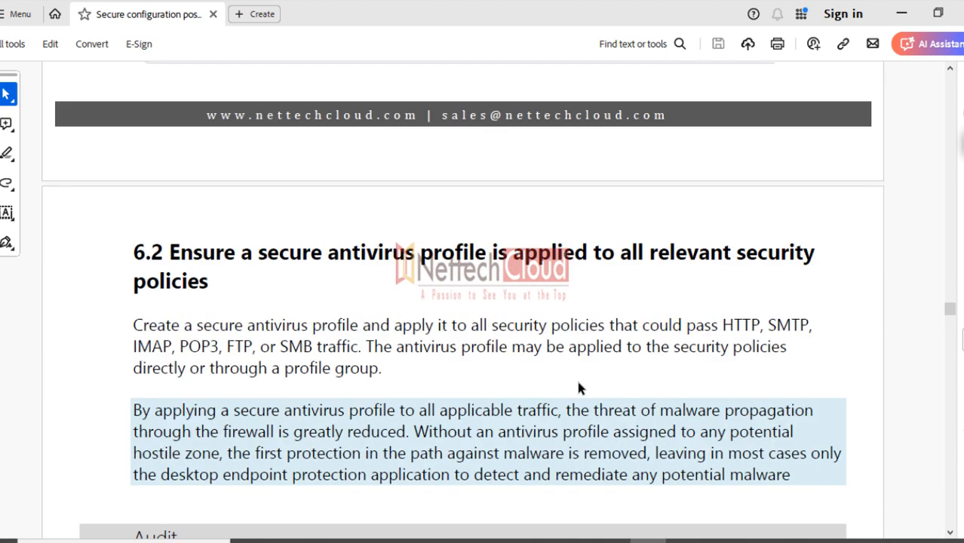
{"action": "scroll", "coordinate": [580, 388], "scroll_direction": "down", "scroll_amount": 15}
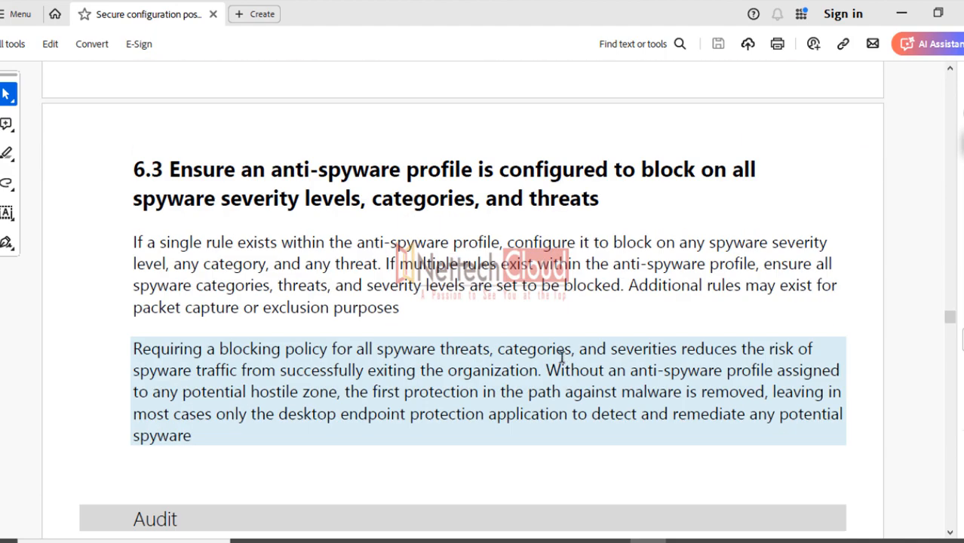
{"action": "scroll", "coordinate": [562, 354], "scroll_direction": "down", "scroll_amount": 10}
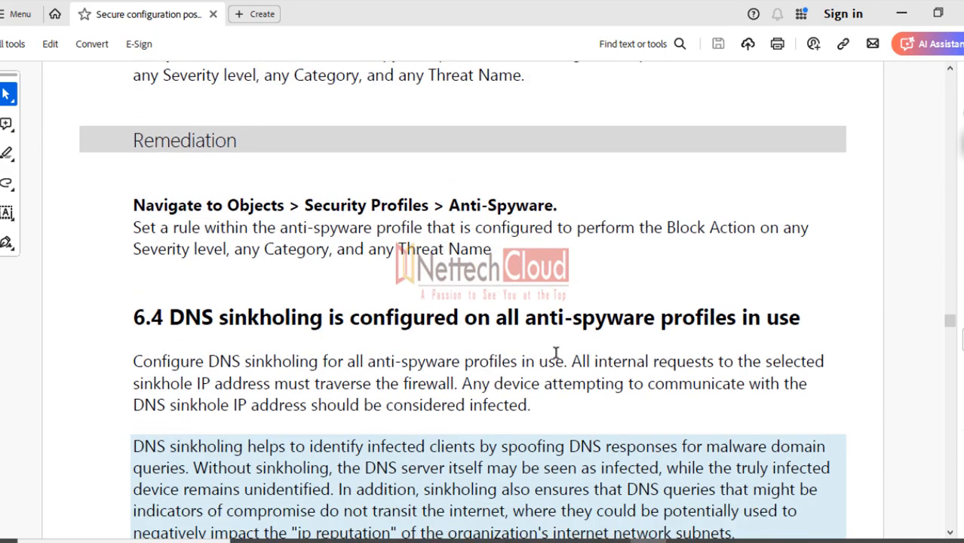
Select 'DNS sinkholing' in the 6.4 heading three times, leaving it deselected
{"action": "scroll", "coordinate": [556, 353], "scroll_direction": "down", "scroll_amount": 5}
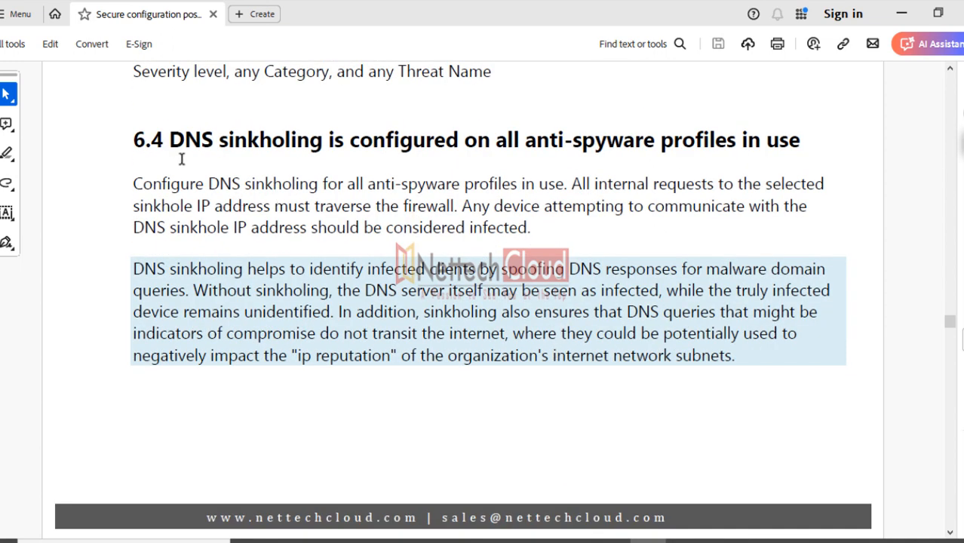
{"action": "left_click_drag", "start_coordinate": [170, 140], "coordinate": [322, 141]}
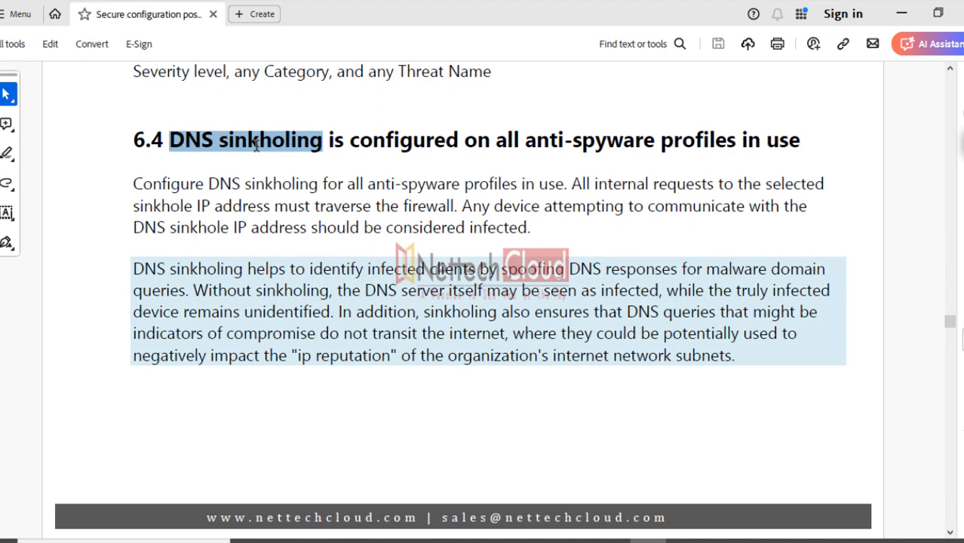
{"action": "left_click", "coordinate": [218, 166]}
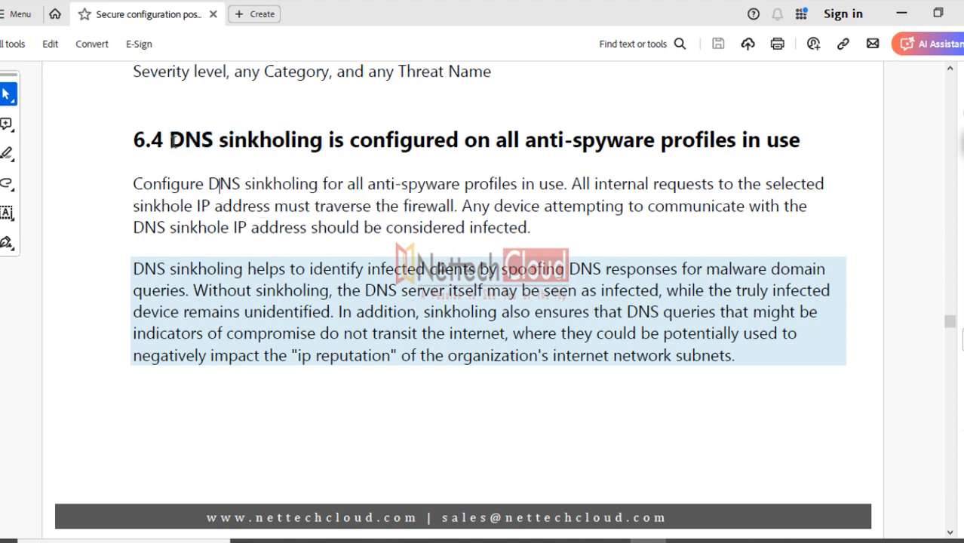
{"action": "left_click_drag", "start_coordinate": [170, 142], "coordinate": [279, 143]}
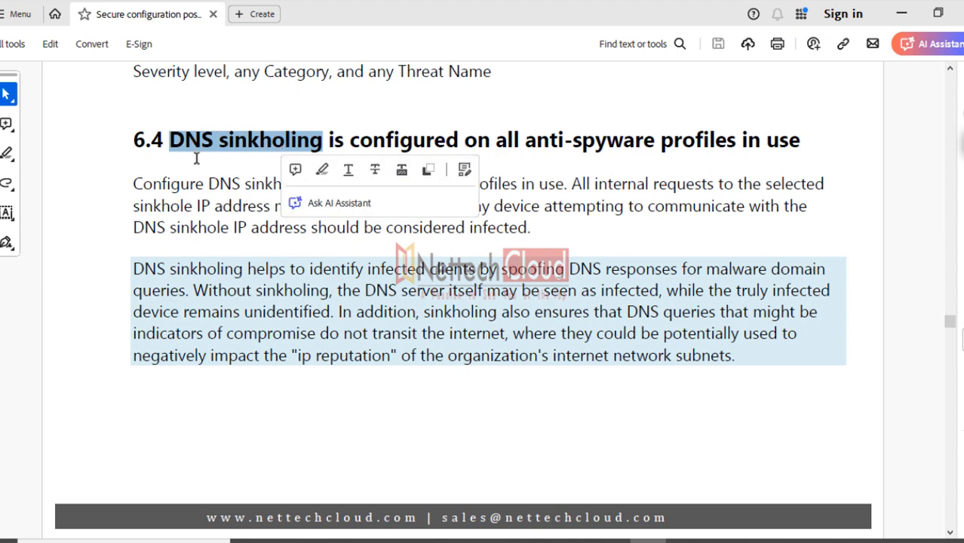
{"action": "left_click", "coordinate": [236, 173]}
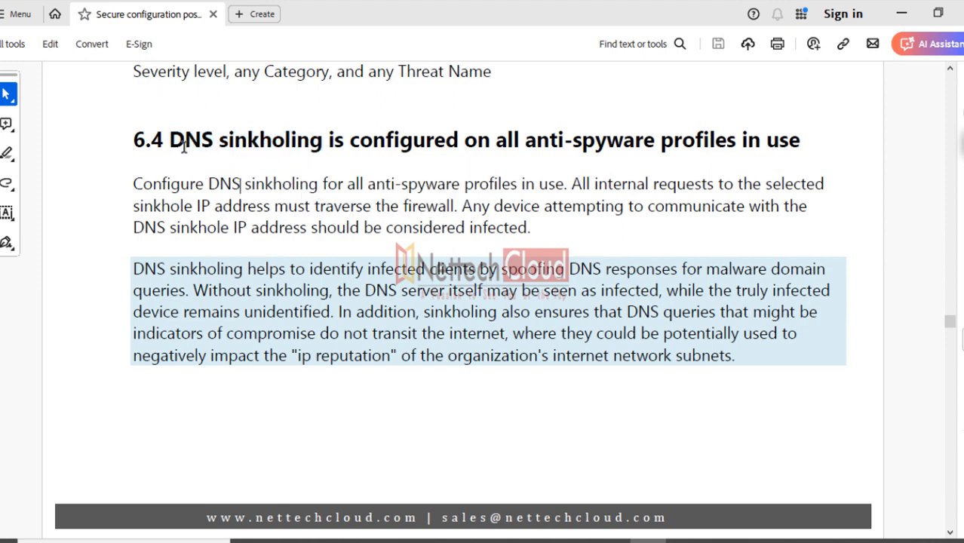
{"action": "left_click_drag", "start_coordinate": [170, 142], "coordinate": [279, 145]}
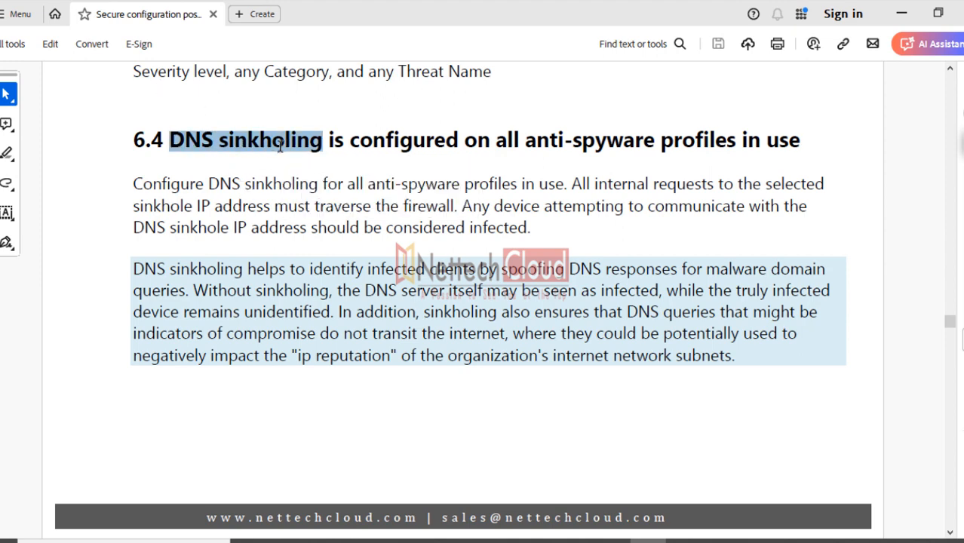
{"action": "left_click", "coordinate": [230, 168]}
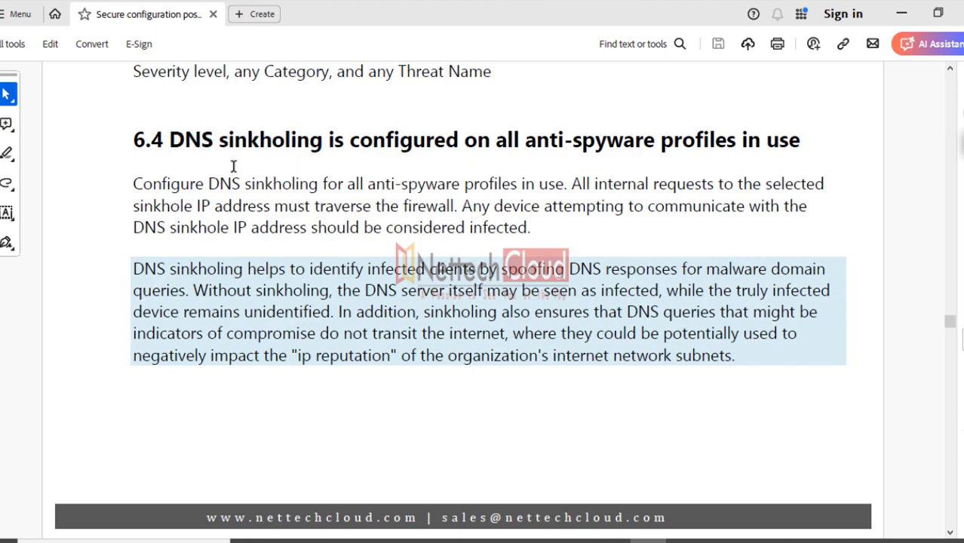
Scroll past 6.5 and select 'Vulnerability Protection Profile' in the 6.6 heading
{"action": "scroll", "coordinate": [394, 285], "scroll_direction": "down", "scroll_amount": 10}
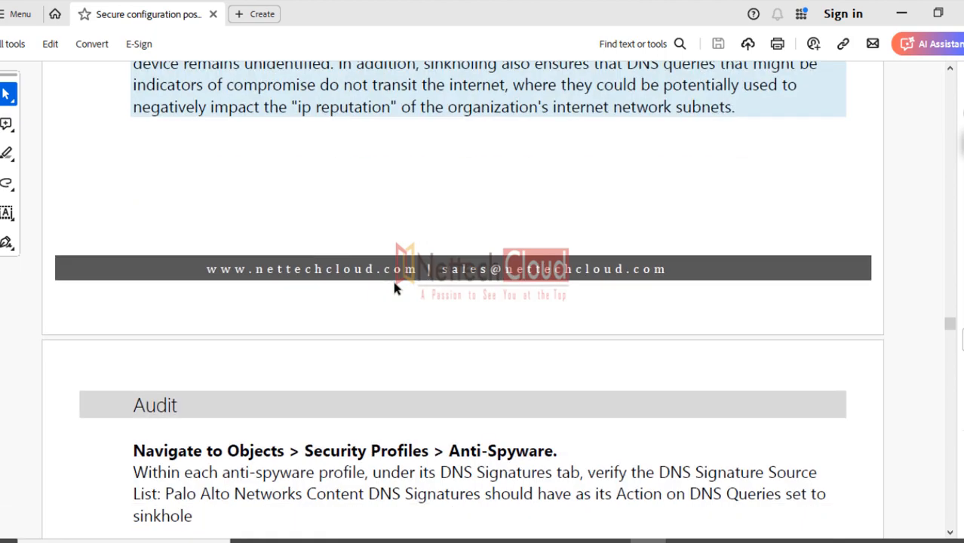
{"action": "scroll", "coordinate": [393, 278], "scroll_direction": "down", "scroll_amount": 10}
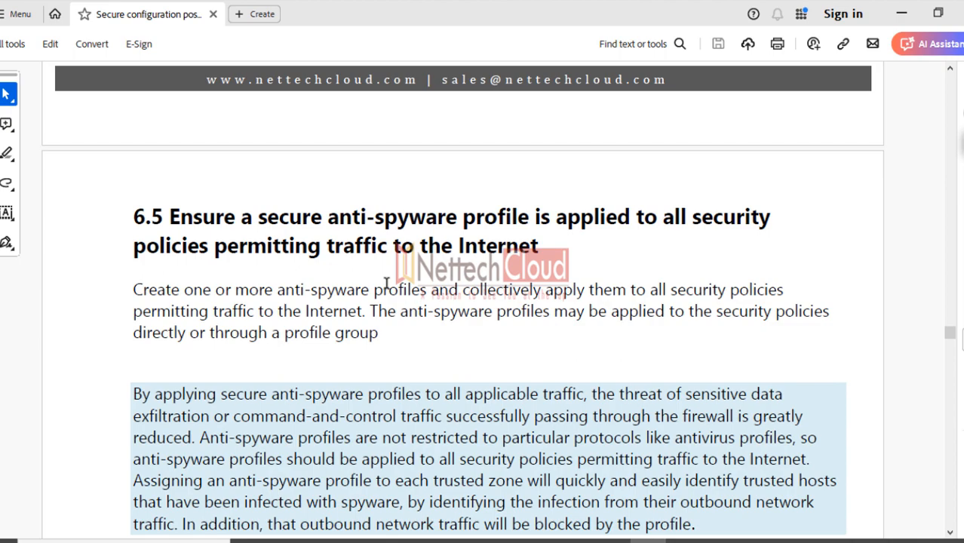
{"action": "scroll", "coordinate": [386, 283], "scroll_direction": "down", "scroll_amount": 10}
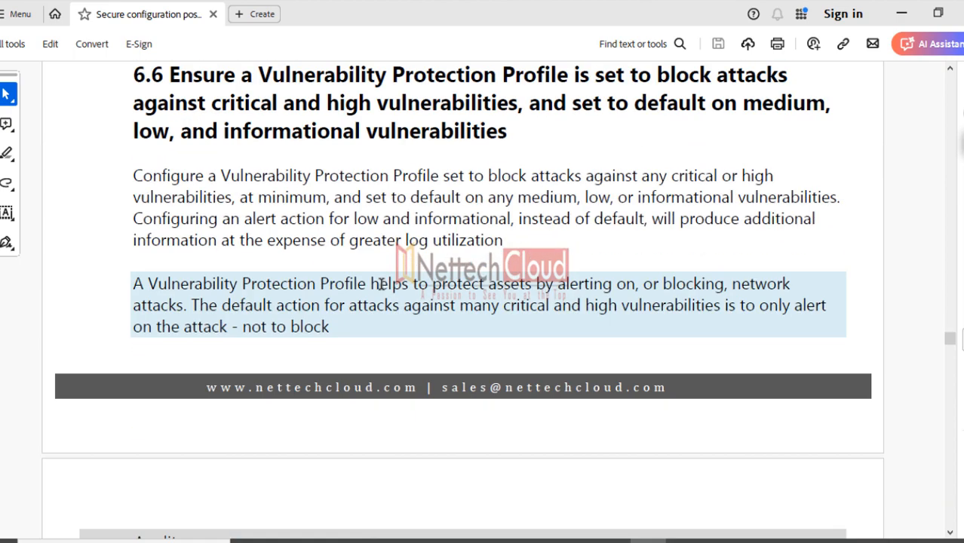
{"action": "scroll", "coordinate": [381, 283], "scroll_direction": "down", "scroll_amount": 9}
{"action": "scroll", "coordinate": [370, 284], "scroll_direction": "up", "scroll_amount": 7}
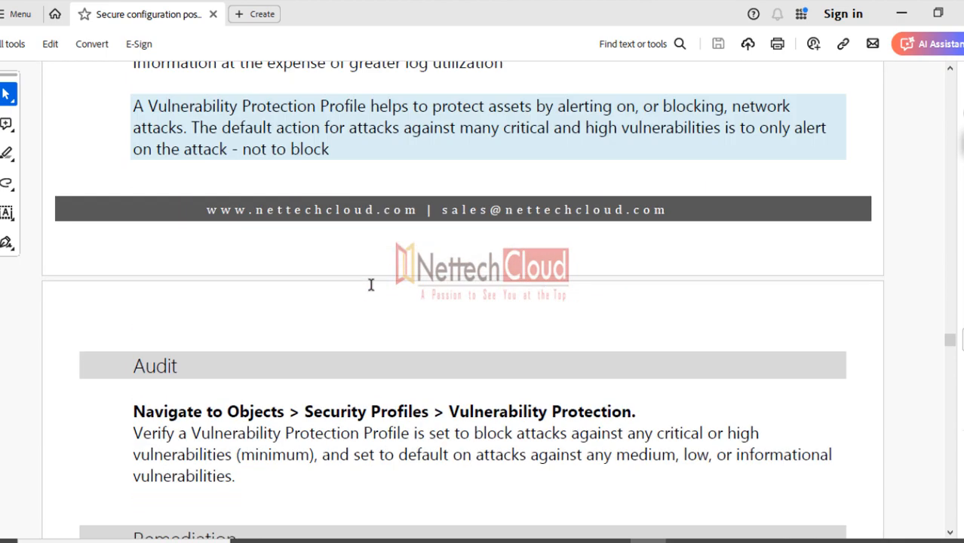
{"action": "scroll", "coordinate": [370, 284], "scroll_direction": "up", "scroll_amount": 5}
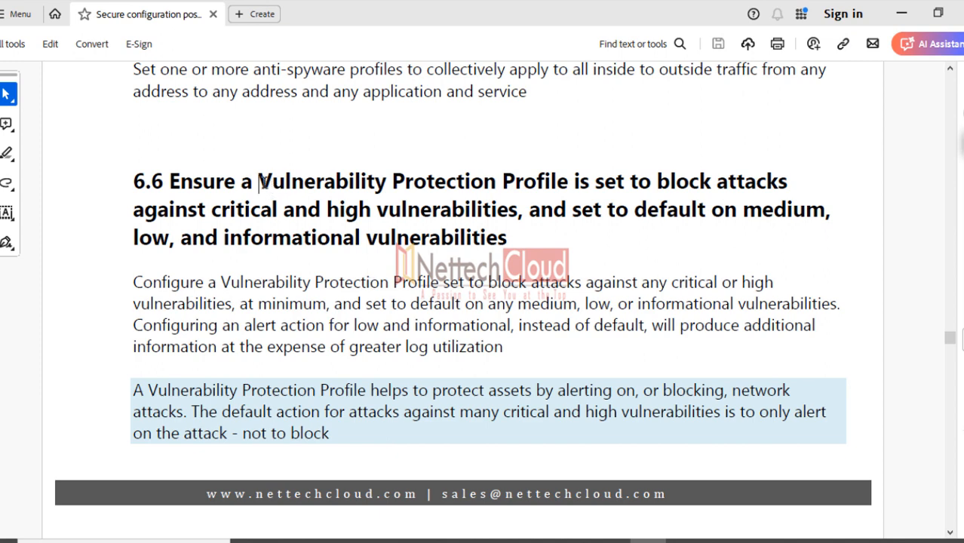
{"action": "left_click_drag", "start_coordinate": [259, 181], "coordinate": [549, 188]}
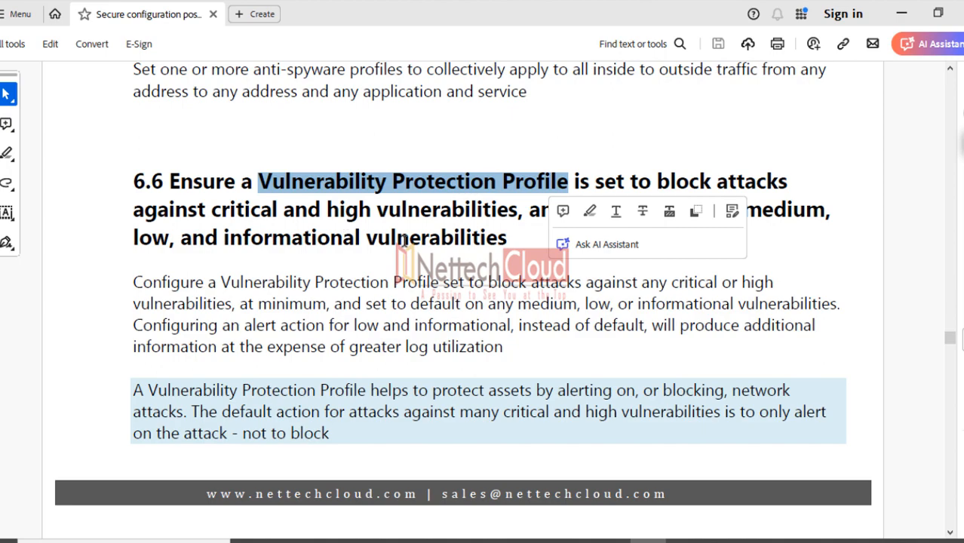
Scroll through sections 6.7–6.10 and select 'access to every URL is logged'
{"action": "scroll", "coordinate": [399, 241], "scroll_direction": "down", "scroll_amount": 10}
{"action": "scroll", "coordinate": [400, 248], "scroll_direction": "down", "scroll_amount": 20}
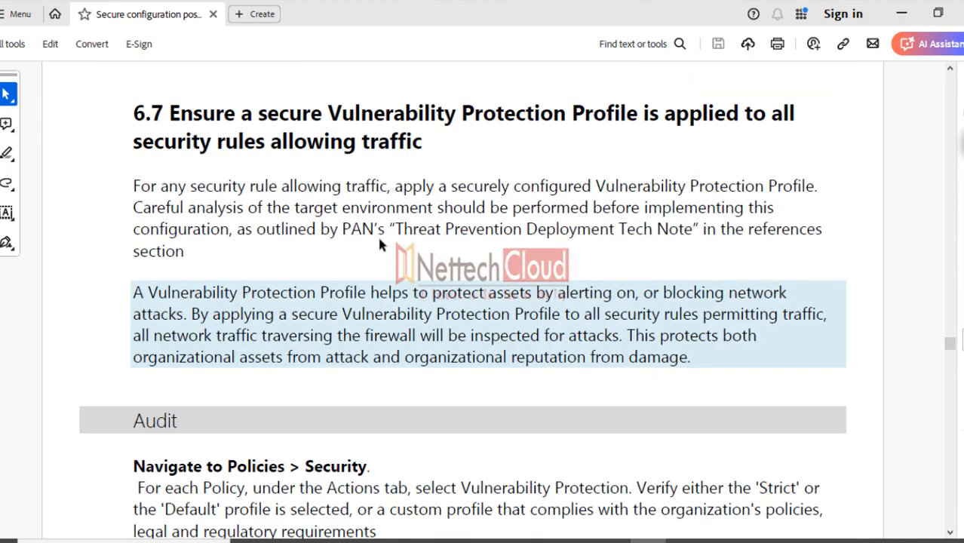
{"action": "scroll", "coordinate": [373, 247], "scroll_direction": "down", "scroll_amount": 7}
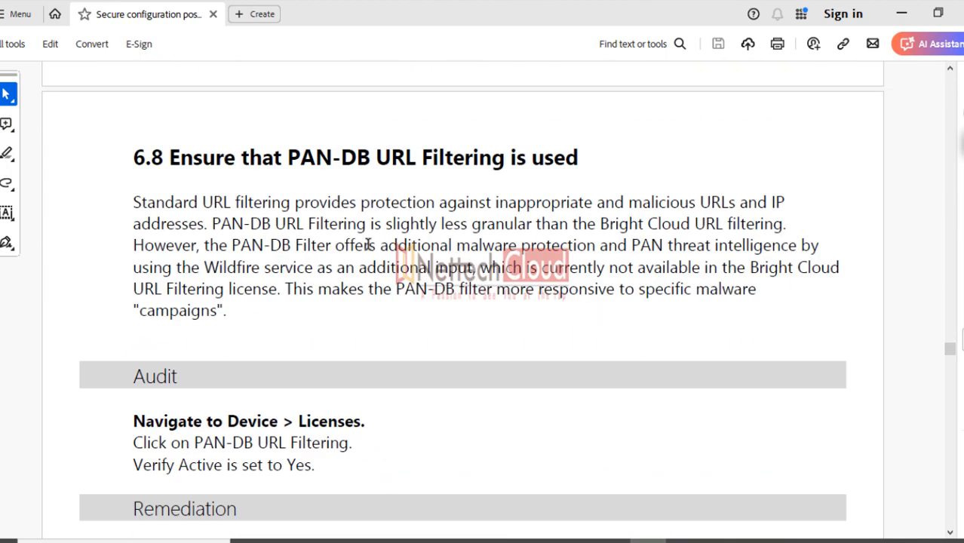
{"action": "scroll", "coordinate": [368, 246], "scroll_direction": "down", "scroll_amount": 10}
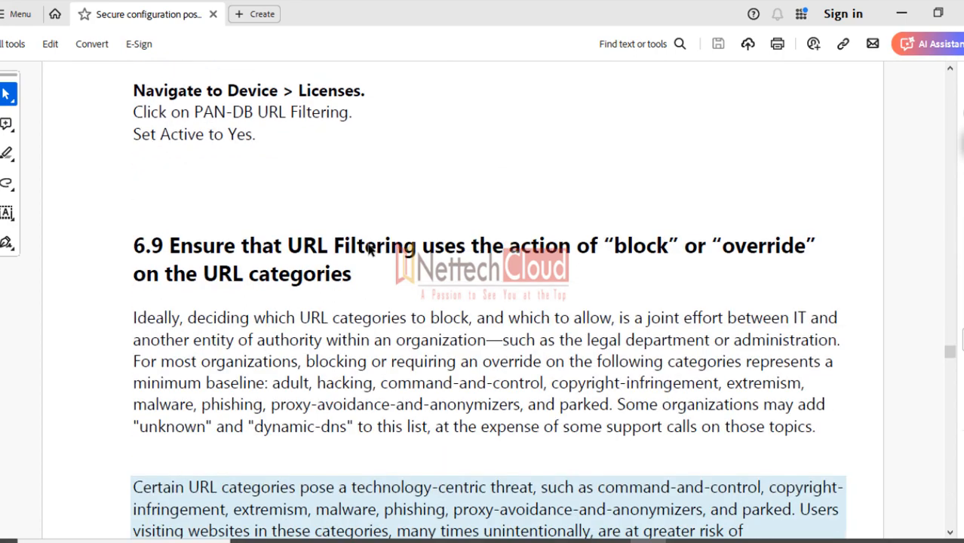
{"action": "scroll", "coordinate": [369, 250], "scroll_direction": "down", "scroll_amount": 20}
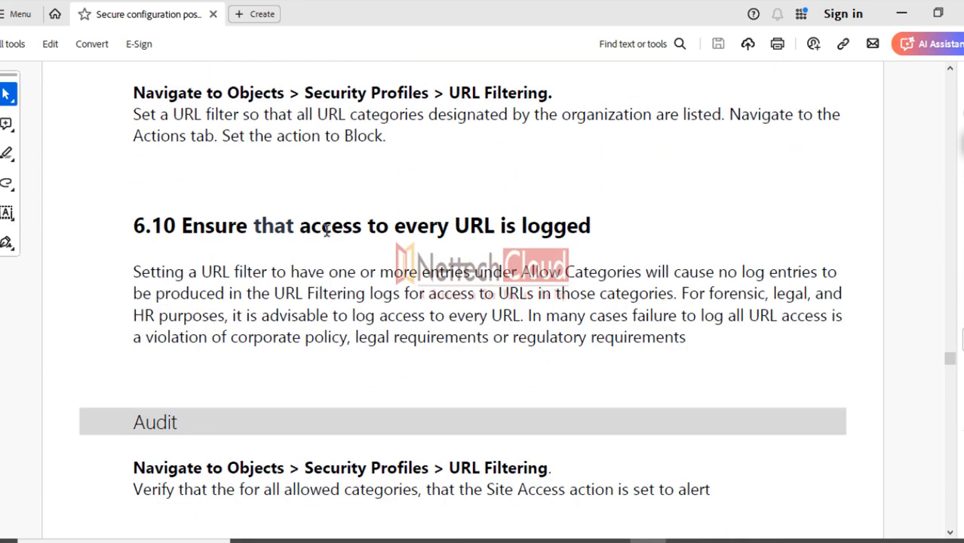
{"action": "left_click_drag", "start_coordinate": [301, 226], "coordinate": [589, 226]}
Select 'HTTP Header Logging' in the 6.11 heading
{"action": "scroll", "coordinate": [440, 285], "scroll_direction": "down", "scroll_amount": 9}
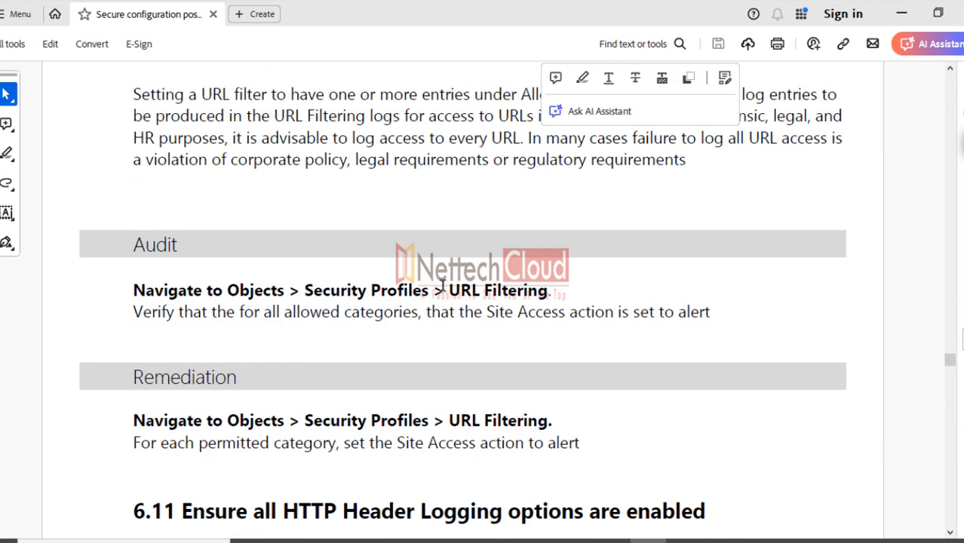
{"action": "scroll", "coordinate": [440, 284], "scroll_direction": "down", "scroll_amount": 3}
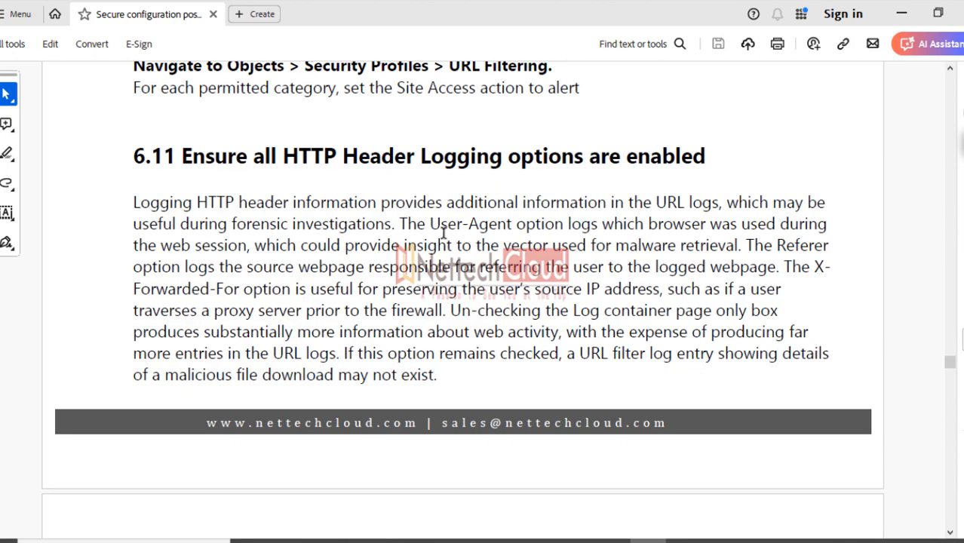
{"action": "left_click_drag", "start_coordinate": [284, 157], "coordinate": [483, 166]}
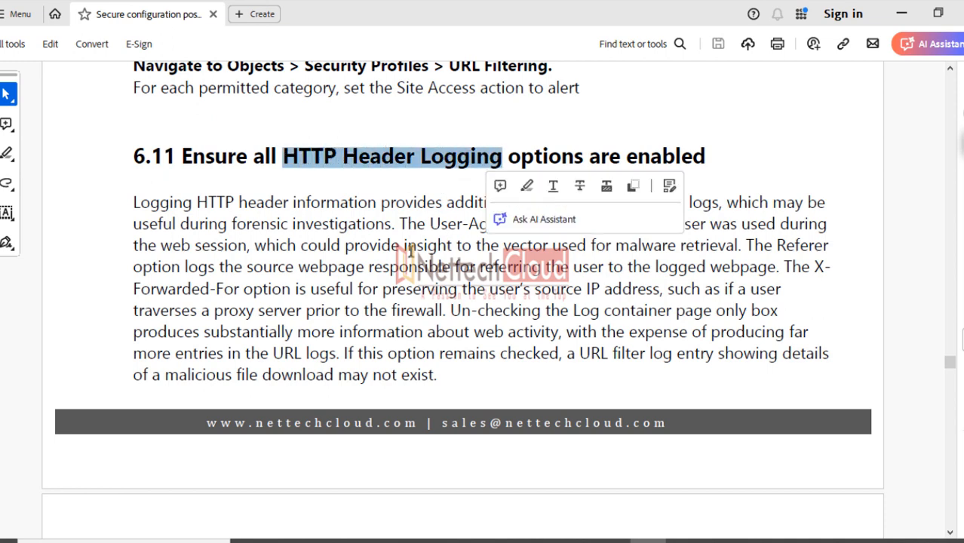
{"action": "scroll", "coordinate": [402, 276], "scroll_direction": "down", "scroll_amount": 1}
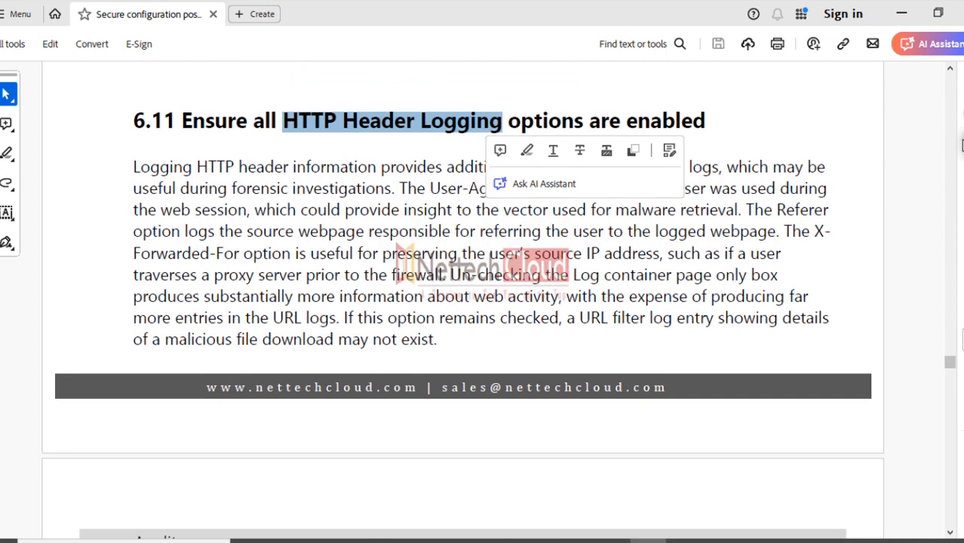
{"action": "left_click", "coordinate": [911, 214]}
{"action": "mouse_move", "coordinate": [409, 425]}
{"action": "left_mouse_down"}
{"action": "mouse_move", "coordinate": [432, 445]}
{"action": "mouse_move", "coordinate": [407, 457]}
{"action": "mouse_move", "coordinate": [457, 439]}
{"action": "left_mouse_up"}
{"action": "mouse_move", "coordinate": [470, 412]}
{"action": "left_mouse_down"}
{"action": "mouse_move", "coordinate": [479, 441]}
{"action": "mouse_move", "coordinate": [483, 409]}
{"action": "left_mouse_up"}
{"action": "left_click_drag", "start_coordinate": [473, 427], "coordinate": [507, 425]}
{"action": "mouse_move", "coordinate": [520, 394]}
{"action": "left_mouse_down"}
{"action": "mouse_move", "coordinate": [526, 422]}
{"action": "mouse_move", "coordinate": [528, 392]}
{"action": "left_mouse_up"}
{"action": "left_click_drag", "start_coordinate": [421, 466], "coordinate": [453, 456]}
{"action": "left_click_drag", "start_coordinate": [483, 448], "coordinate": [551, 428]}
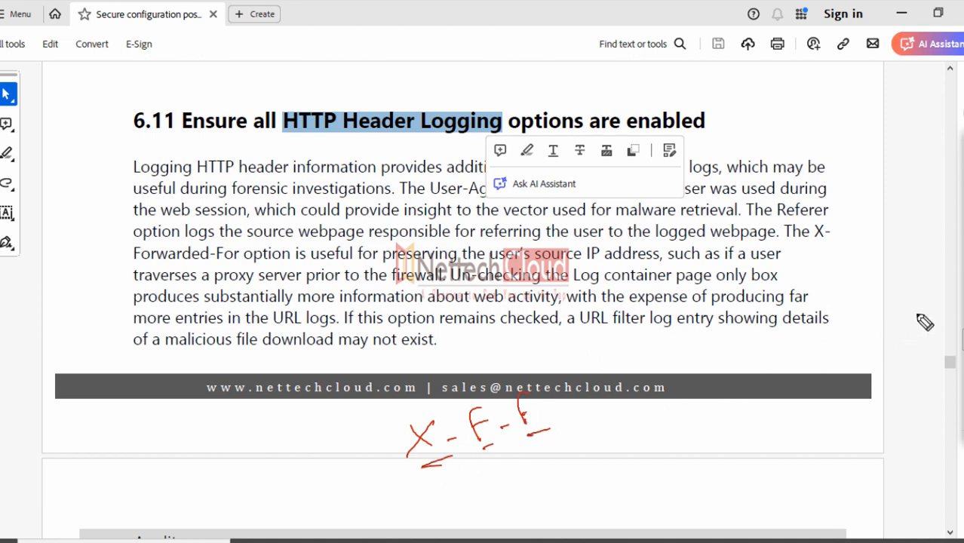
{"action": "left_click", "coordinate": [963, 339]}
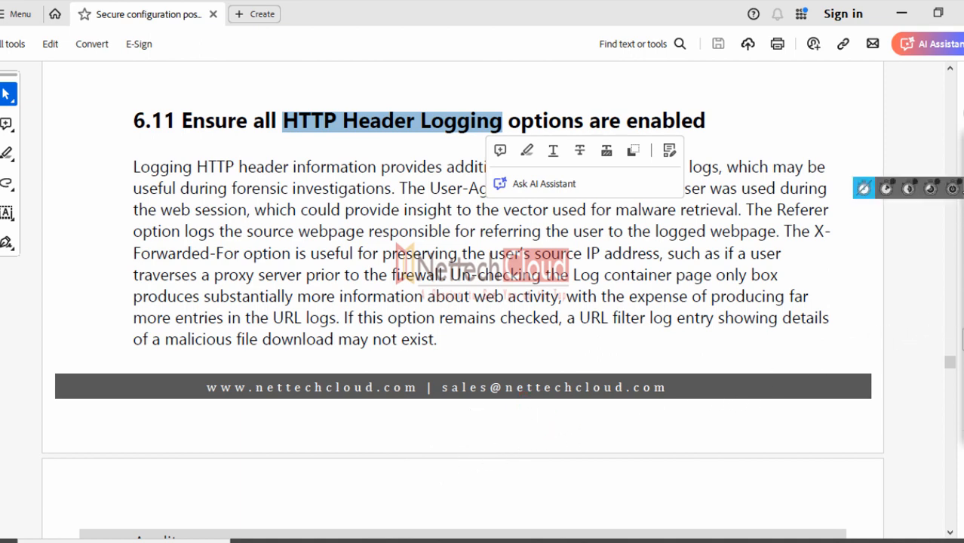
{"action": "mouse_move", "coordinate": [945, 184]}
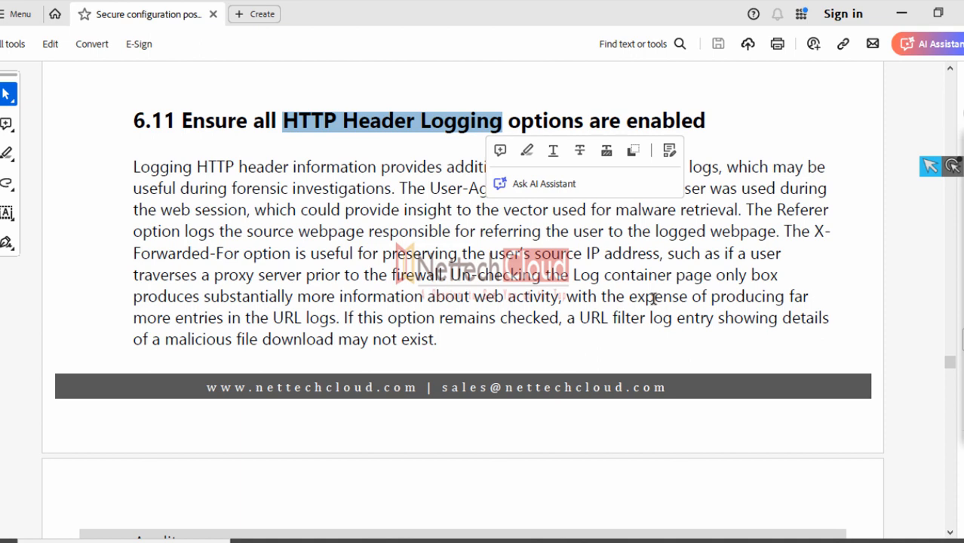
Scroll back to the 6.11 Audit list and select the X-Forwarded-For item
{"action": "scroll", "coordinate": [654, 299], "scroll_direction": "down", "scroll_amount": 10}
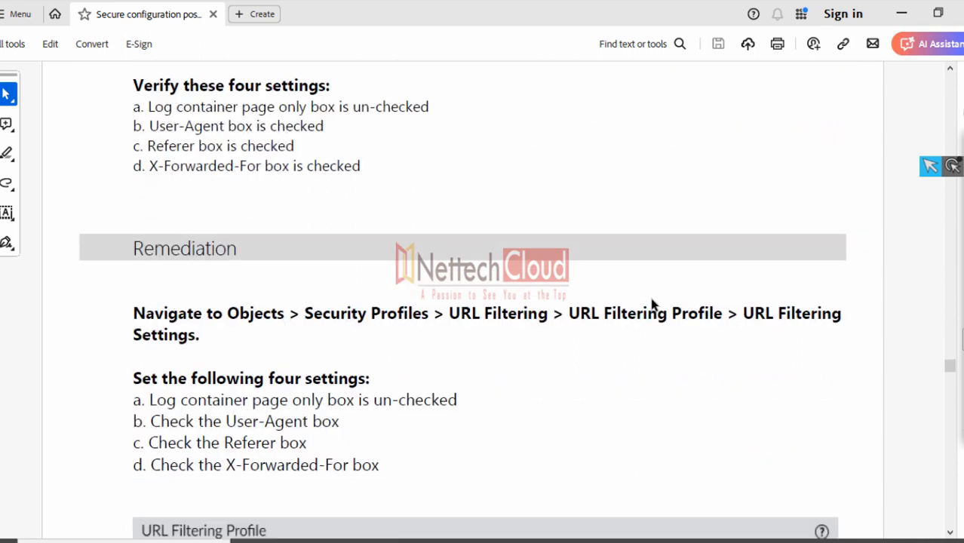
{"action": "scroll", "coordinate": [653, 301], "scroll_direction": "up", "scroll_amount": 3}
{"action": "scroll", "coordinate": [651, 299], "scroll_direction": "up", "scroll_amount": 1}
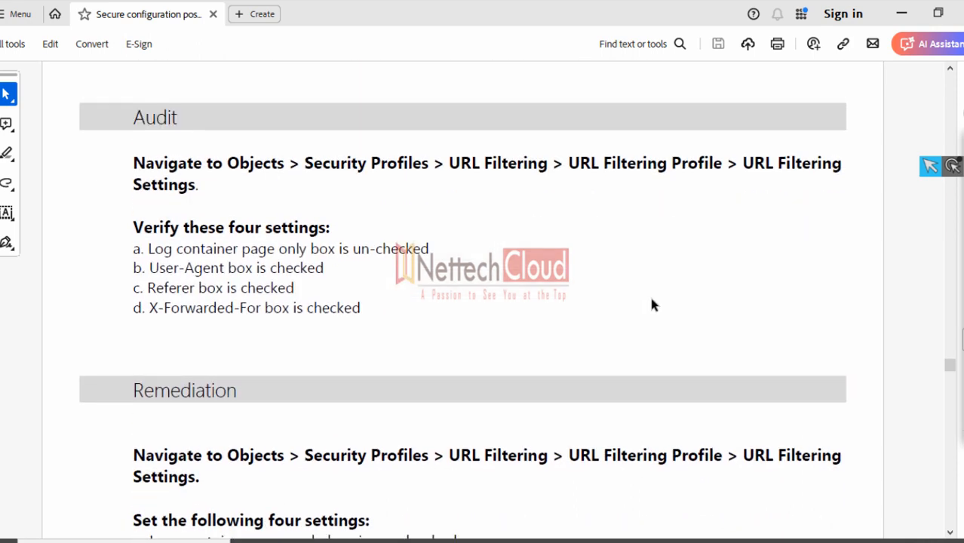
{"action": "left_click_drag", "start_coordinate": [150, 308], "coordinate": [354, 317]}
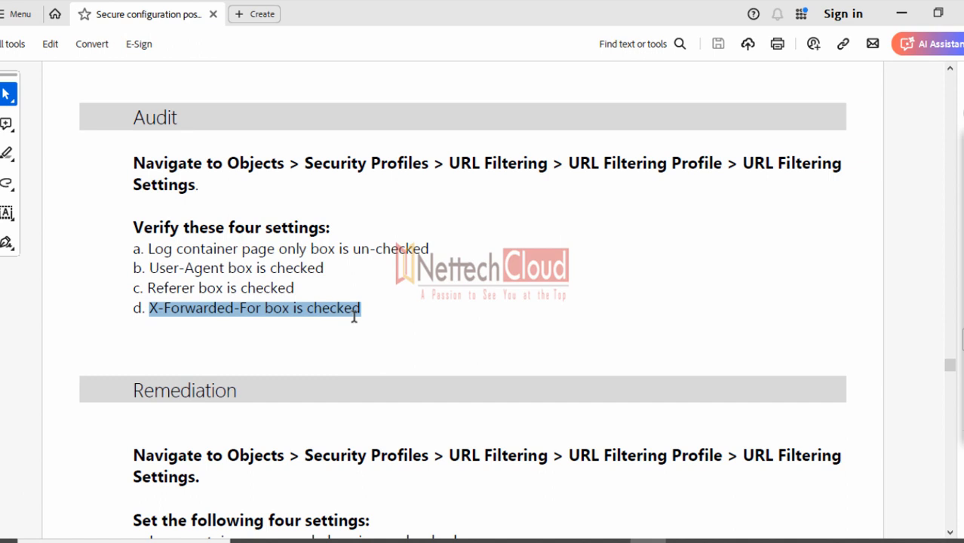
Select User-Agent in item b and scroll down to the URL Filtering Settings screenshot
{"action": "left_click_drag", "start_coordinate": [145, 269], "coordinate": [202, 278]}
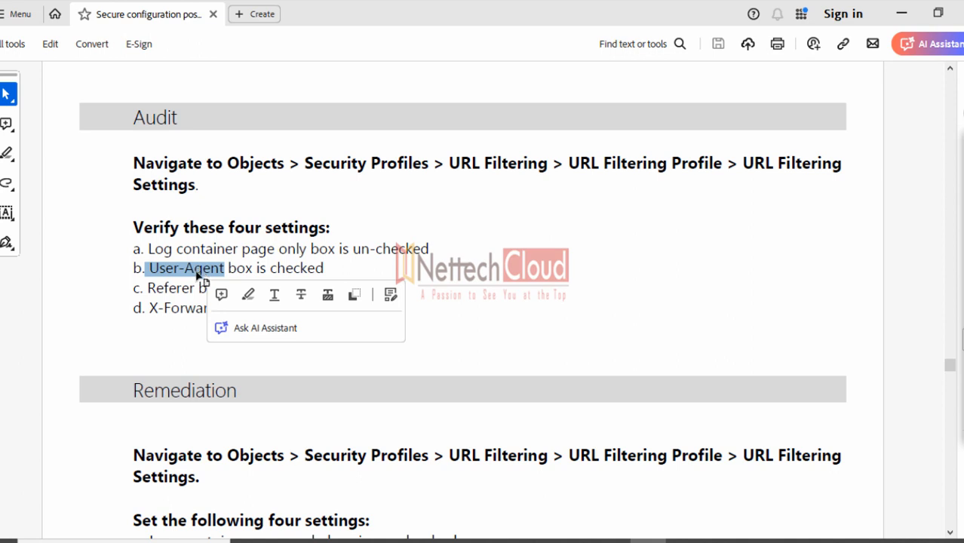
{"action": "left_click", "coordinate": [163, 317]}
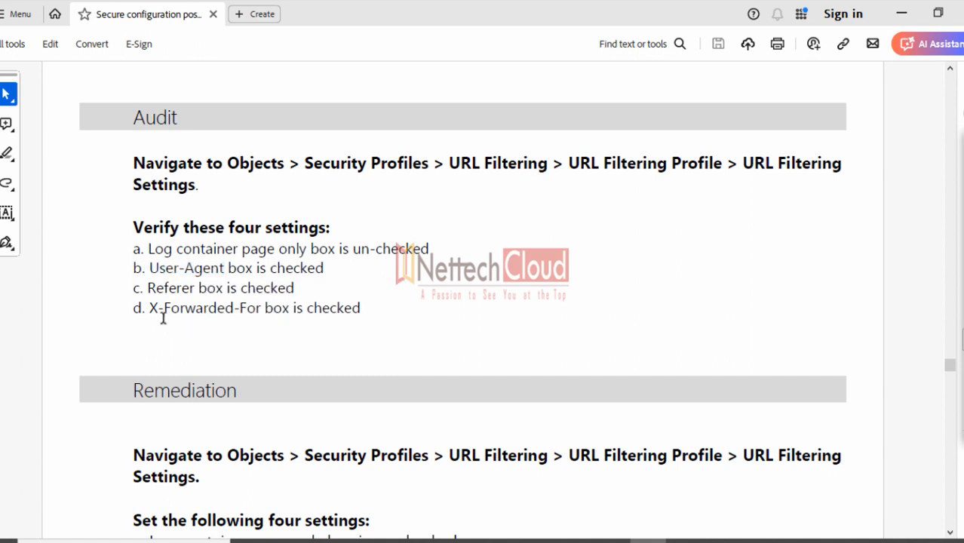
{"action": "left_click_drag", "start_coordinate": [151, 270], "coordinate": [220, 271]}
{"action": "left_click", "coordinate": [190, 342]}
{"action": "left_click_drag", "start_coordinate": [151, 270], "coordinate": [226, 275]}
{"action": "scroll", "coordinate": [199, 349], "scroll_direction": "down", "scroll_amount": 10}
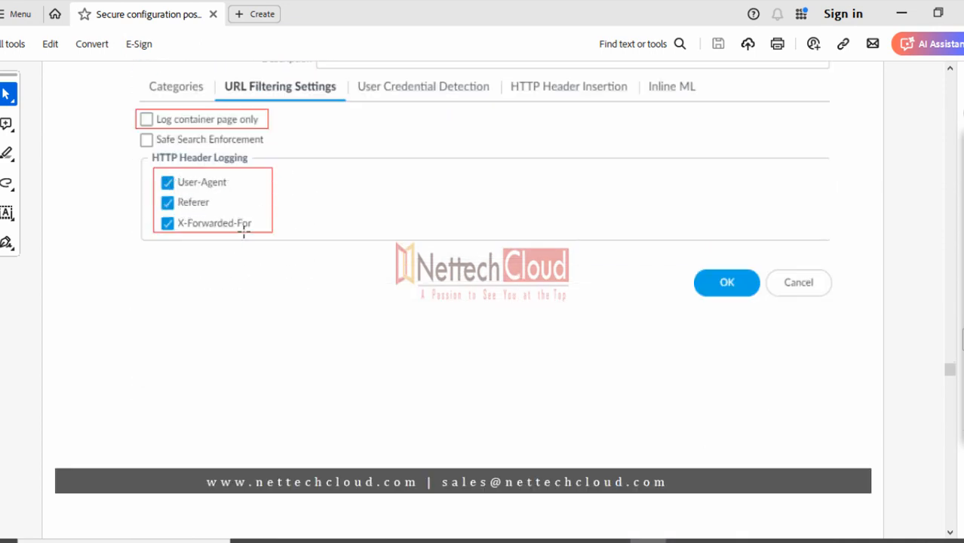
Scroll through 6.12–6.14 to section 6.15 and briefly highlight 'Zone Protection Profile' in its heading
{"action": "scroll", "coordinate": [273, 274], "scroll_direction": "down", "scroll_amount": 5}
{"action": "scroll", "coordinate": [275, 276], "scroll_direction": "down", "scroll_amount": 6}
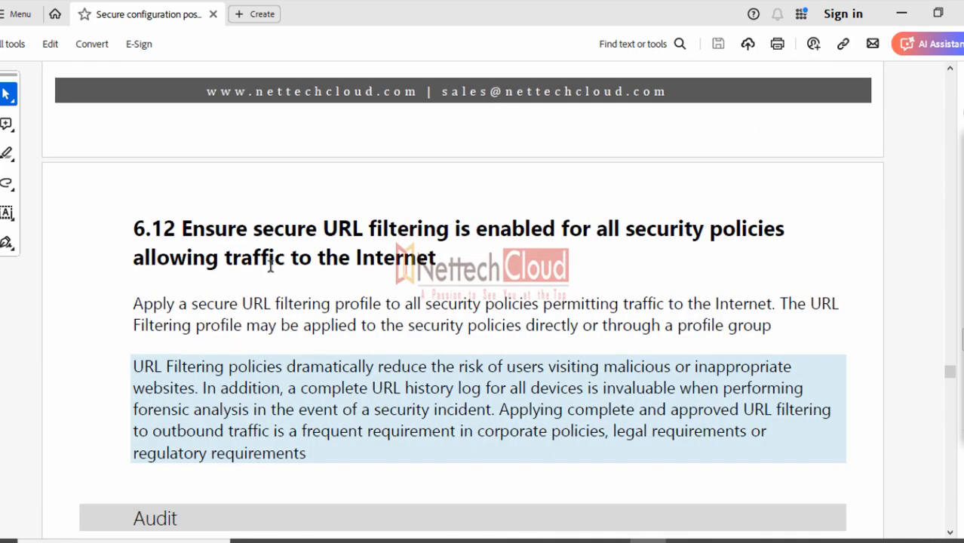
{"action": "scroll", "coordinate": [267, 258], "scroll_direction": "down", "scroll_amount": 5}
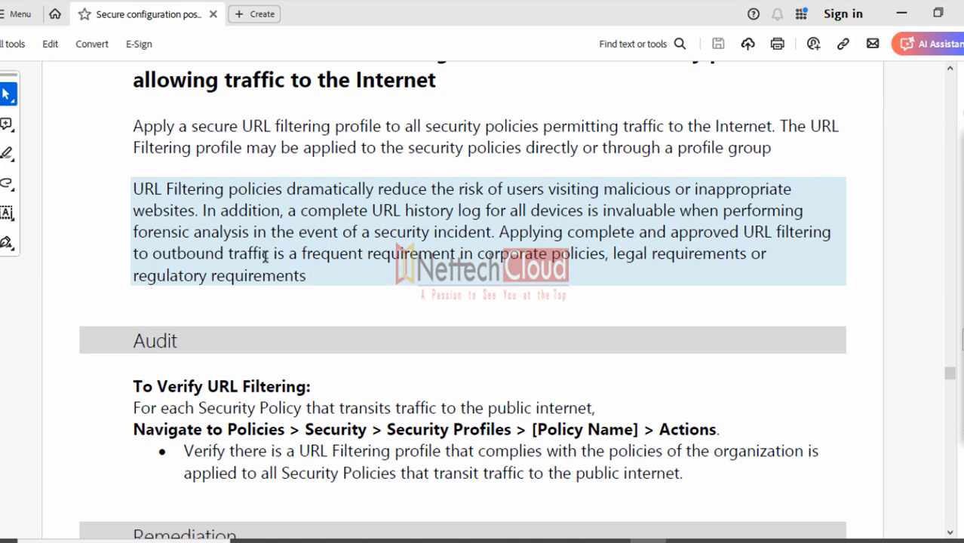
{"action": "scroll", "coordinate": [265, 258], "scroll_direction": "down", "scroll_amount": 20}
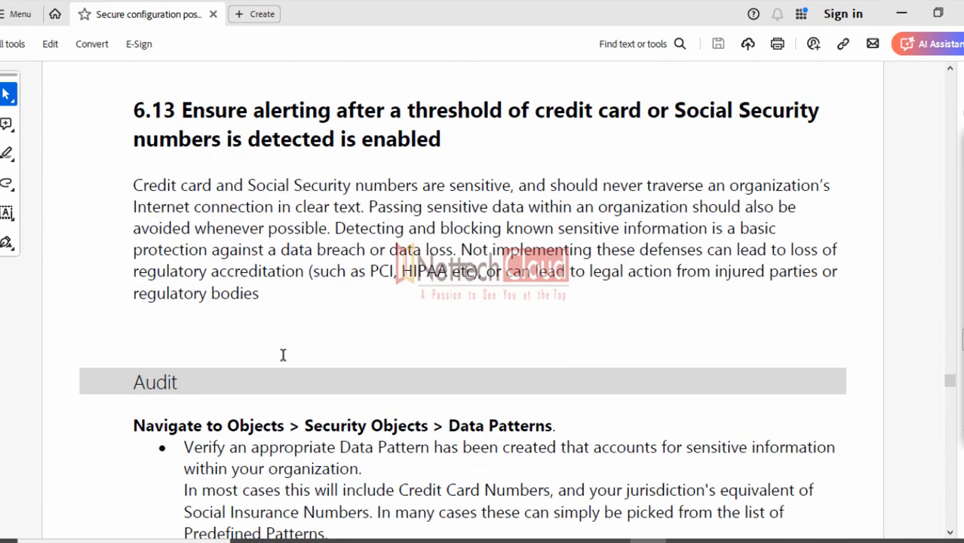
{"action": "scroll", "coordinate": [283, 354], "scroll_direction": "down", "scroll_amount": 20}
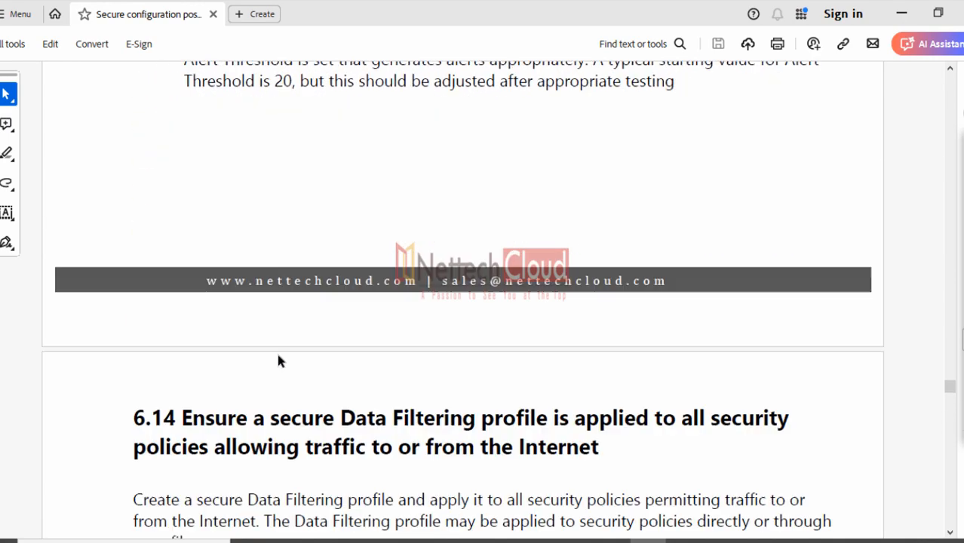
{"action": "scroll", "coordinate": [257, 359], "scroll_direction": "down", "scroll_amount": 20}
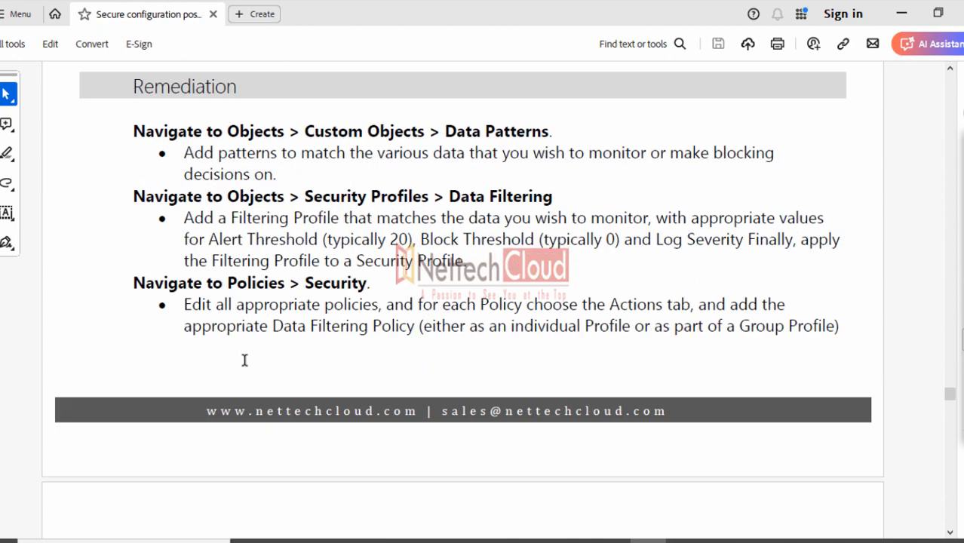
{"action": "scroll", "coordinate": [247, 359], "scroll_direction": "down", "scroll_amount": 10}
{"action": "scroll", "coordinate": [248, 359], "scroll_direction": "up", "scroll_amount": 7}
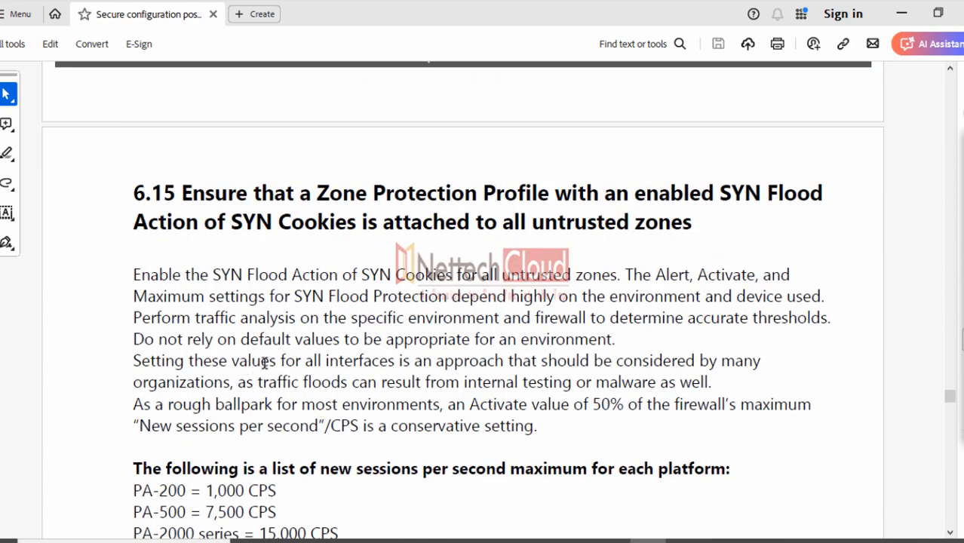
{"action": "left_click_drag", "start_coordinate": [316, 193], "coordinate": [515, 195]}
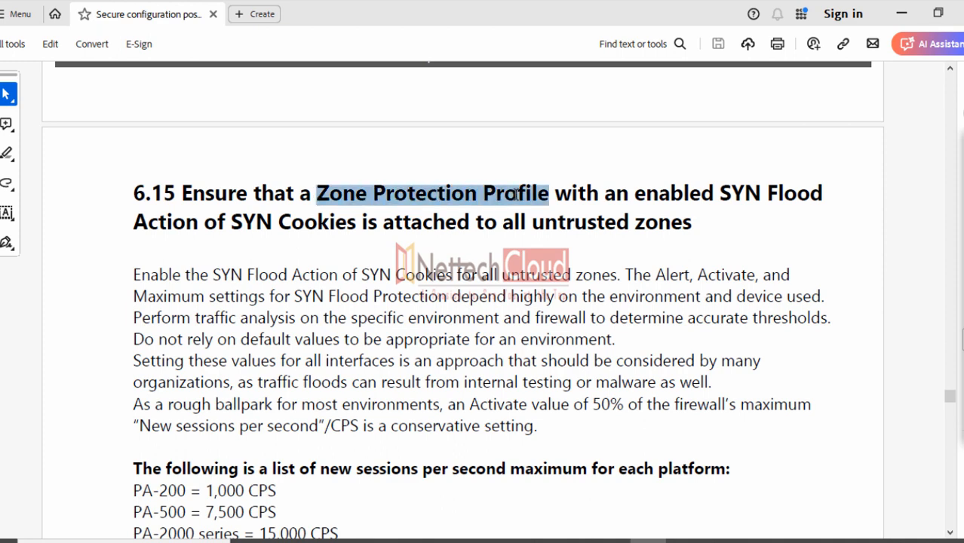
{"action": "left_click", "coordinate": [388, 246]}
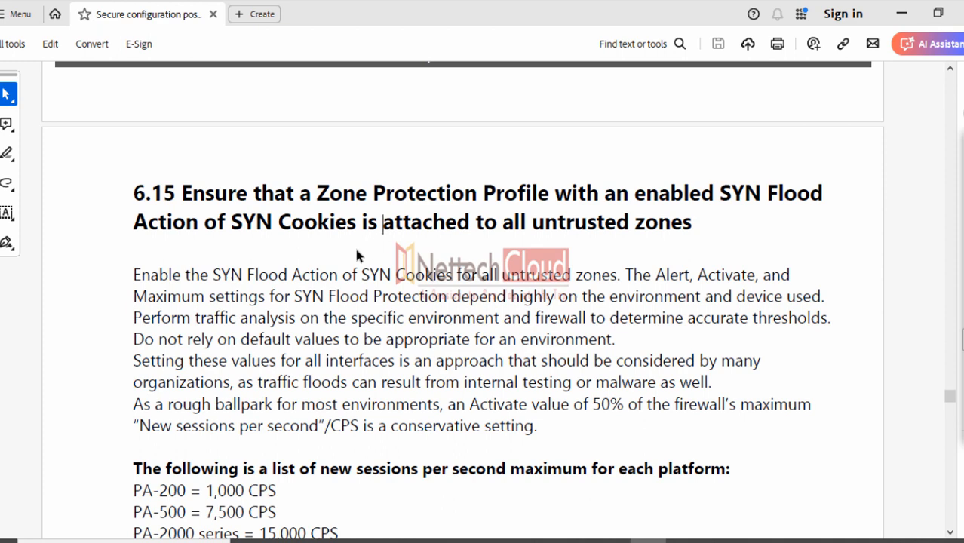
Scroll down through sections 6.16 onward toward section 7.1
{"action": "scroll", "coordinate": [355, 249], "scroll_direction": "down", "scroll_amount": 5}
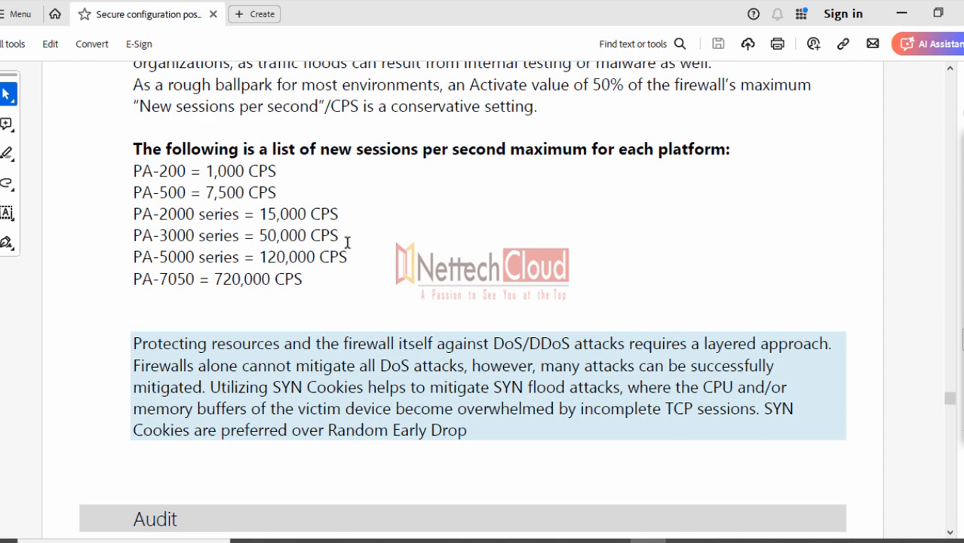
{"action": "scroll", "coordinate": [293, 259], "scroll_direction": "down", "scroll_amount": 6}
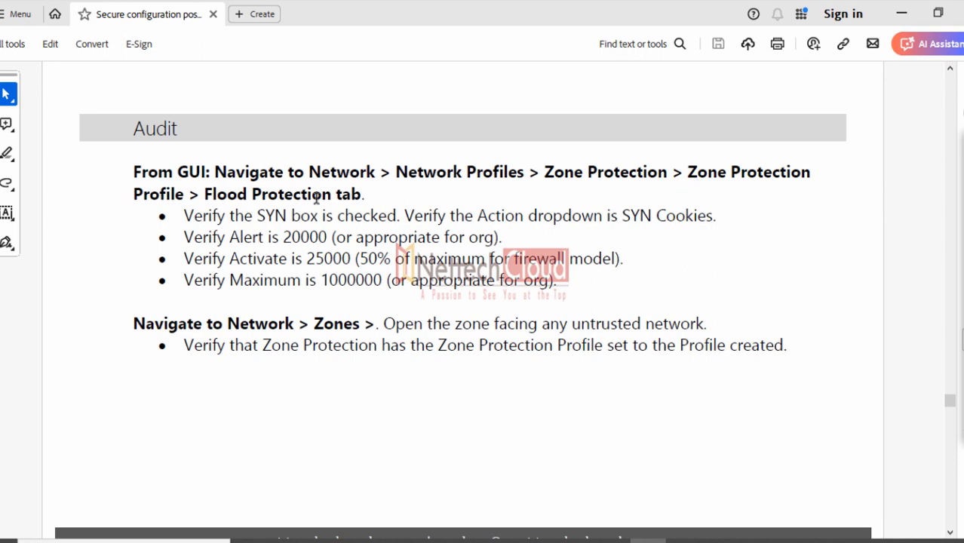
{"action": "left_click_drag", "start_coordinate": [205, 194], "coordinate": [361, 194]}
{"action": "scroll", "coordinate": [360, 335], "scroll_direction": "down", "scroll_amount": 3}
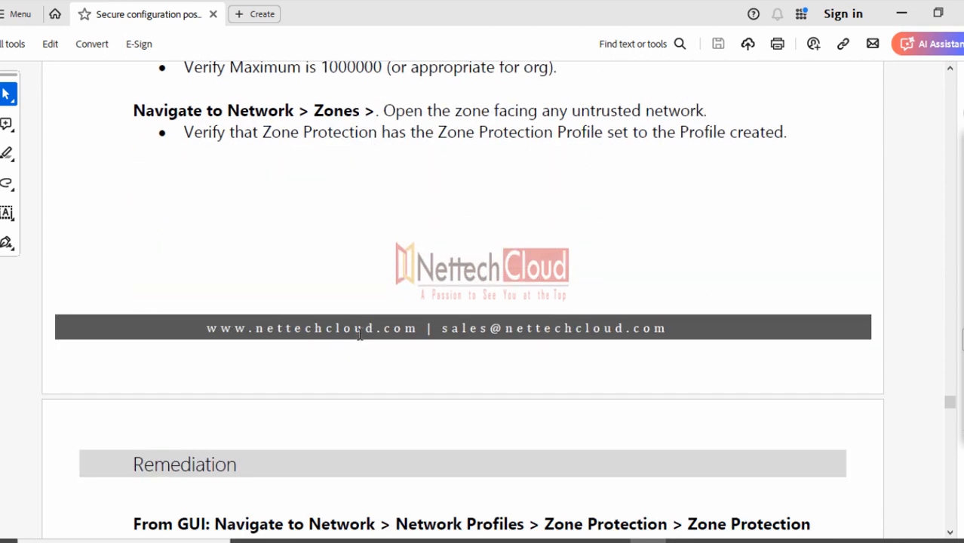
{"action": "scroll", "coordinate": [360, 335], "scroll_direction": "down", "scroll_amount": 3}
{"action": "scroll", "coordinate": [347, 328], "scroll_direction": "down", "scroll_amount": 4}
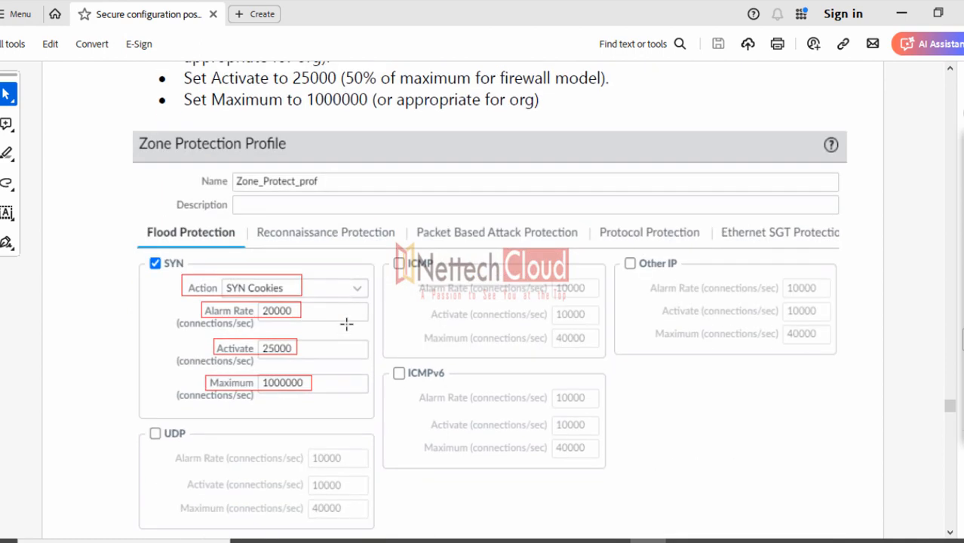
{"action": "scroll", "coordinate": [346, 323], "scroll_direction": "down", "scroll_amount": 1}
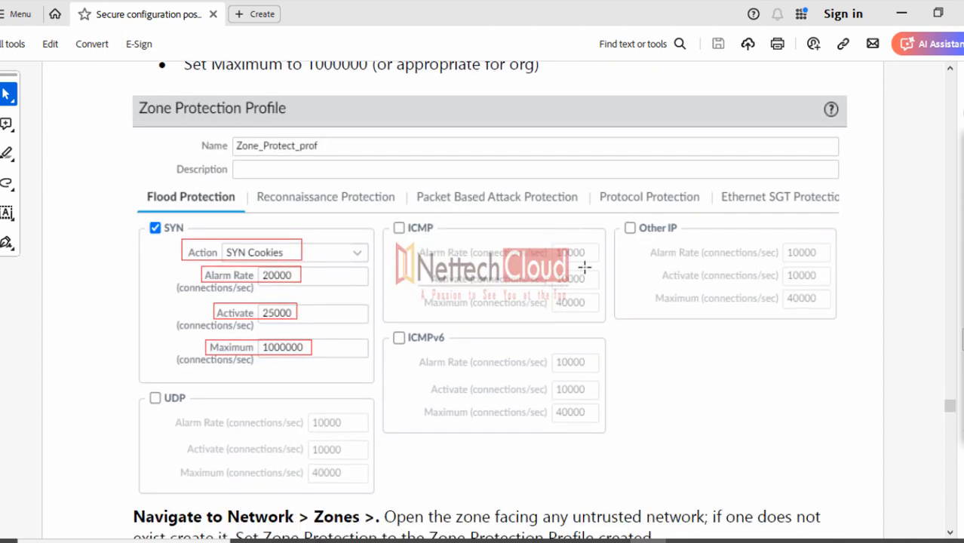
{"action": "scroll", "coordinate": [219, 395], "scroll_direction": "down", "scroll_amount": 10}
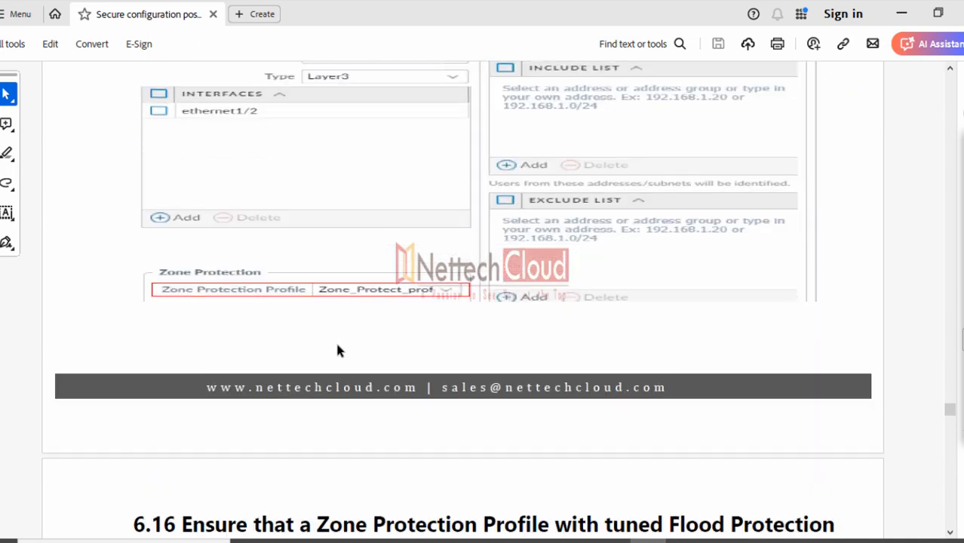
{"action": "scroll", "coordinate": [330, 342], "scroll_direction": "down", "scroll_amount": 3}
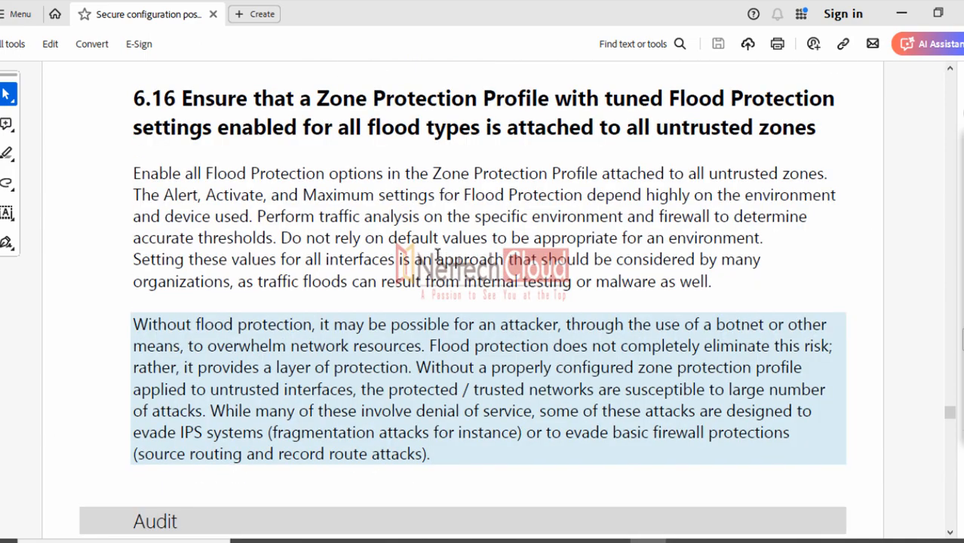
{"action": "scroll", "coordinate": [436, 254], "scroll_direction": "down", "scroll_amount": 3}
{"action": "scroll", "coordinate": [433, 257], "scroll_direction": "down", "scroll_amount": 12}
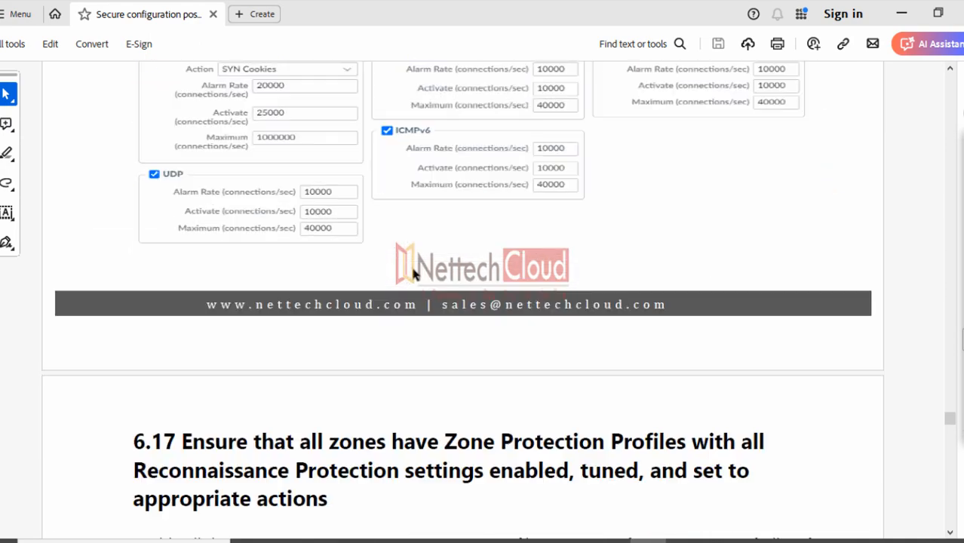
{"action": "scroll", "coordinate": [397, 273], "scroll_direction": "down", "scroll_amount": 13}
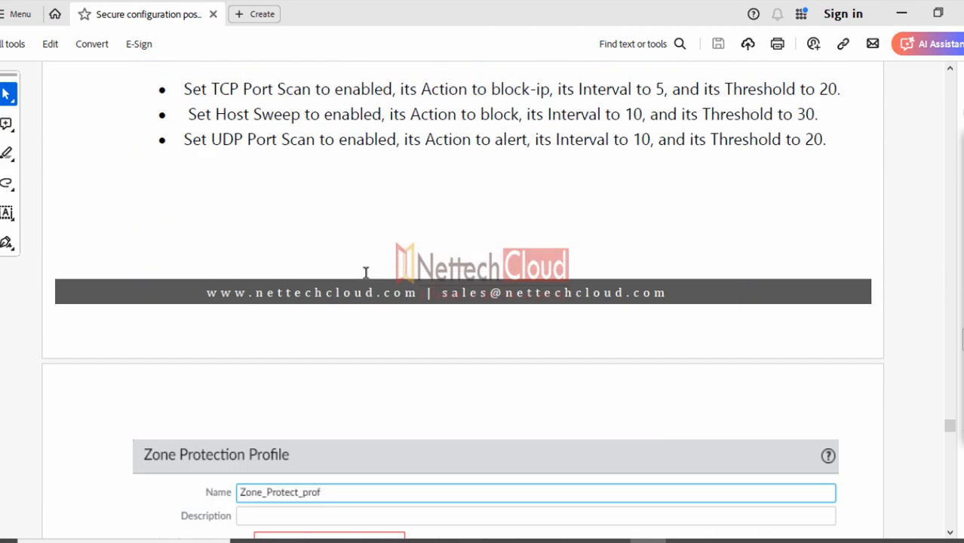
{"action": "scroll", "coordinate": [365, 272], "scroll_direction": "down", "scroll_amount": 12}
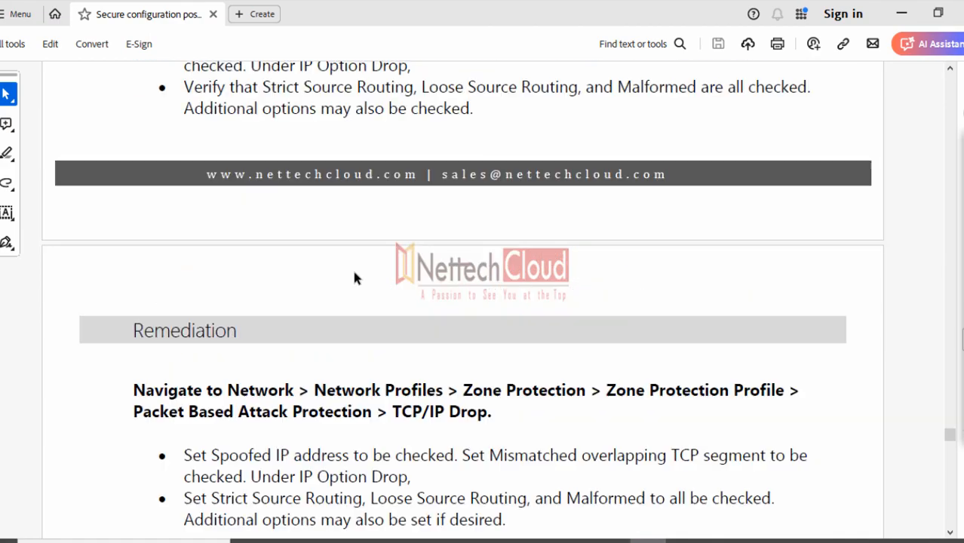
Return to the document start at 1.1 Ensure System Logging to a Remote Host
{"action": "scroll", "coordinate": [328, 266], "scroll_direction": "down", "scroll_amount": 9}
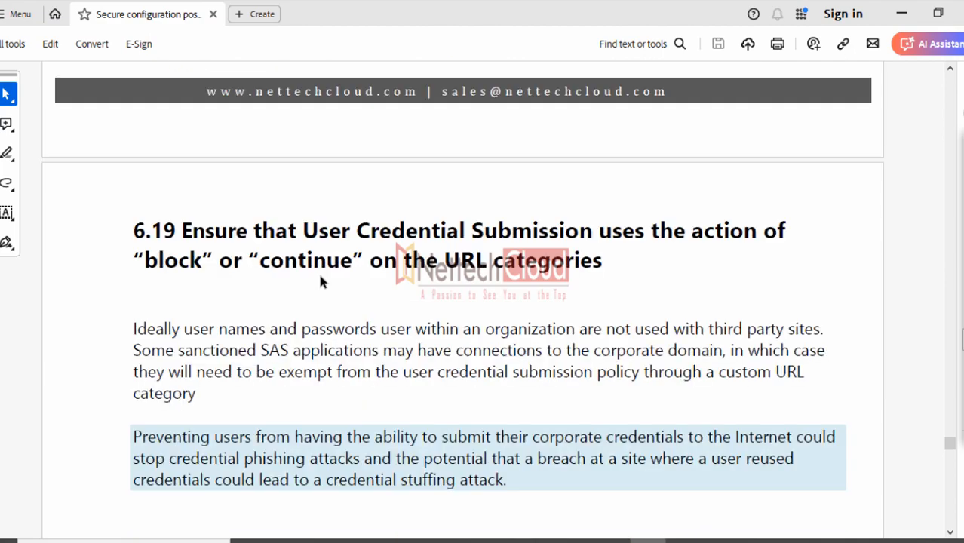
{"action": "scroll", "coordinate": [320, 276], "scroll_direction": "down", "scroll_amount": 14}
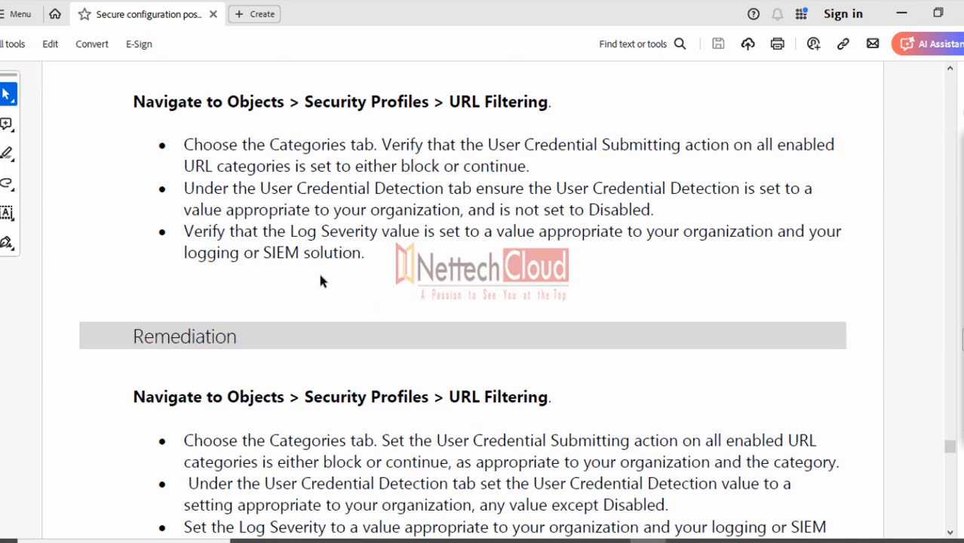
{"action": "scroll", "coordinate": [315, 293], "scroll_direction": "down", "scroll_amount": 14}
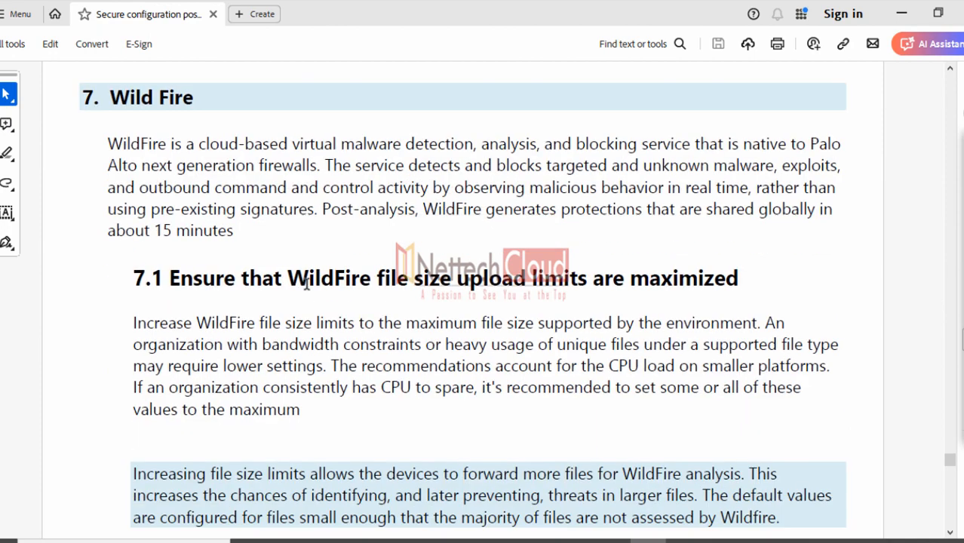
{"action": "scroll", "coordinate": [307, 282], "scroll_direction": "down", "scroll_amount": 14}
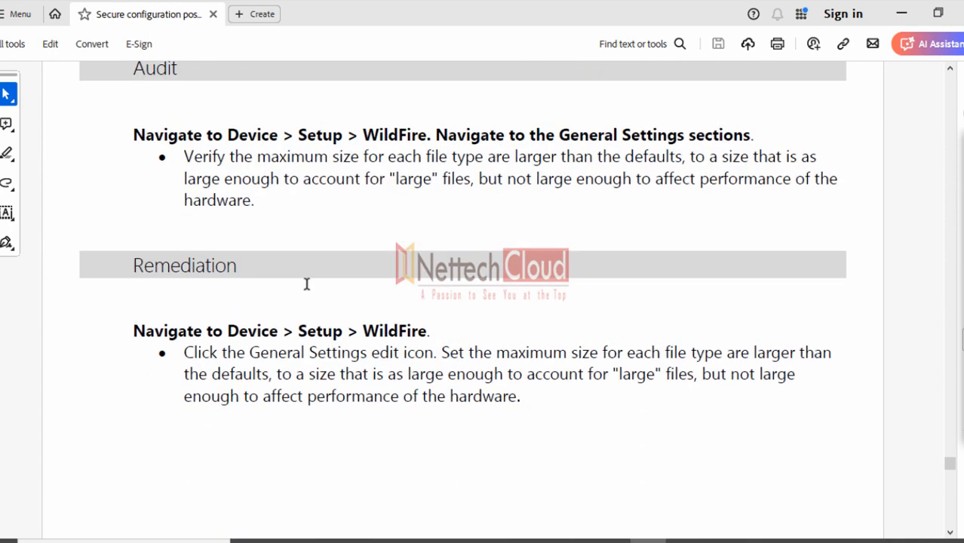
{"action": "left_click", "coordinate": [951, 111]}
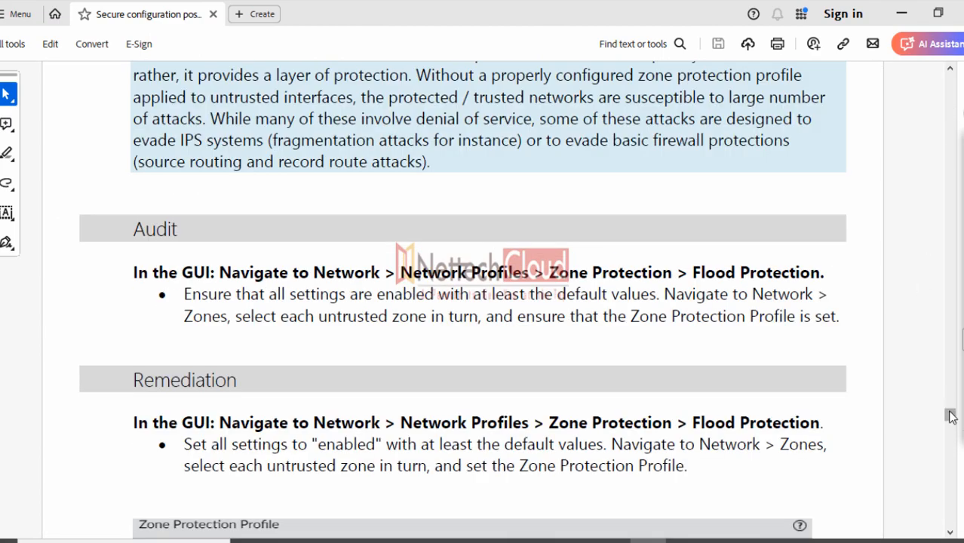
{"action": "left_click_drag", "start_coordinate": [949, 415], "coordinate": [951, 78]}
{"action": "scroll", "coordinate": [591, 293], "scroll_direction": "down", "scroll_amount": 5}
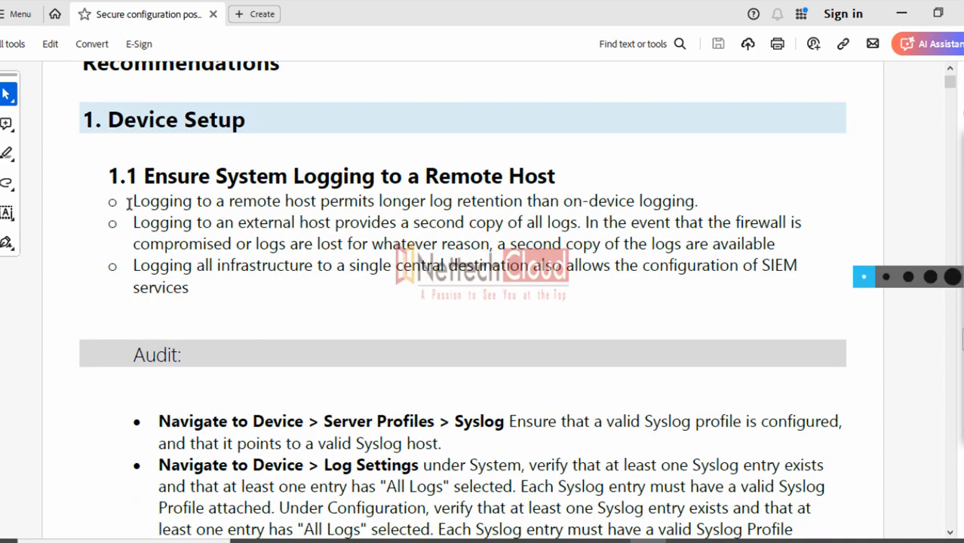
{"action": "left_click_drag", "start_coordinate": [131, 200], "coordinate": [672, 202]}
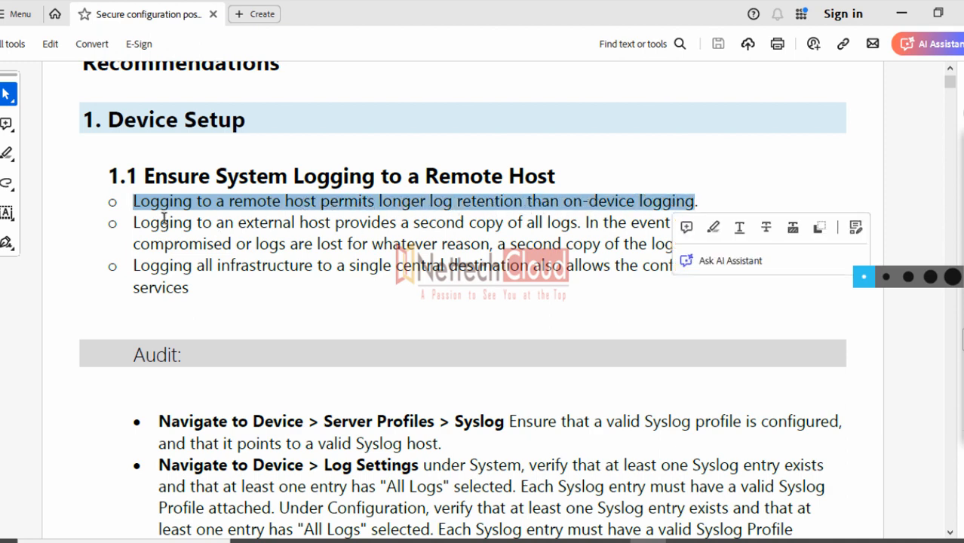
{"action": "left_click_drag", "start_coordinate": [133, 223], "coordinate": [570, 223]}
{"action": "left_click_drag", "start_coordinate": [134, 267], "coordinate": [725, 269]}
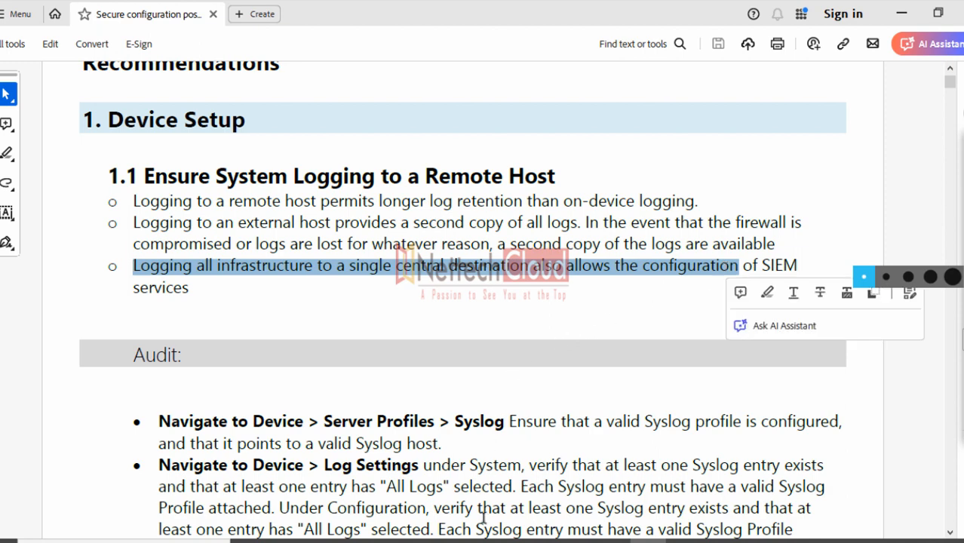
On the whiteboard, hand-write SIEM in red, underline it and circle it with an ellipse
{"action": "left_click", "coordinate": [467, 540]}
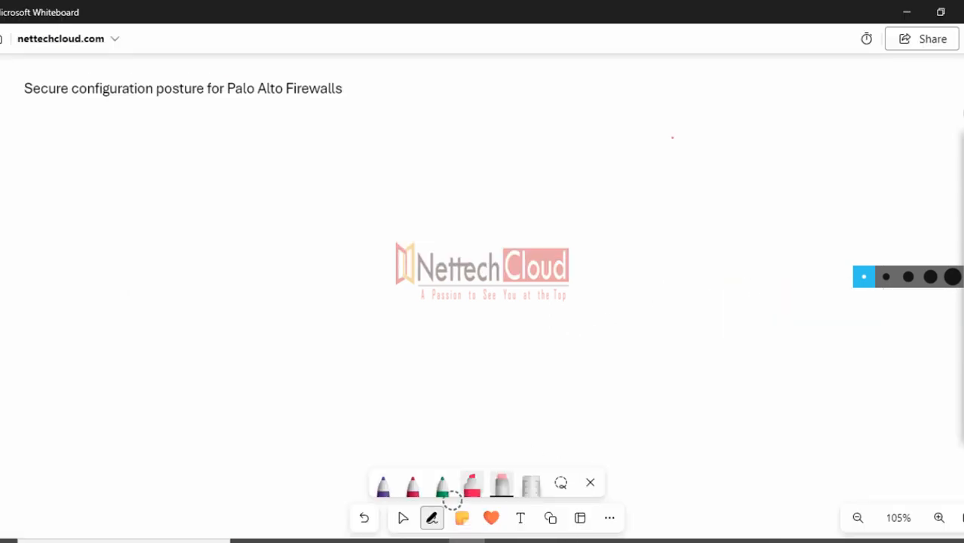
{"action": "left_click", "coordinate": [413, 492]}
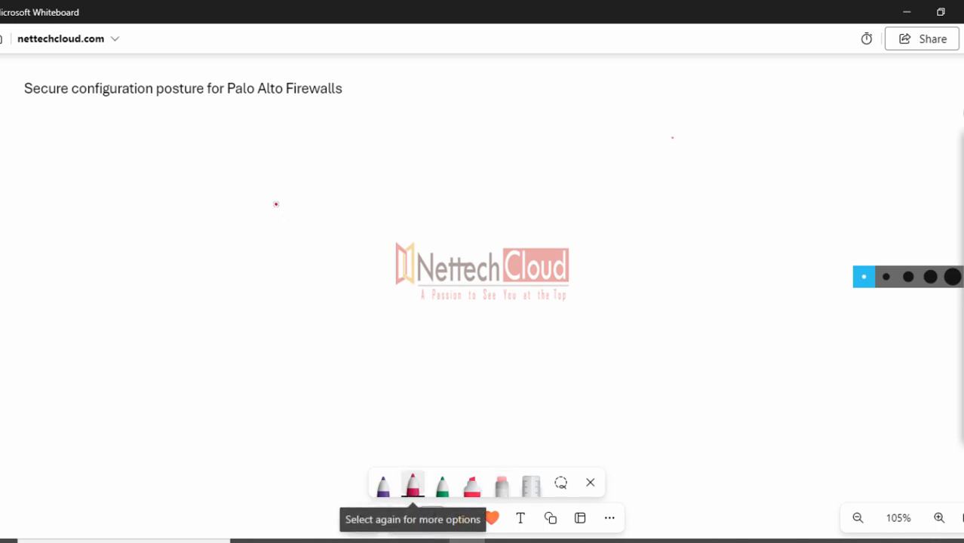
{"action": "mouse_move", "coordinate": [200, 126]}
{"action": "left_mouse_down"}
{"action": "mouse_move", "coordinate": [171, 131]}
{"action": "mouse_move", "coordinate": [157, 149]}
{"action": "mouse_move", "coordinate": [254, 152]}
{"action": "mouse_move", "coordinate": [260, 140]}
{"action": "left_mouse_up"}
{"action": "mouse_move", "coordinate": [241, 130]}
{"action": "left_mouse_down"}
{"action": "mouse_move", "coordinate": [285, 133]}
{"action": "mouse_move", "coordinate": [302, 151]}
{"action": "left_mouse_up"}
{"action": "left_click_drag", "start_coordinate": [207, 167], "coordinate": [301, 162]}
{"action": "left_click_drag", "start_coordinate": [271, 106], "coordinate": [179, 182]}
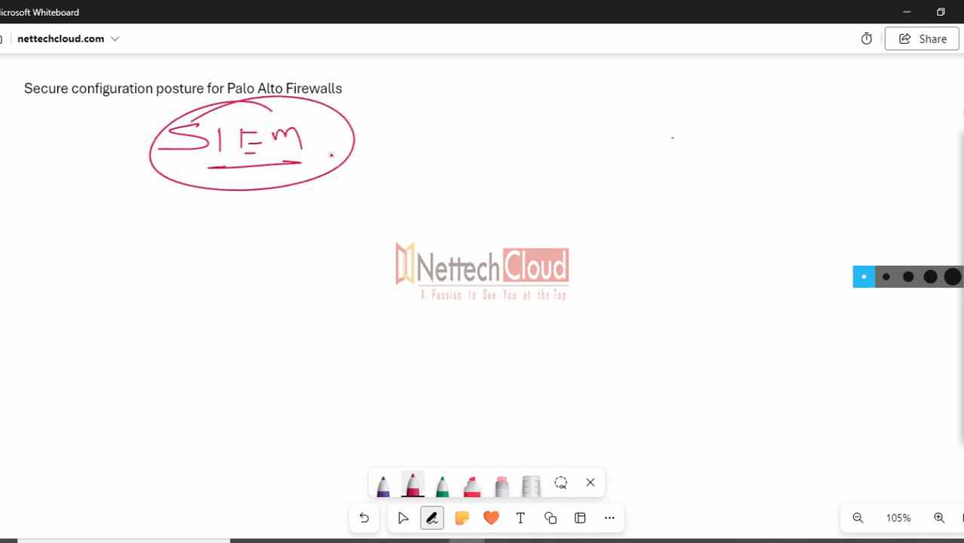
{"action": "left_click_drag", "start_coordinate": [344, 143], "coordinate": [387, 130]}
Draw four boxes down the right side and join each to SIEM with a curved line
{"action": "left_click_drag", "start_coordinate": [722, 78], "coordinate": [734, 146]}
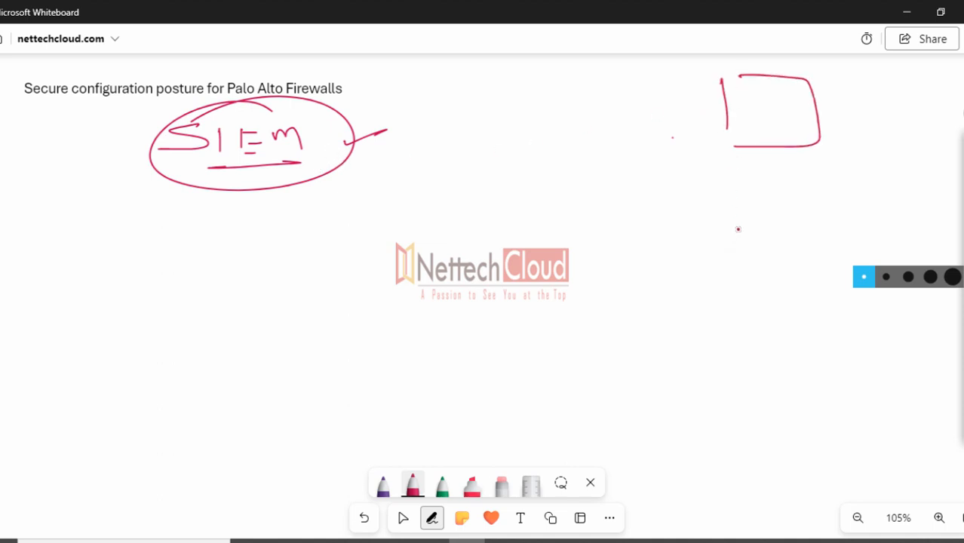
{"action": "mouse_move", "coordinate": [729, 199]}
{"action": "left_mouse_down"}
{"action": "mouse_move", "coordinate": [729, 249]}
{"action": "mouse_move", "coordinate": [757, 262]}
{"action": "mouse_move", "coordinate": [729, 267]}
{"action": "left_mouse_up"}
{"action": "mouse_move", "coordinate": [729, 315]}
{"action": "left_mouse_down"}
{"action": "mouse_move", "coordinate": [728, 351]}
{"action": "mouse_move", "coordinate": [770, 366]}
{"action": "mouse_move", "coordinate": [723, 369]}
{"action": "left_mouse_up"}
{"action": "mouse_move", "coordinate": [735, 405]}
{"action": "left_mouse_down"}
{"action": "mouse_move", "coordinate": [734, 450]}
{"action": "mouse_move", "coordinate": [818, 437]}
{"action": "mouse_move", "coordinate": [728, 458]}
{"action": "left_mouse_up"}
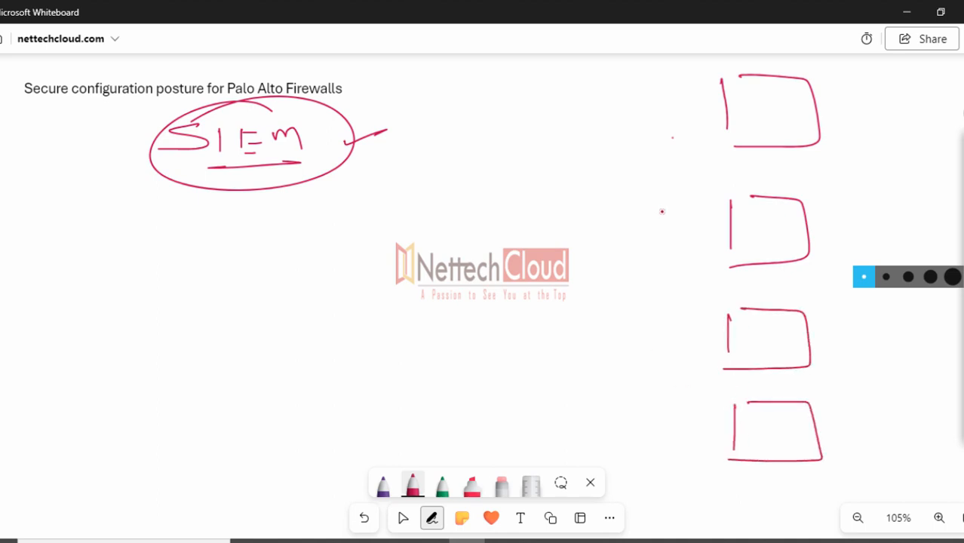
{"action": "mouse_move", "coordinate": [701, 106]}
{"action": "left_mouse_down"}
{"action": "mouse_move", "coordinate": [491, 120]}
{"action": "mouse_move", "coordinate": [325, 170]}
{"action": "left_mouse_up"}
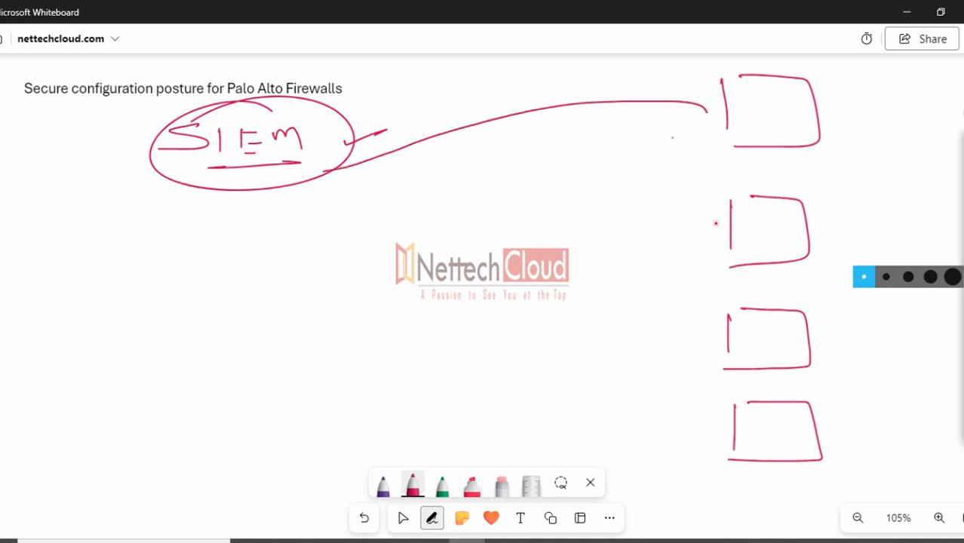
{"action": "mouse_move", "coordinate": [716, 224]}
{"action": "left_mouse_down"}
{"action": "mouse_move", "coordinate": [579, 198]}
{"action": "mouse_move", "coordinate": [295, 182]}
{"action": "left_mouse_up"}
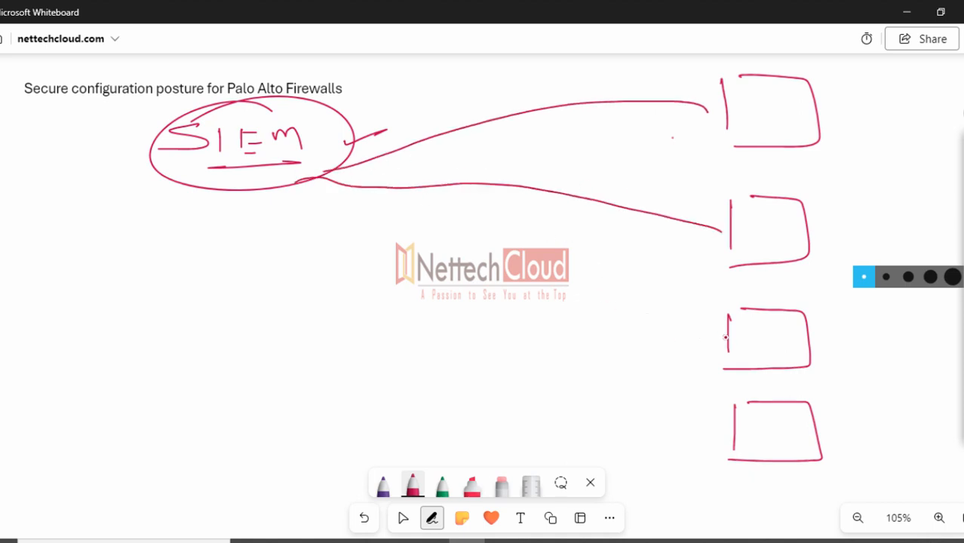
{"action": "mouse_move", "coordinate": [726, 335]}
{"action": "left_mouse_down"}
{"action": "mouse_move", "coordinate": [386, 236]}
{"action": "mouse_move", "coordinate": [276, 180]}
{"action": "left_mouse_up"}
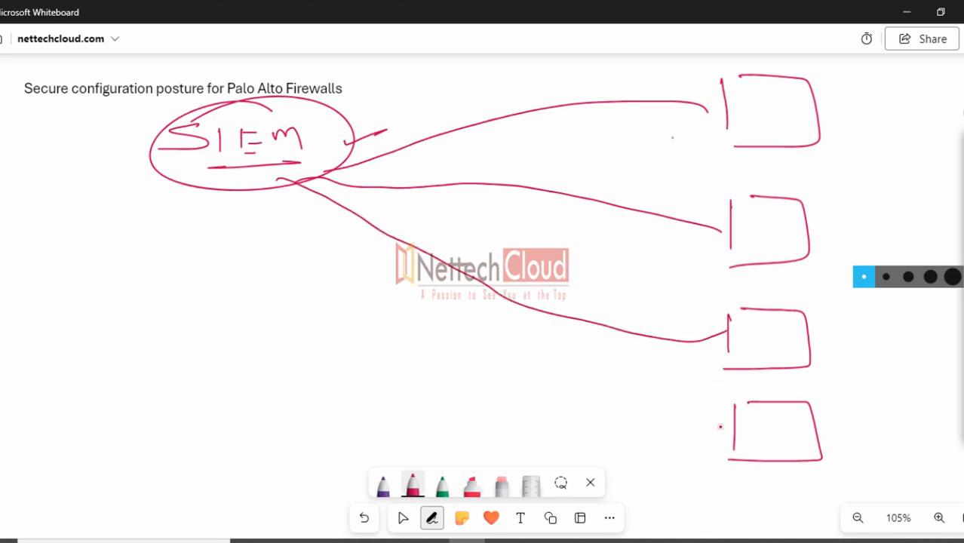
{"action": "mouse_move", "coordinate": [728, 427]}
{"action": "left_mouse_down"}
{"action": "mouse_move", "coordinate": [412, 331]}
{"action": "mouse_move", "coordinate": [251, 173]}
{"action": "left_mouse_up"}
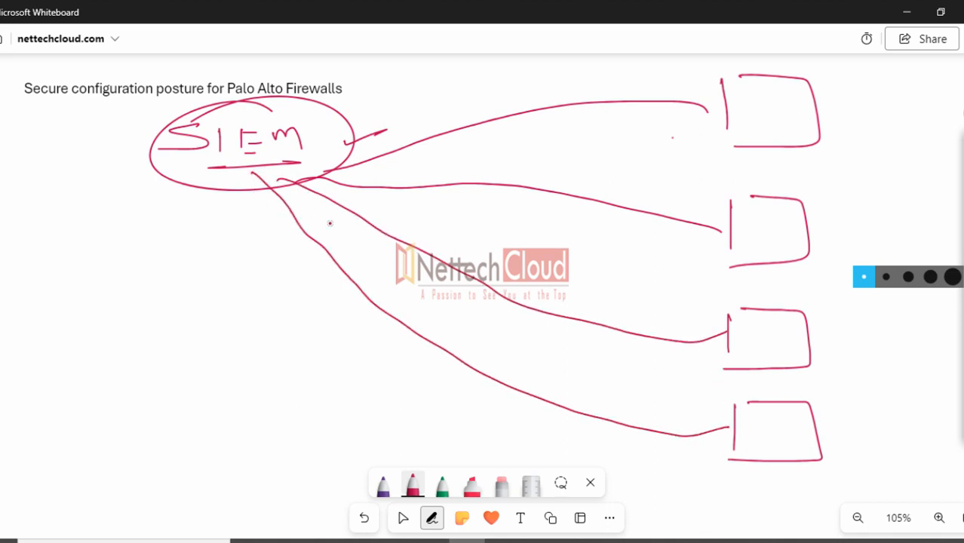
Label the four boxes LB, FW, AD SRV and Web SRV
{"action": "mouse_move", "coordinate": [744, 92]}
{"action": "left_mouse_down"}
{"action": "mouse_move", "coordinate": [746, 107]}
{"action": "mouse_move", "coordinate": [766, 110]}
{"action": "left_mouse_up"}
{"action": "mouse_move", "coordinate": [758, 215]}
{"action": "left_mouse_down"}
{"action": "mouse_move", "coordinate": [752, 242]}
{"action": "mouse_move", "coordinate": [761, 229]}
{"action": "left_mouse_up"}
{"action": "mouse_move", "coordinate": [766, 224]}
{"action": "left_mouse_down"}
{"action": "mouse_move", "coordinate": [780, 230]}
{"action": "mouse_move", "coordinate": [792, 218]}
{"action": "left_mouse_up"}
{"action": "mouse_move", "coordinate": [747, 337]}
{"action": "left_mouse_down"}
{"action": "mouse_move", "coordinate": [793, 332]}
{"action": "mouse_move", "coordinate": [755, 353]}
{"action": "mouse_move", "coordinate": [791, 348]}
{"action": "left_mouse_up"}
{"action": "left_click_drag", "start_coordinate": [792, 344], "coordinate": [802, 345]}
{"action": "left_click_drag", "start_coordinate": [747, 415], "coordinate": [797, 427]}
{"action": "left_click_drag", "start_coordinate": [761, 434], "coordinate": [789, 440]}
{"action": "left_click_drag", "start_coordinate": [791, 433], "coordinate": [805, 431]}
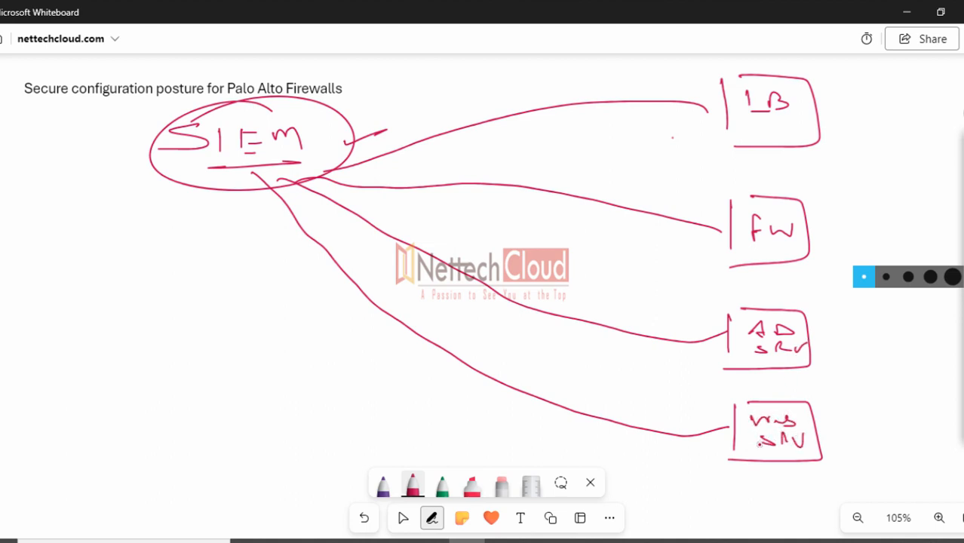
Add a line to a fifth source, arrowheads into SIEM, and extra underline and ticks
{"action": "mouse_move", "coordinate": [255, 198]}
{"action": "left_mouse_down"}
{"action": "mouse_move", "coordinate": [277, 240]}
{"action": "mouse_move", "coordinate": [698, 475]}
{"action": "mouse_move", "coordinate": [712, 500]}
{"action": "mouse_move", "coordinate": [780, 477]}
{"action": "mouse_move", "coordinate": [714, 514]}
{"action": "left_mouse_up"}
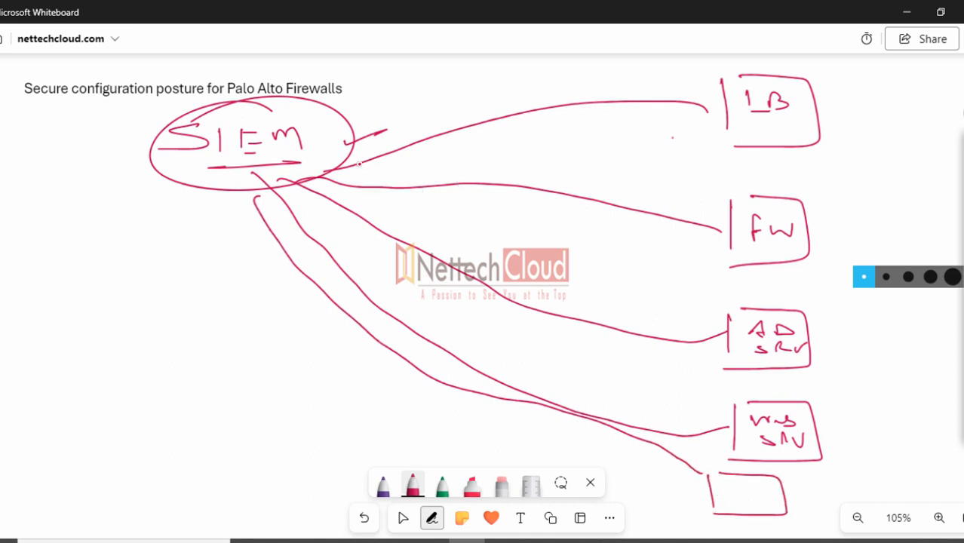
{"action": "mouse_move", "coordinate": [350, 166]}
{"action": "left_mouse_down"}
{"action": "mouse_move", "coordinate": [362, 172]}
{"action": "mouse_move", "coordinate": [344, 192]}
{"action": "mouse_move", "coordinate": [255, 224]}
{"action": "left_mouse_up"}
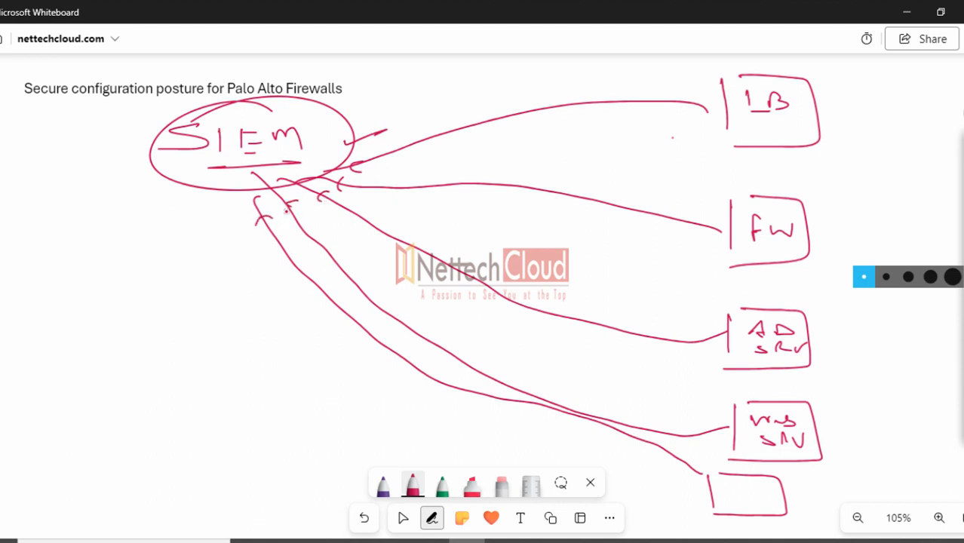
{"action": "left_click_drag", "start_coordinate": [211, 161], "coordinate": [282, 155]}
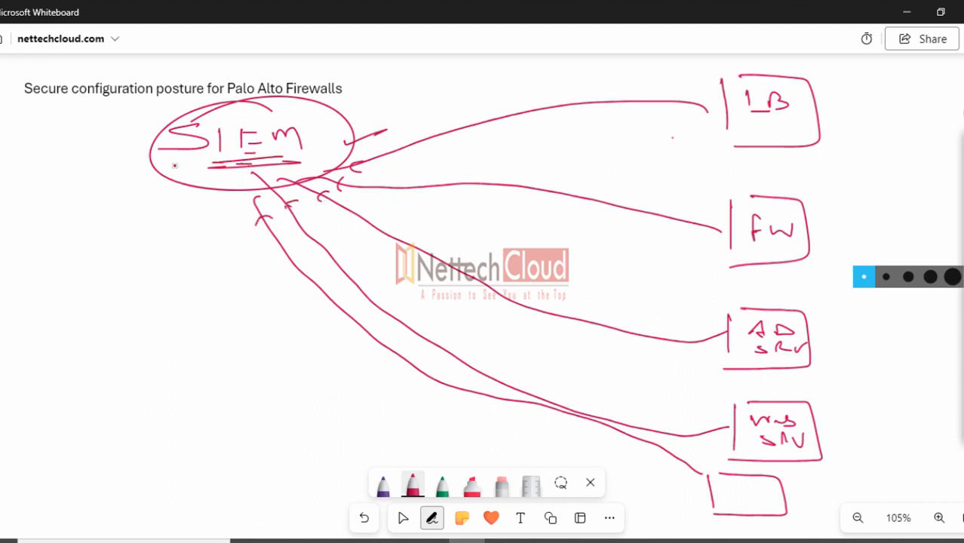
{"action": "mouse_move", "coordinate": [98, 140]}
{"action": "left_mouse_down"}
{"action": "mouse_move", "coordinate": [136, 130]}
{"action": "mouse_move", "coordinate": [138, 158]}
{"action": "left_mouse_up"}
Write a bulleted list of Logging, Posing and Co.Relation beside SIEM, bracketing it
{"action": "left_click_drag", "start_coordinate": [26, 219], "coordinate": [78, 222]}
{"action": "left_click_drag", "start_coordinate": [83, 223], "coordinate": [107, 224]}
{"action": "mouse_move", "coordinate": [119, 219]}
{"action": "left_mouse_down"}
{"action": "mouse_move", "coordinate": [197, 218]}
{"action": "mouse_move", "coordinate": [205, 235]}
{"action": "left_mouse_up"}
{"action": "mouse_move", "coordinate": [77, 204]}
{"action": "left_mouse_down"}
{"action": "mouse_move", "coordinate": [79, 230]}
{"action": "mouse_move", "coordinate": [178, 233]}
{"action": "left_mouse_up"}
{"action": "left_click_drag", "start_coordinate": [77, 187], "coordinate": [110, 182]}
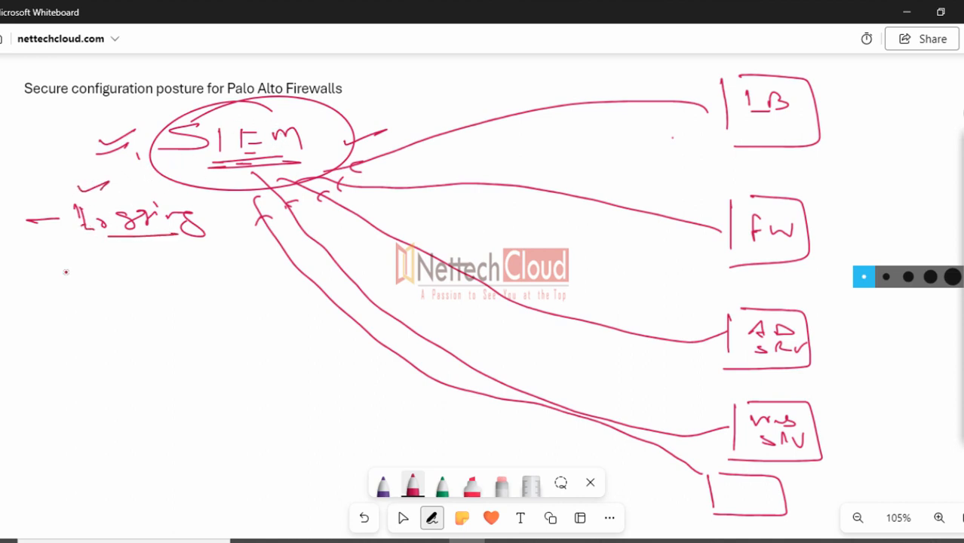
{"action": "left_click_drag", "start_coordinate": [29, 260], "coordinate": [130, 265]}
{"action": "left_click_drag", "start_coordinate": [134, 265], "coordinate": [149, 253]}
{"action": "mouse_move", "coordinate": [169, 257]}
{"action": "left_mouse_down"}
{"action": "mouse_move", "coordinate": [193, 261]}
{"action": "mouse_move", "coordinate": [189, 276]}
{"action": "left_mouse_up"}
{"action": "mouse_move", "coordinate": [132, 280]}
{"action": "left_mouse_down"}
{"action": "mouse_move", "coordinate": [187, 278]}
{"action": "mouse_move", "coordinate": [243, 252]}
{"action": "left_mouse_up"}
{"action": "left_click_drag", "start_coordinate": [54, 300], "coordinate": [129, 300]}
{"action": "mouse_move", "coordinate": [139, 294]}
{"action": "left_mouse_down"}
{"action": "mouse_move", "coordinate": [186, 301]}
{"action": "mouse_move", "coordinate": [268, 291]}
{"action": "mouse_move", "coordinate": [243, 283]}
{"action": "left_mouse_up"}
{"action": "left_click_drag", "start_coordinate": [180, 317], "coordinate": [248, 311]}
{"action": "left_click_drag", "start_coordinate": [226, 230], "coordinate": [276, 305]}
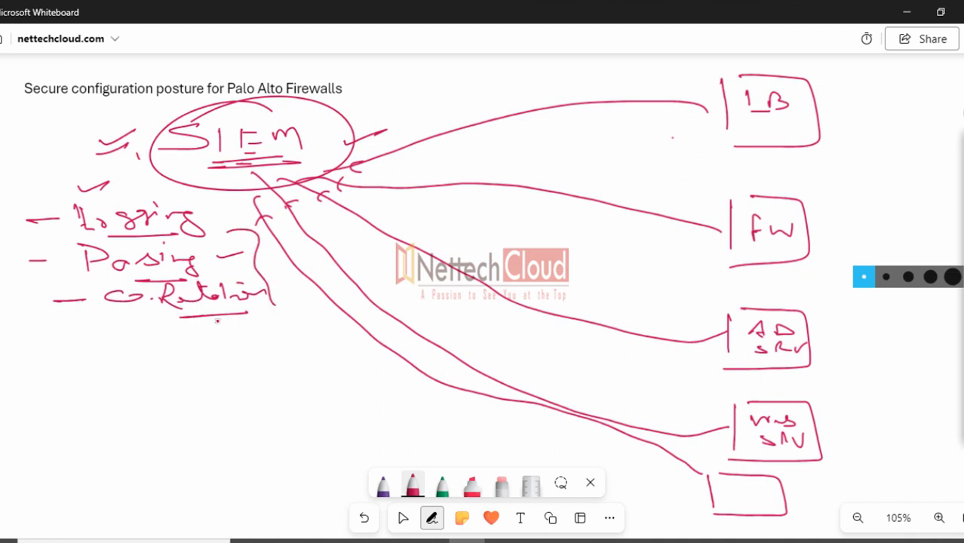
Write and circle SOC above with a down arrow, plus a curved arrow down the left
{"action": "left_click_drag", "start_coordinate": [107, 166], "coordinate": [139, 156]}
{"action": "left_click_drag", "start_coordinate": [412, 66], "coordinate": [398, 82]}
{"action": "mouse_move", "coordinate": [424, 74]}
{"action": "left_mouse_down"}
{"action": "mouse_move", "coordinate": [433, 68]}
{"action": "mouse_move", "coordinate": [473, 89]}
{"action": "mouse_move", "coordinate": [494, 67]}
{"action": "mouse_move", "coordinate": [479, 83]}
{"action": "left_mouse_up"}
{"action": "left_click_drag", "start_coordinate": [434, 57], "coordinate": [446, 56]}
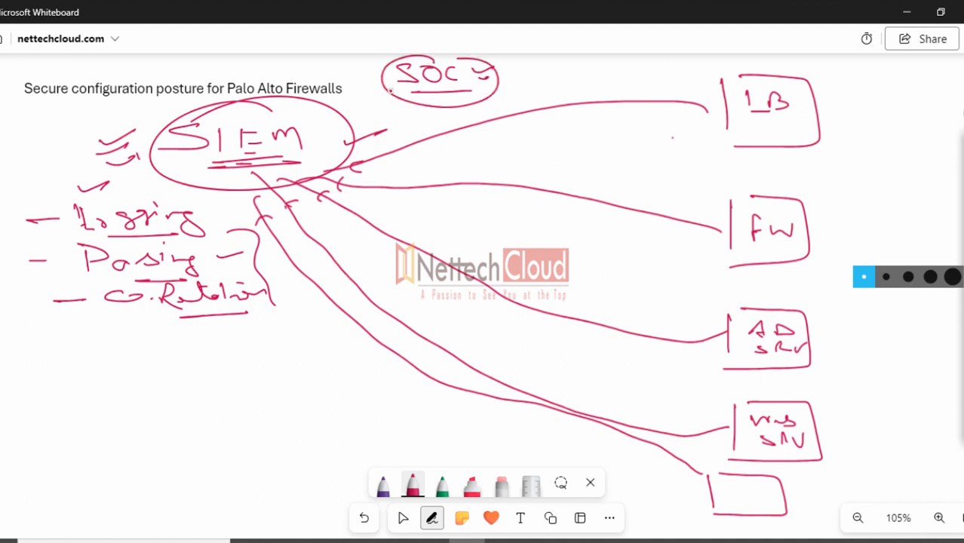
{"action": "mouse_move", "coordinate": [434, 92]}
{"action": "left_mouse_down"}
{"action": "mouse_move", "coordinate": [436, 107]}
{"action": "mouse_move", "coordinate": [443, 101]}
{"action": "left_mouse_up"}
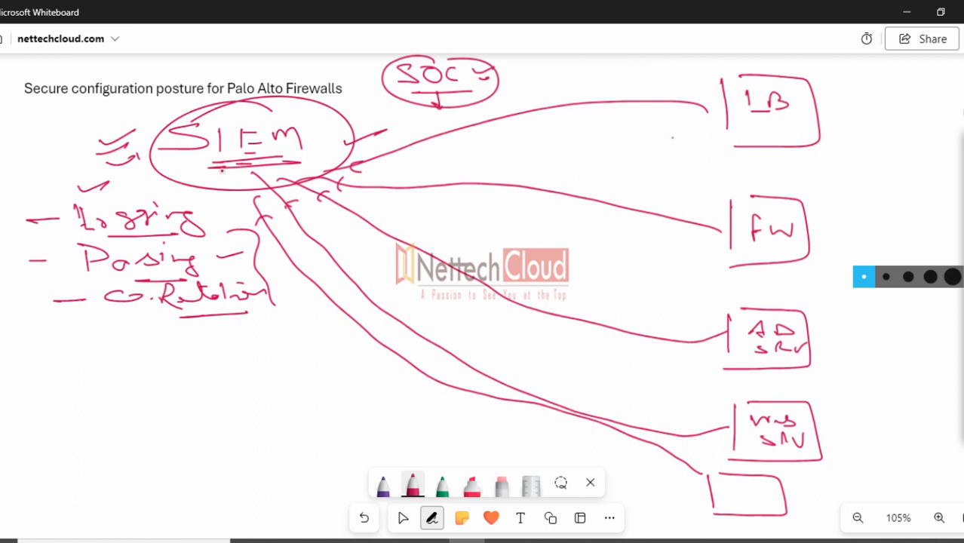
{"action": "left_click_drag", "start_coordinate": [125, 132], "coordinate": [154, 121]}
{"action": "mouse_move", "coordinate": [143, 151]}
{"action": "left_mouse_down"}
{"action": "mouse_move", "coordinate": [113, 392]}
{"action": "mouse_move", "coordinate": [159, 384]}
{"action": "left_mouse_up"}
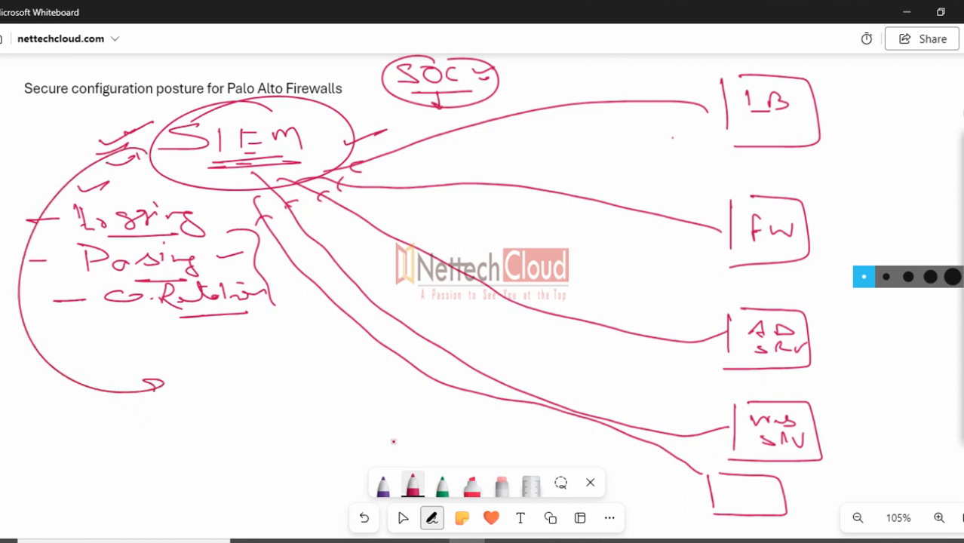
In green ink, list SPLUNK, QRADAR, Sentinel and Arcsight with a line beside them
{"action": "left_click", "coordinate": [442, 487]}
{"action": "mouse_move", "coordinate": [215, 358]}
{"action": "left_mouse_down"}
{"action": "mouse_move", "coordinate": [194, 362]}
{"action": "mouse_move", "coordinate": [218, 372]}
{"action": "mouse_move", "coordinate": [260, 359]}
{"action": "mouse_move", "coordinate": [335, 360]}
{"action": "mouse_move", "coordinate": [369, 375]}
{"action": "left_mouse_up"}
{"action": "mouse_move", "coordinate": [211, 412]}
{"action": "left_mouse_down"}
{"action": "mouse_move", "coordinate": [270, 393]}
{"action": "mouse_move", "coordinate": [368, 417]}
{"action": "mouse_move", "coordinate": [208, 441]}
{"action": "mouse_move", "coordinate": [231, 424]}
{"action": "mouse_move", "coordinate": [294, 445]}
{"action": "mouse_move", "coordinate": [305, 432]}
{"action": "mouse_move", "coordinate": [356, 422]}
{"action": "left_mouse_up"}
{"action": "left_click", "coordinate": [302, 428]}
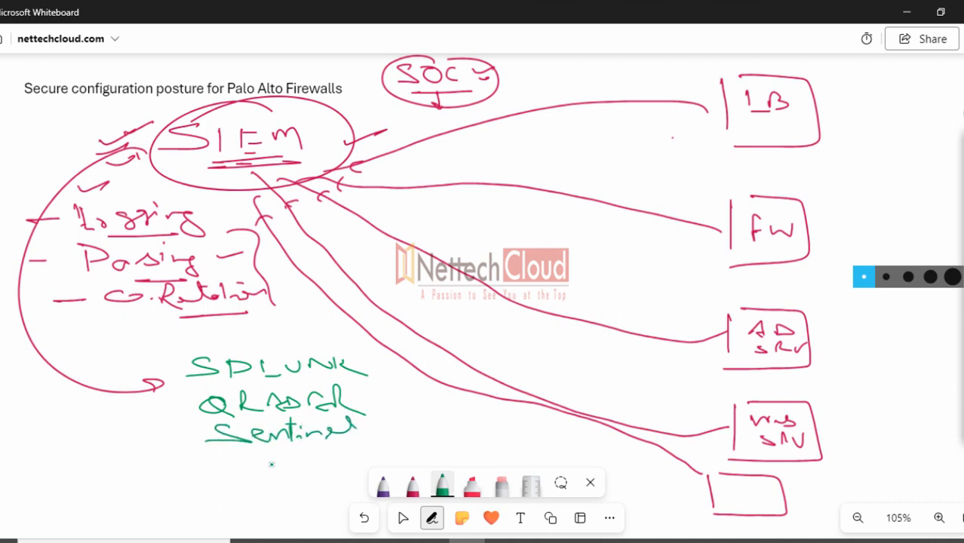
{"action": "mouse_move", "coordinate": [229, 456]}
{"action": "left_mouse_down"}
{"action": "mouse_move", "coordinate": [312, 455]}
{"action": "mouse_move", "coordinate": [330, 445]}
{"action": "mouse_move", "coordinate": [353, 453]}
{"action": "left_mouse_up"}
{"action": "left_click_drag", "start_coordinate": [280, 488], "coordinate": [342, 486]}
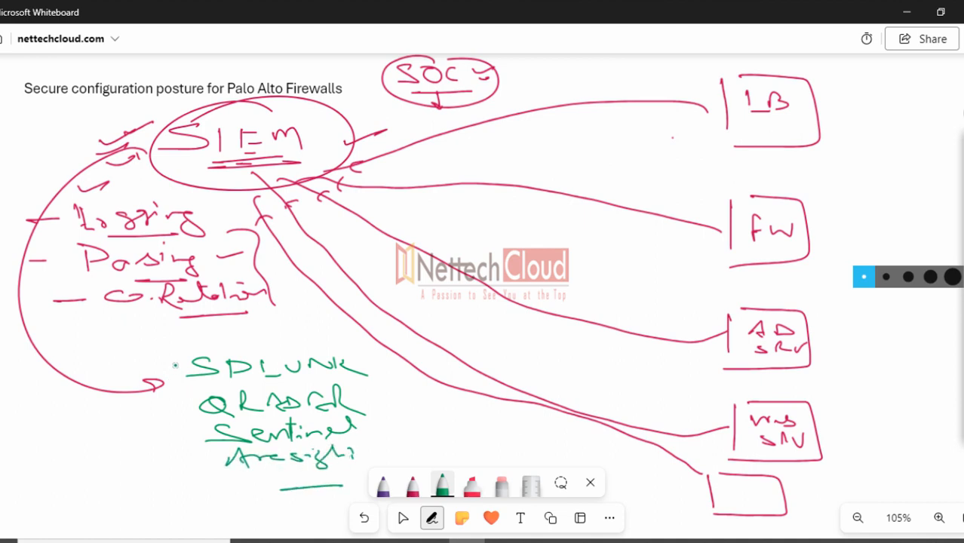
{"action": "left_click_drag", "start_coordinate": [176, 356], "coordinate": [185, 494]}
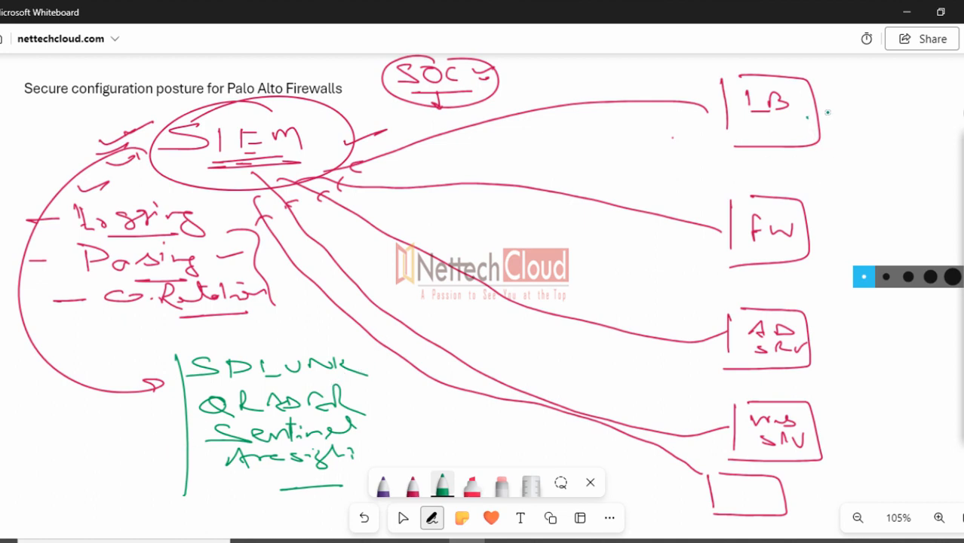
Tick the LB, FW, AD SRV, Web SRV and bottom boxes in green
{"action": "left_click_drag", "start_coordinate": [807, 119], "coordinate": [835, 110]}
{"action": "left_click_drag", "start_coordinate": [814, 230], "coordinate": [826, 226]}
{"action": "left_click_drag", "start_coordinate": [814, 330], "coordinate": [820, 327]}
{"action": "left_click", "coordinate": [830, 420]}
{"action": "left_click", "coordinate": [810, 481]}
Re-circle SIEM in a green oval with an arrow and a plus sign beside it
{"action": "left_click_drag", "start_coordinate": [212, 163], "coordinate": [231, 172]}
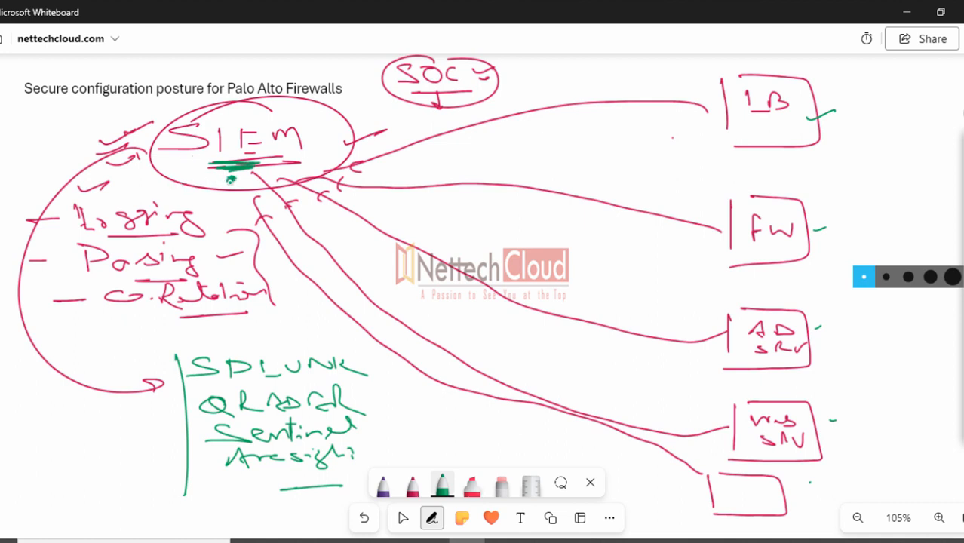
{"action": "left_click_drag", "start_coordinate": [143, 115], "coordinate": [178, 103]}
{"action": "mouse_move", "coordinate": [262, 97]}
{"action": "left_mouse_down"}
{"action": "mouse_move", "coordinate": [187, 116]}
{"action": "mouse_move", "coordinate": [156, 148]}
{"action": "mouse_move", "coordinate": [185, 184]}
{"action": "mouse_move", "coordinate": [257, 191]}
{"action": "mouse_move", "coordinate": [333, 162]}
{"action": "mouse_move", "coordinate": [337, 114]}
{"action": "mouse_move", "coordinate": [271, 101]}
{"action": "mouse_move", "coordinate": [233, 114]}
{"action": "left_mouse_up"}
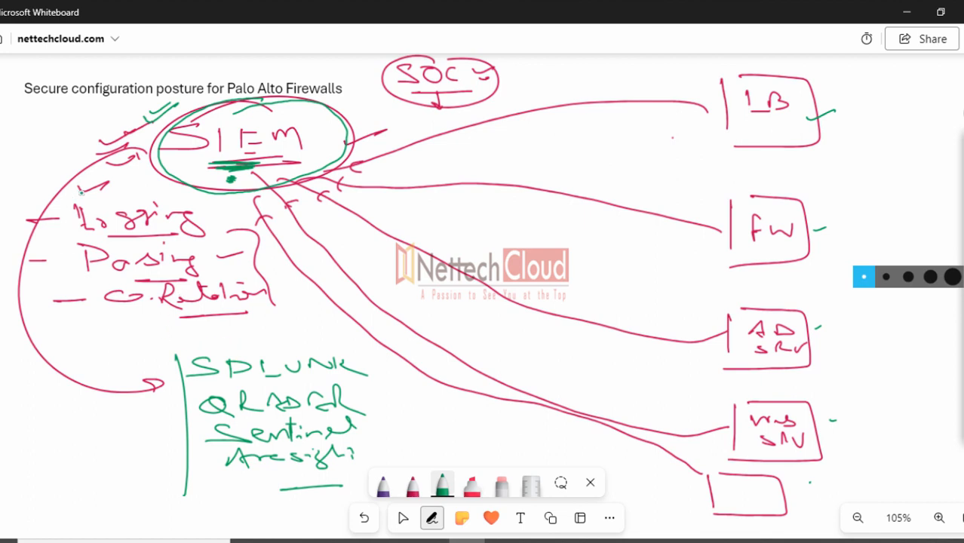
{"action": "left_click_drag", "start_coordinate": [125, 173], "coordinate": [172, 150]}
{"action": "left_click_drag", "start_coordinate": [132, 176], "coordinate": [161, 168]}
{"action": "left_click_drag", "start_coordinate": [88, 122], "coordinate": [111, 119]}
{"action": "left_click_drag", "start_coordinate": [92, 112], "coordinate": [98, 134]}
Write and underline SOAR above the title in green
{"action": "mouse_move", "coordinate": [123, 68]}
{"action": "left_mouse_down"}
{"action": "mouse_move", "coordinate": [188, 75]}
{"action": "mouse_move", "coordinate": [213, 67]}
{"action": "mouse_move", "coordinate": [228, 77]}
{"action": "left_mouse_up"}
{"action": "left_click_drag", "start_coordinate": [139, 83], "coordinate": [234, 76]}
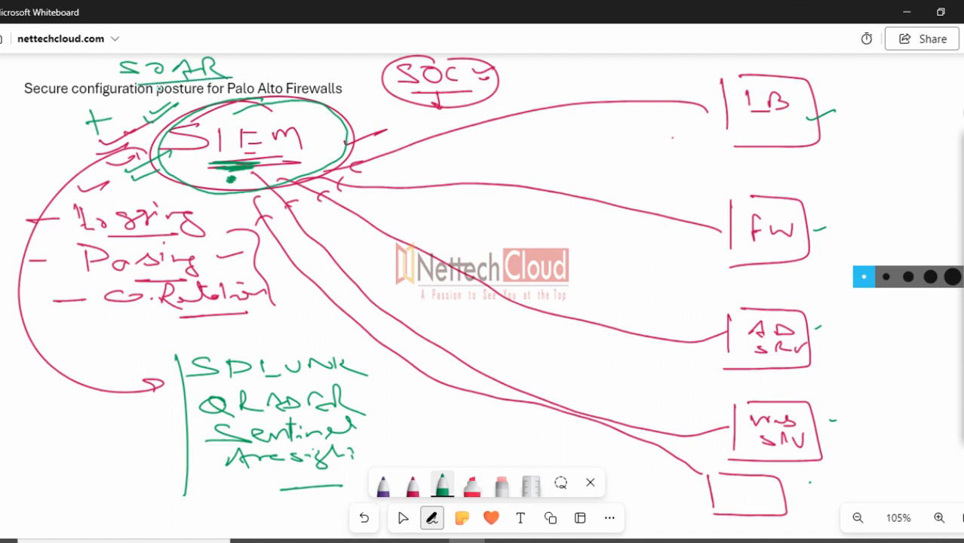
{"action": "left_click_drag", "start_coordinate": [110, 67], "coordinate": [130, 64]}
{"action": "left_click", "coordinate": [157, 60]}
{"action": "left_click", "coordinate": [186, 59]}
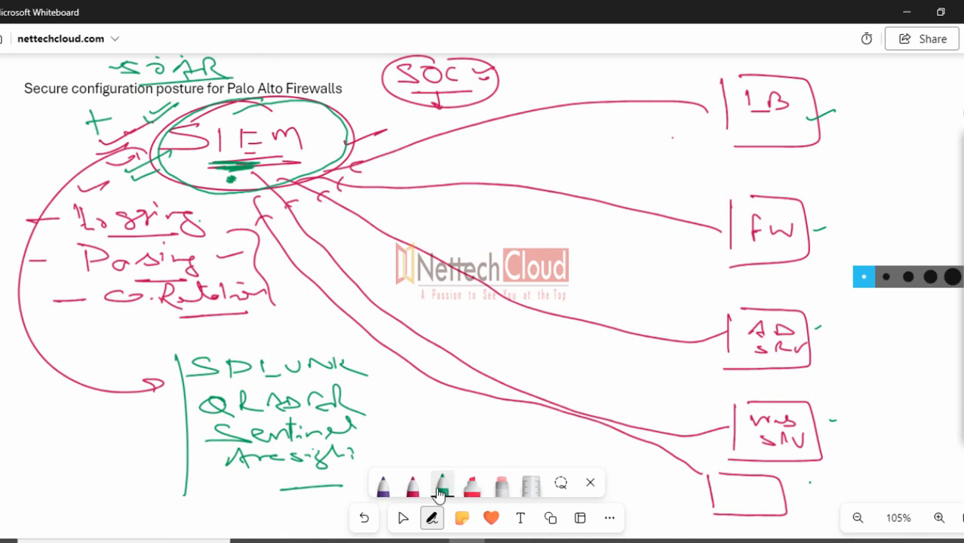
In dark purple ink, tick AD SRV and label the empty bottom box Linux
{"action": "left_click", "coordinate": [383, 486]}
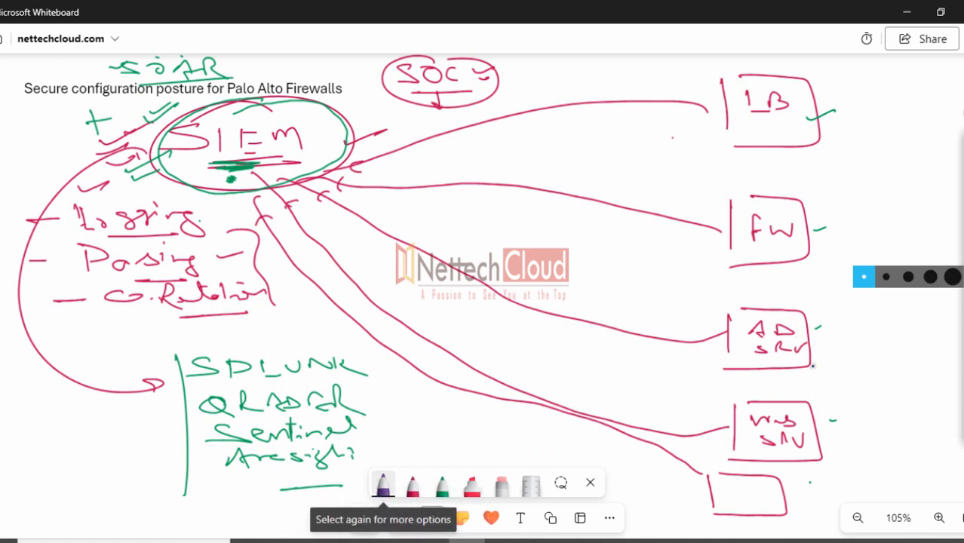
{"action": "left_click_drag", "start_coordinate": [816, 322], "coordinate": [843, 317]}
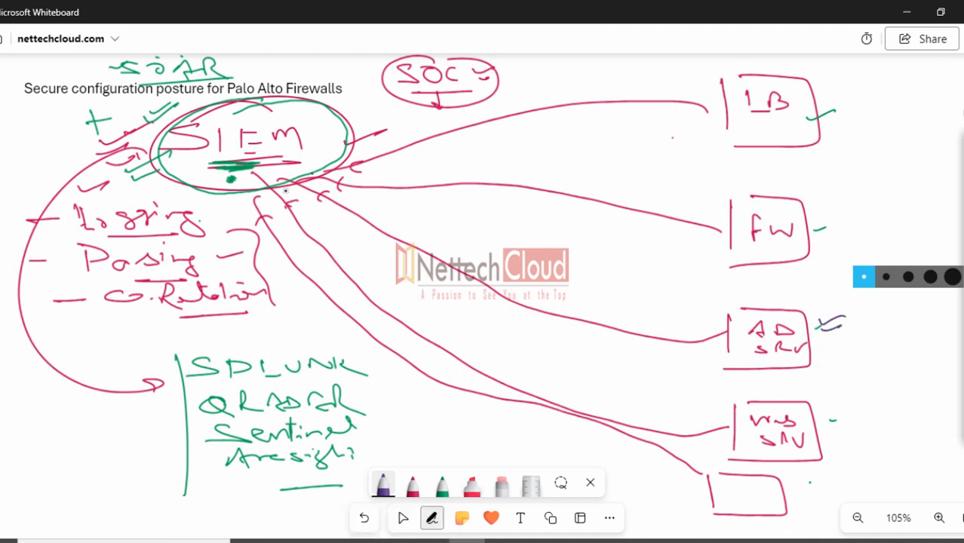
{"action": "mouse_move", "coordinate": [793, 472]}
{"action": "left_mouse_down"}
{"action": "mouse_move", "coordinate": [793, 492]}
{"action": "mouse_move", "coordinate": [866, 492]}
{"action": "left_mouse_up"}
{"action": "left_click_drag", "start_coordinate": [815, 508], "coordinate": [876, 496]}
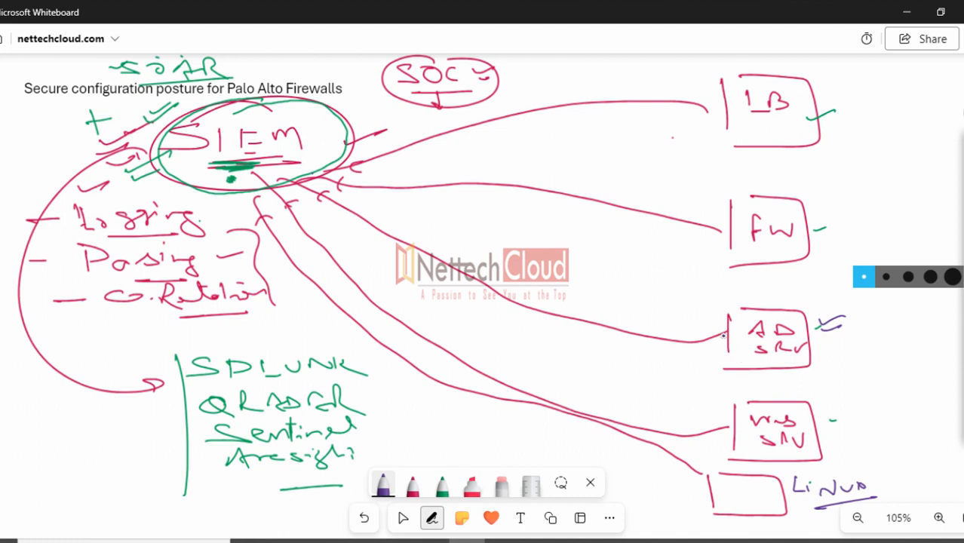
{"action": "mouse_move", "coordinate": [700, 311]}
{"action": "left_mouse_down"}
{"action": "mouse_move", "coordinate": [731, 306]}
{"action": "mouse_move", "coordinate": [725, 317]}
{"action": "left_mouse_up"}
Add purple tick marks under SIEM and around the AD SRV, FW and LB boxes
{"action": "left_click_drag", "start_coordinate": [267, 173], "coordinate": [315, 162]}
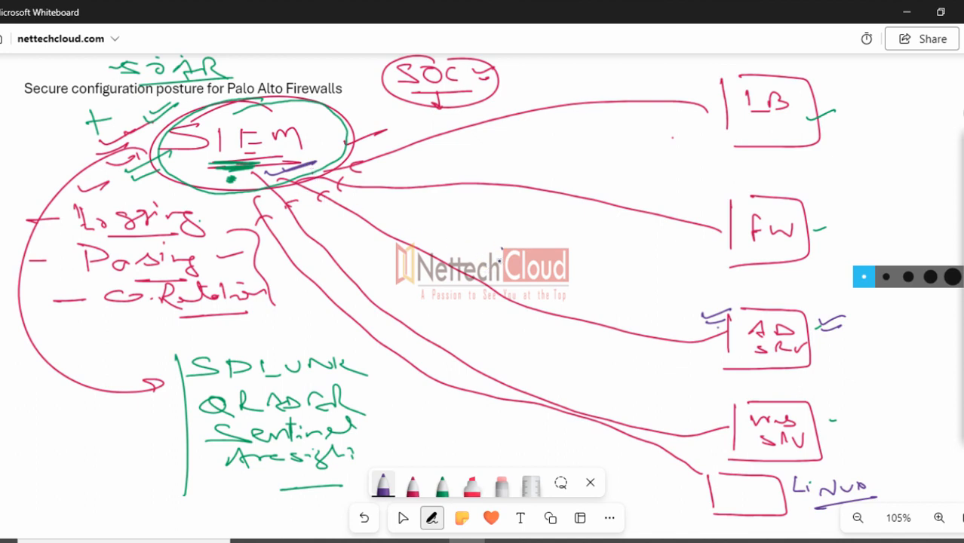
{"action": "mouse_move", "coordinate": [501, 243]}
{"action": "left_mouse_down"}
{"action": "mouse_move", "coordinate": [501, 278]}
{"action": "mouse_move", "coordinate": [491, 281]}
{"action": "left_mouse_up"}
{"action": "mouse_move", "coordinate": [819, 293]}
{"action": "left_mouse_down"}
{"action": "mouse_move", "coordinate": [801, 310]}
{"action": "mouse_move", "coordinate": [807, 321]}
{"action": "left_mouse_up"}
{"action": "left_click_drag", "start_coordinate": [692, 207], "coordinate": [762, 197]}
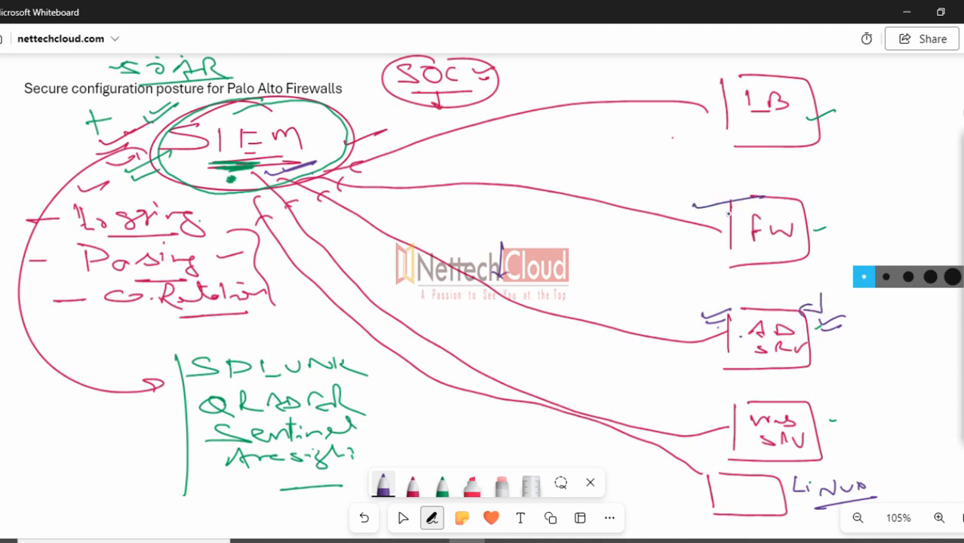
{"action": "left_click_drag", "start_coordinate": [703, 128], "coordinate": [740, 119]}
{"action": "left_click_drag", "start_coordinate": [709, 155], "coordinate": [744, 143]}
{"action": "mouse_move", "coordinate": [717, 174]}
{"action": "left_mouse_down"}
{"action": "mouse_move", "coordinate": [751, 160]}
{"action": "mouse_move", "coordinate": [736, 177]}
{"action": "left_mouse_up"}
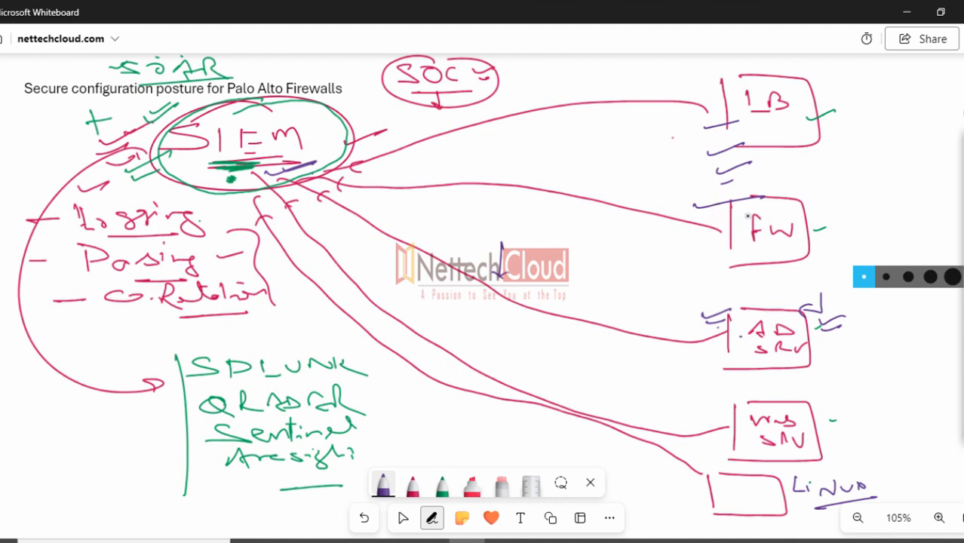
Circle FW and draw a small box labelled Syslog to its left, linked by a line
{"action": "mouse_move", "coordinate": [761, 198]}
{"action": "left_mouse_down"}
{"action": "mouse_move", "coordinate": [768, 178]}
{"action": "mouse_move", "coordinate": [717, 189]}
{"action": "left_mouse_up"}
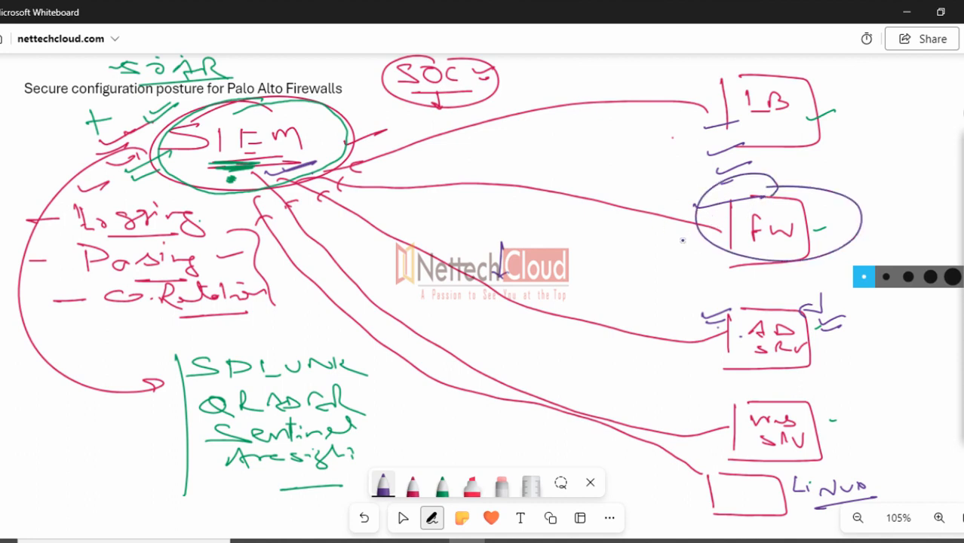
{"action": "left_click_drag", "start_coordinate": [696, 224], "coordinate": [573, 230]}
{"action": "mouse_move", "coordinate": [519, 243]}
{"action": "left_mouse_down"}
{"action": "mouse_move", "coordinate": [522, 210]}
{"action": "mouse_move", "coordinate": [523, 255]}
{"action": "left_mouse_up"}
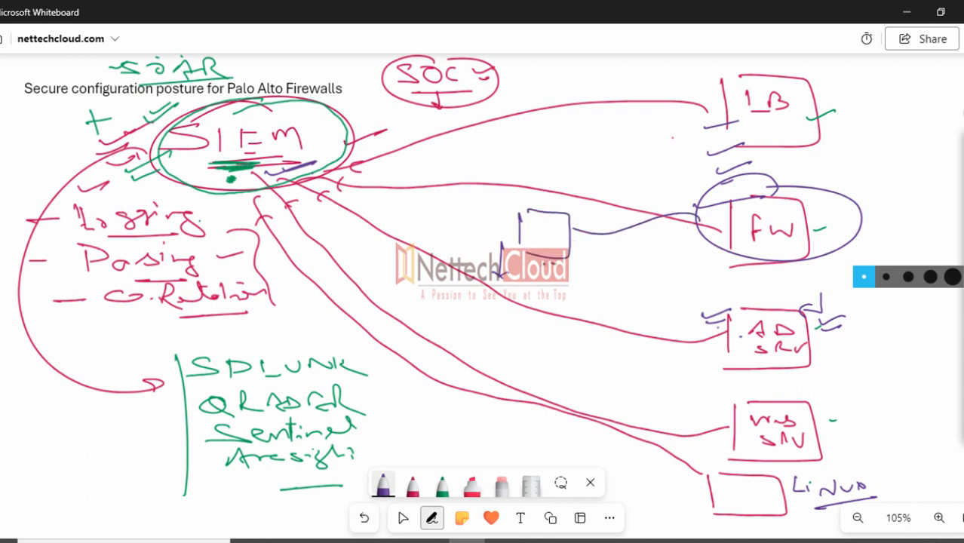
{"action": "mouse_move", "coordinate": [528, 265]}
{"action": "left_mouse_down"}
{"action": "mouse_move", "coordinate": [588, 284]}
{"action": "mouse_move", "coordinate": [621, 281]}
{"action": "mouse_move", "coordinate": [623, 300]}
{"action": "mouse_move", "coordinate": [646, 302]}
{"action": "left_mouse_up"}
{"action": "left_click", "coordinate": [639, 289]}
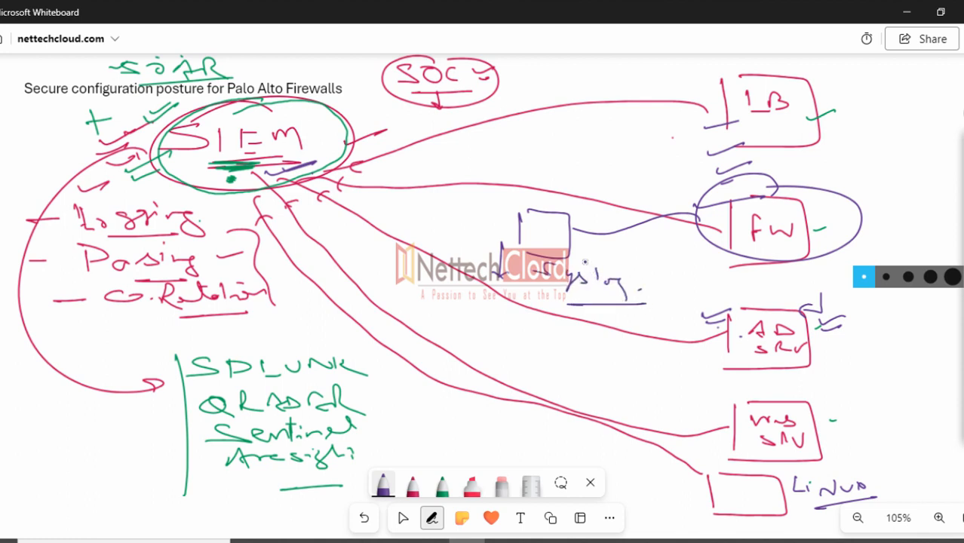
{"action": "left_click_drag", "start_coordinate": [584, 261], "coordinate": [606, 254]}
Connect the Syslog box to FW, SIEM, LB and AD SRV with purple lines
{"action": "left_click_drag", "start_coordinate": [703, 212], "coordinate": [562, 234]}
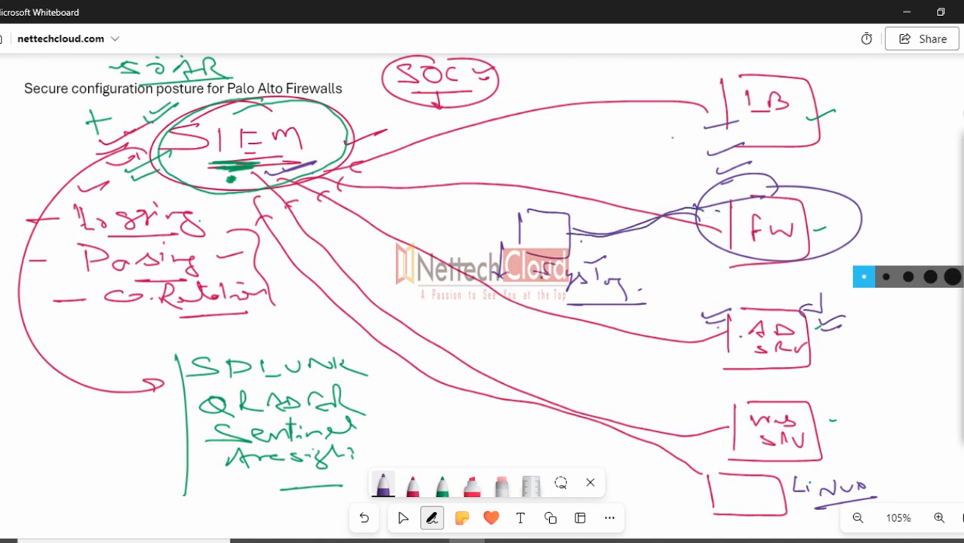
{"action": "mouse_move", "coordinate": [511, 224]}
{"action": "left_mouse_down"}
{"action": "mouse_move", "coordinate": [409, 174]}
{"action": "mouse_move", "coordinate": [290, 151]}
{"action": "left_mouse_up"}
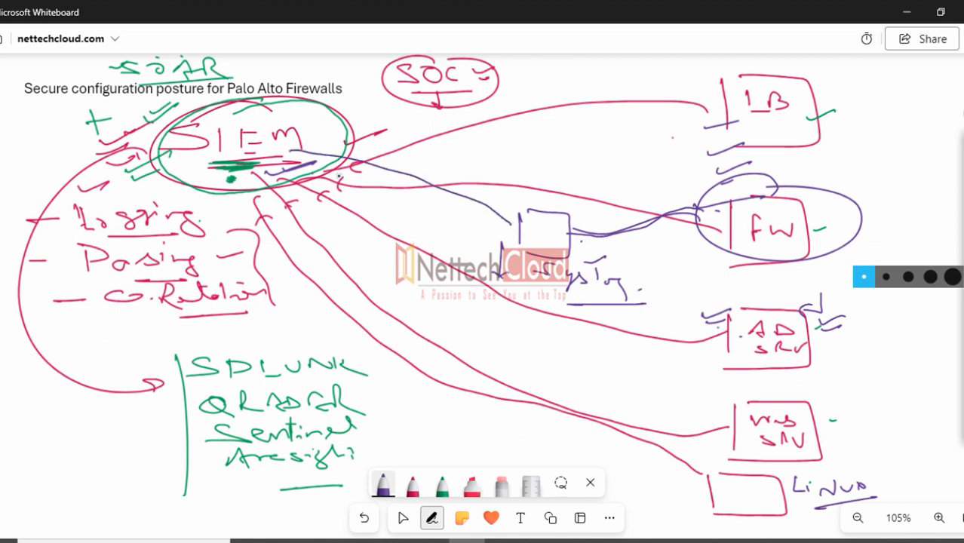
{"action": "mouse_move", "coordinate": [542, 170]}
{"action": "left_mouse_down"}
{"action": "mouse_move", "coordinate": [543, 199]}
{"action": "mouse_move", "coordinate": [558, 195]}
{"action": "left_mouse_up"}
{"action": "left_click_drag", "start_coordinate": [691, 120], "coordinate": [565, 230]}
{"action": "mouse_move", "coordinate": [730, 313]}
{"action": "left_mouse_down"}
{"action": "mouse_move", "coordinate": [575, 235]}
{"action": "mouse_move", "coordinate": [649, 285]}
{"action": "mouse_move", "coordinate": [588, 253]}
{"action": "left_mouse_up"}
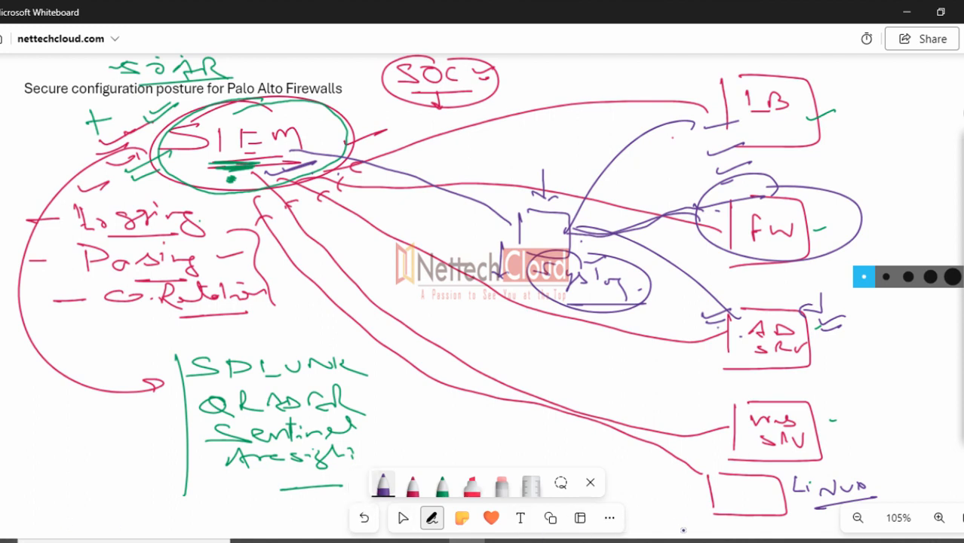
Bring the Palo Alto secure-configuration PDF to the front at section 1.1 on remote logging
{"action": "left_click", "coordinate": [648, 541]}
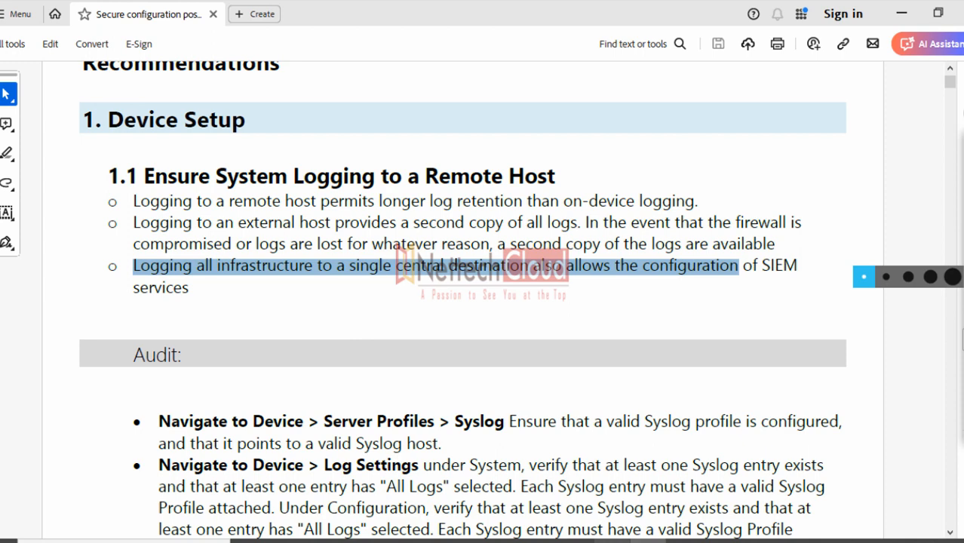
Highlight the section 1.1 bullets on logging all infrastructure to a single central destination
{"action": "left_click", "coordinate": [363, 314]}
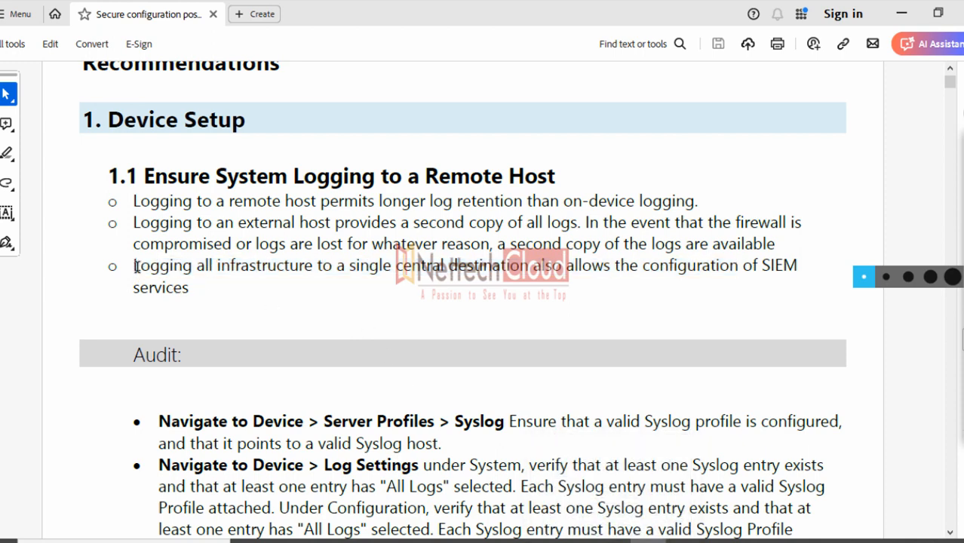
{"action": "left_click_drag", "start_coordinate": [136, 267], "coordinate": [232, 273]}
{"action": "left_click_drag", "start_coordinate": [295, 266], "coordinate": [615, 277]}
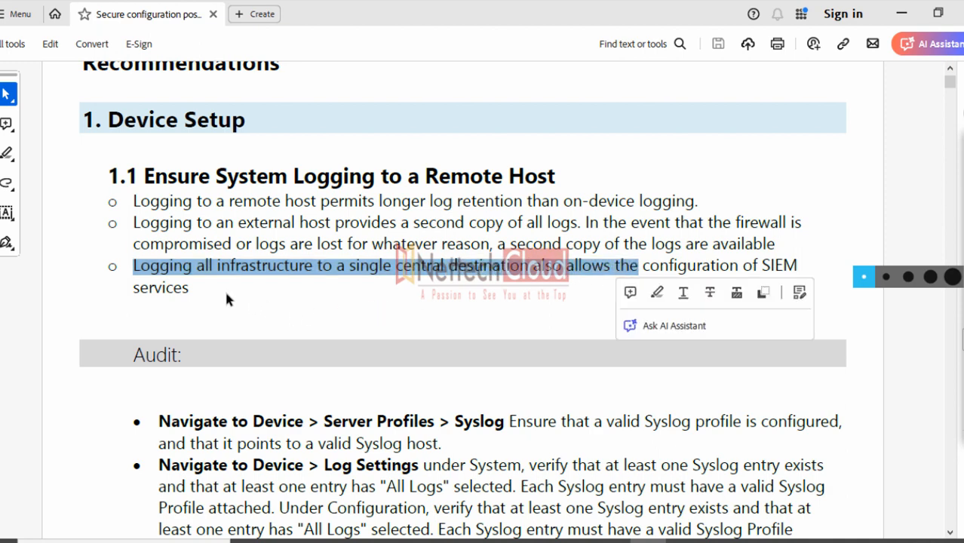
{"action": "left_click_drag", "start_coordinate": [205, 289], "coordinate": [140, 202]}
{"action": "scroll", "coordinate": [506, 332], "scroll_direction": "down", "scroll_amount": 6}
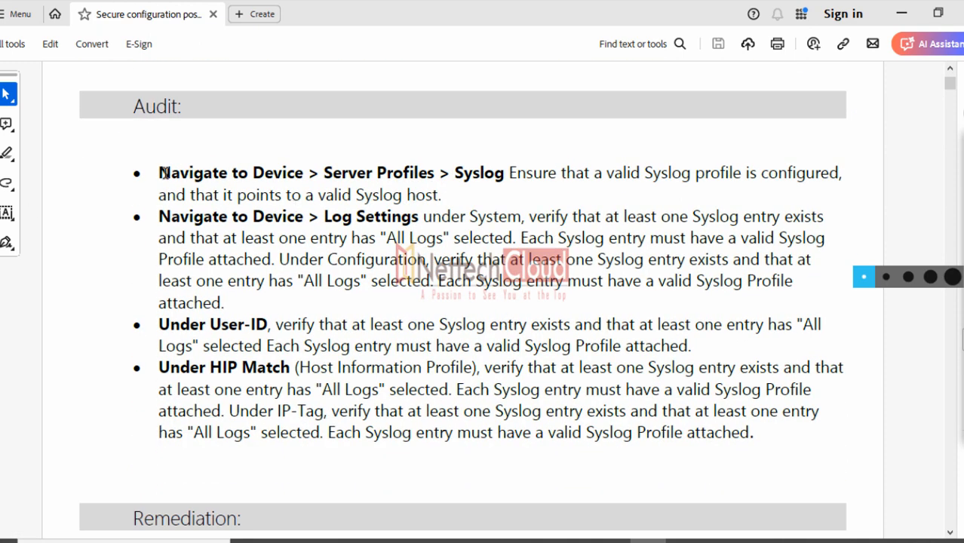
Select the Server Profiles > Syslog and Device > Log Settings audit paths, then switch to PA-VM
{"action": "left_click_drag", "start_coordinate": [161, 173], "coordinate": [502, 175]}
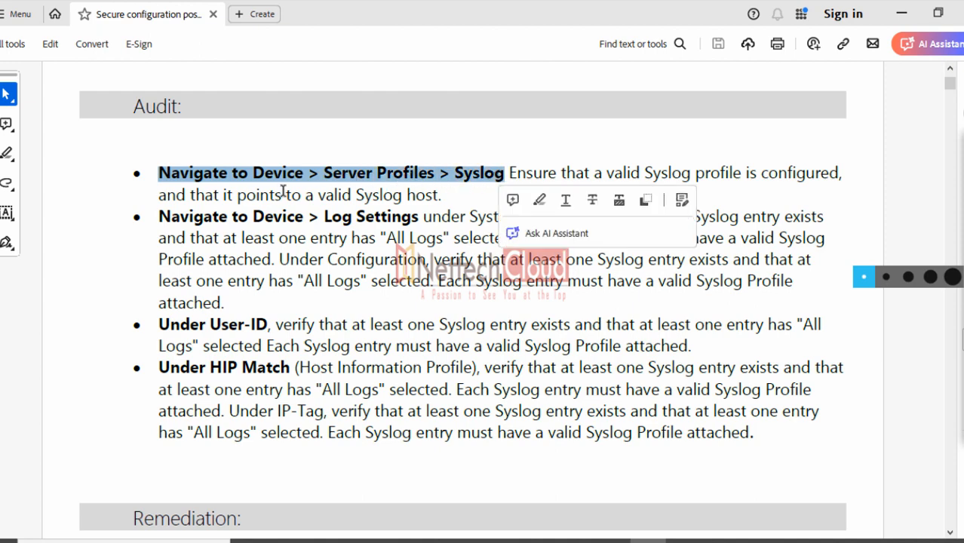
{"action": "triple_click", "coordinate": [222, 214]}
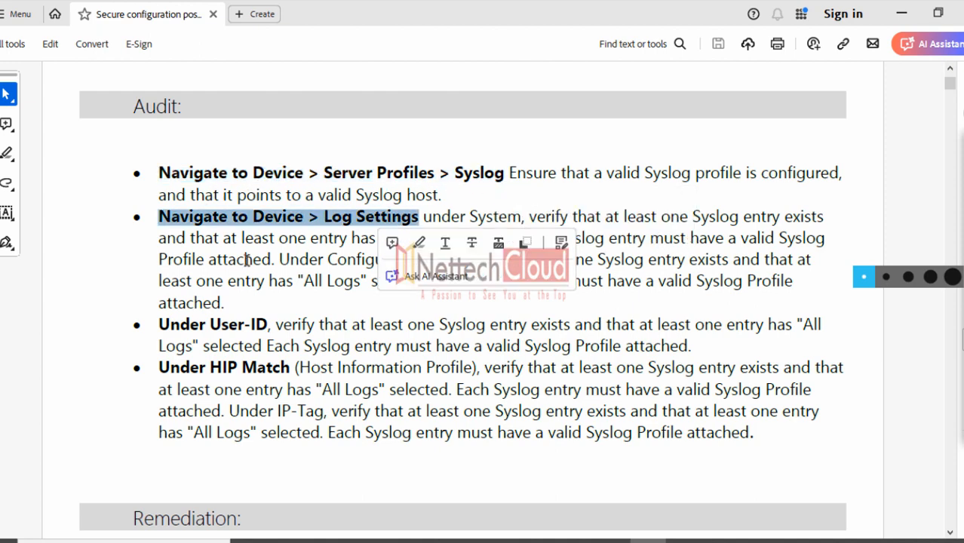
{"action": "mouse_move", "coordinate": [322, 540]}
{"action": "left_click", "coordinate": [332, 494]}
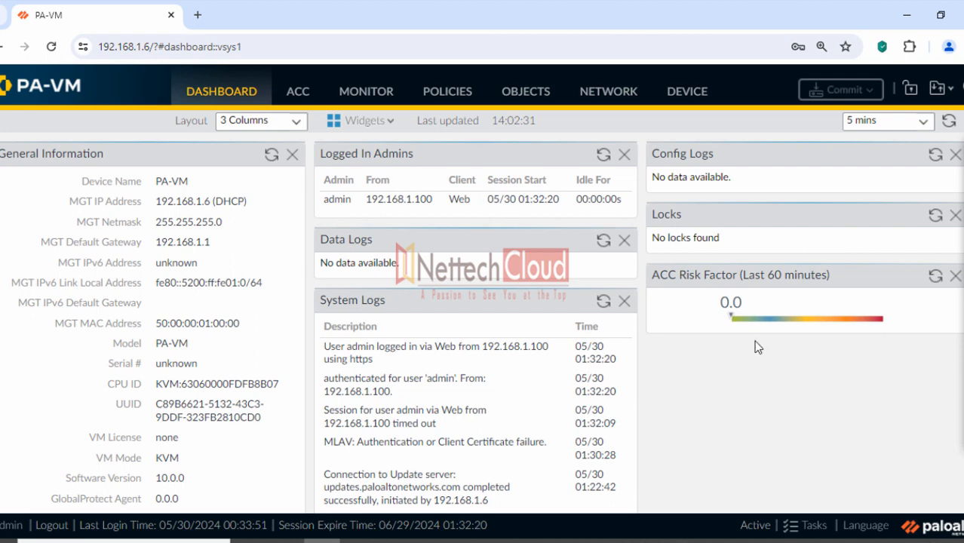
Open the Device section and scroll its left tree down to Server Profiles
{"action": "left_click", "coordinate": [690, 94]}
{"action": "scroll", "coordinate": [152, 281], "scroll_direction": "down", "scroll_amount": 1}
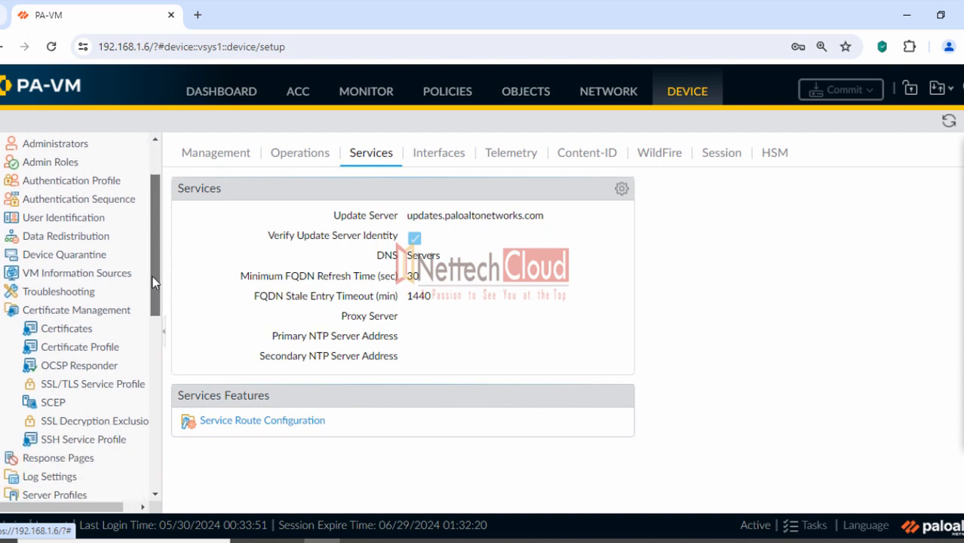
{"action": "left_click_drag", "start_coordinate": [151, 282], "coordinate": [152, 341]}
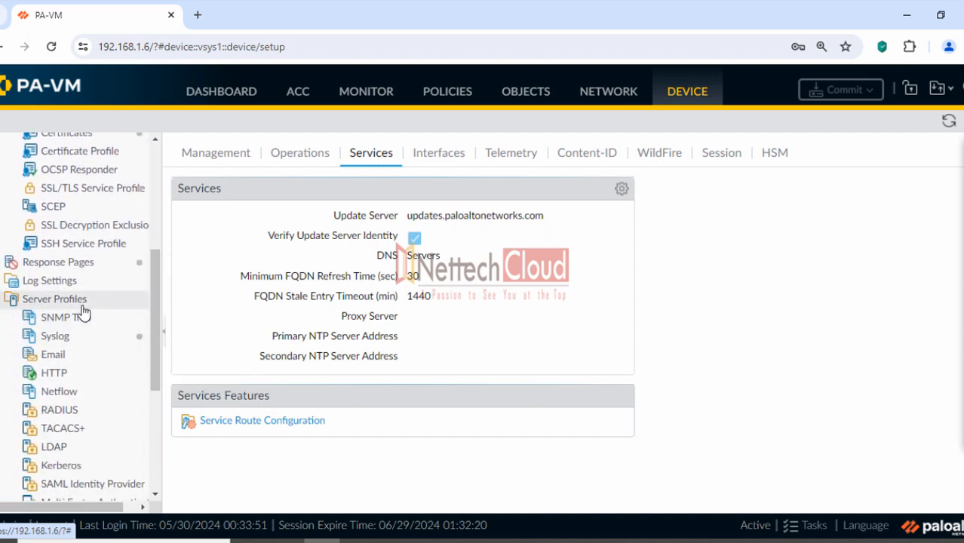
Annotate Server Profiles and Syslog in the tree, then open the Syslog server profiles list
{"action": "mouse_move", "coordinate": [961, 218]}
{"action": "left_click", "coordinate": [929, 217]}
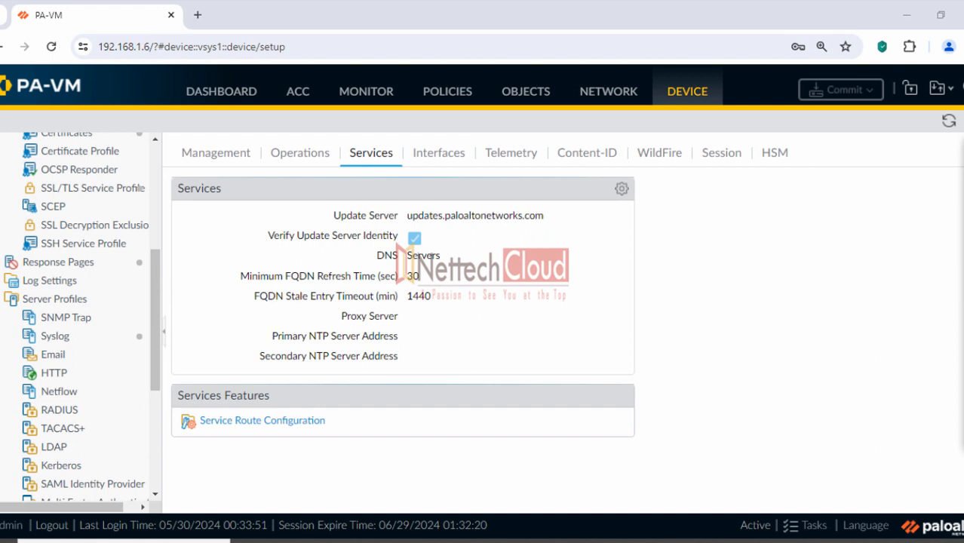
{"action": "mouse_move", "coordinate": [15, 302]}
{"action": "left_mouse_down"}
{"action": "mouse_move", "coordinate": [86, 309]}
{"action": "mouse_move", "coordinate": [17, 306]}
{"action": "left_mouse_up"}
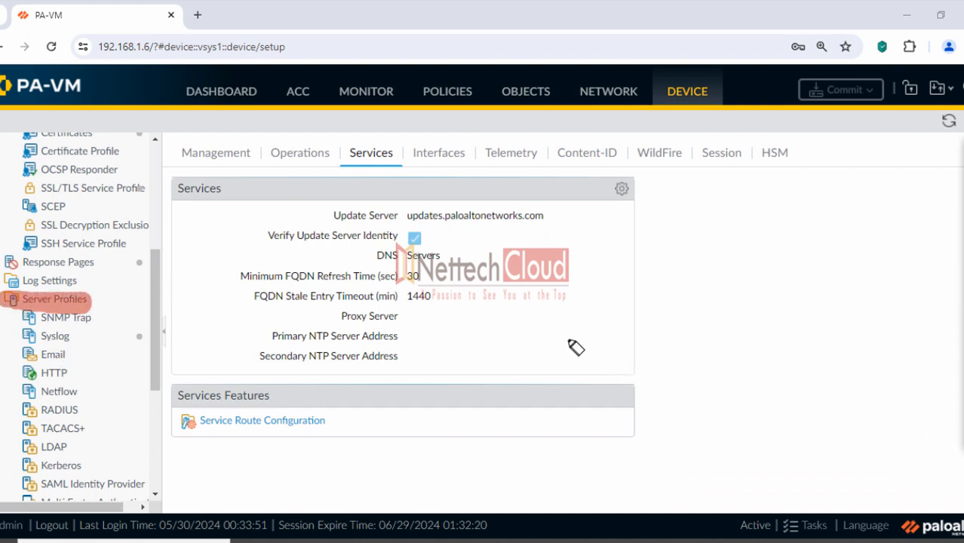
{"action": "left_click_drag", "start_coordinate": [27, 337], "coordinate": [78, 338]}
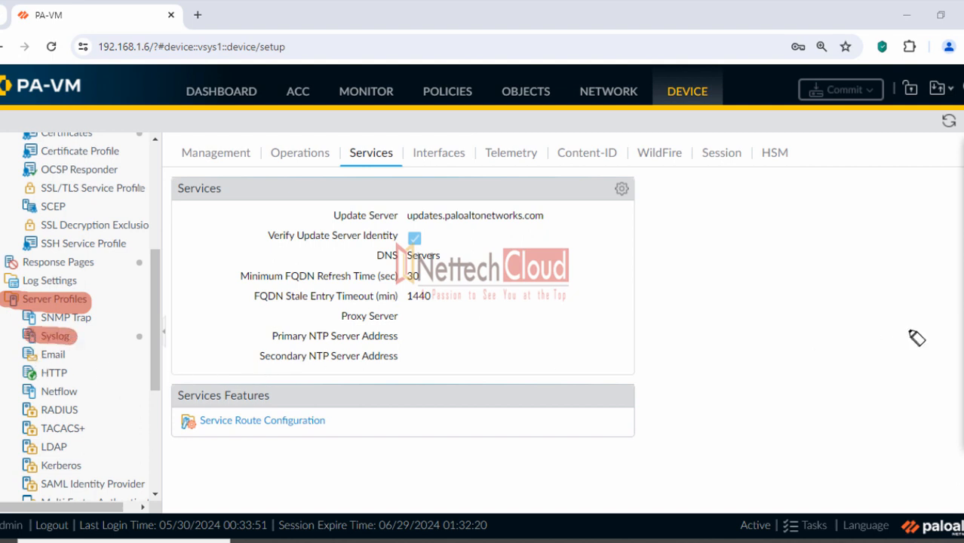
{"action": "left_click", "coordinate": [960, 282]}
{"action": "left_click", "coordinate": [957, 176]}
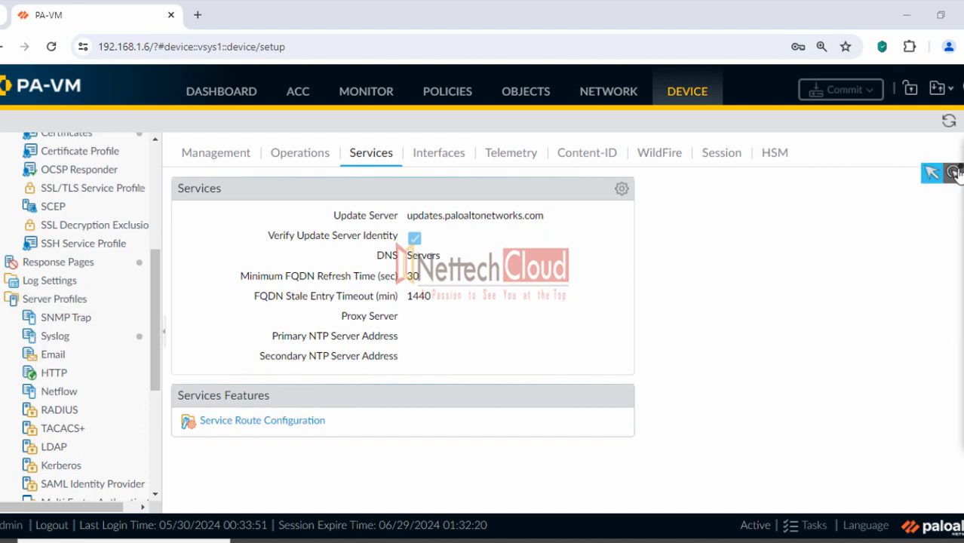
{"action": "left_click", "coordinate": [56, 336]}
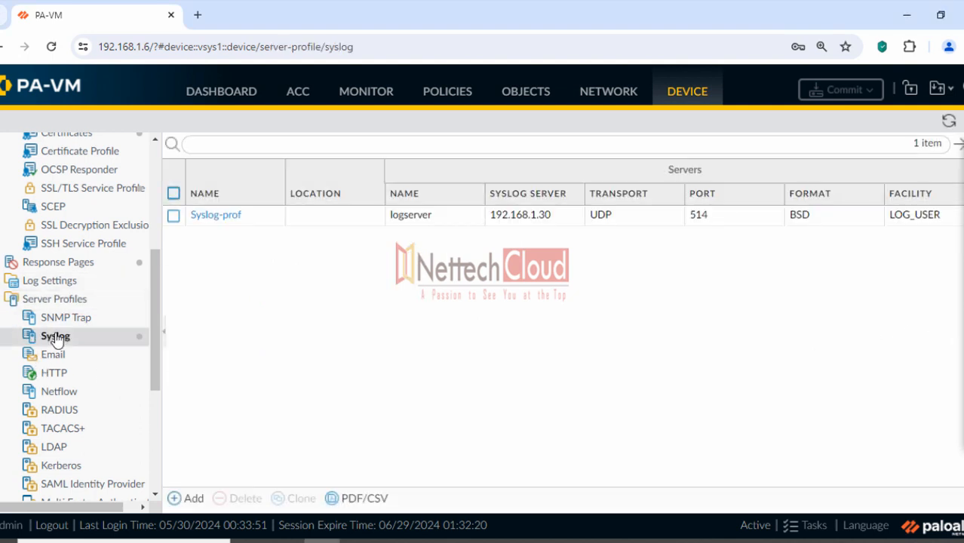
Highlight the Syslog-prof profile on screen, then clear the highlight
{"action": "left_click", "coordinate": [934, 223]}
{"action": "mouse_move", "coordinate": [169, 215]}
{"action": "left_mouse_down"}
{"action": "mouse_move", "coordinate": [232, 217]}
{"action": "mouse_move", "coordinate": [200, 227]}
{"action": "mouse_move", "coordinate": [252, 234]}
{"action": "left_mouse_up"}
{"action": "left_click", "coordinate": [933, 350]}
Start a new Syslog server profile and mark its name, server entry, name and address fields
{"action": "mouse_move", "coordinate": [962, 172]}
{"action": "left_click", "coordinate": [190, 499]}
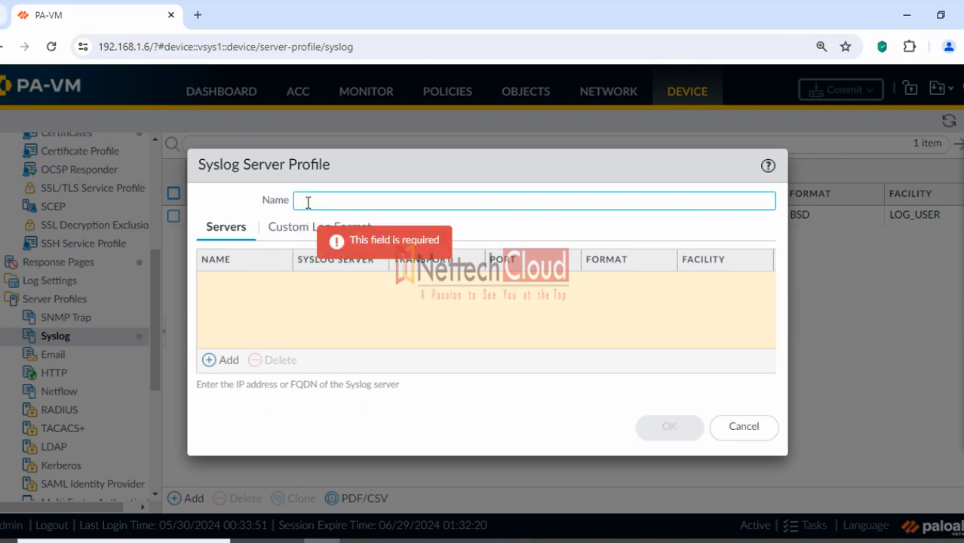
{"action": "left_click", "coordinate": [933, 221]}
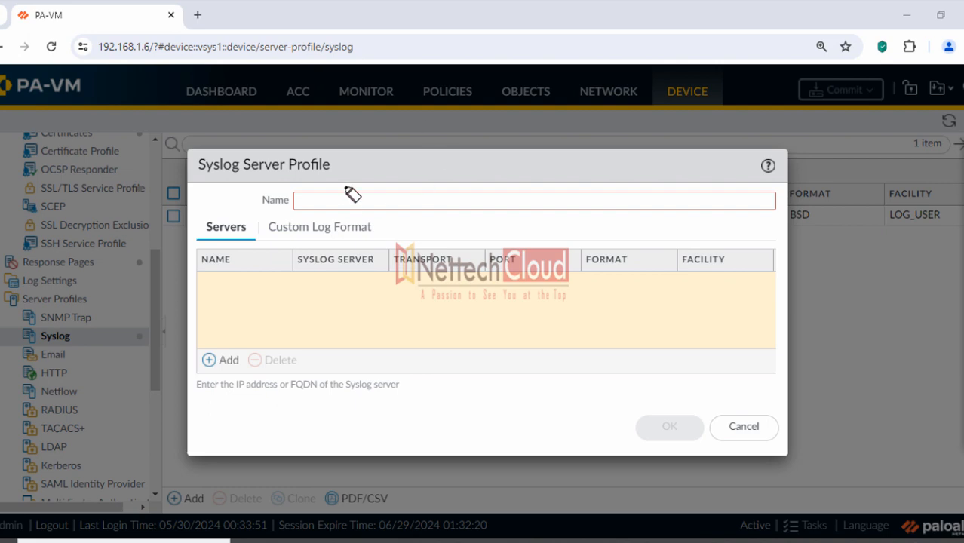
{"action": "left_click_drag", "start_coordinate": [260, 200], "coordinate": [302, 201]}
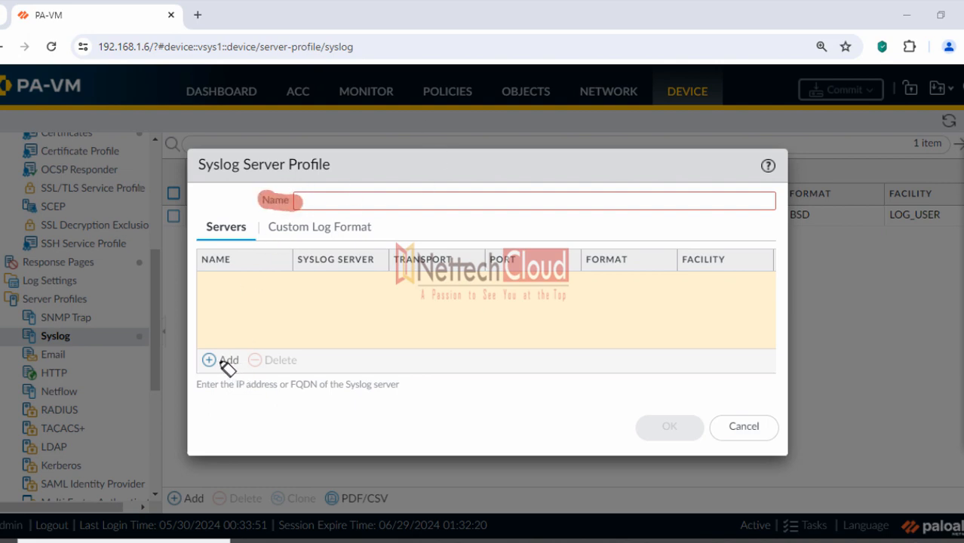
{"action": "left_click_drag", "start_coordinate": [202, 360], "coordinate": [238, 360]}
{"action": "left_click_drag", "start_coordinate": [202, 283], "coordinate": [243, 283]}
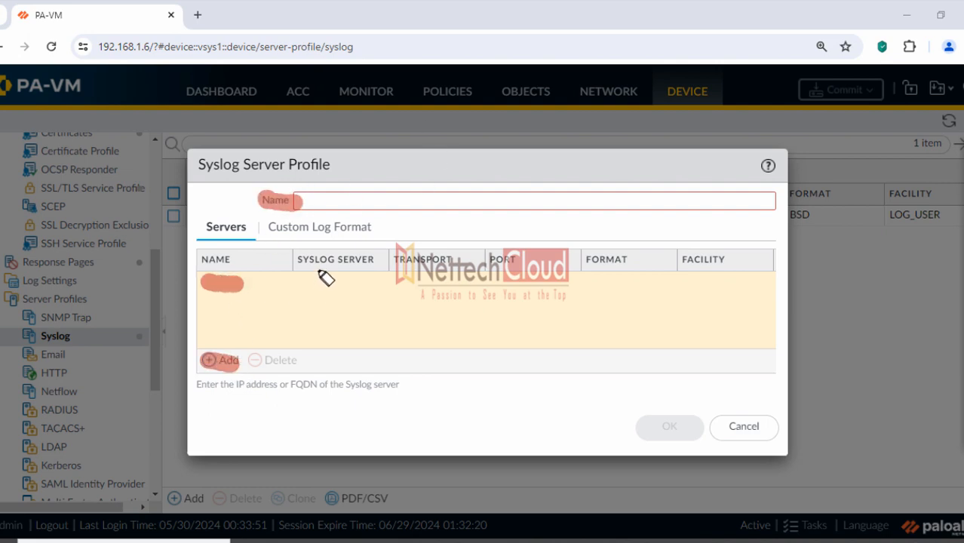
{"action": "left_click_drag", "start_coordinate": [297, 259], "coordinate": [372, 260]}
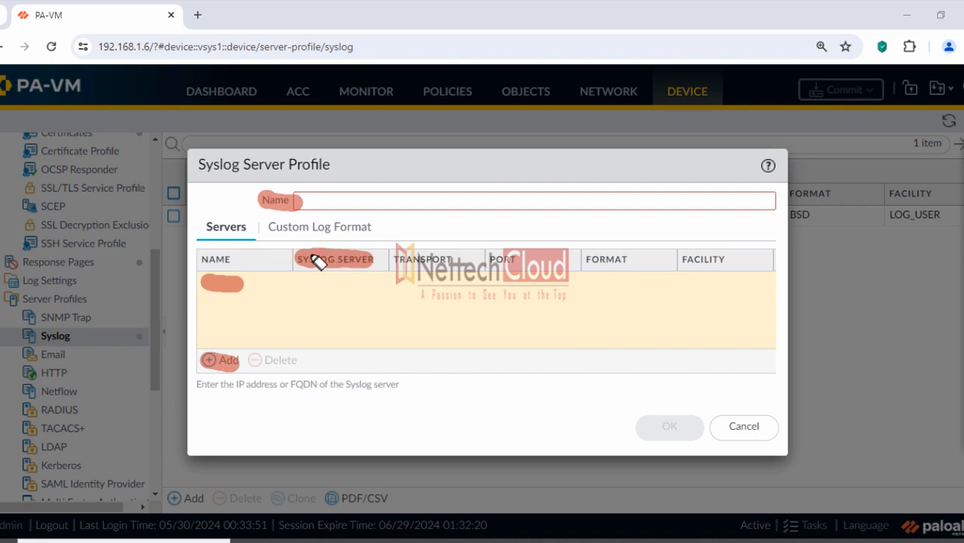
{"action": "left_click", "coordinate": [962, 369]}
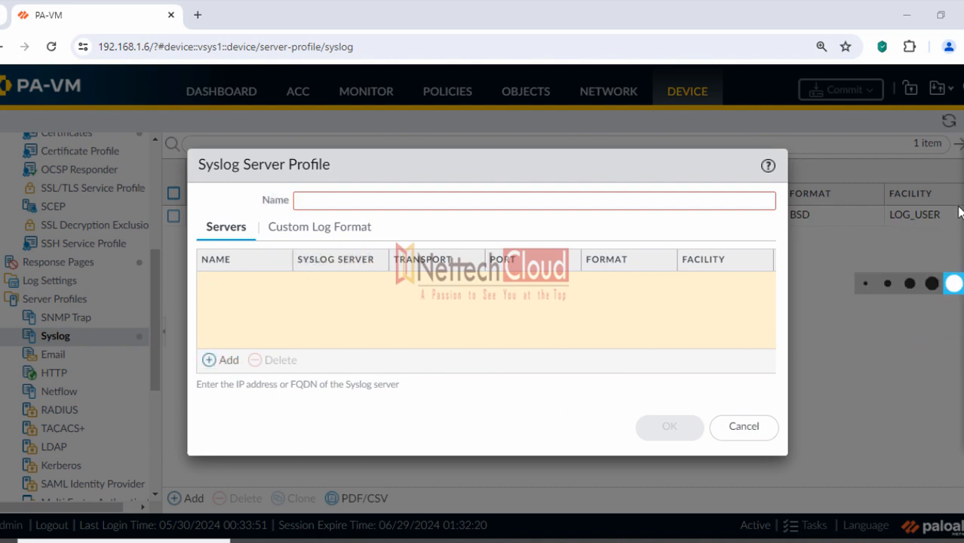
Add a server entry row to the draft profile, then cancel it without saving
{"action": "left_click", "coordinate": [221, 362]}
{"action": "left_click", "coordinate": [242, 284]}
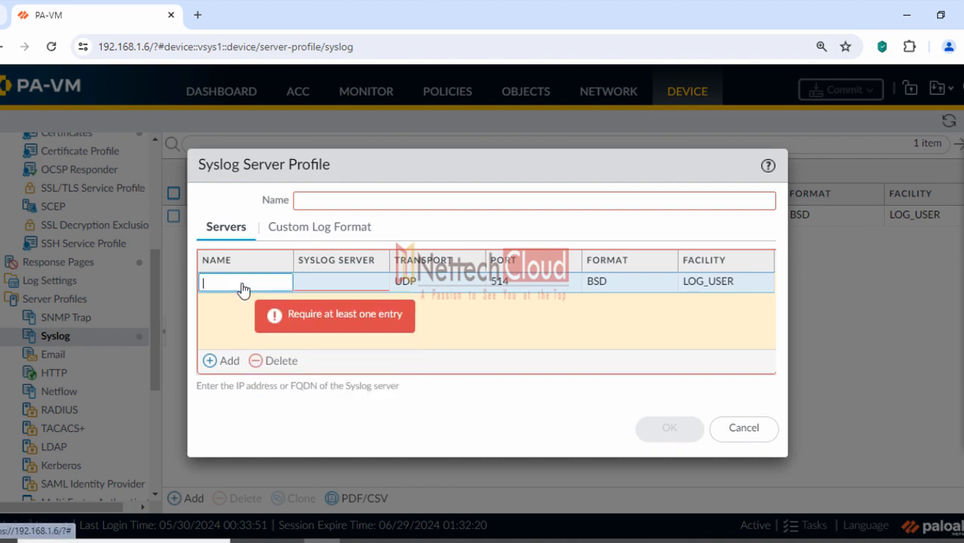
{"action": "left_click", "coordinate": [323, 282]}
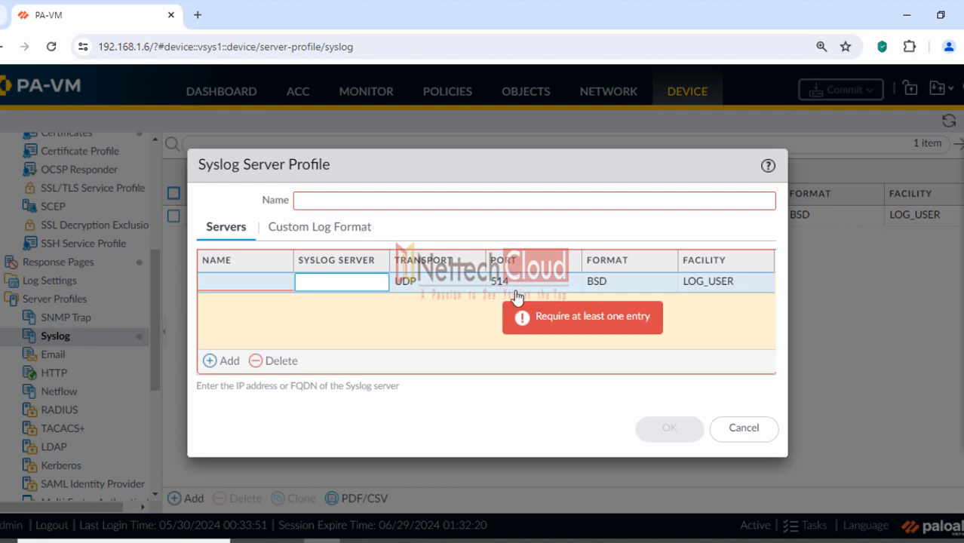
{"action": "left_click", "coordinate": [261, 279]}
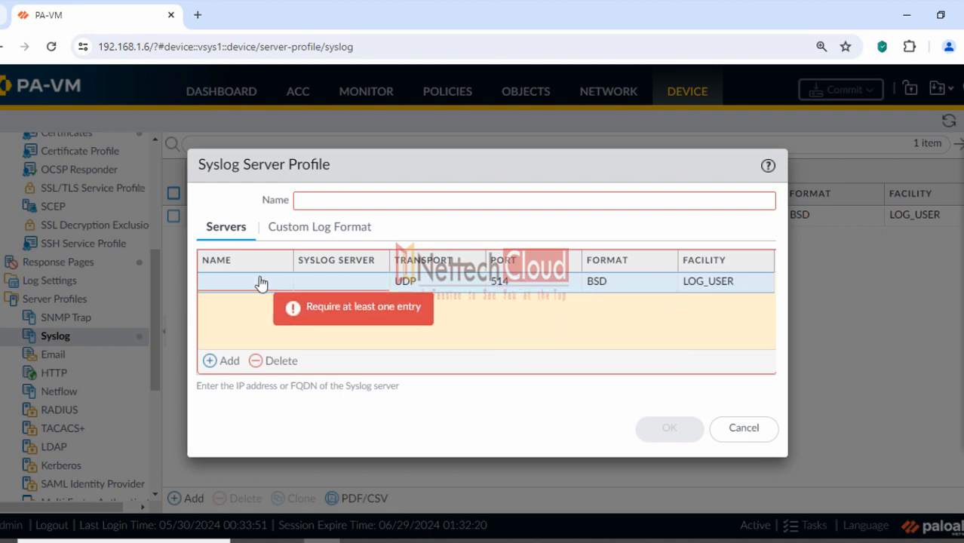
{"action": "left_click", "coordinate": [769, 436]}
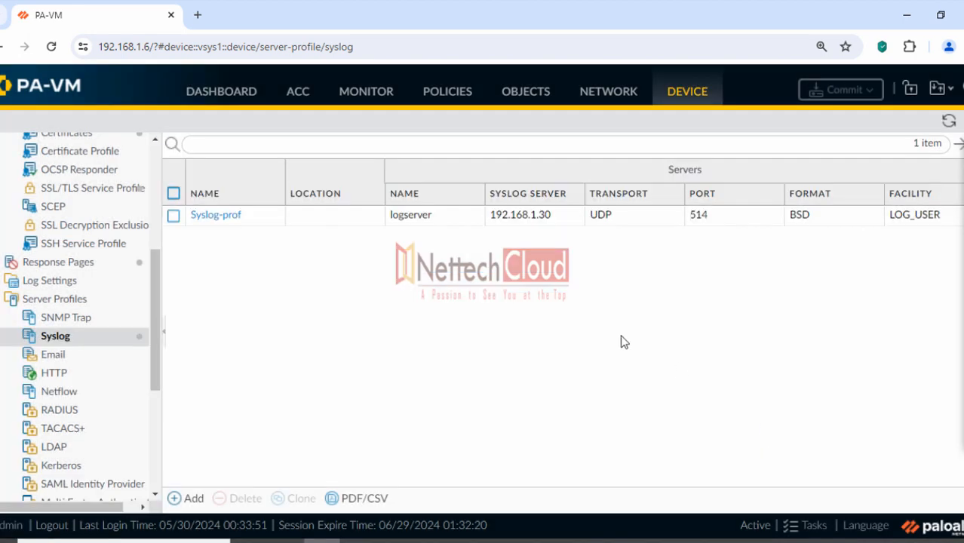
Inspect the existing Syslog-prof profile (192.168.1.30, UDP 514) and return to the PDF guide
{"action": "left_click", "coordinate": [227, 217]}
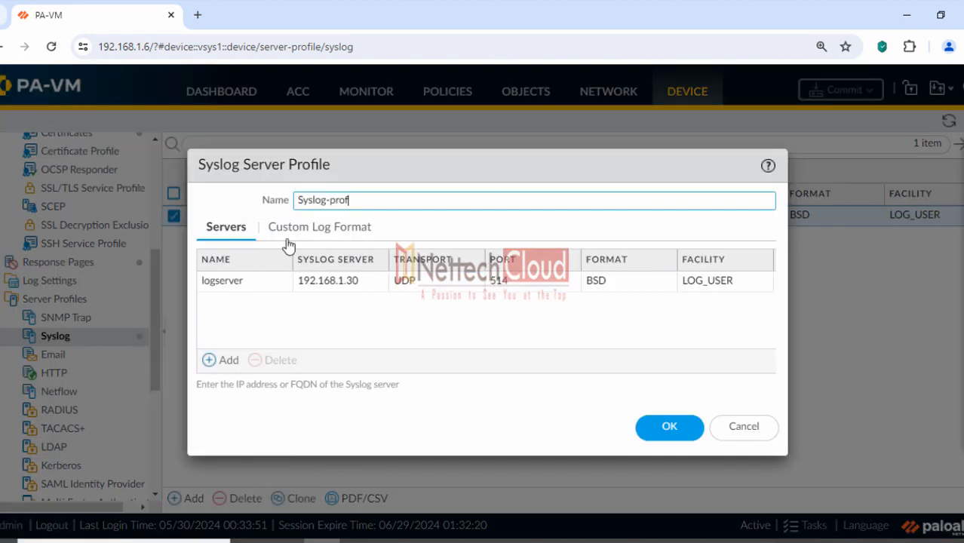
{"action": "left_click", "coordinate": [736, 435]}
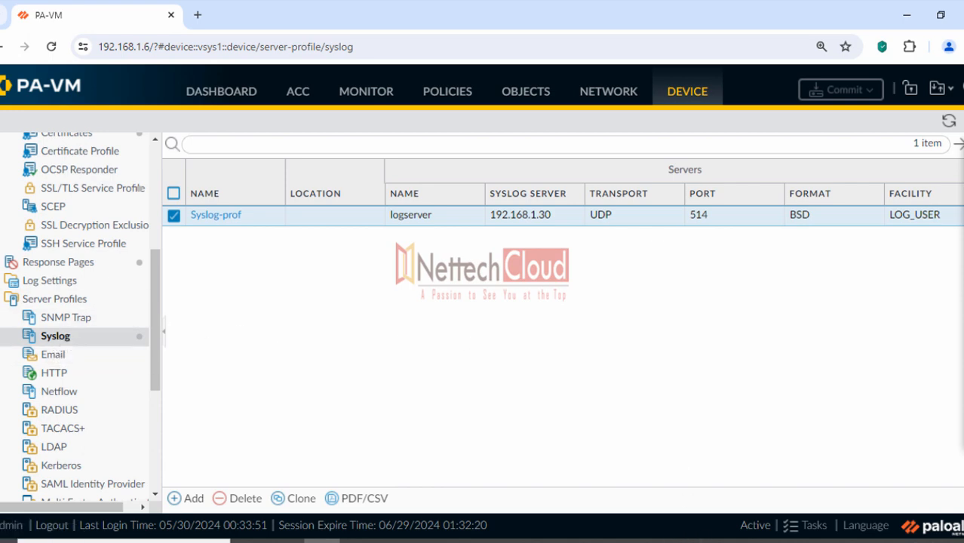
{"action": "key", "text": "alt+Tab"}
Review the Syslog Audit and Remediation steps, select 'Log Settings', and minimize the PDF
{"action": "left_click", "coordinate": [284, 239]}
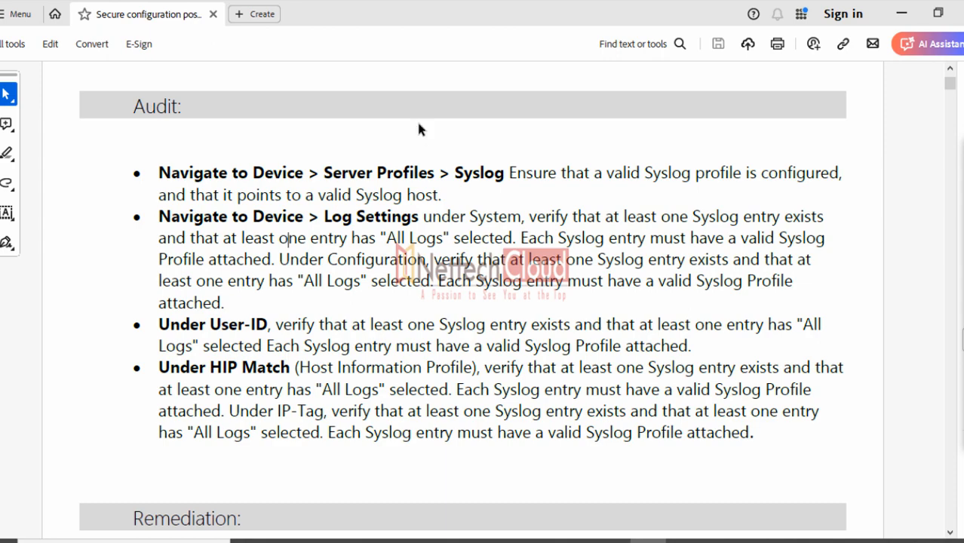
{"action": "scroll", "coordinate": [419, 130], "scroll_direction": "up", "scroll_amount": 5}
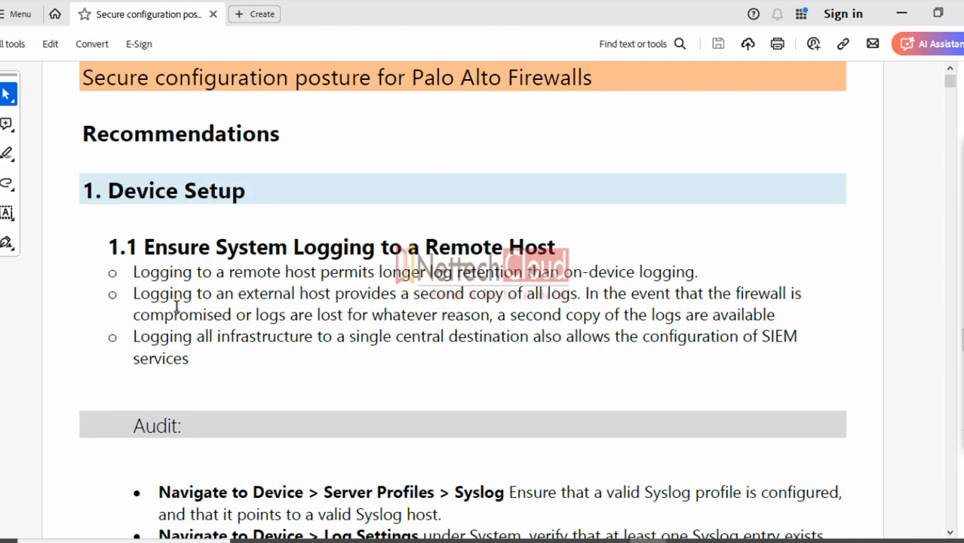
{"action": "scroll", "coordinate": [244, 309], "scroll_direction": "down", "scroll_amount": 5}
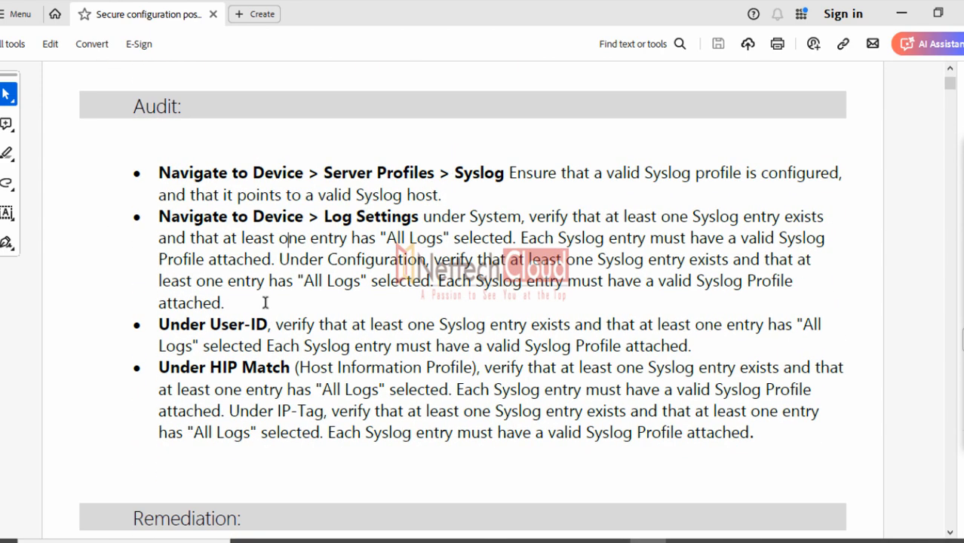
{"action": "scroll", "coordinate": [266, 303], "scroll_direction": "down", "scroll_amount": 2}
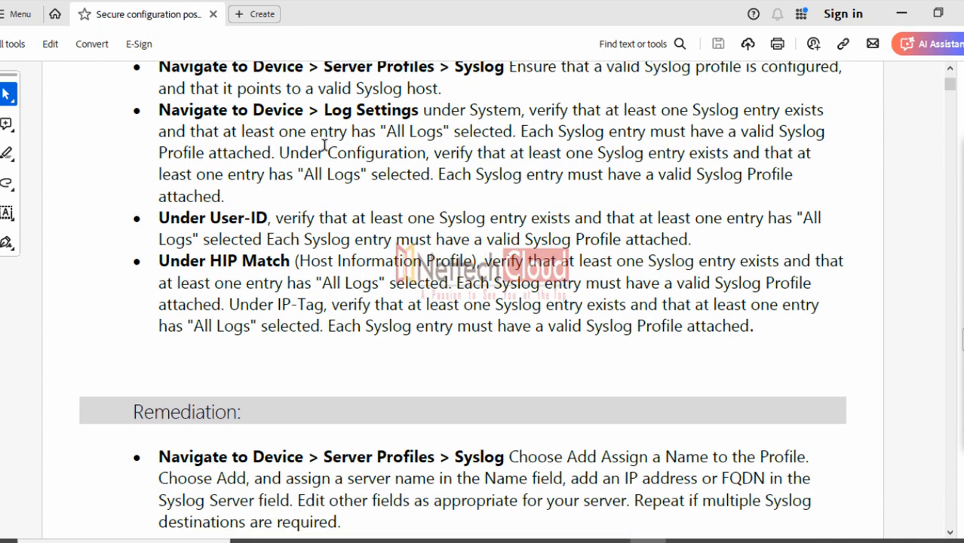
{"action": "left_click_drag", "start_coordinate": [327, 111], "coordinate": [376, 112]}
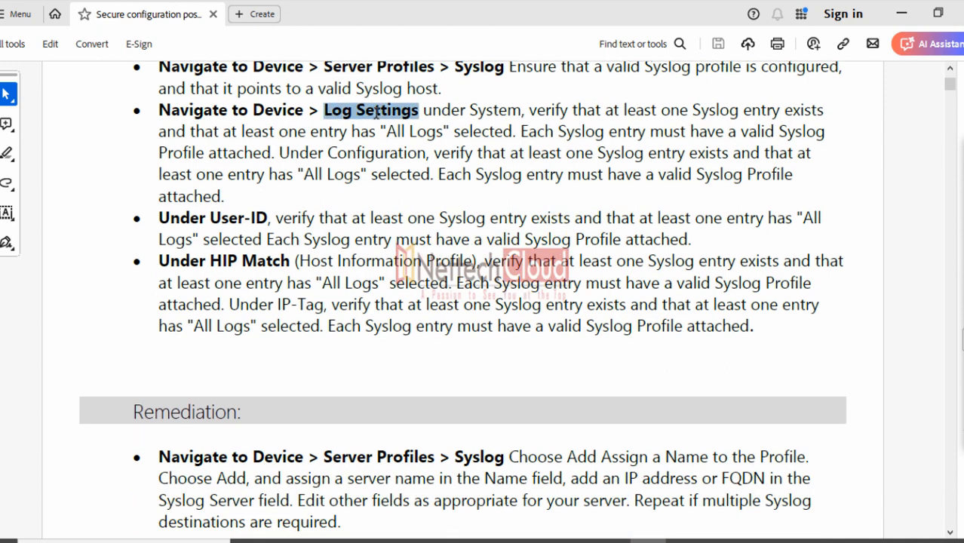
{"action": "left_click", "coordinate": [901, 14]}
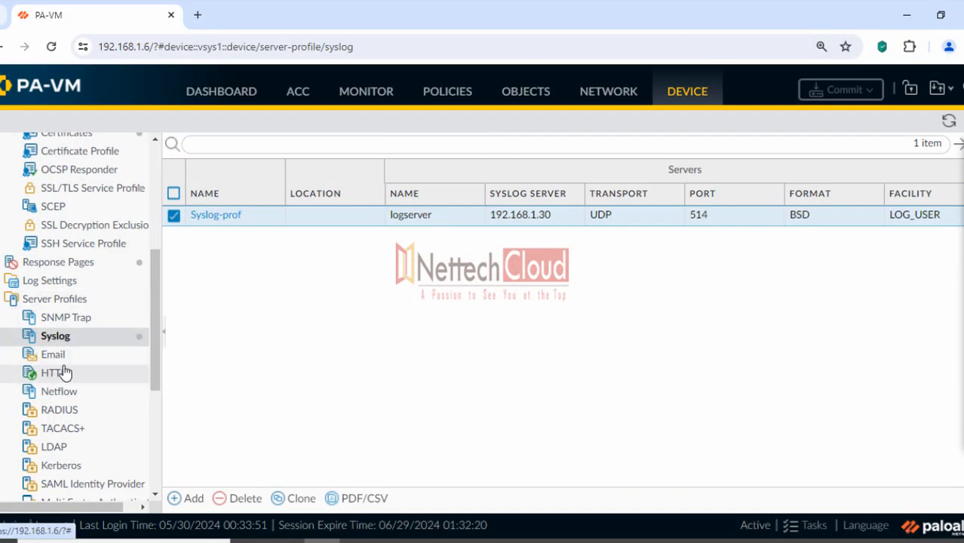
Open Device > Log Settings and circle the System and Configuration section headings
{"action": "left_click", "coordinate": [45, 290]}
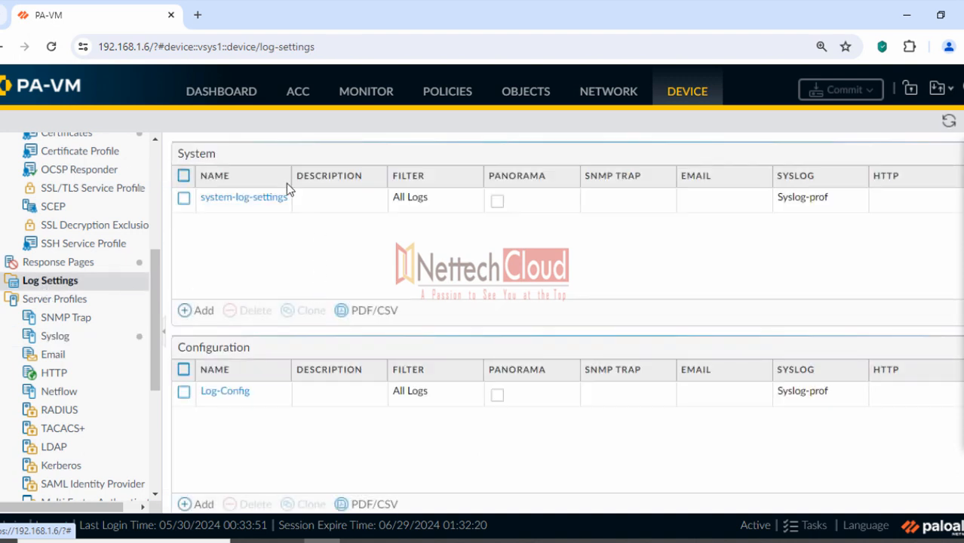
{"action": "mouse_move", "coordinate": [963, 224]}
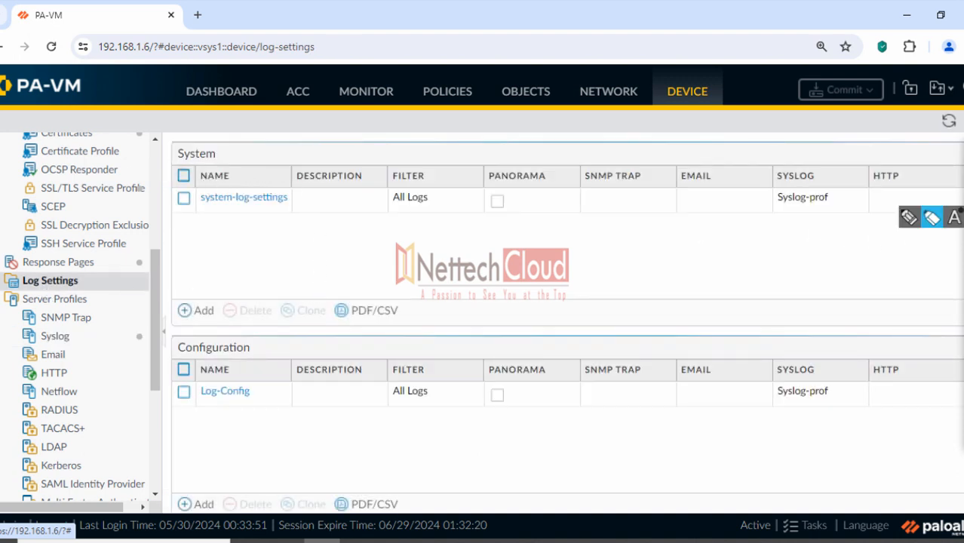
{"action": "left_click", "coordinate": [930, 225]}
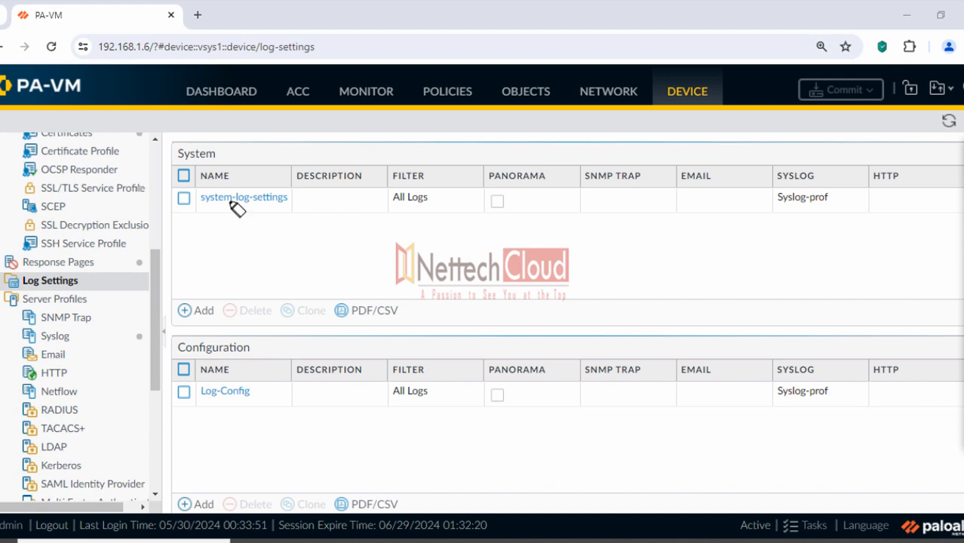
{"action": "mouse_move", "coordinate": [205, 155]}
{"action": "left_mouse_down"}
{"action": "mouse_move", "coordinate": [230, 161]}
{"action": "mouse_move", "coordinate": [189, 174]}
{"action": "left_mouse_up"}
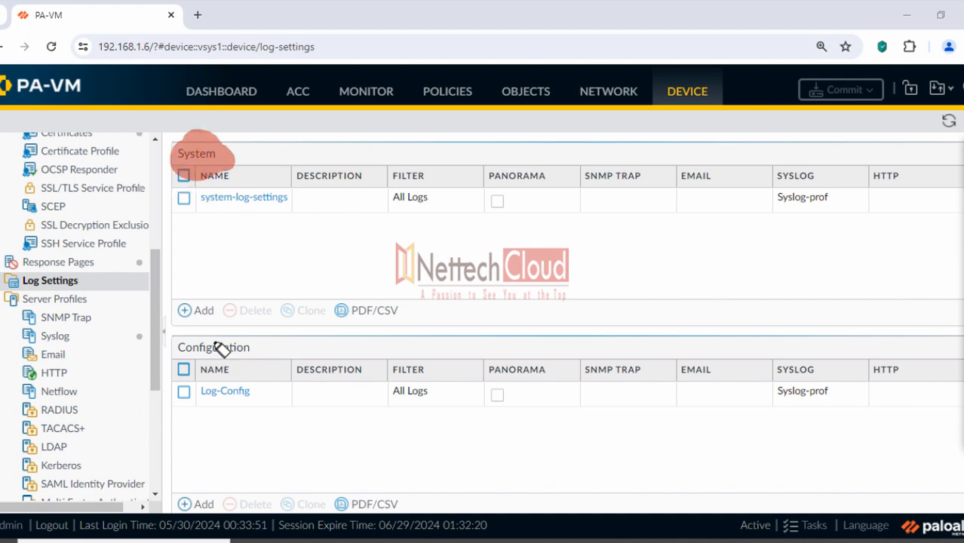
{"action": "mouse_move", "coordinate": [217, 344]}
{"action": "left_mouse_down"}
{"action": "mouse_move", "coordinate": [226, 345]}
{"action": "mouse_move", "coordinate": [185, 364]}
{"action": "left_mouse_up"}
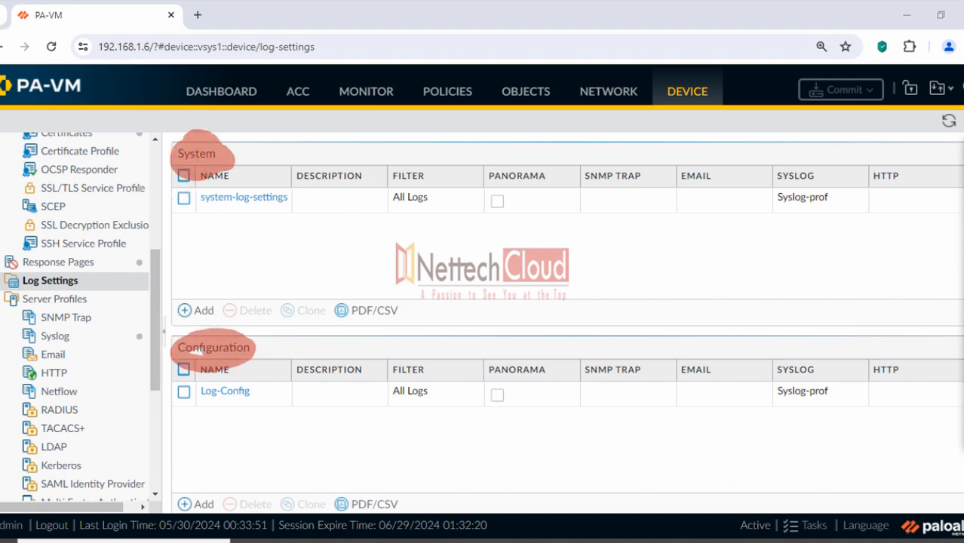
{"action": "left_click", "coordinate": [962, 378]}
{"action": "left_click", "coordinate": [934, 174]}
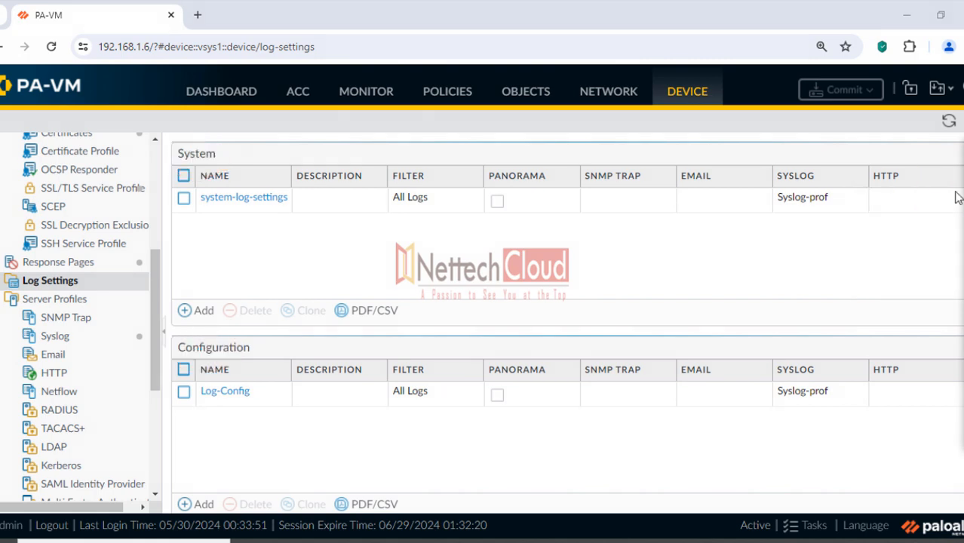
Scroll through the User-ID, HIP Match and IP-Tag tables forwarding to Syslog-prof
{"action": "scroll", "coordinate": [697, 344], "scroll_direction": "down", "scroll_amount": 5}
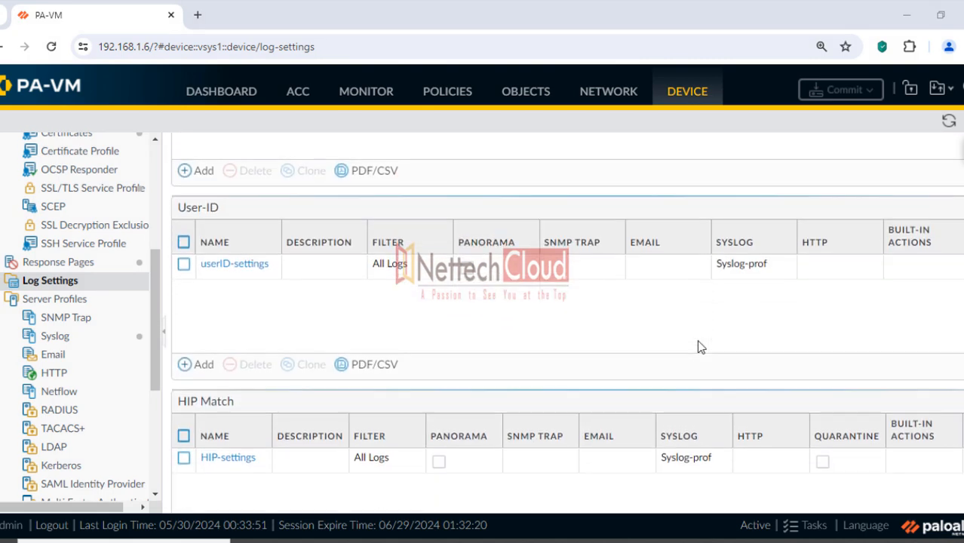
{"action": "scroll", "coordinate": [503, 313], "scroll_direction": "down", "scroll_amount": 1}
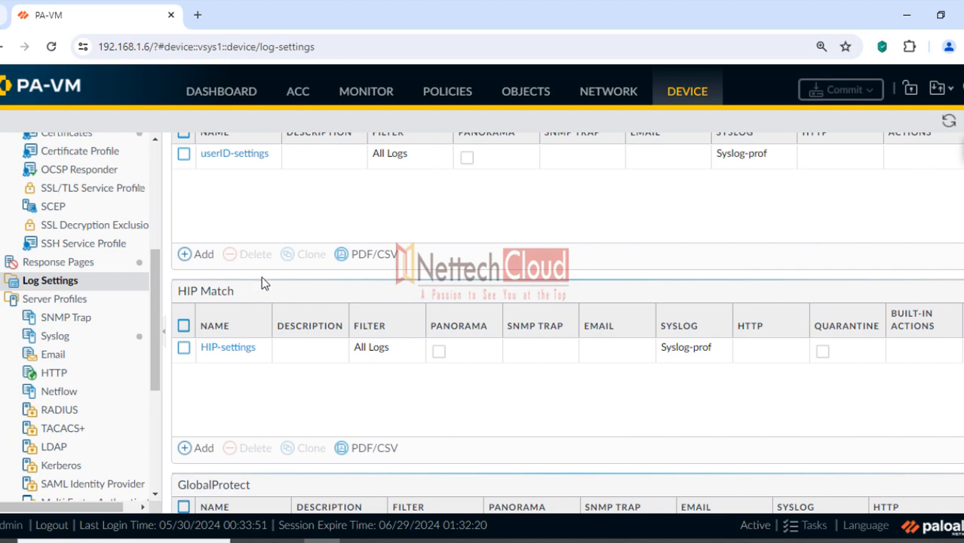
{"action": "scroll", "coordinate": [261, 276], "scroll_direction": "down", "scroll_amount": 1}
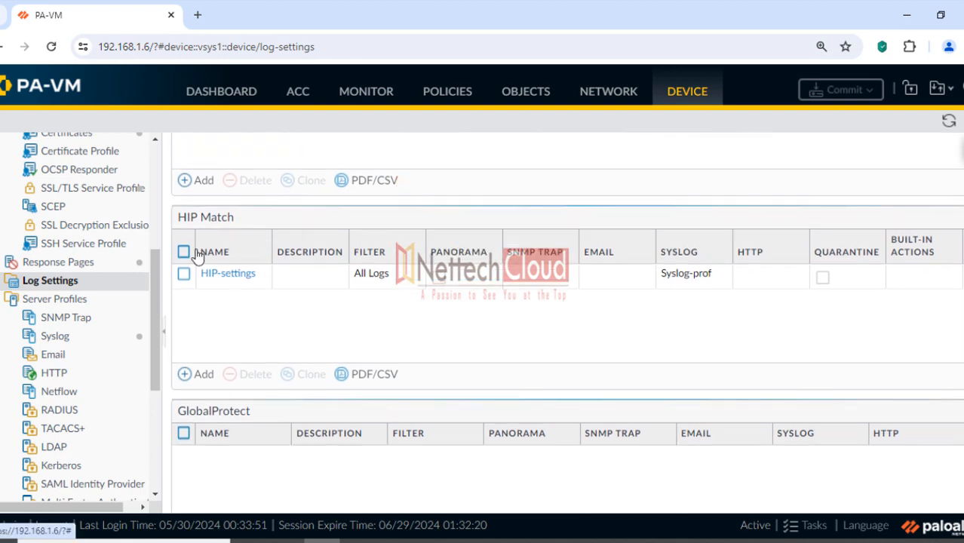
{"action": "scroll", "coordinate": [197, 256], "scroll_direction": "down", "scroll_amount": 2}
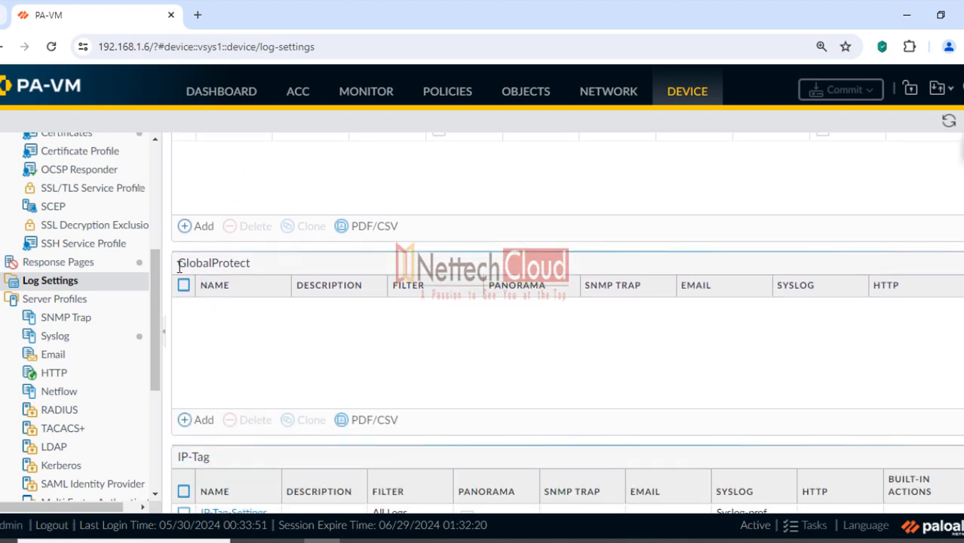
{"action": "scroll", "coordinate": [256, 317], "scroll_direction": "down", "scroll_amount": 2}
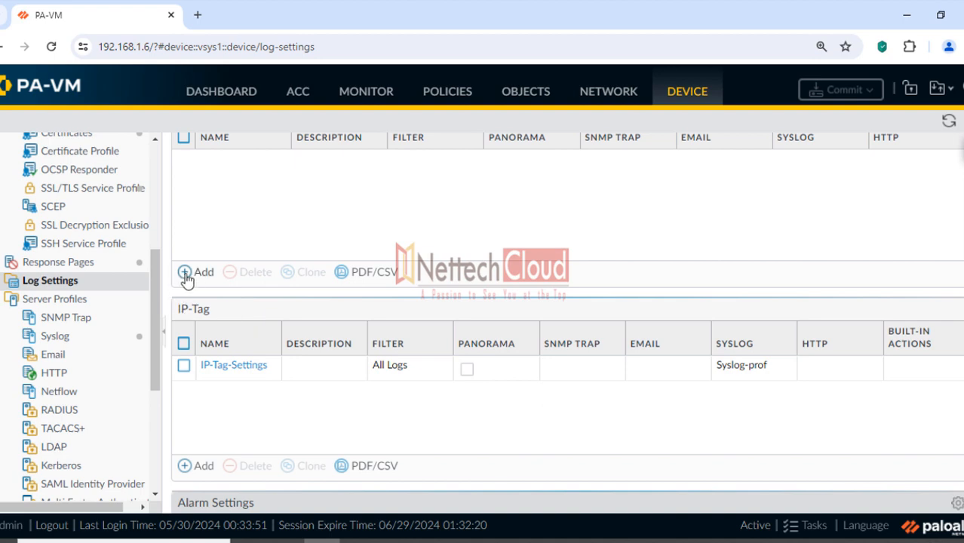
{"action": "scroll", "coordinate": [264, 302], "scroll_direction": "down", "scroll_amount": 5}
{"action": "scroll", "coordinate": [294, 298], "scroll_direction": "up", "scroll_amount": 16}
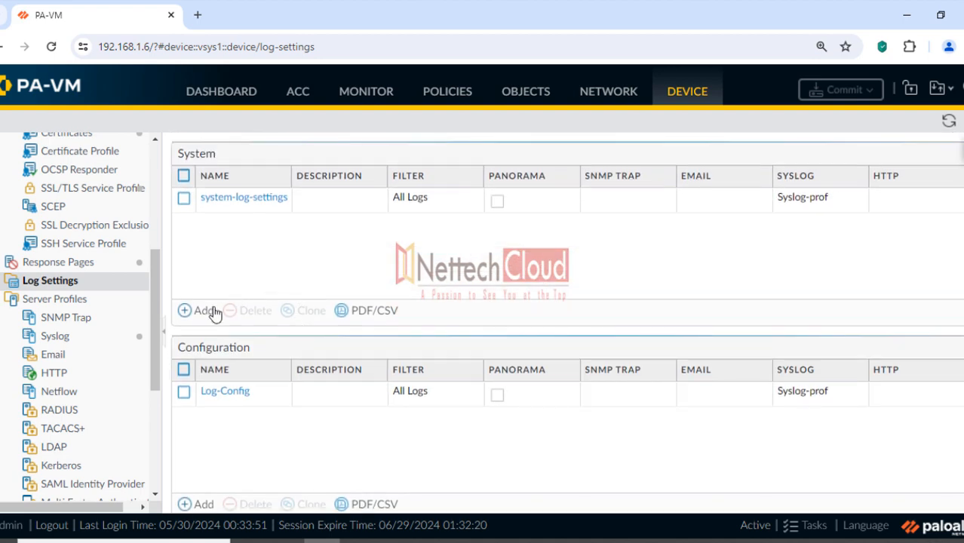
{"action": "left_click", "coordinate": [204, 310]}
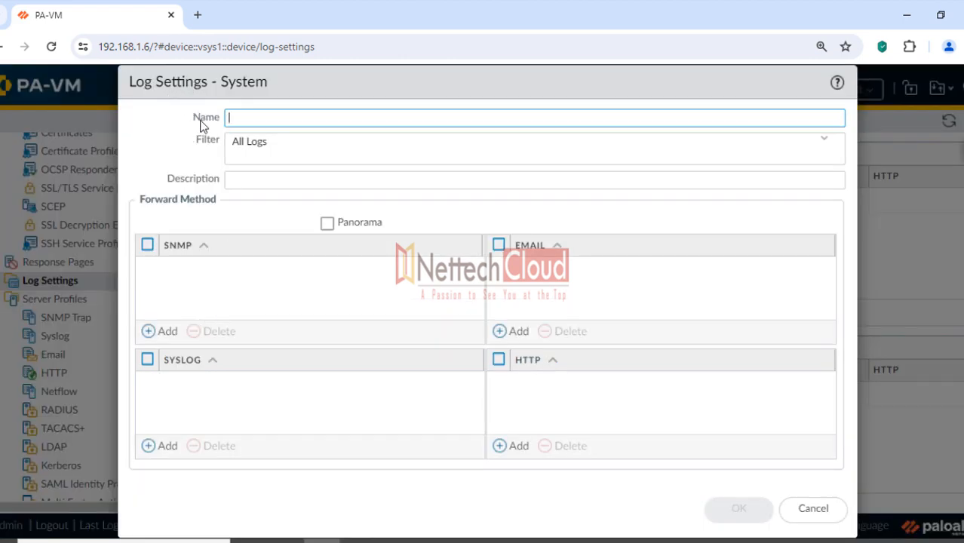
{"action": "left_click", "coordinate": [157, 446]}
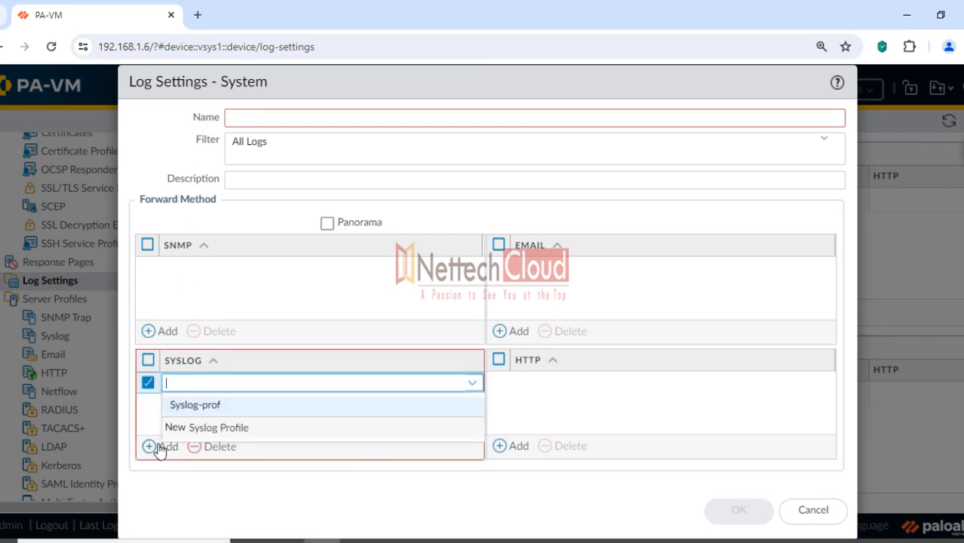
{"action": "left_click", "coordinate": [185, 405]}
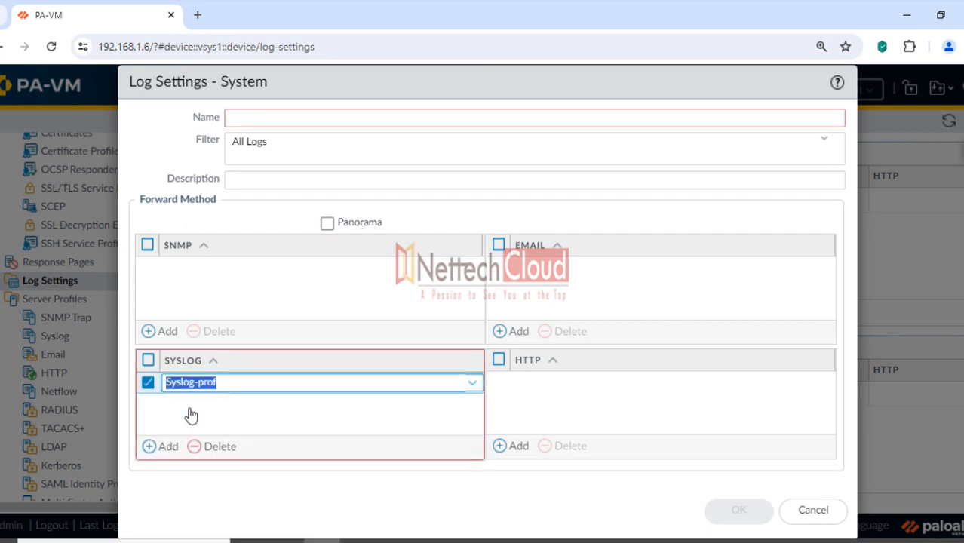
{"action": "left_click", "coordinate": [264, 500]}
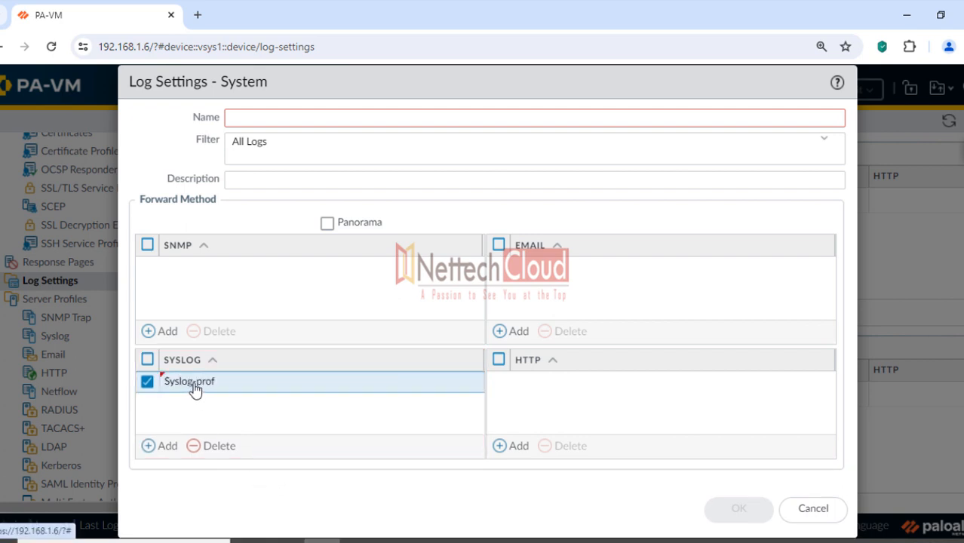
{"action": "left_click", "coordinate": [811, 510]}
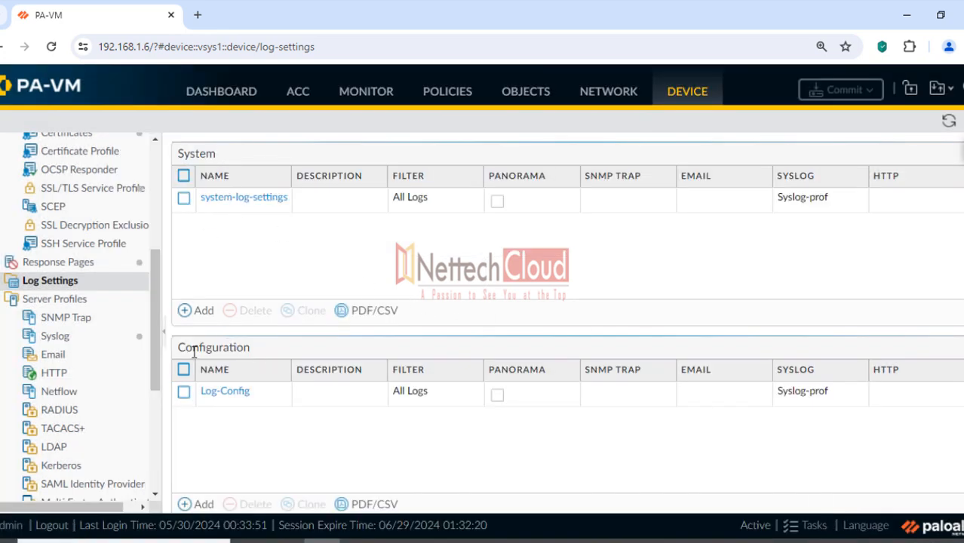
{"action": "scroll", "coordinate": [322, 291], "scroll_direction": "down", "scroll_amount": 1}
{"action": "scroll", "coordinate": [318, 290], "scroll_direction": "down", "scroll_amount": 4}
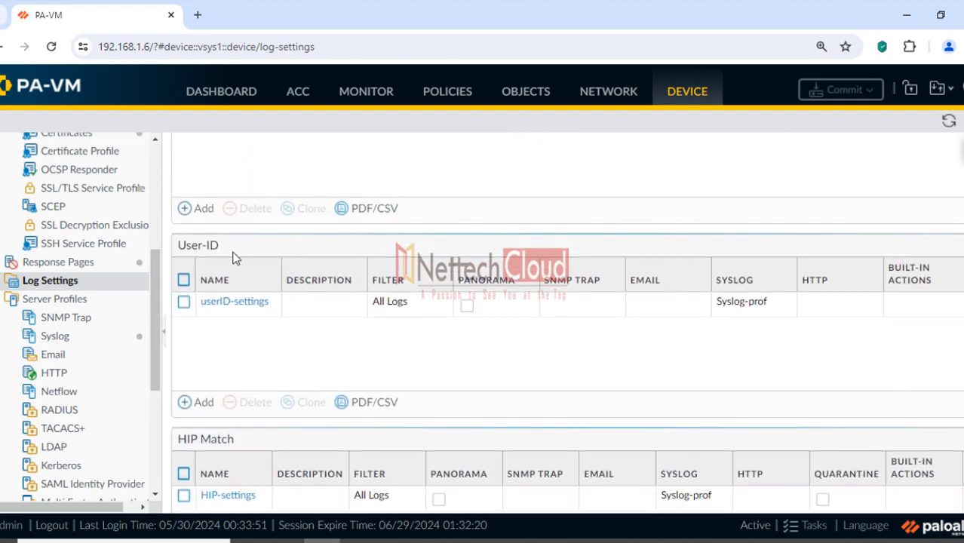
{"action": "scroll", "coordinate": [234, 259], "scroll_direction": "up", "scroll_amount": 4}
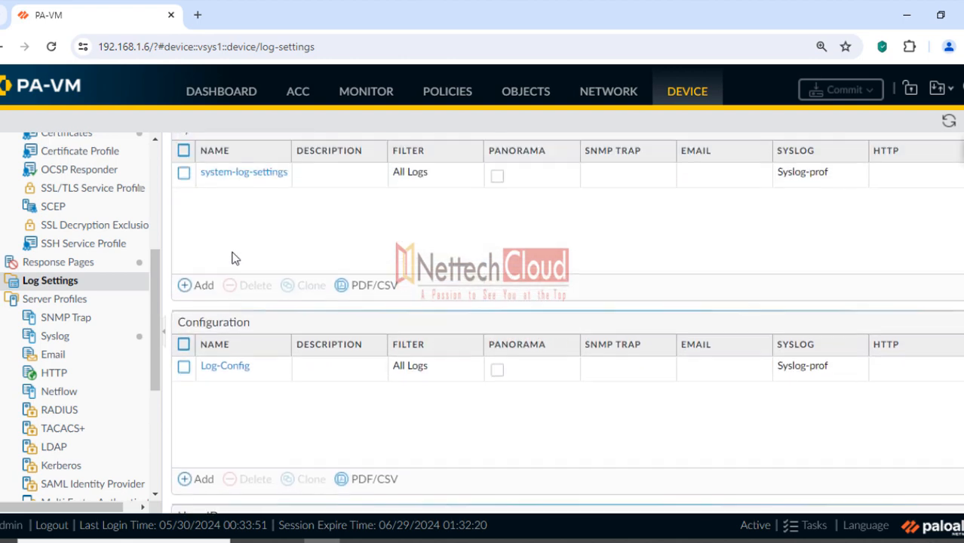
{"action": "left_click", "coordinate": [238, 201]}
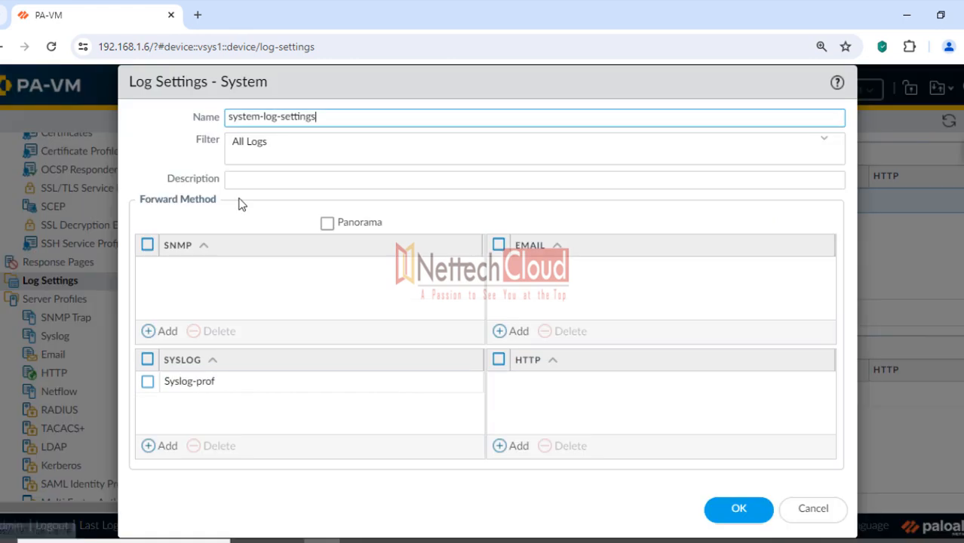
{"action": "left_click", "coordinate": [958, 174]}
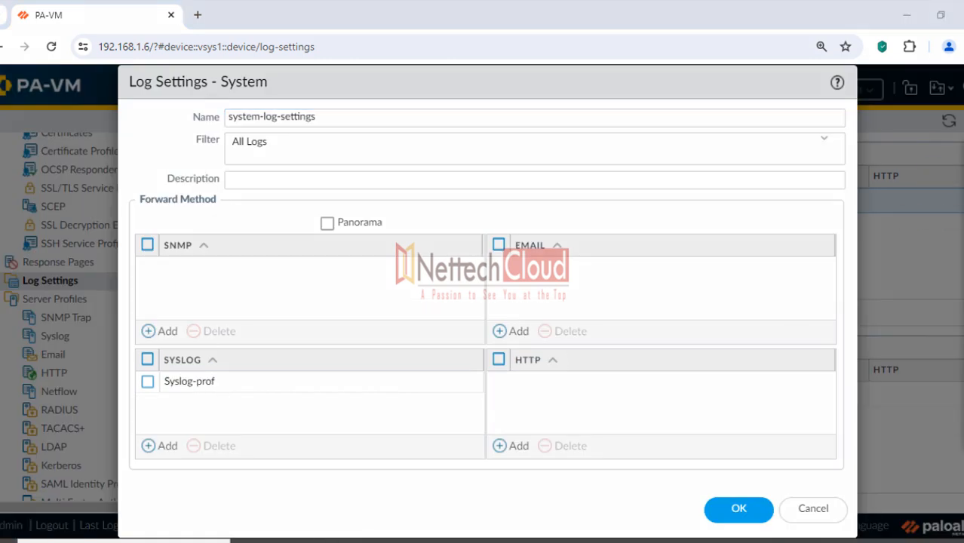
{"action": "left_click", "coordinate": [932, 218]}
{"action": "left_click_drag", "start_coordinate": [148, 381], "coordinate": [234, 382]}
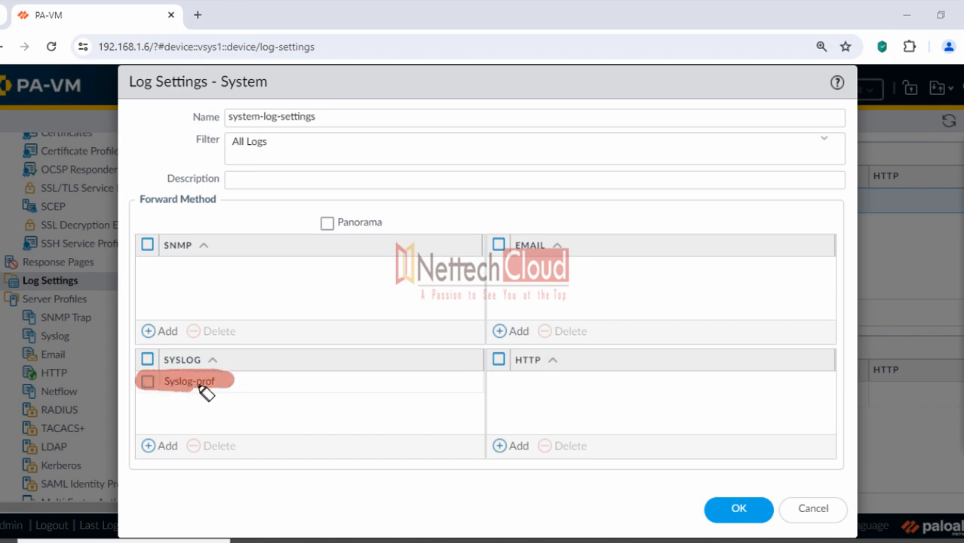
{"action": "left_click_drag", "start_coordinate": [227, 82], "coordinate": [270, 83]}
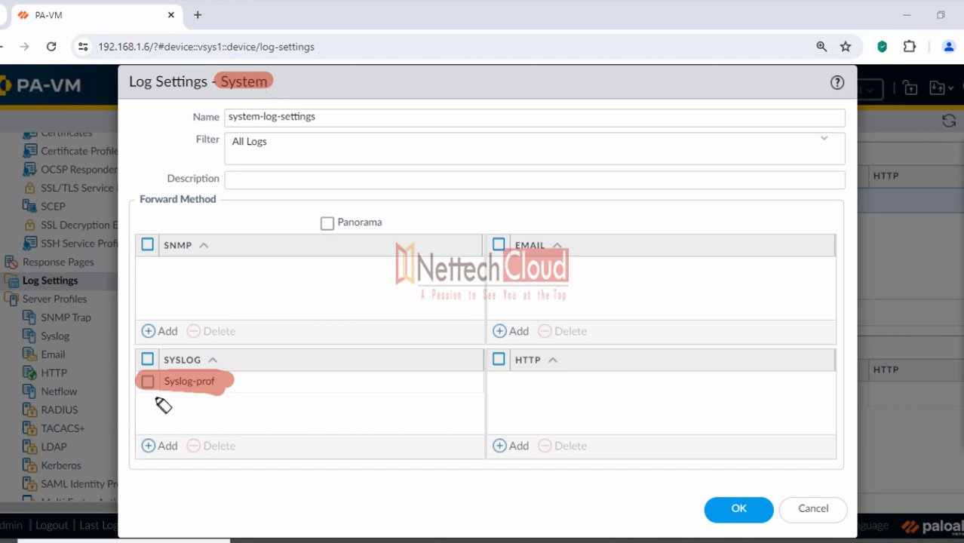
{"action": "left_click_drag", "start_coordinate": [166, 395], "coordinate": [221, 398]}
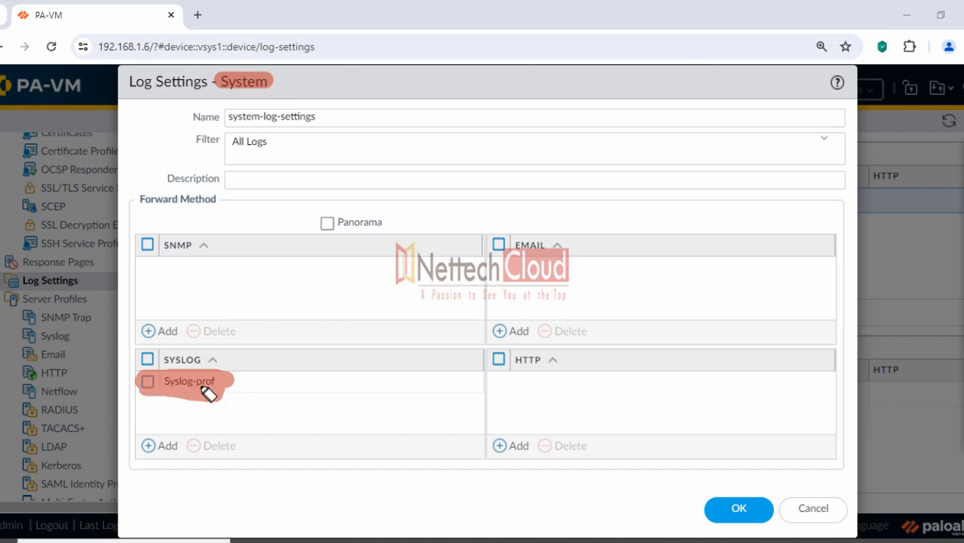
{"action": "left_click", "coordinate": [932, 173]}
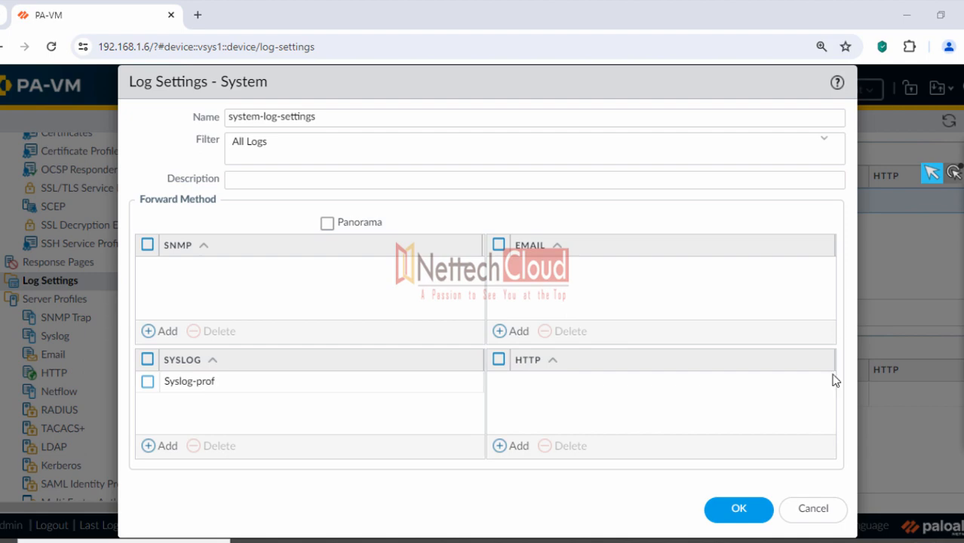
{"action": "left_click", "coordinate": [813, 509]}
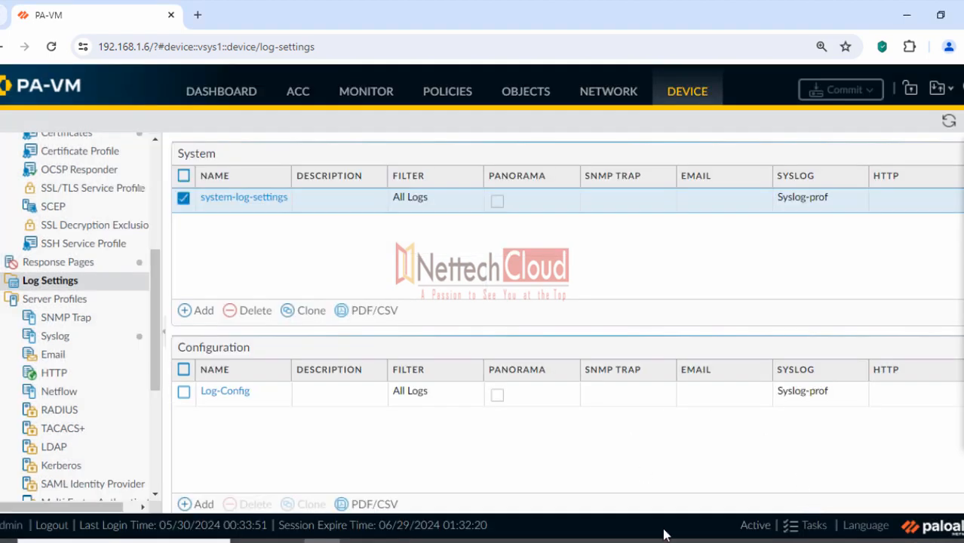
{"action": "key", "text": "alt+Tab"}
Scroll past the Syslog remediation screenshots down to section 1.2 on SNMPv3 traps
{"action": "scroll", "coordinate": [202, 162], "scroll_direction": "up", "scroll_amount": 3}
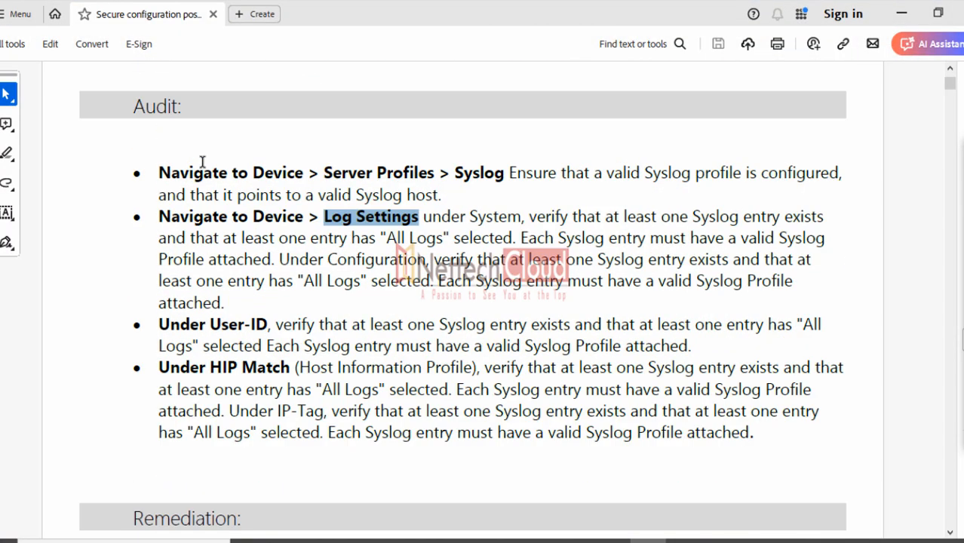
{"action": "left_click_drag", "start_coordinate": [167, 175], "coordinate": [351, 390]}
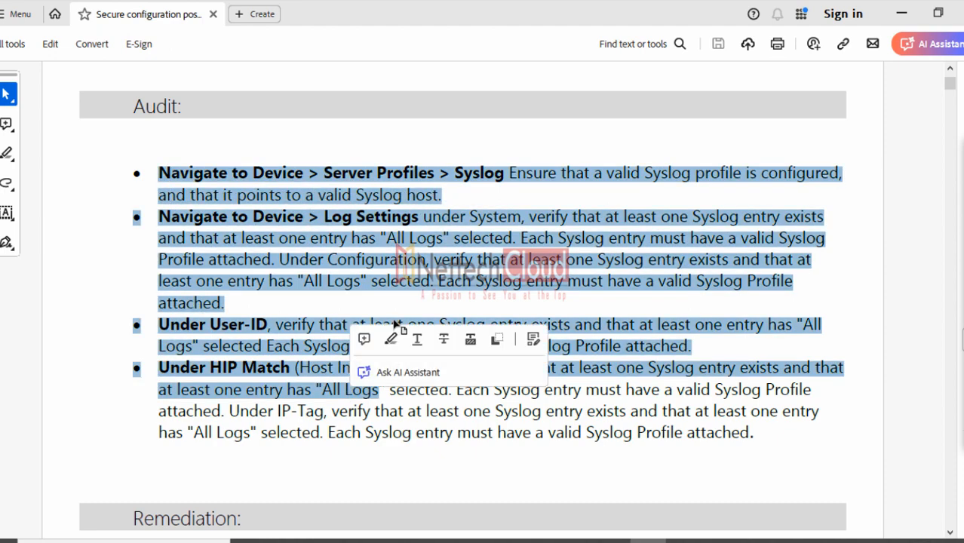
{"action": "scroll", "coordinate": [396, 317], "scroll_direction": "down", "scroll_amount": 10}
{"action": "scroll", "coordinate": [398, 310], "scroll_direction": "down", "scroll_amount": 8}
{"action": "scroll", "coordinate": [402, 266], "scroll_direction": "down", "scroll_amount": 15}
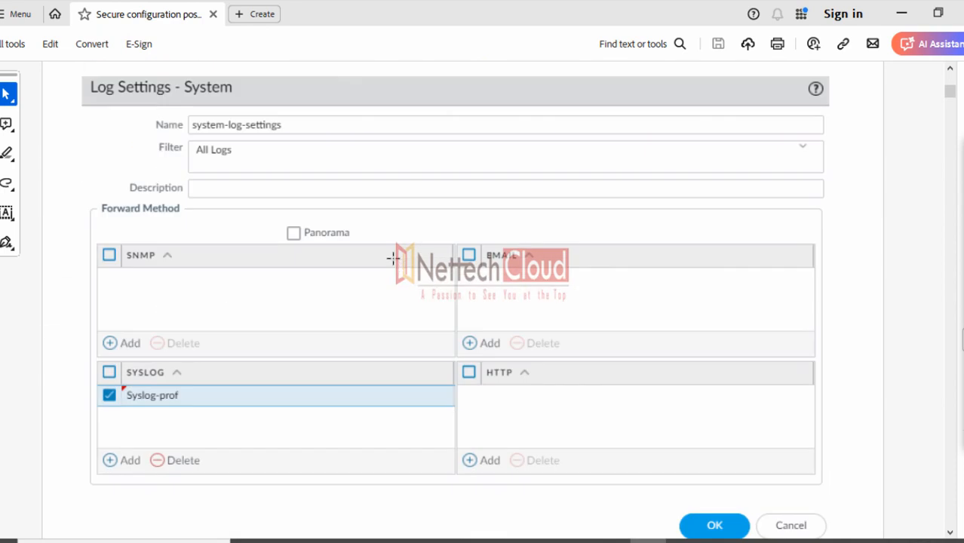
{"action": "scroll", "coordinate": [357, 236], "scroll_direction": "down", "scroll_amount": 20}
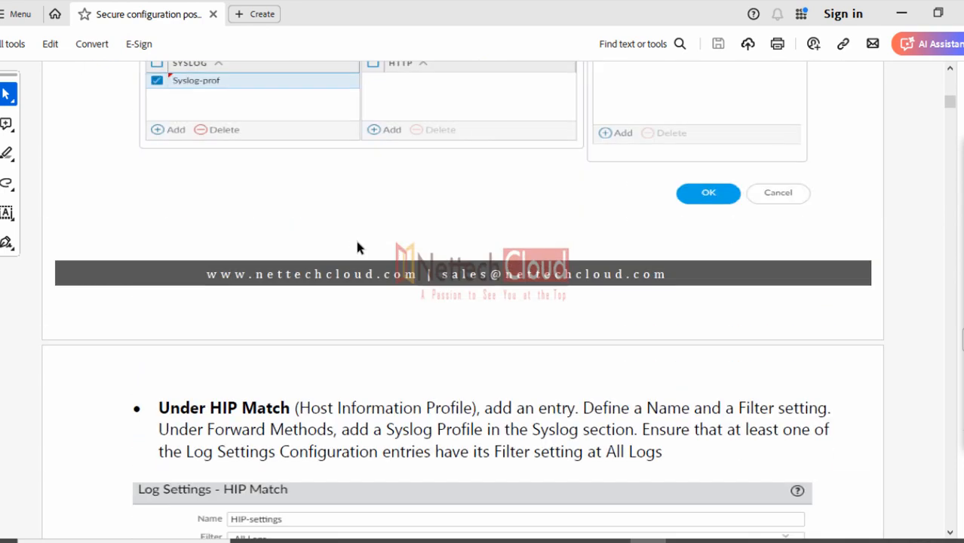
{"action": "scroll", "coordinate": [341, 235], "scroll_direction": "down", "scroll_amount": 7}
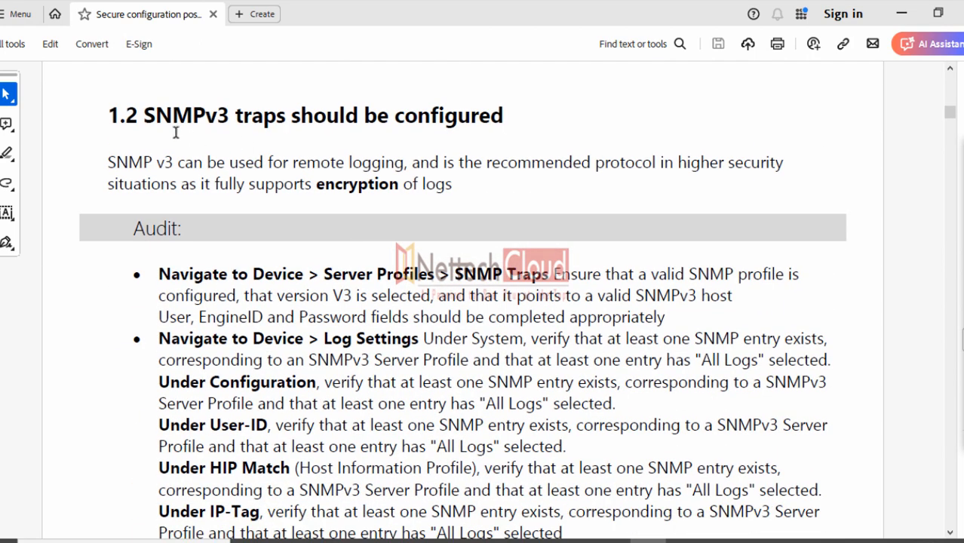
Highlight 'SNMPv3' and 'traps' in the 1.2 heading, the encryption intro sentence, and the first audit path
{"action": "left_click_drag", "start_coordinate": [143, 116], "coordinate": [227, 122]}
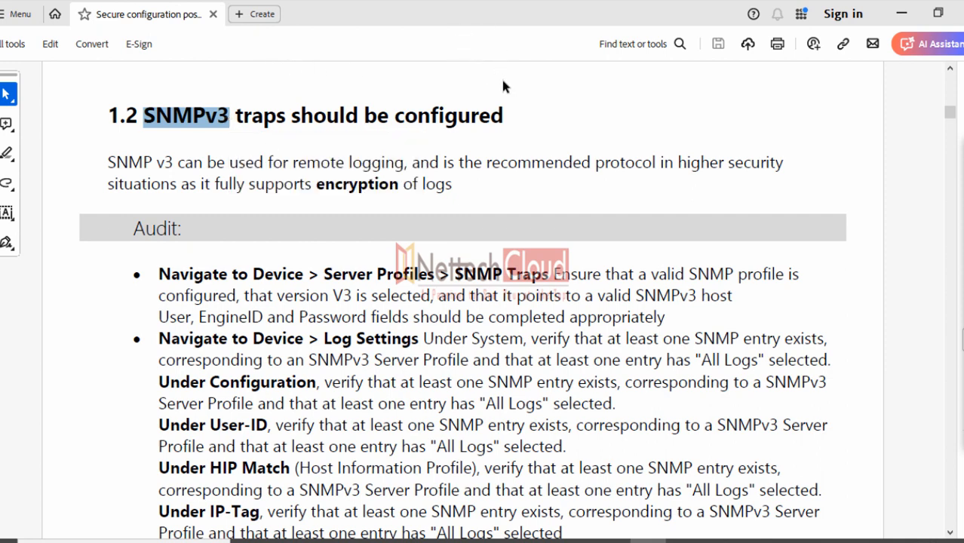
{"action": "left_click", "coordinate": [238, 147]}
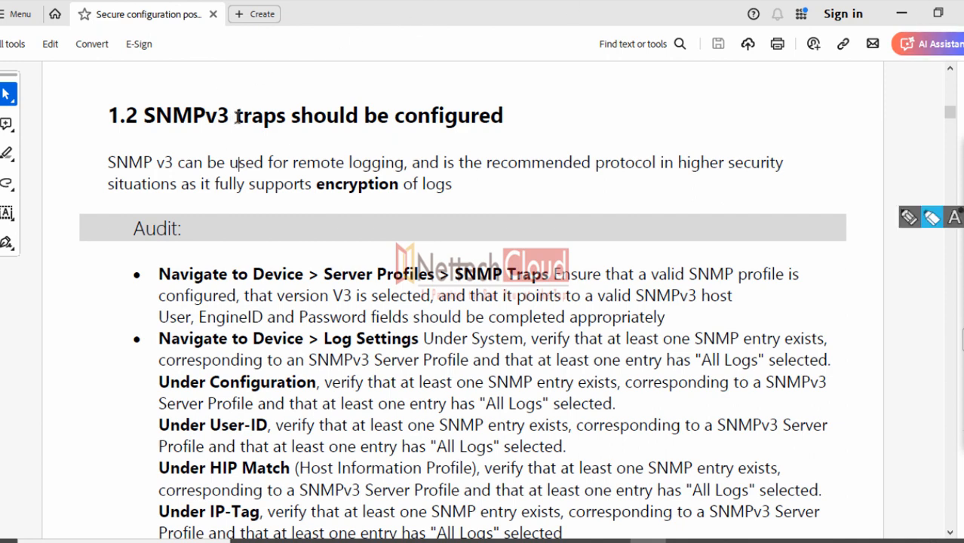
{"action": "left_click_drag", "start_coordinate": [232, 117], "coordinate": [292, 116]}
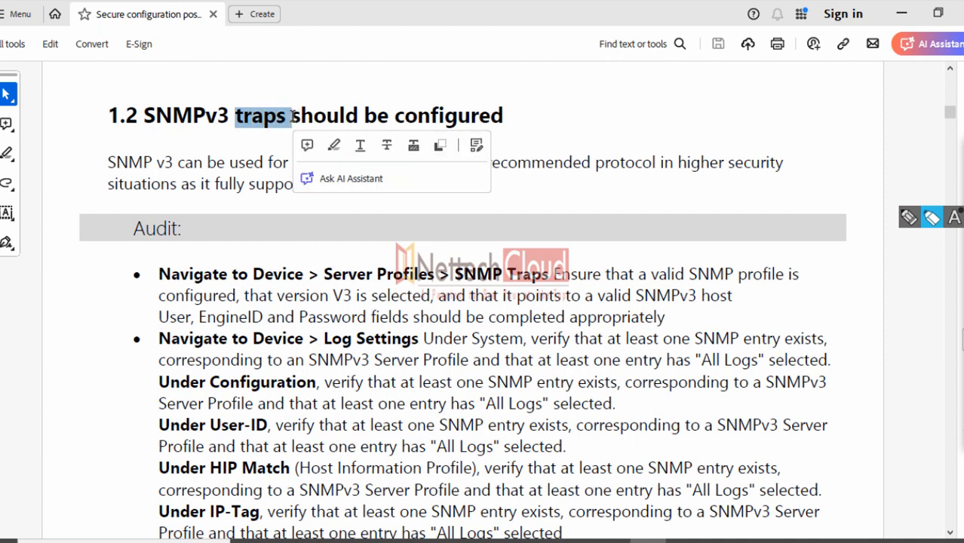
{"action": "left_click", "coordinate": [229, 150]}
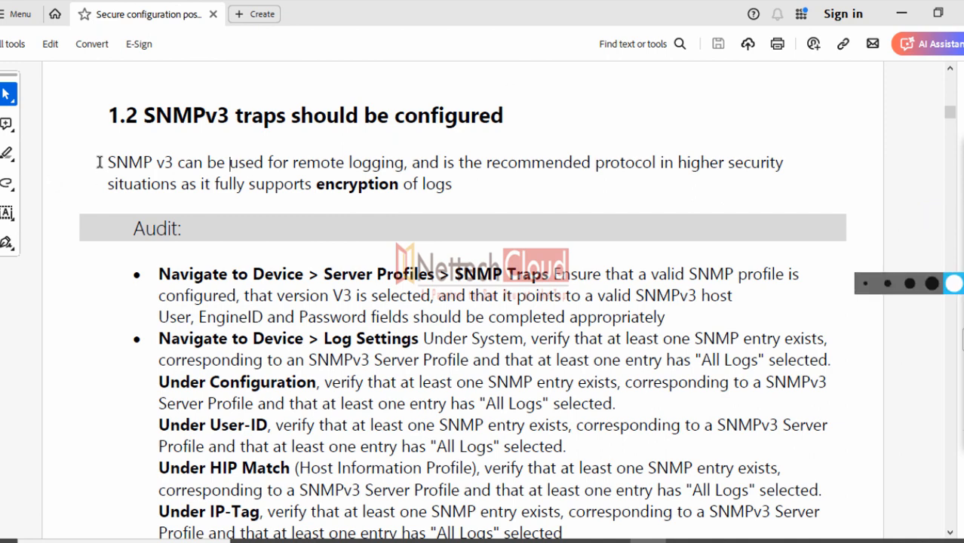
{"action": "left_click_drag", "start_coordinate": [107, 163], "coordinate": [400, 193]}
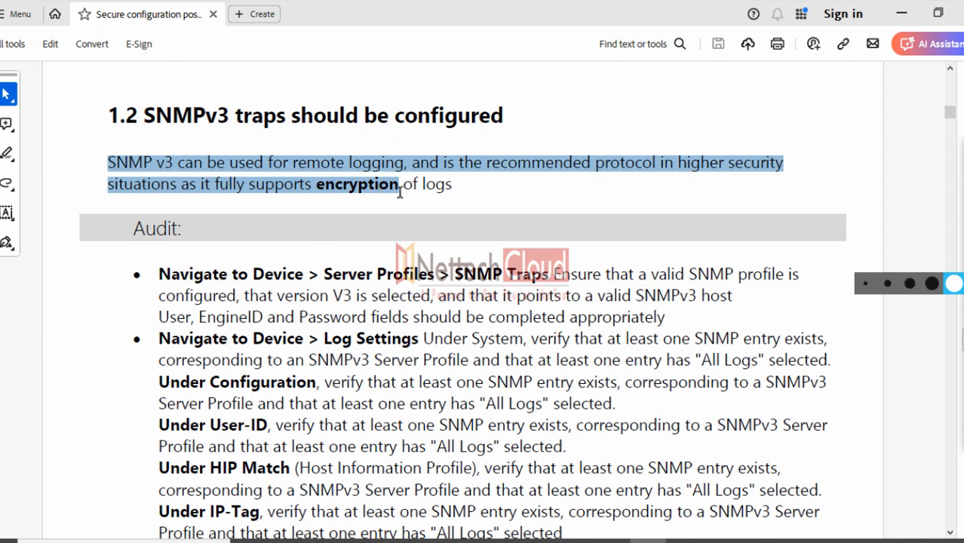
{"action": "left_click_drag", "start_coordinate": [159, 275], "coordinate": [550, 277]}
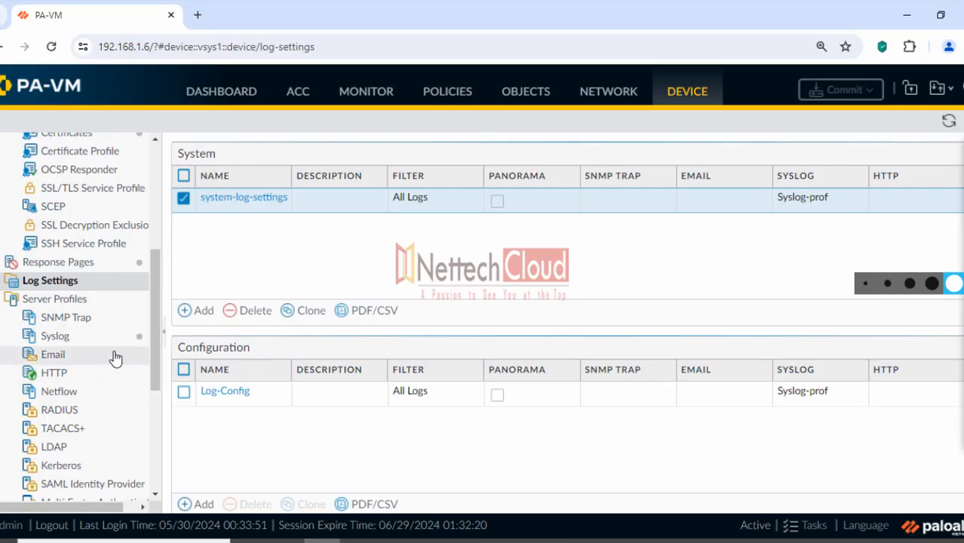
Open SNMP Trap server profiles and draft a new V3 profile with one manager row
{"action": "left_click", "coordinate": [66, 320]}
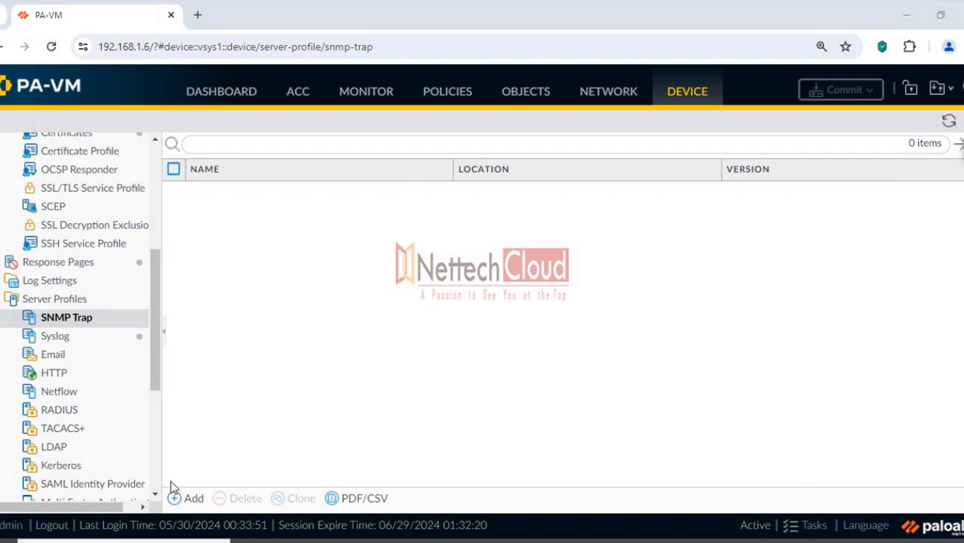
{"action": "left_click", "coordinate": [186, 498]}
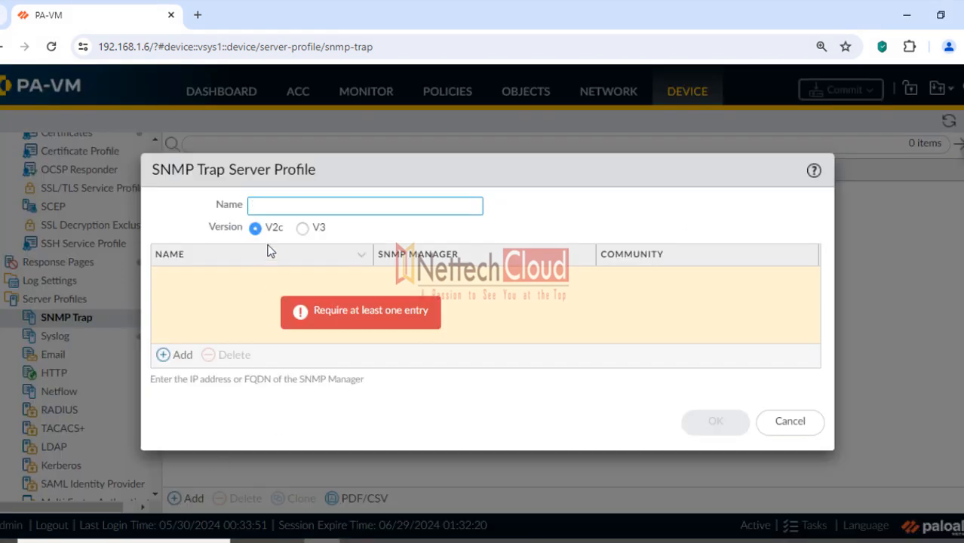
{"action": "left_click", "coordinate": [302, 229]}
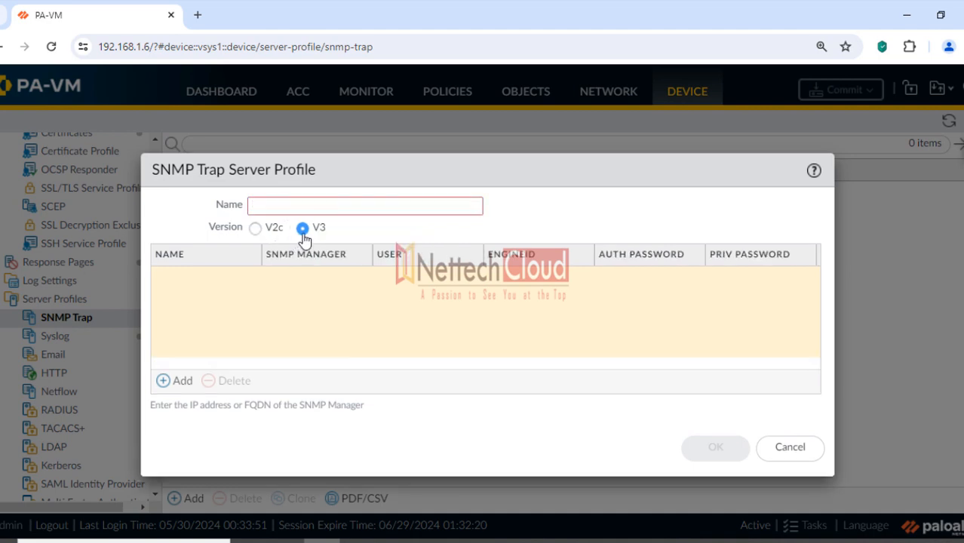
{"action": "left_click", "coordinate": [181, 381]}
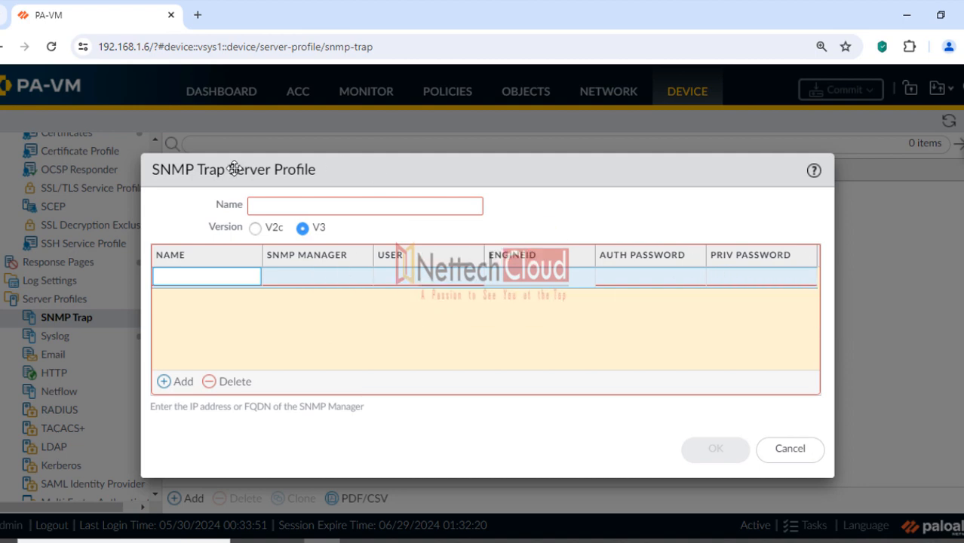
Mark the profile dialog title in red, clear the marks, and discard the V3 draft
{"action": "left_click", "coordinate": [962, 168]}
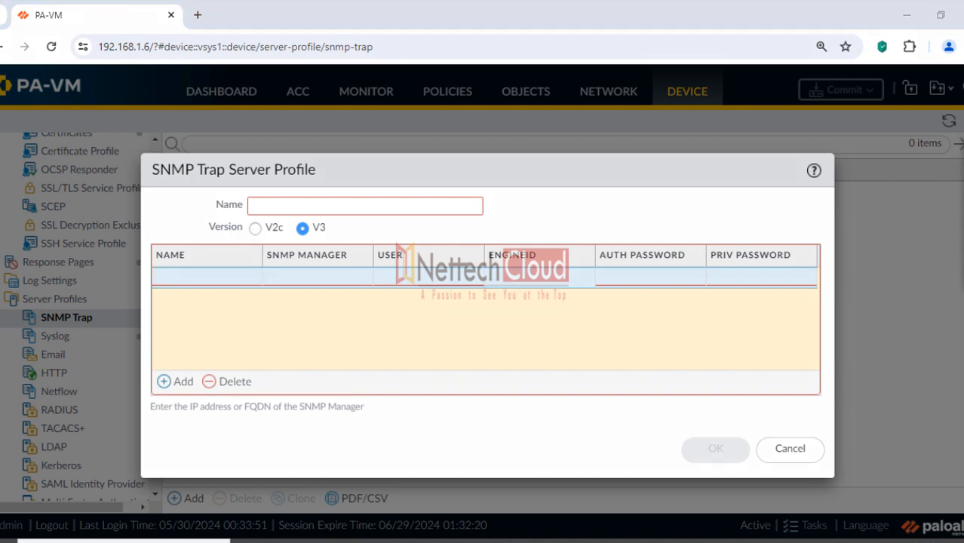
{"action": "left_click", "coordinate": [936, 218]}
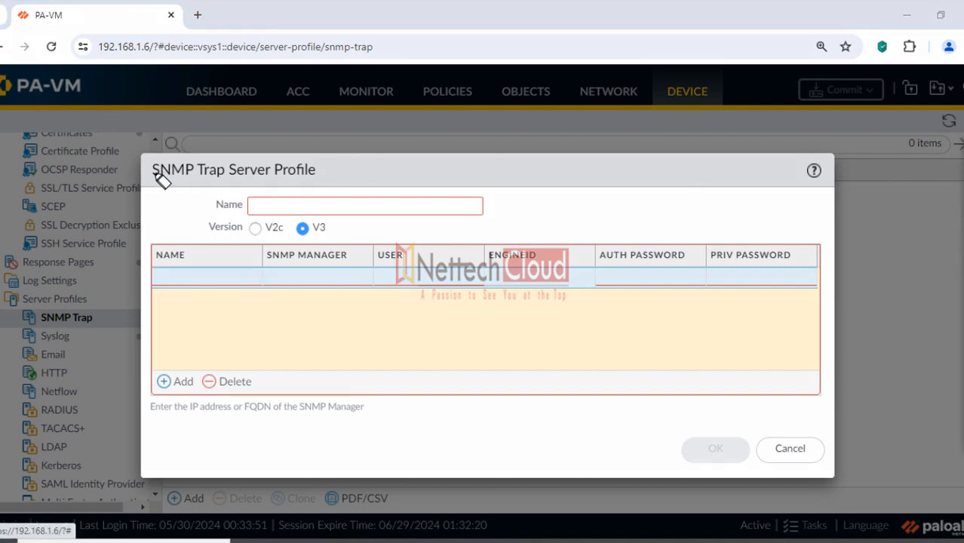
{"action": "mouse_move", "coordinate": [157, 173]}
{"action": "left_mouse_down"}
{"action": "mouse_move", "coordinate": [317, 182]}
{"action": "mouse_move", "coordinate": [157, 168]}
{"action": "mouse_move", "coordinate": [183, 189]}
{"action": "mouse_move", "coordinate": [307, 188]}
{"action": "mouse_move", "coordinate": [460, 167]}
{"action": "left_mouse_up"}
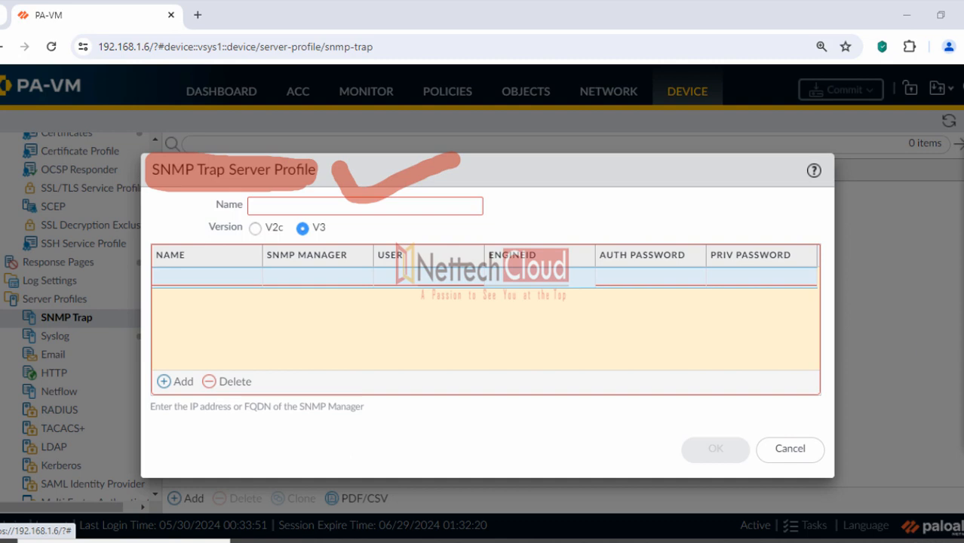
{"action": "left_click", "coordinate": [961, 232]}
{"action": "left_click", "coordinate": [962, 174]}
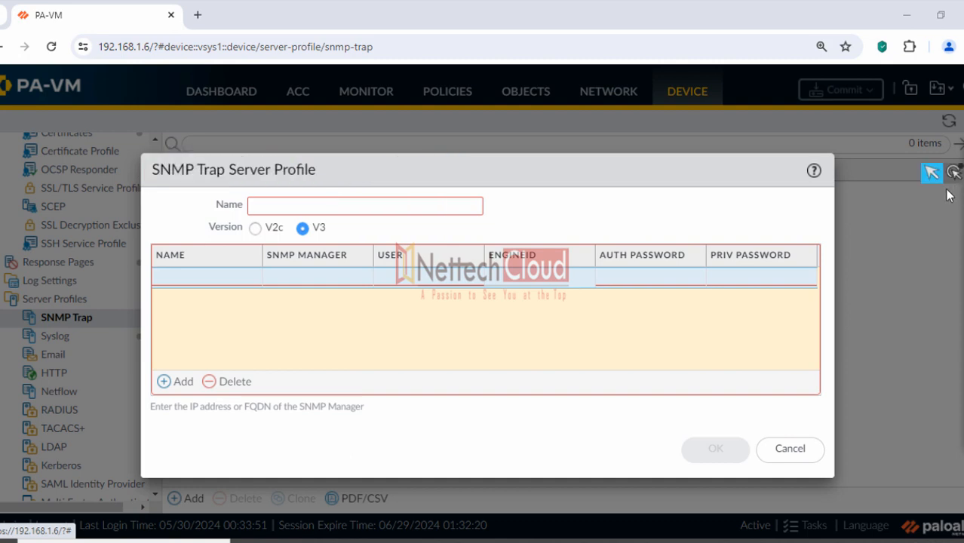
{"action": "left_click", "coordinate": [790, 448]}
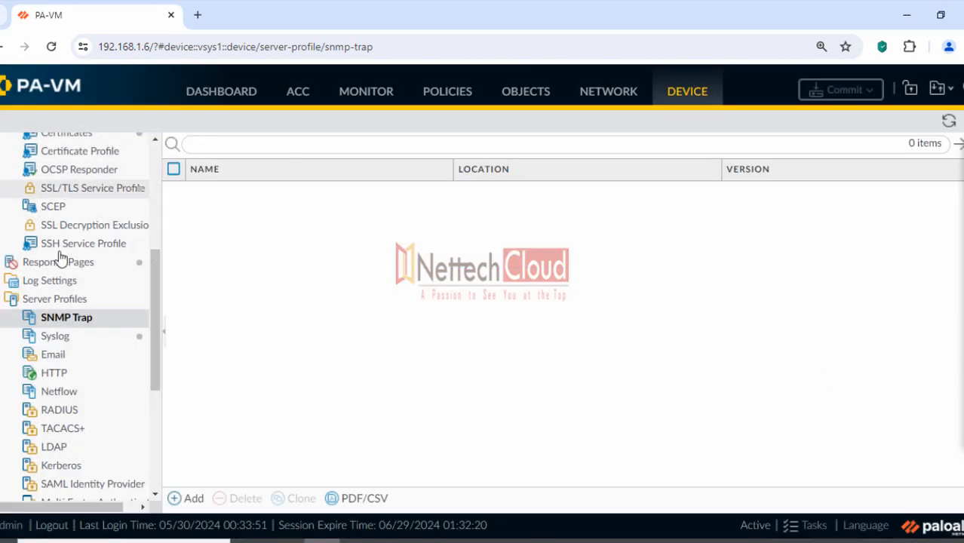
Open the System log-settings entry and mark its empty SNMP list and Syslog-prof forwarding
{"action": "left_click", "coordinate": [49, 285]}
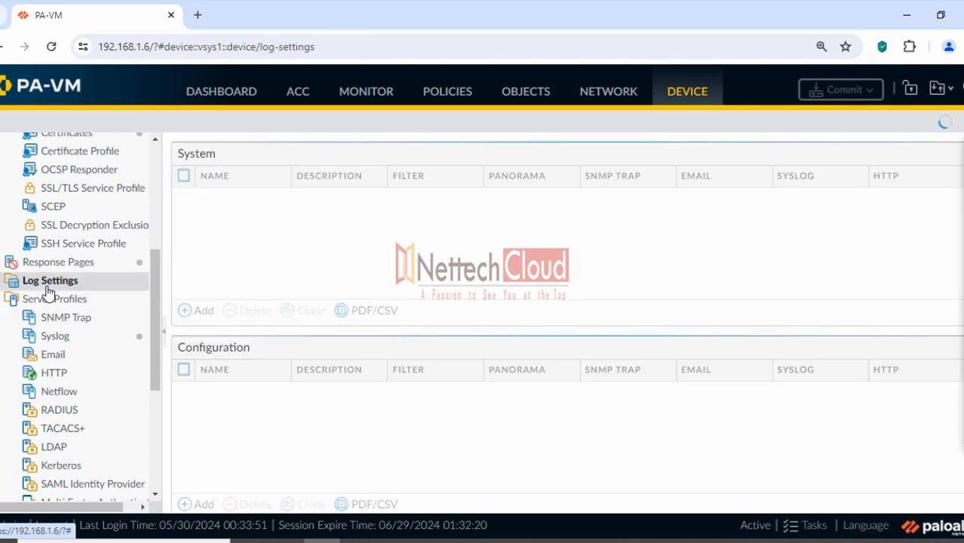
{"action": "left_click", "coordinate": [241, 199]}
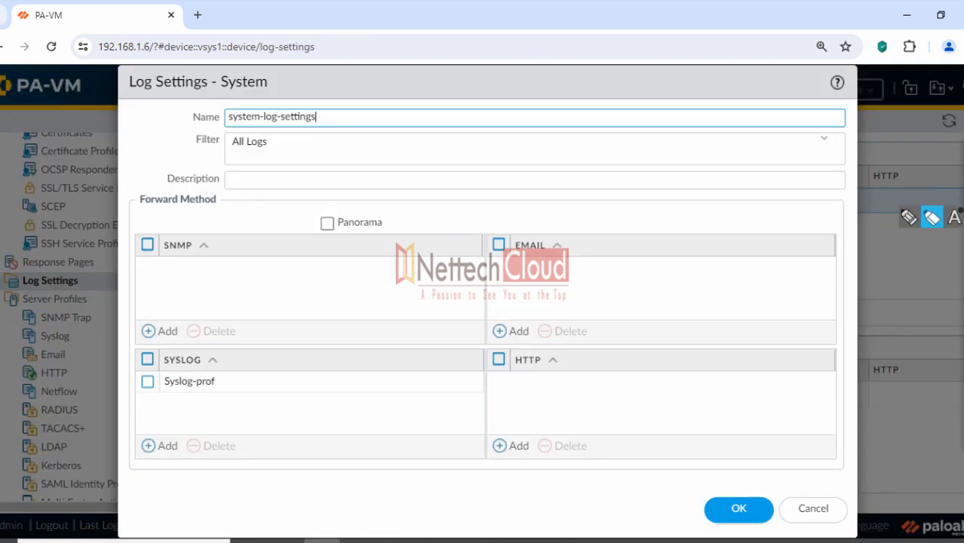
{"action": "left_click", "coordinate": [933, 218]}
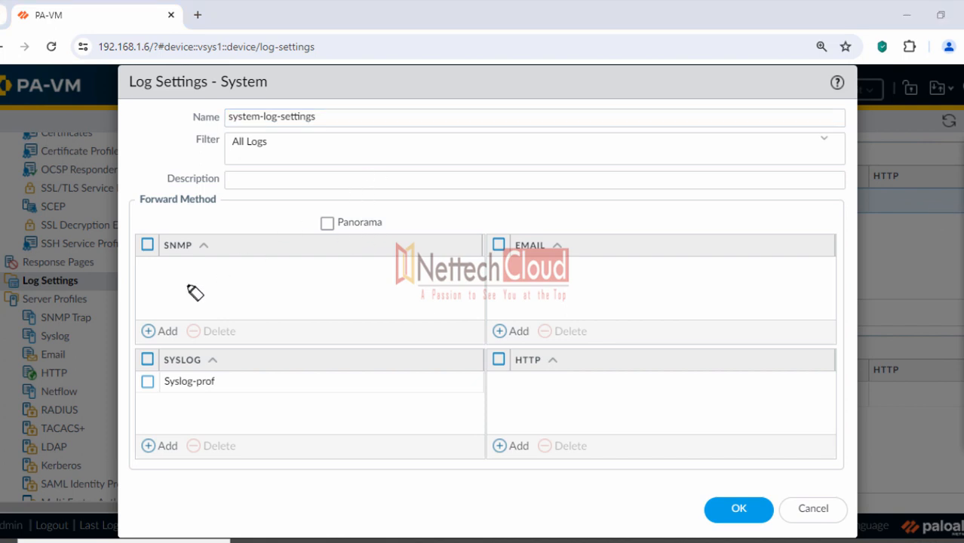
{"action": "left_click_drag", "start_coordinate": [128, 245], "coordinate": [205, 245]}
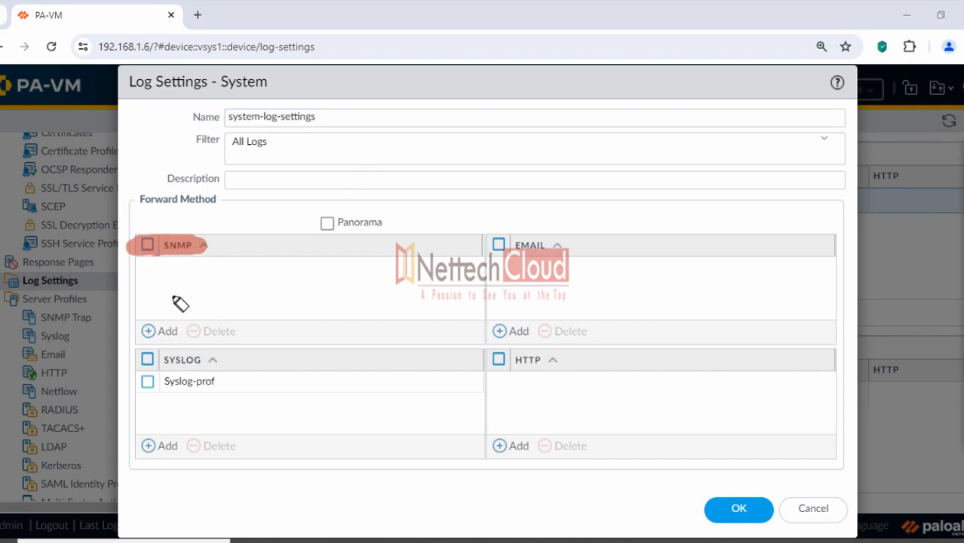
{"action": "left_click_drag", "start_coordinate": [144, 278], "coordinate": [243, 279]}
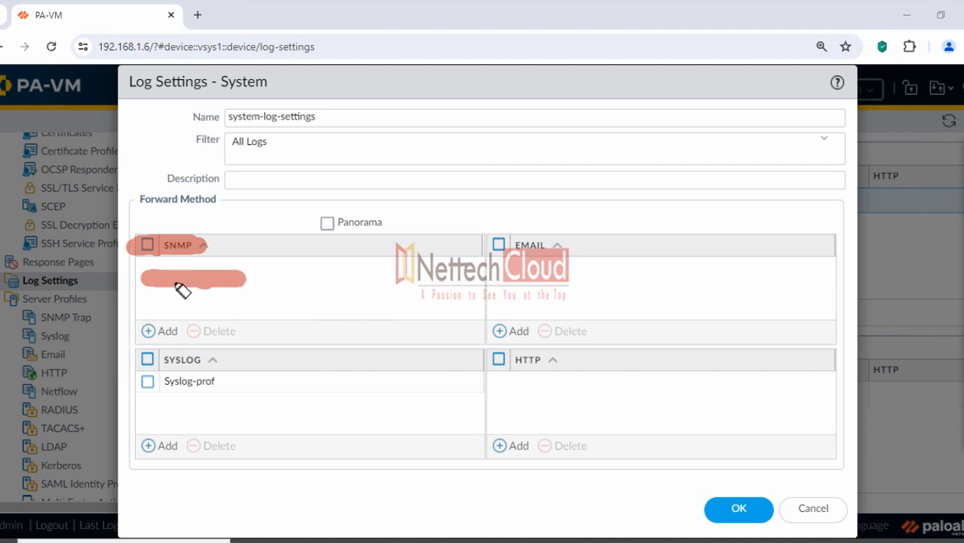
{"action": "left_click_drag", "start_coordinate": [155, 277], "coordinate": [240, 281]}
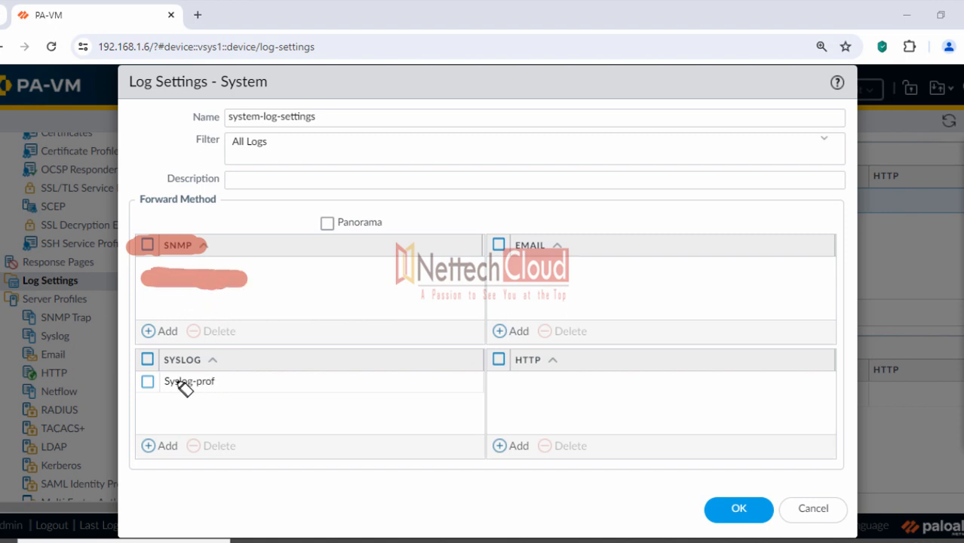
{"action": "left_click_drag", "start_coordinate": [139, 381], "coordinate": [159, 381]}
{"action": "left_click_drag", "start_coordinate": [216, 386], "coordinate": [215, 382]}
{"action": "mouse_move", "coordinate": [109, 285]}
{"action": "left_mouse_down"}
{"action": "mouse_move", "coordinate": [209, 273]}
{"action": "mouse_move", "coordinate": [192, 281]}
{"action": "left_mouse_up"}
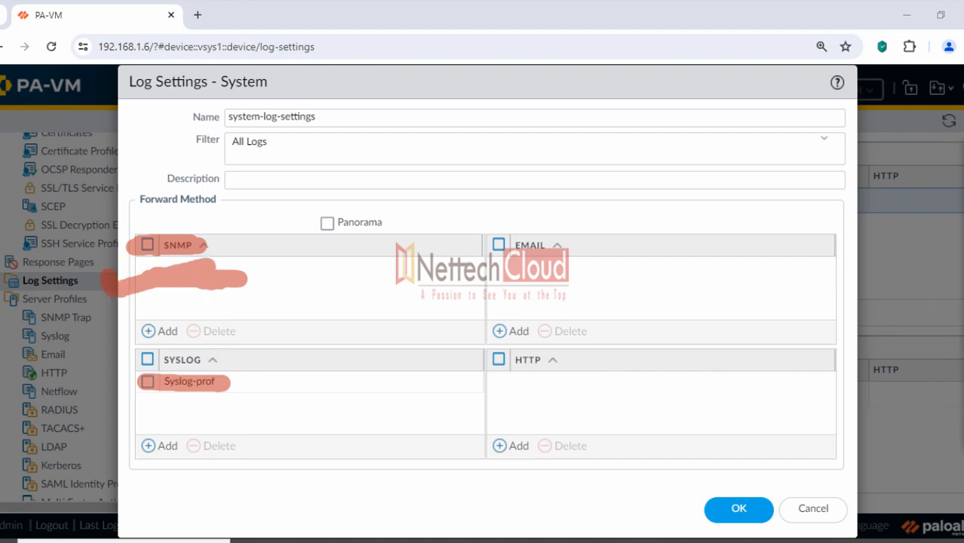
{"action": "left_click", "coordinate": [932, 217]}
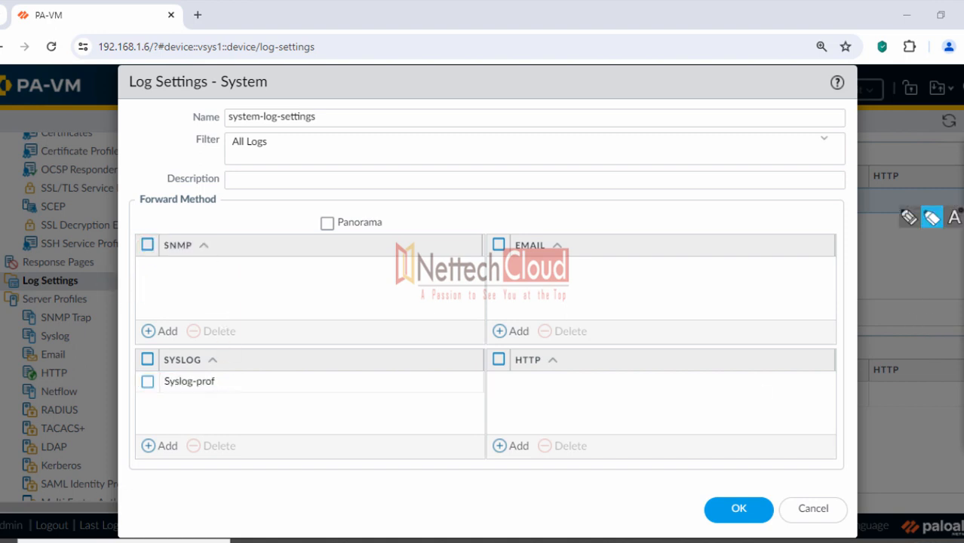
Try adding SNMP forwarding to the System and Log-Config entries, discarding both changes
{"action": "left_click", "coordinate": [161, 334]}
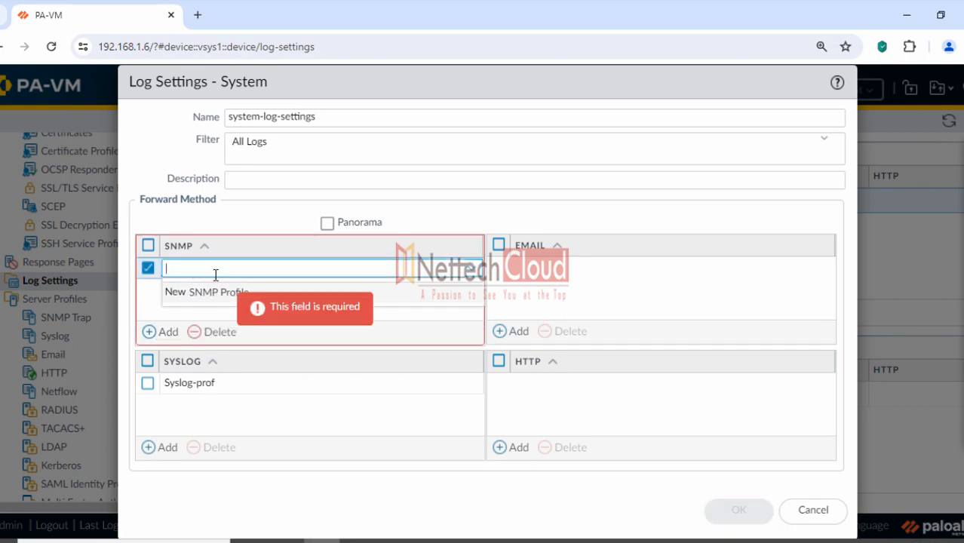
{"action": "left_click", "coordinate": [812, 511]}
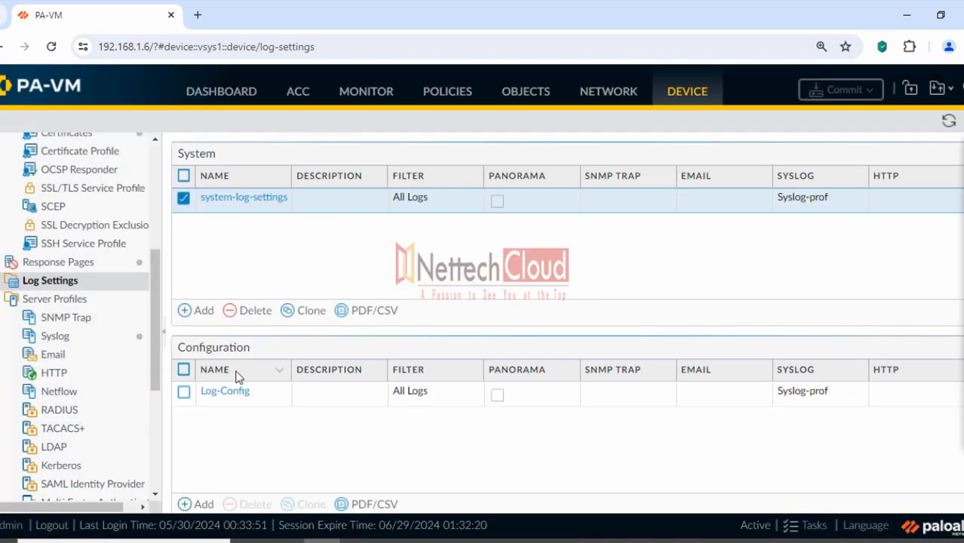
{"action": "scroll", "coordinate": [237, 377], "scroll_direction": "down", "scroll_amount": 3}
{"action": "left_click", "coordinate": [208, 170]}
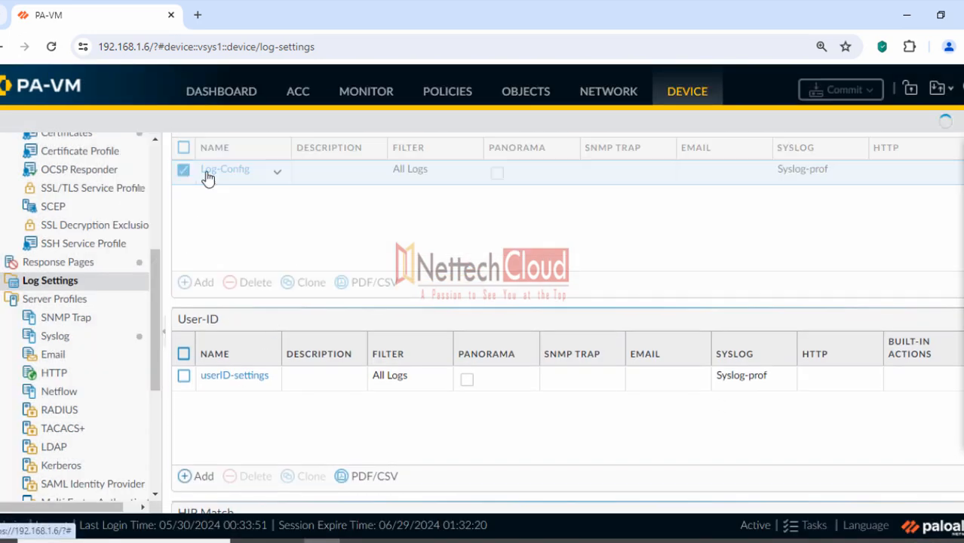
{"action": "left_click", "coordinate": [151, 331]}
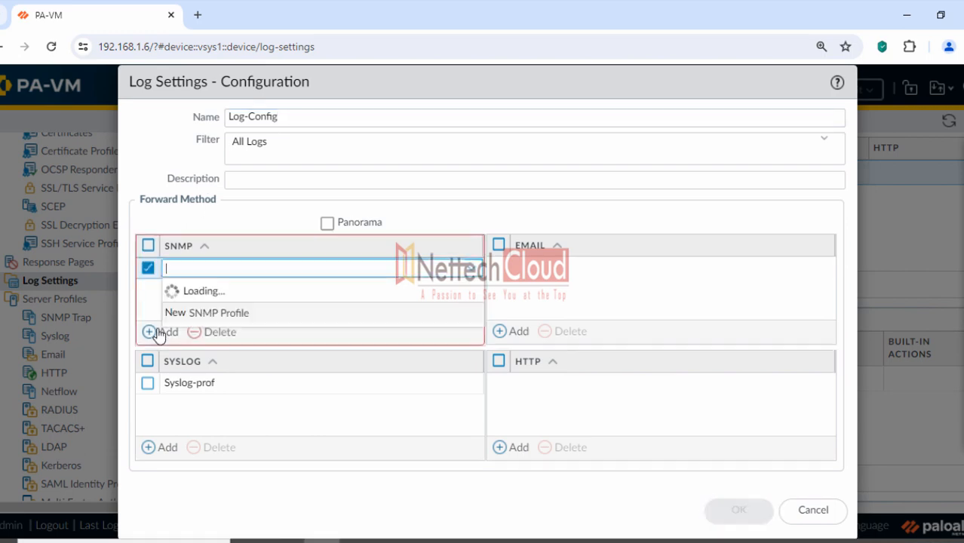
{"action": "left_click", "coordinate": [234, 444]}
{"action": "left_click", "coordinate": [813, 509]}
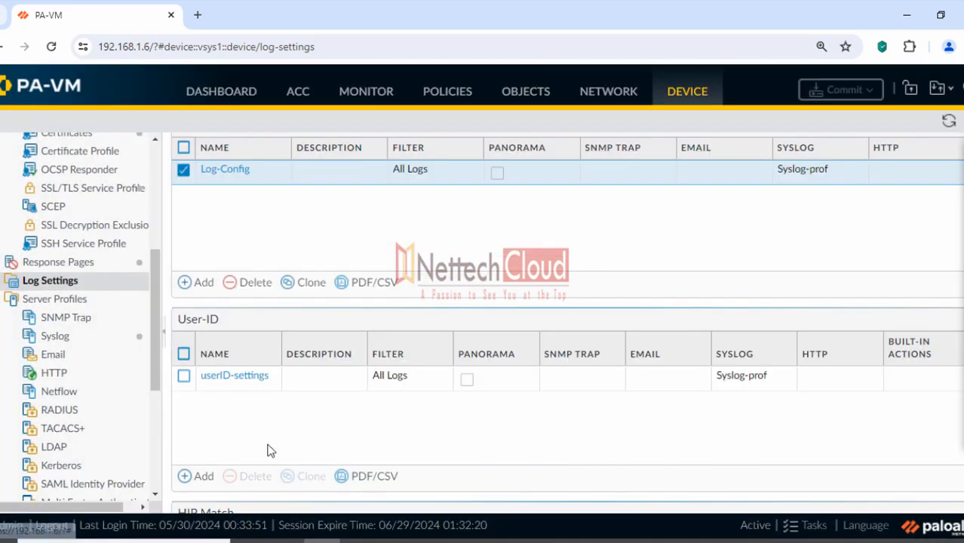
Scroll through the remaining Log Settings sections and return to the secure configuration guide
{"action": "scroll", "coordinate": [309, 430], "scroll_direction": "down", "scroll_amount": 3}
{"action": "scroll", "coordinate": [316, 423], "scroll_direction": "down", "scroll_amount": 2}
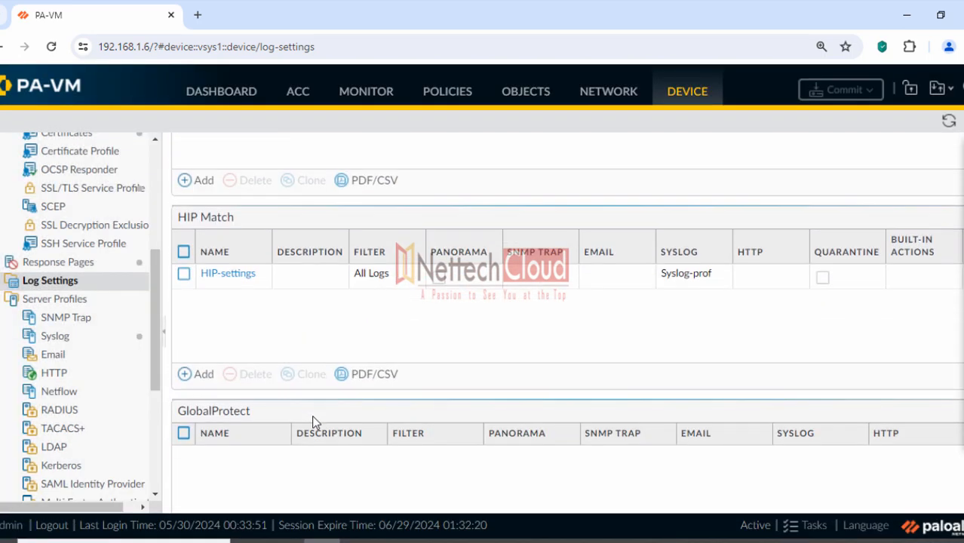
{"action": "scroll", "coordinate": [315, 422], "scroll_direction": "down", "scroll_amount": 5}
{"action": "scroll", "coordinate": [316, 421], "scroll_direction": "down", "scroll_amount": 5}
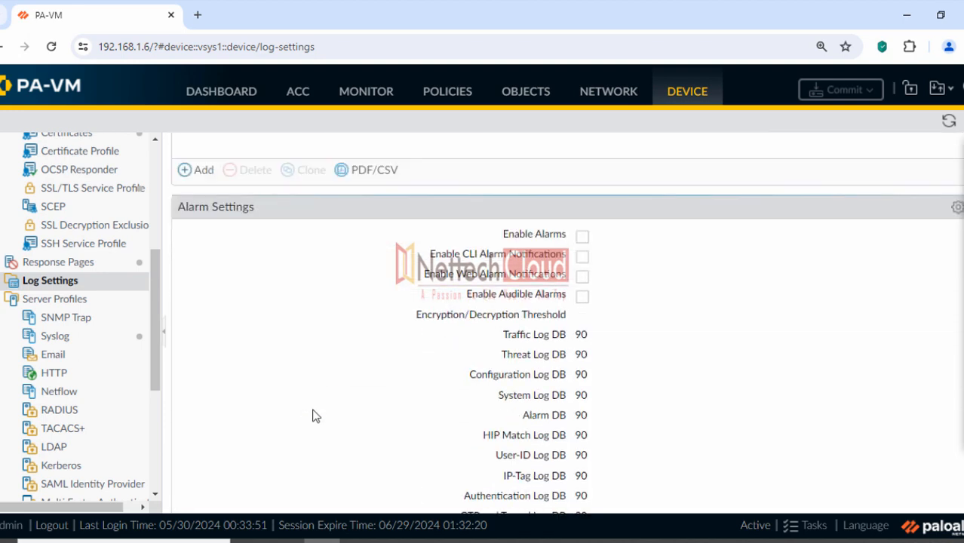
{"action": "scroll", "coordinate": [316, 417], "scroll_direction": "up", "scroll_amount": 10}
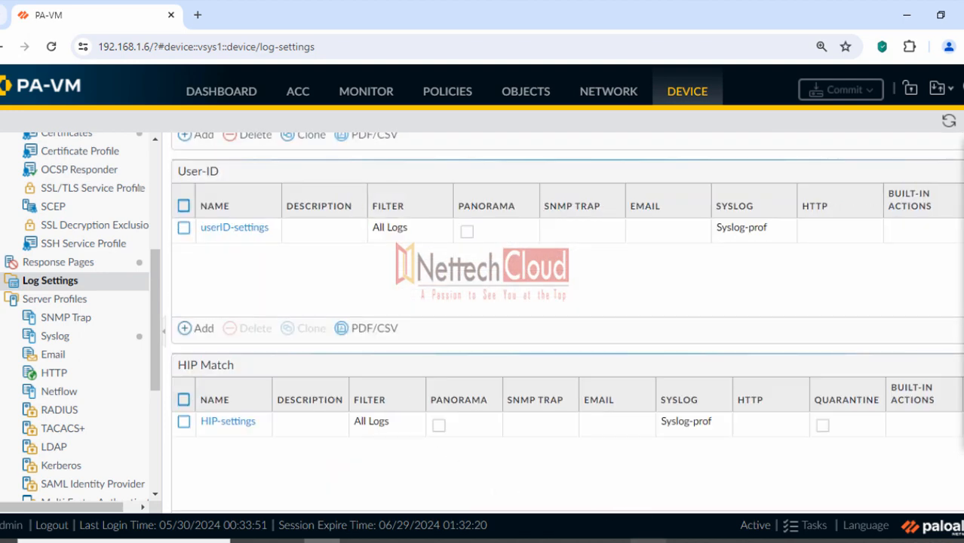
{"action": "left_click", "coordinate": [649, 541]}
Scroll the guide to section 1.3 'Ensure Login Banner is set' and highlight its heading
{"action": "left_click", "coordinate": [293, 189]}
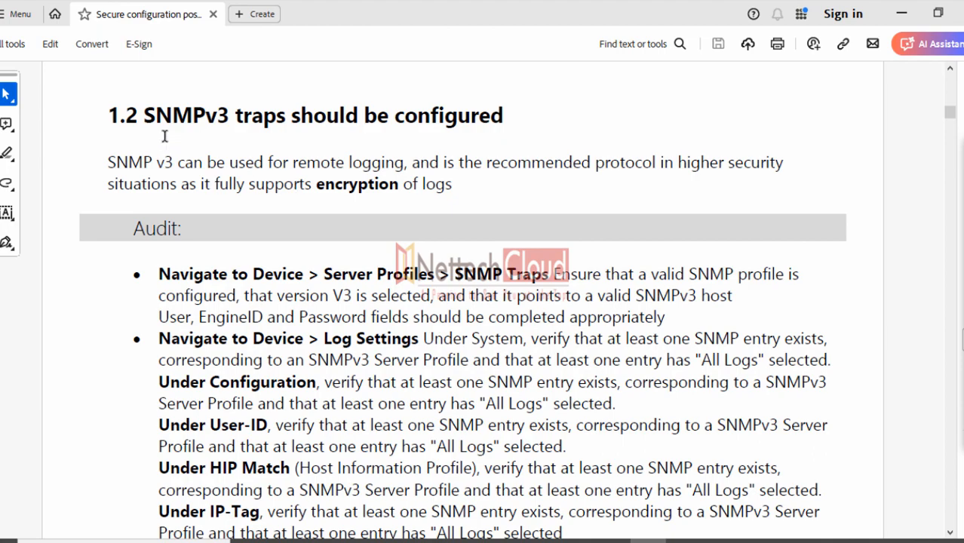
{"action": "left_click_drag", "start_coordinate": [142, 117], "coordinate": [504, 117]}
{"action": "scroll", "coordinate": [426, 268], "scroll_direction": "down", "scroll_amount": 3}
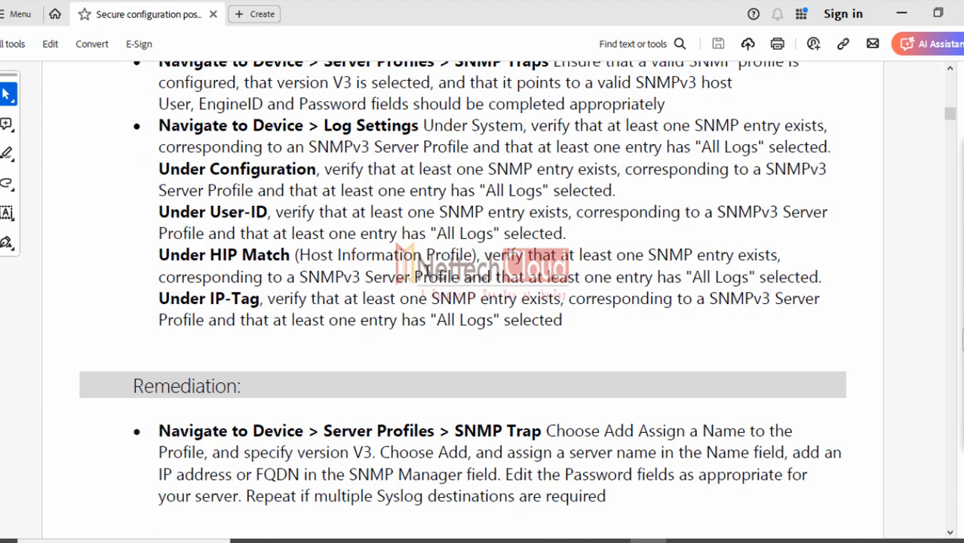
{"action": "scroll", "coordinate": [412, 283], "scroll_direction": "down", "scroll_amount": 15}
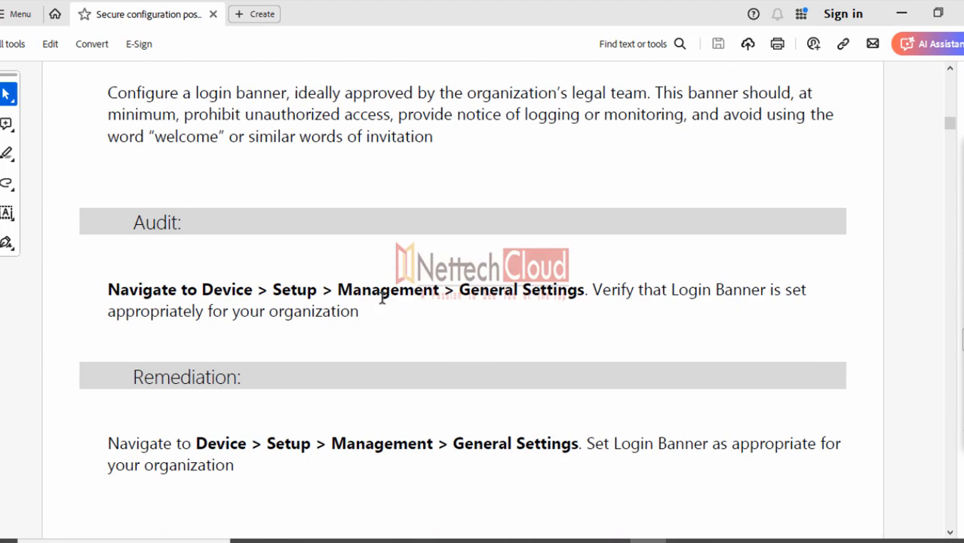
{"action": "scroll", "coordinate": [383, 296], "scroll_direction": "up", "scroll_amount": 2}
{"action": "left_click_drag", "start_coordinate": [143, 152], "coordinate": [427, 157]}
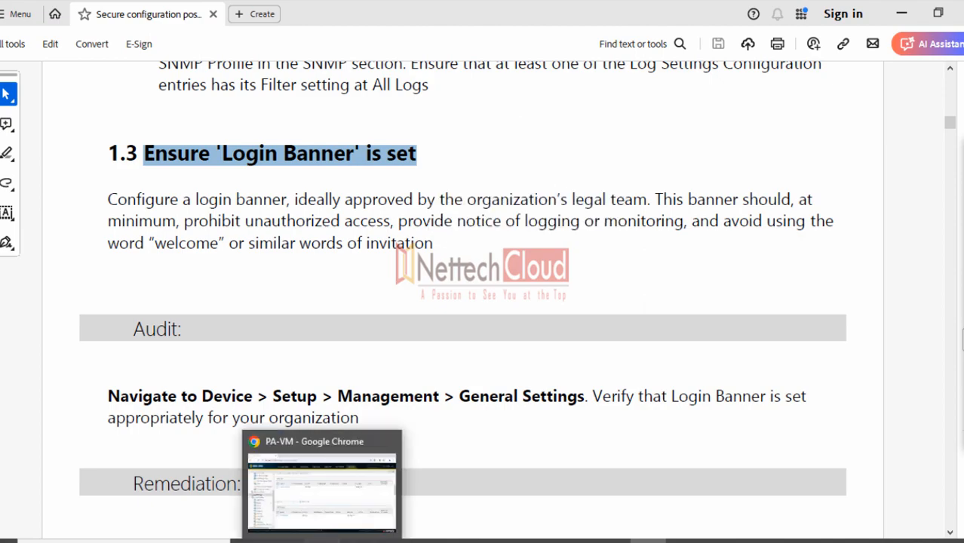
{"action": "left_click", "coordinate": [323, 537]}
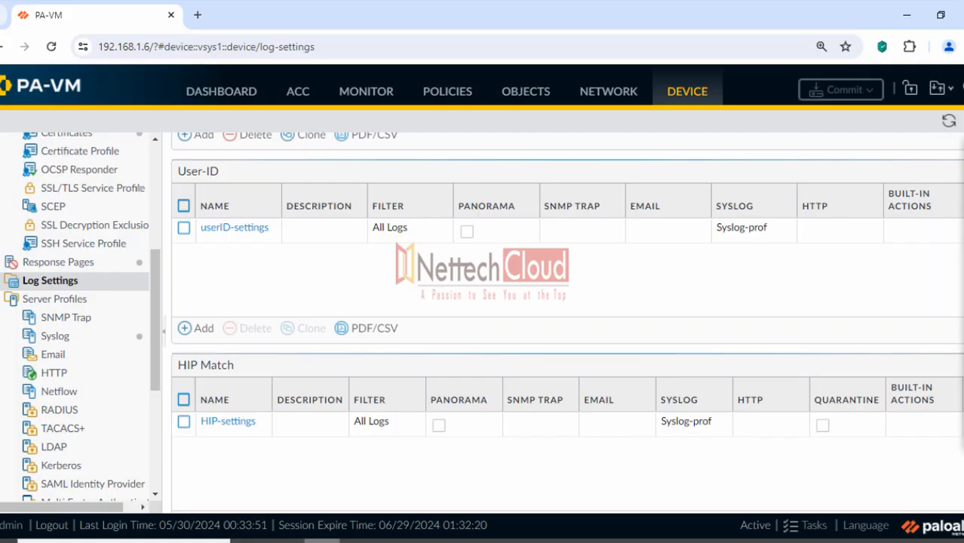
Show Device > Setup > Management, where General Settings lists the WARNING NOTICE login banner
{"action": "scroll", "coordinate": [151, 166], "scroll_direction": "up", "scroll_amount": 4}
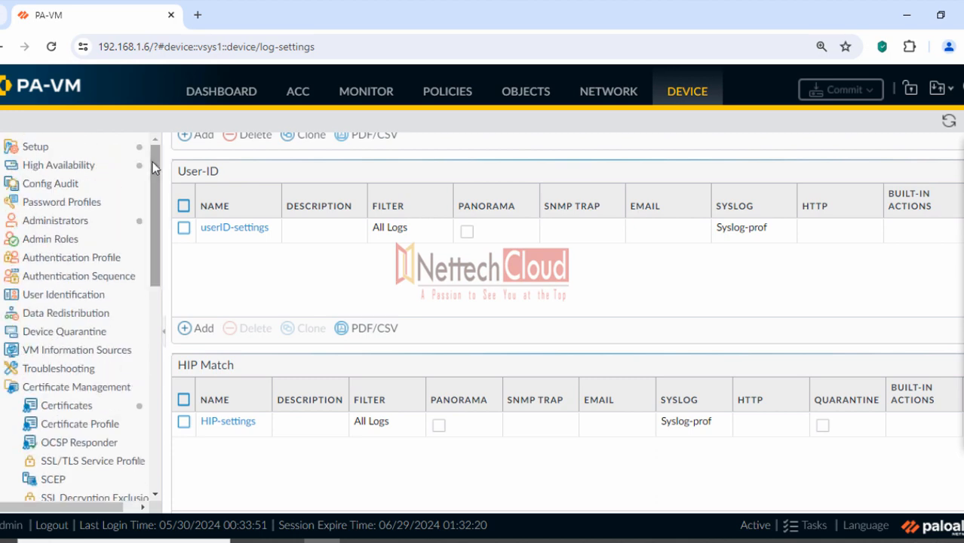
{"action": "left_click", "coordinate": [54, 152]}
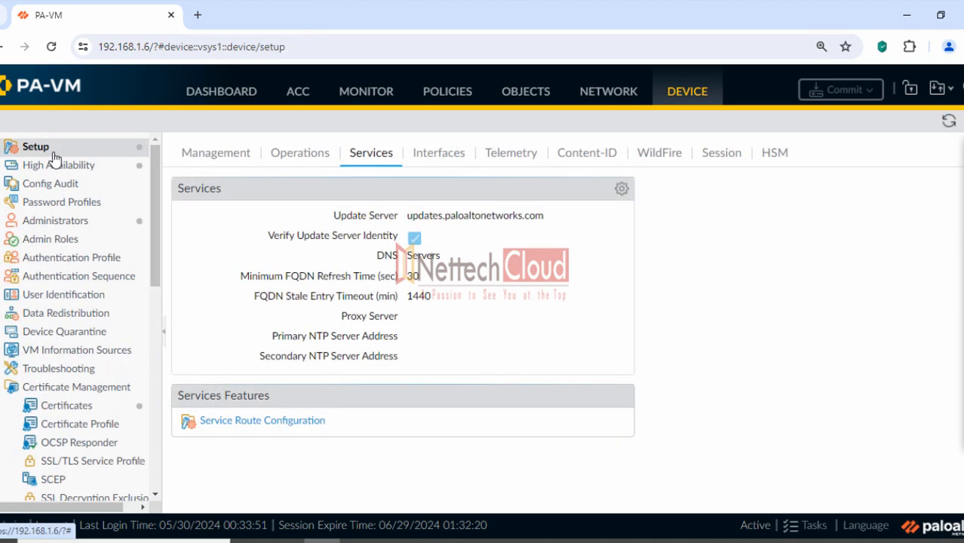
{"action": "left_click", "coordinate": [204, 157]}
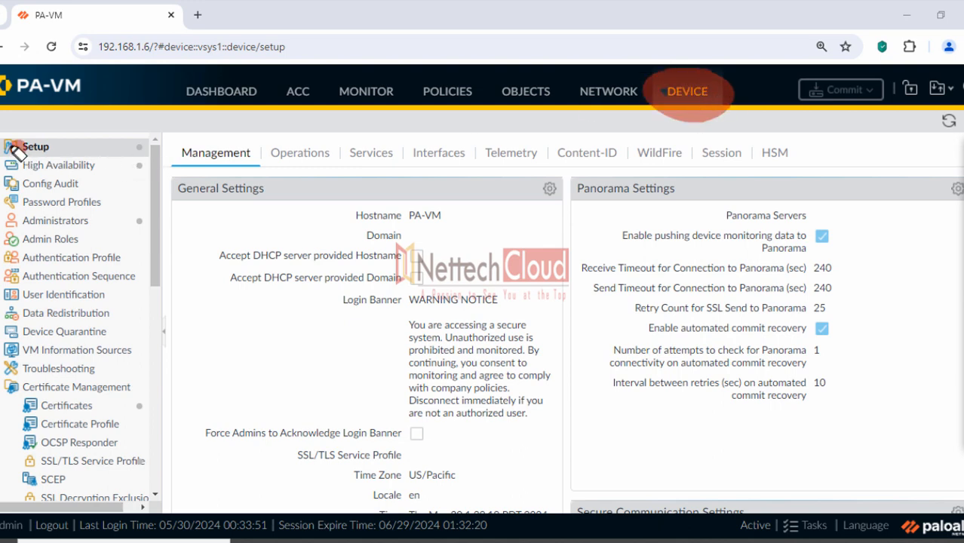
{"action": "left_click_drag", "start_coordinate": [9, 146], "coordinate": [84, 145]}
{"action": "left_click_drag", "start_coordinate": [173, 151], "coordinate": [236, 157]}
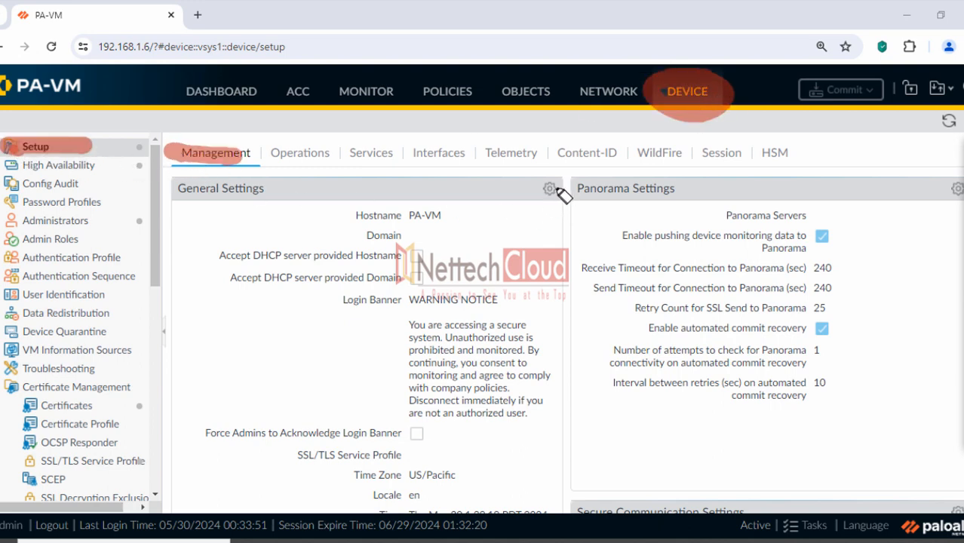
{"action": "mouse_move", "coordinate": [560, 190]}
{"action": "left_mouse_down"}
{"action": "mouse_move", "coordinate": [564, 205]}
{"action": "mouse_move", "coordinate": [541, 202]}
{"action": "left_mouse_up"}
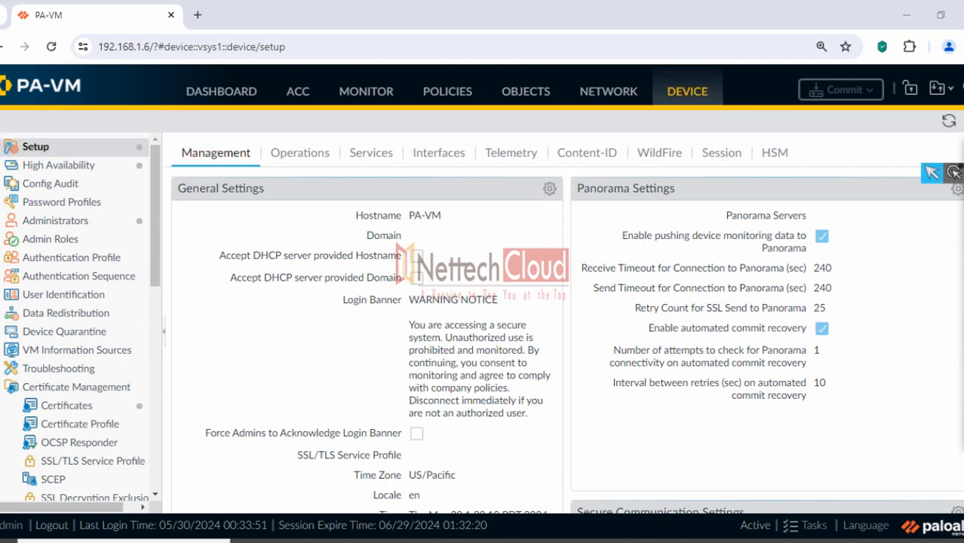
Review the WARNING NOTICE login banner text in General Settings, then cancel without changes
{"action": "left_click", "coordinate": [551, 190]}
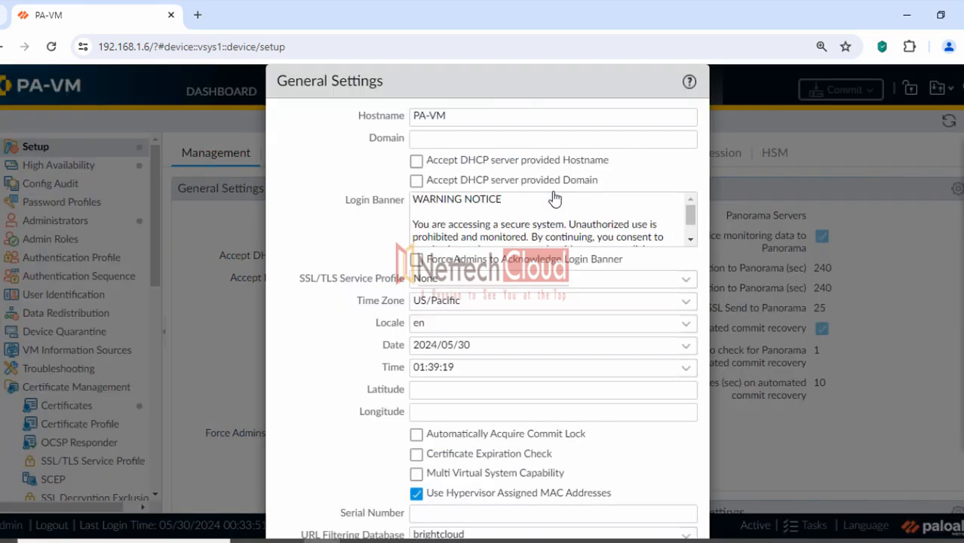
{"action": "left_click_drag", "start_coordinate": [413, 200], "coordinate": [503, 198]}
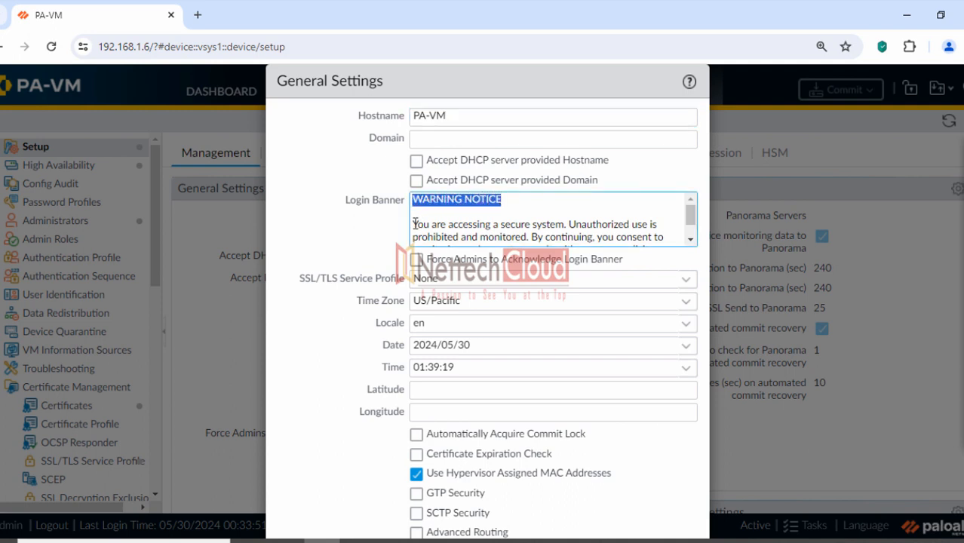
{"action": "left_click_drag", "start_coordinate": [413, 224], "coordinate": [692, 205]}
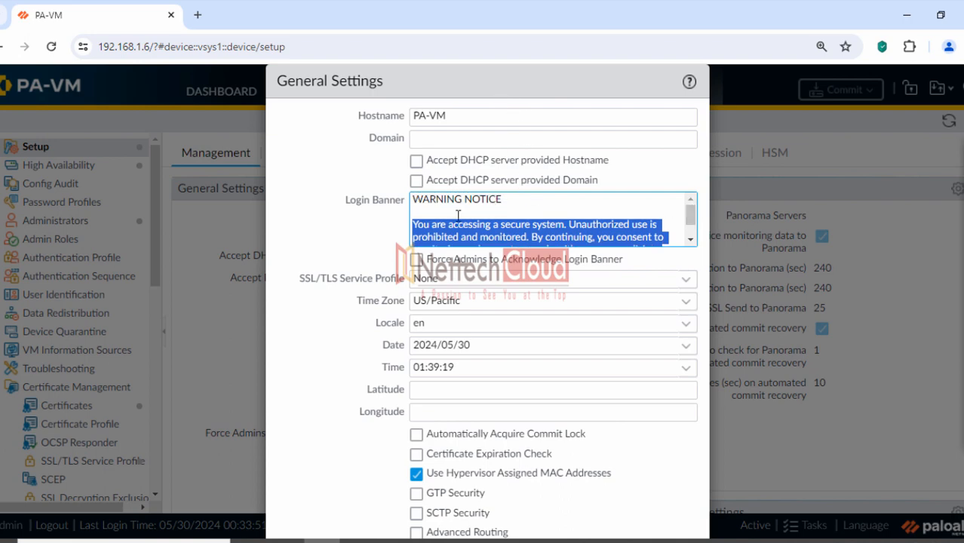
{"action": "left_click", "coordinate": [52, 529]}
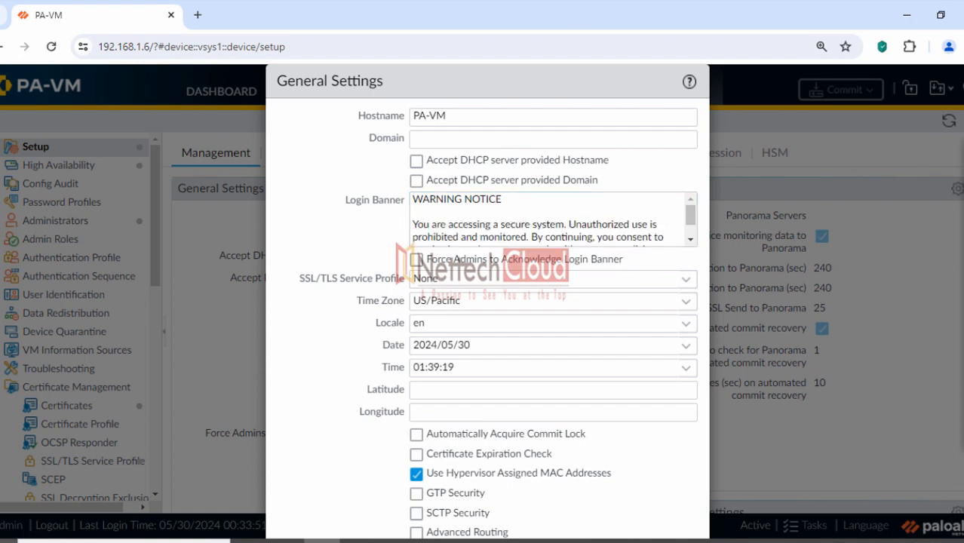
{"action": "left_click", "coordinate": [962, 47]}
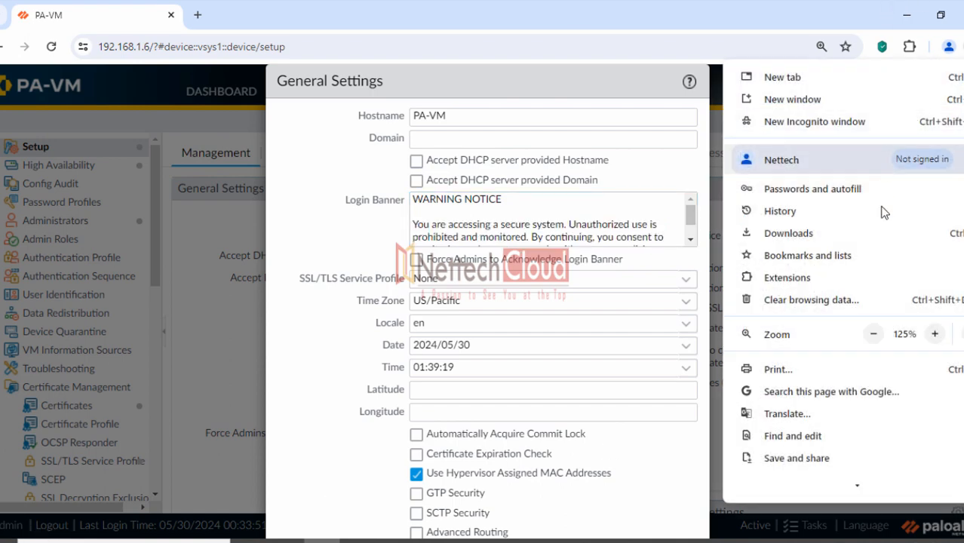
{"action": "left_click", "coordinate": [873, 335]}
{"action": "left_click", "coordinate": [872, 335]}
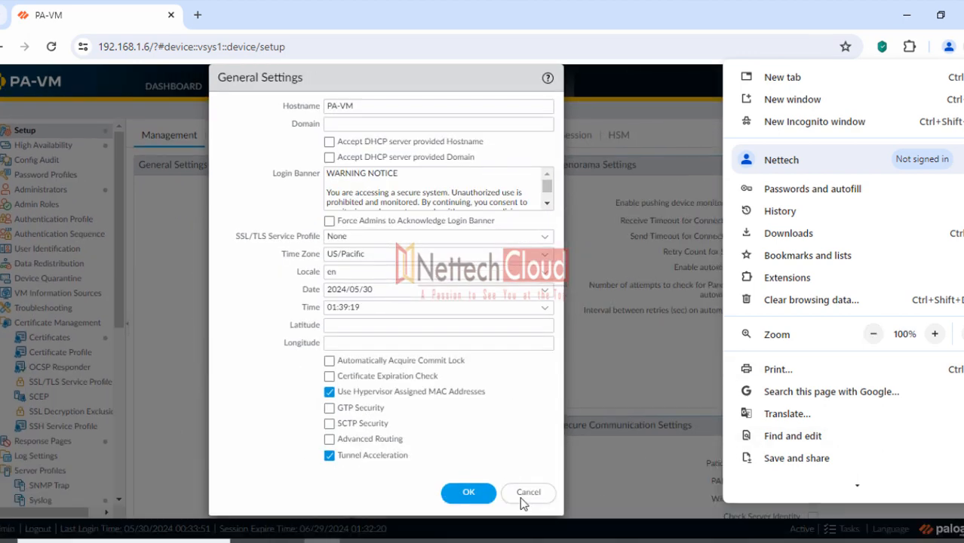
{"action": "left_click", "coordinate": [527, 496]}
Restore the browser page zoom to 125%
{"action": "left_click", "coordinate": [960, 46]}
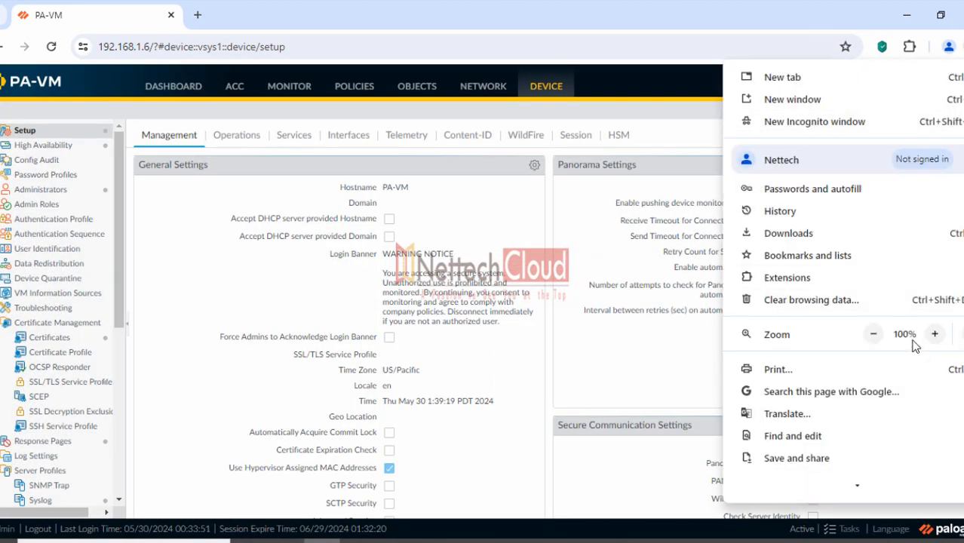
{"action": "left_click", "coordinate": [933, 335]}
{"action": "left_click", "coordinate": [933, 335]}
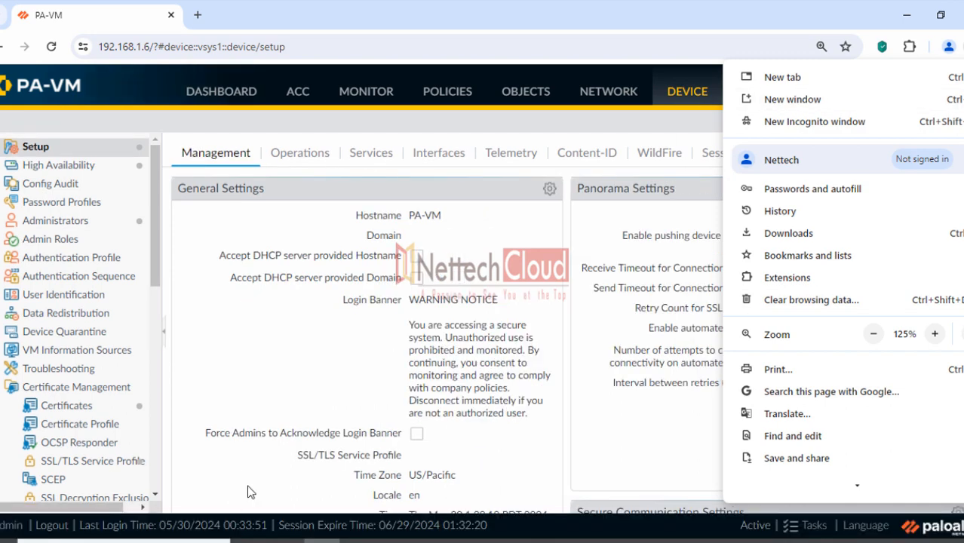
{"action": "left_click", "coordinate": [47, 529]}
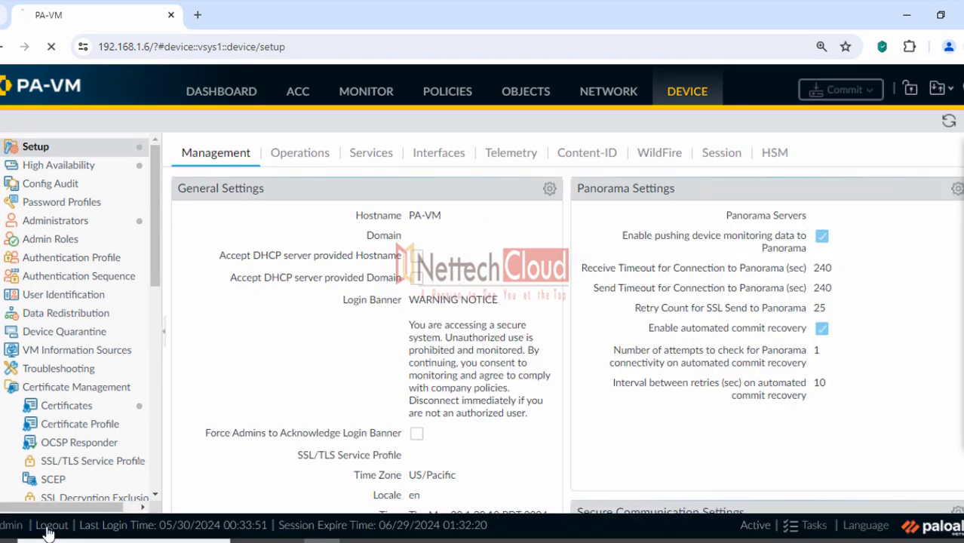
Log out and view the WARNING NOTICE banner shown on the login page
{"action": "left_click", "coordinate": [49, 528]}
{"action": "left_click", "coordinate": [481, 313]}
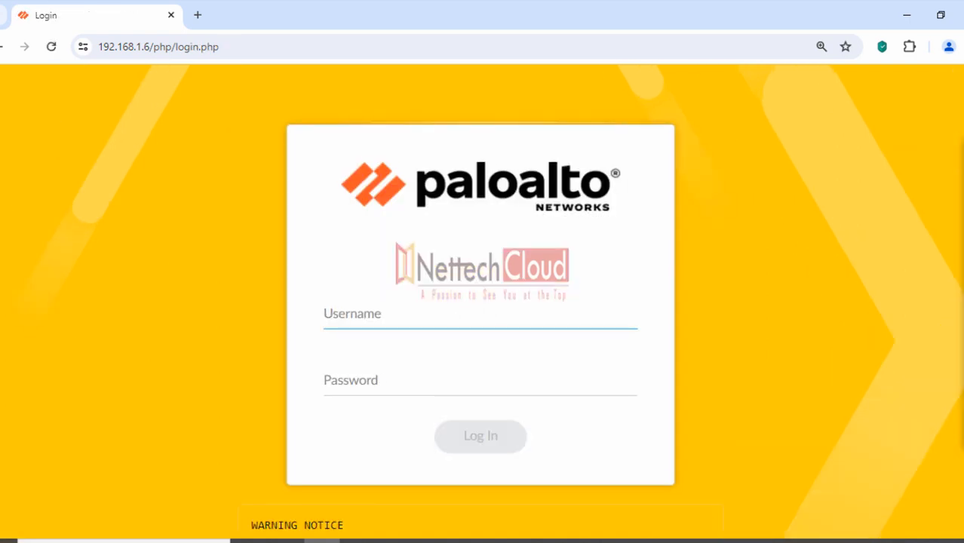
{"action": "scroll", "coordinate": [480, 302], "scroll_direction": "down", "scroll_amount": 3}
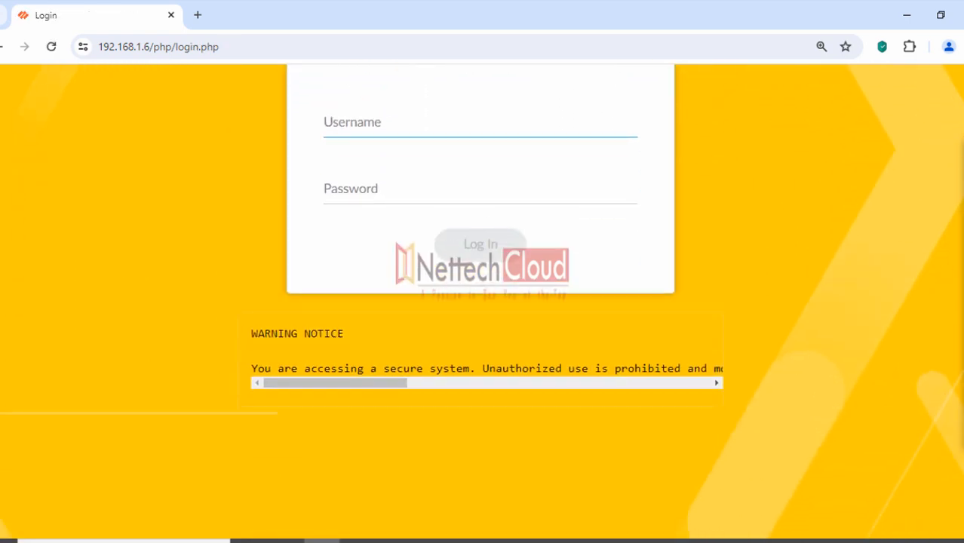
{"action": "left_click", "coordinate": [934, 218]}
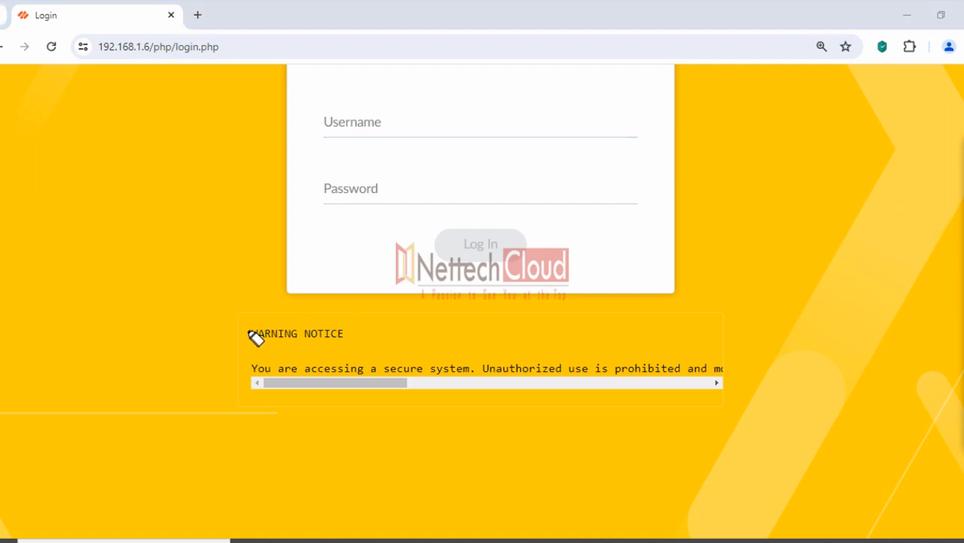
{"action": "left_click_drag", "start_coordinate": [250, 333], "coordinate": [349, 336]}
{"action": "mouse_move", "coordinate": [252, 368]}
{"action": "left_mouse_down"}
{"action": "mouse_move", "coordinate": [444, 379]}
{"action": "mouse_move", "coordinate": [746, 377]}
{"action": "left_mouse_up"}
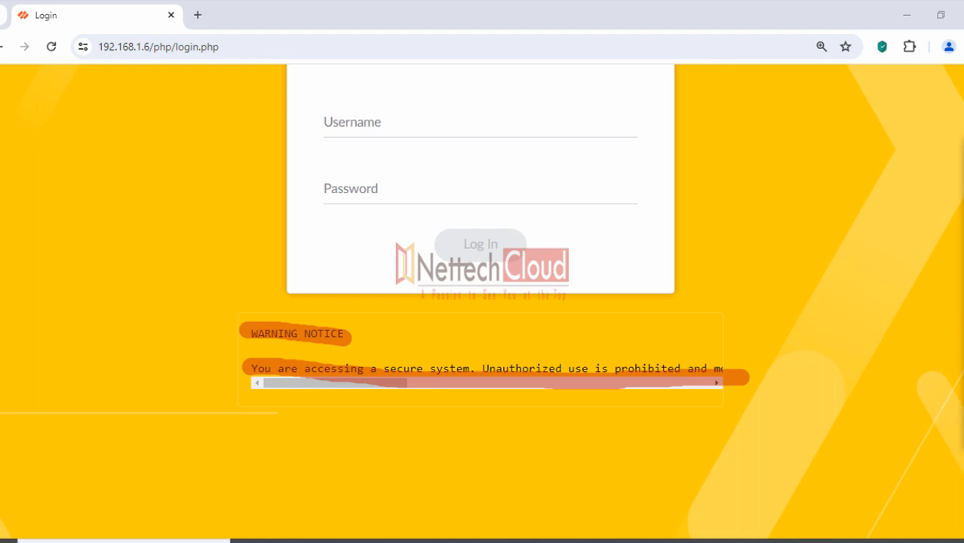
{"action": "left_click", "coordinate": [959, 179]}
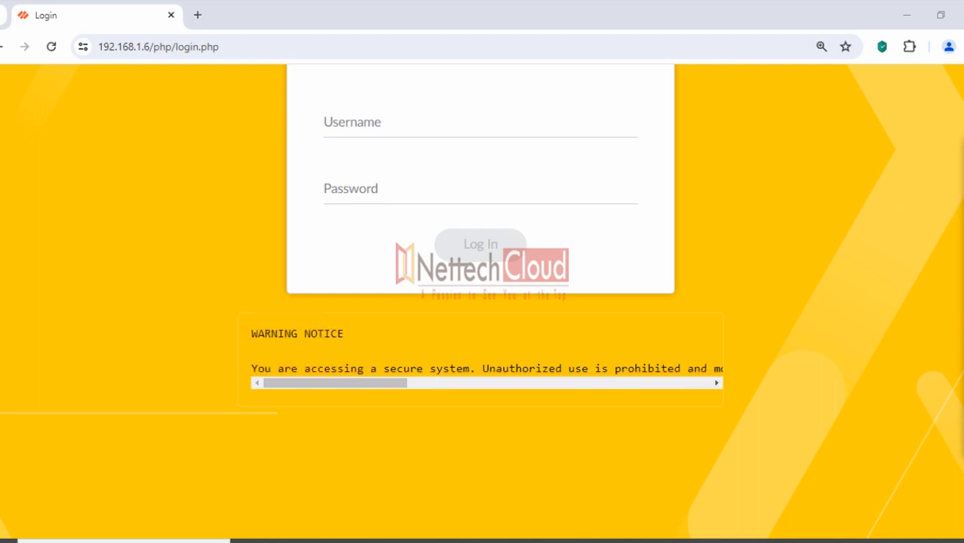
{"action": "scroll", "coordinate": [527, 206], "scroll_direction": "up", "scroll_amount": 3}
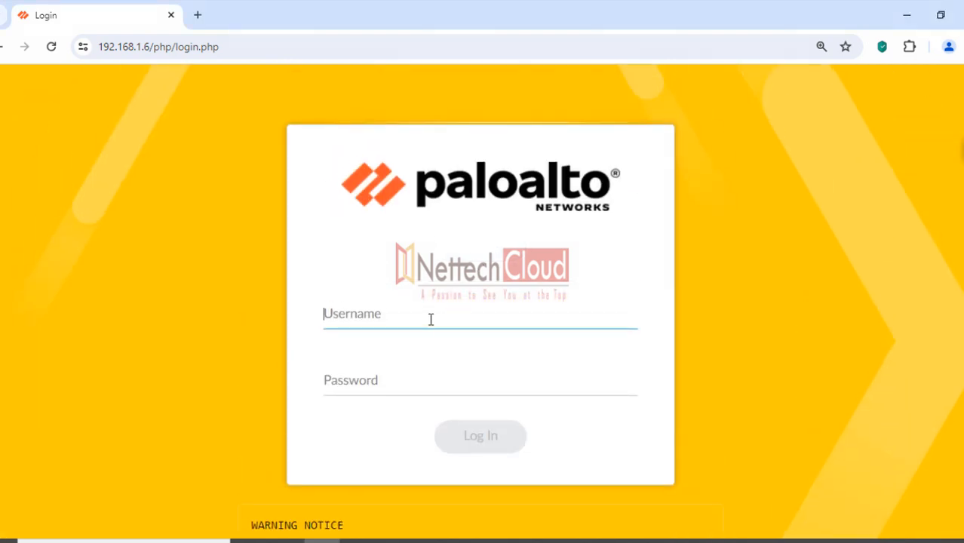
Sign back in with the admin username and password
{"action": "type", "text": "admin"}
{"action": "key", "text": "Tab"}
{"action": "type", "text": "••••••"}
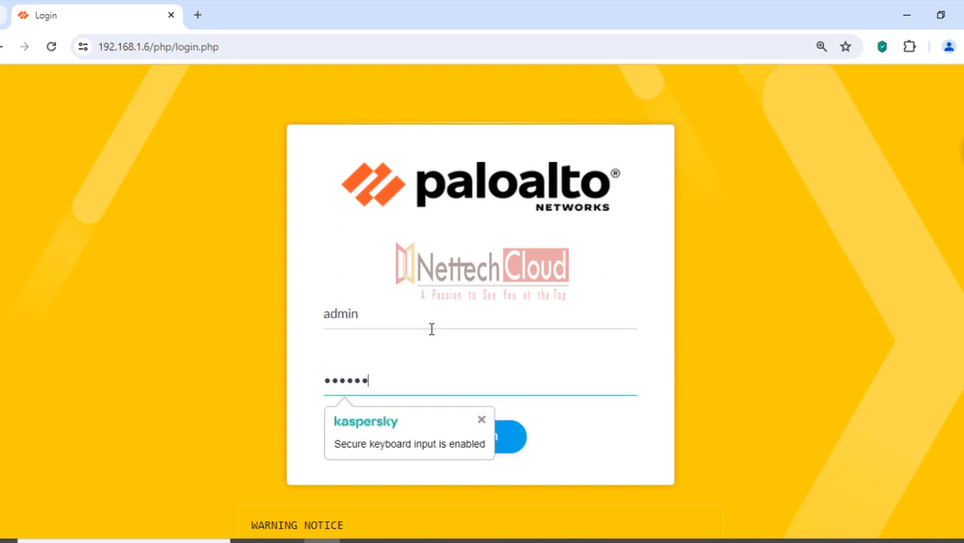
{"action": "type", "text": "••••"}
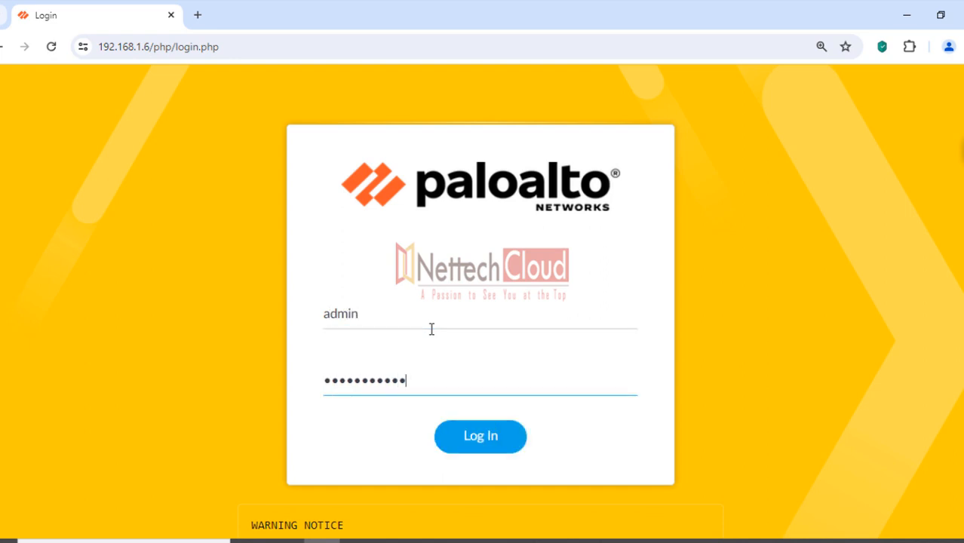
{"action": "key", "text": "Return"}
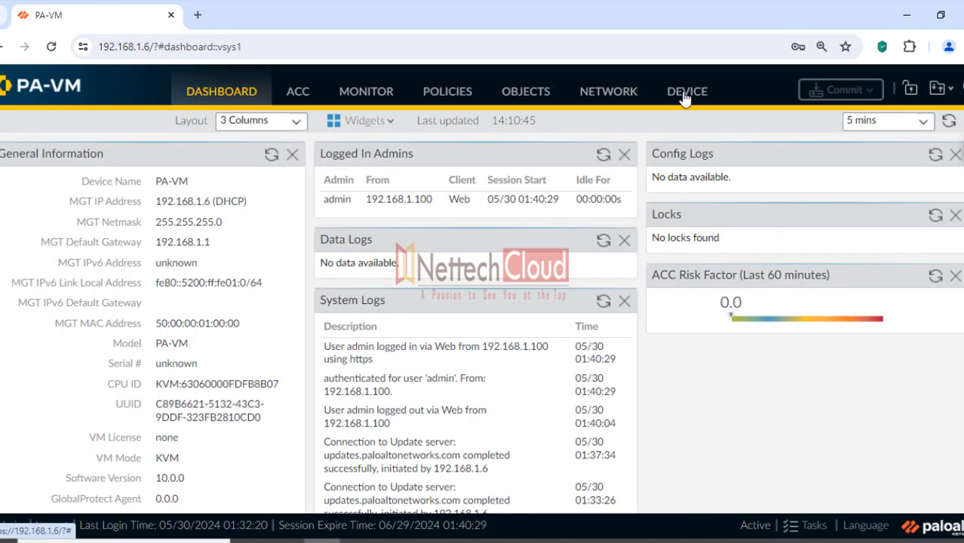
Enable the Message of the Day in Banners and Messages with the text 'Welcome !!'
{"action": "left_click", "coordinate": [684, 92]}
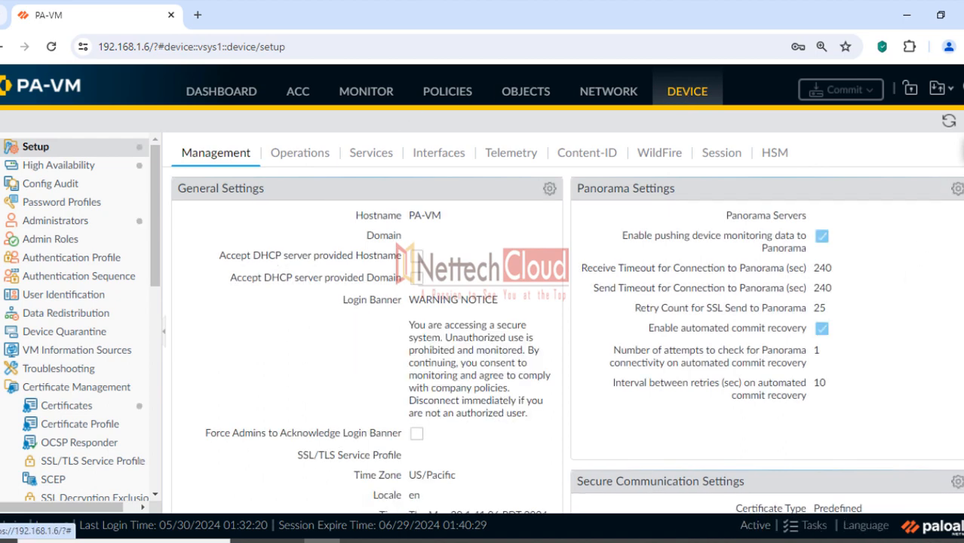
{"action": "scroll", "coordinate": [566, 339], "scroll_direction": "down", "scroll_amount": 8}
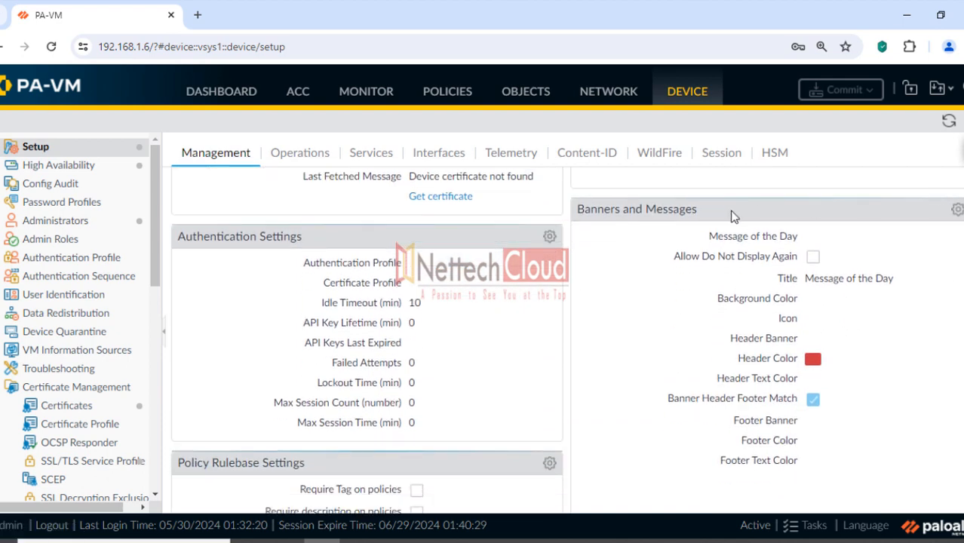
{"action": "left_click_drag", "start_coordinate": [578, 209], "coordinate": [707, 221]}
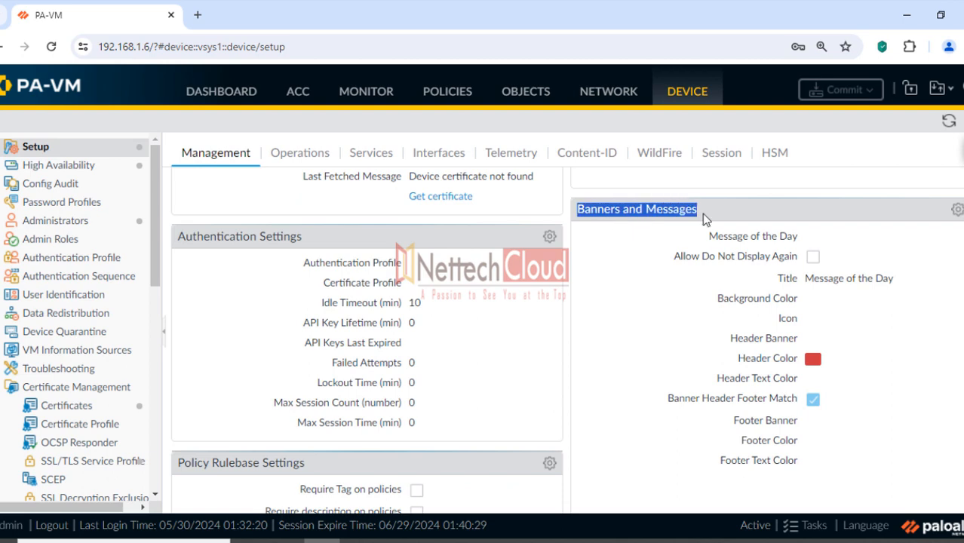
{"action": "left_click", "coordinate": [956, 210]}
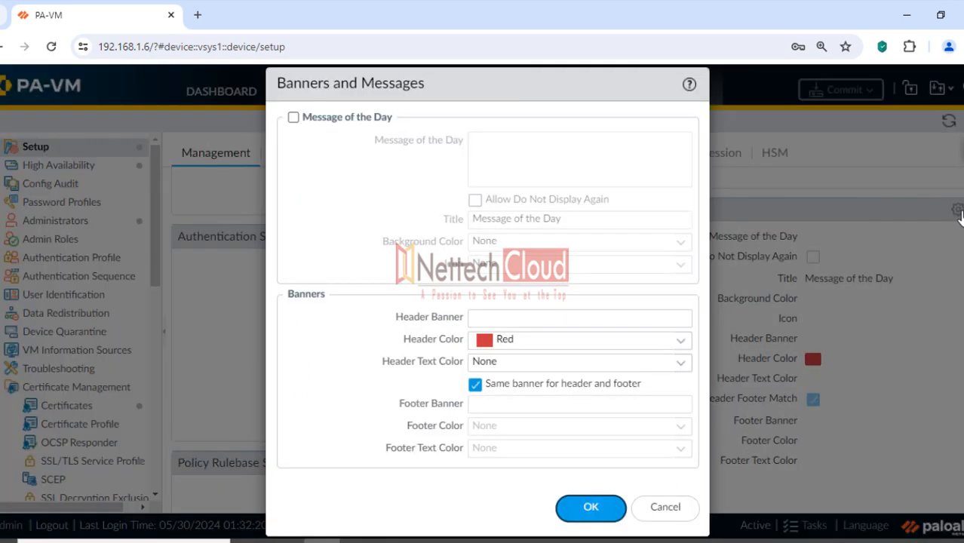
{"action": "left_click", "coordinate": [294, 117]}
{"action": "left_click", "coordinate": [502, 144]}
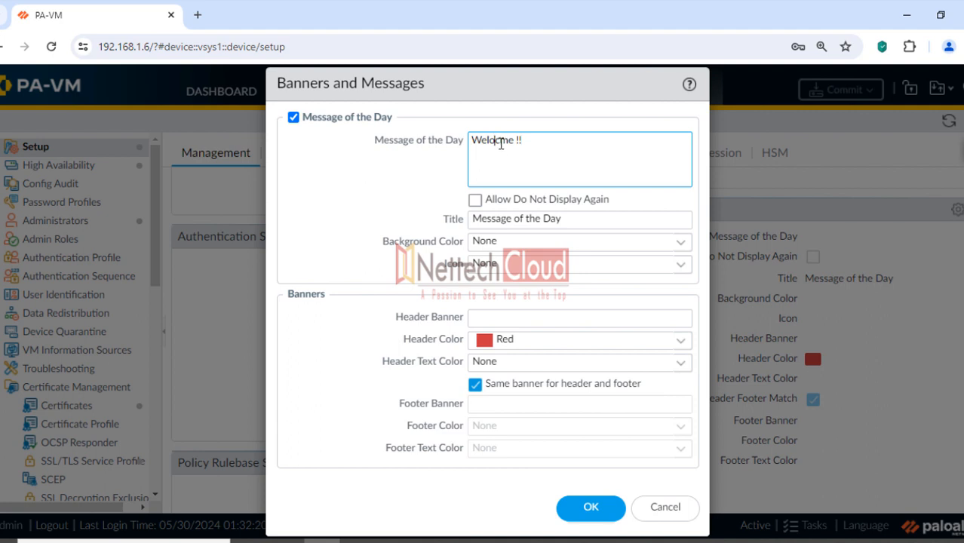
{"action": "left_click", "coordinate": [500, 141]}
{"action": "key", "text": "BackSpace"}
{"action": "key", "text": "BackSpace"}
{"action": "type", "text": "co"}
Title the message 'Nettech Cloud' with a red header colour and save the settings
{"action": "left_click", "coordinate": [581, 219]}
{"action": "left_click_drag", "start_coordinate": [581, 219], "coordinate": [471, 216]}
{"action": "type", "text": "Nettech Cloud"}
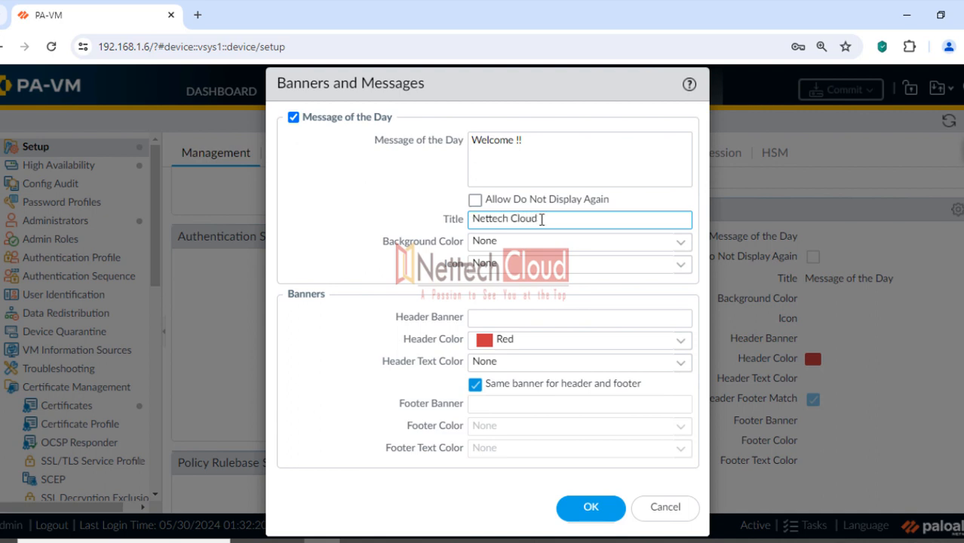
{"action": "left_click", "coordinate": [569, 333]}
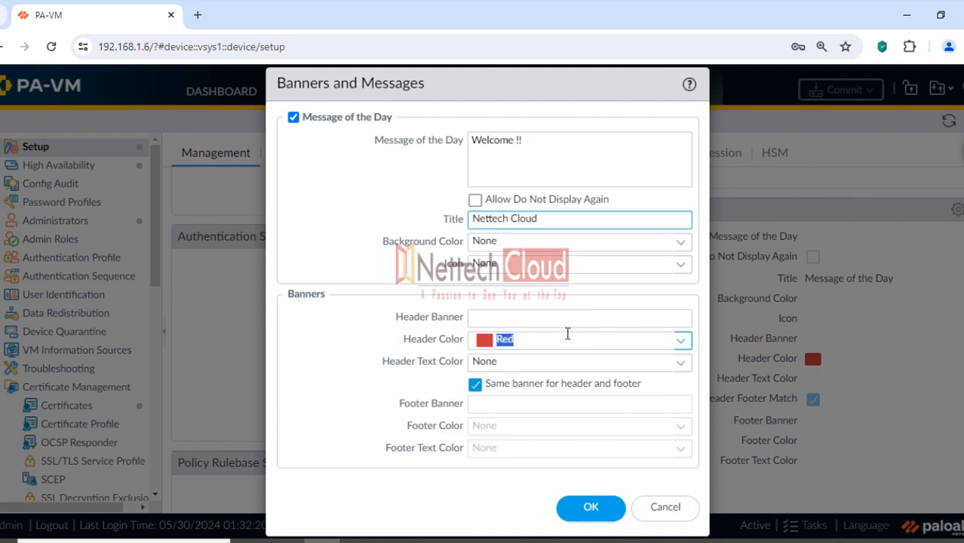
{"action": "left_click", "coordinate": [416, 320]}
{"action": "left_click", "coordinate": [591, 508]}
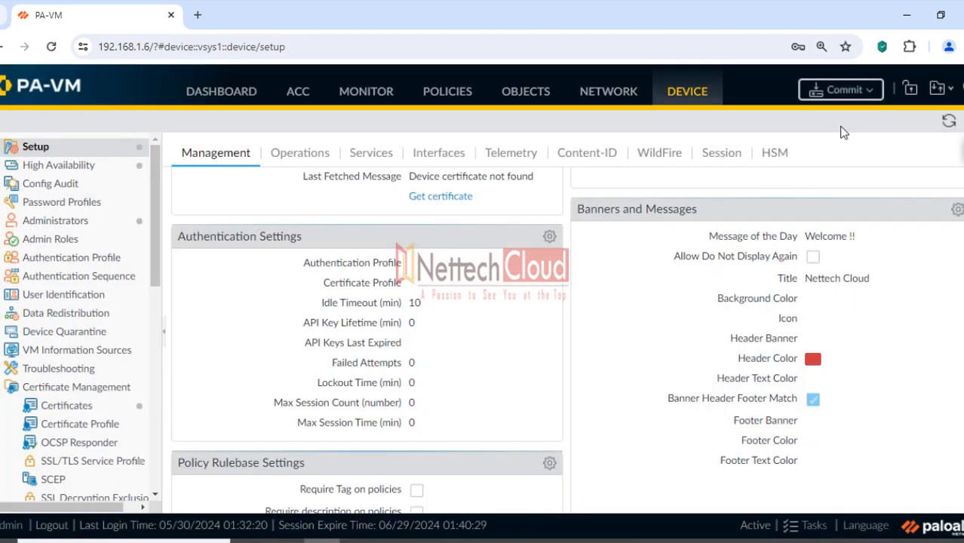
Commit all pending banner changes to the firewall, then return to the guide PDF
{"action": "left_click", "coordinate": [842, 97]}
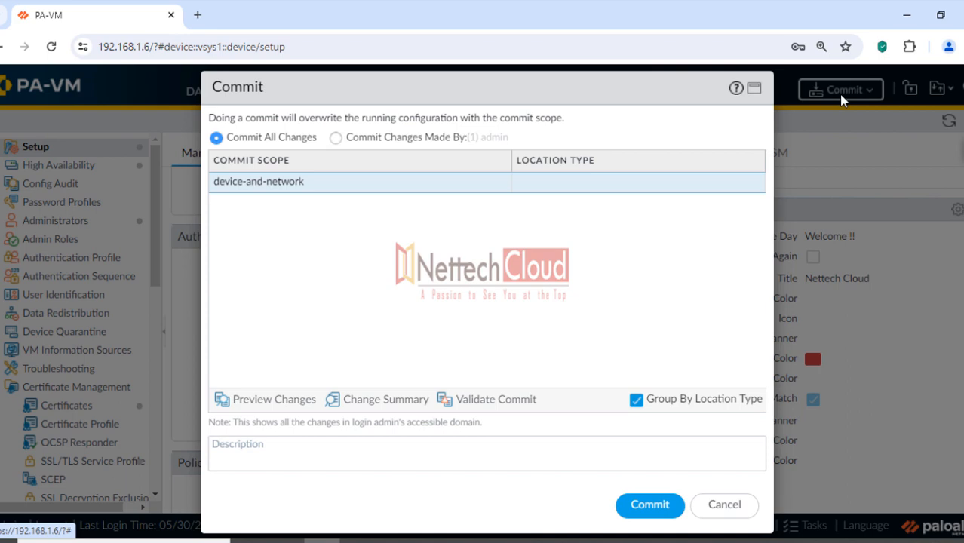
{"action": "left_click", "coordinate": [653, 505]}
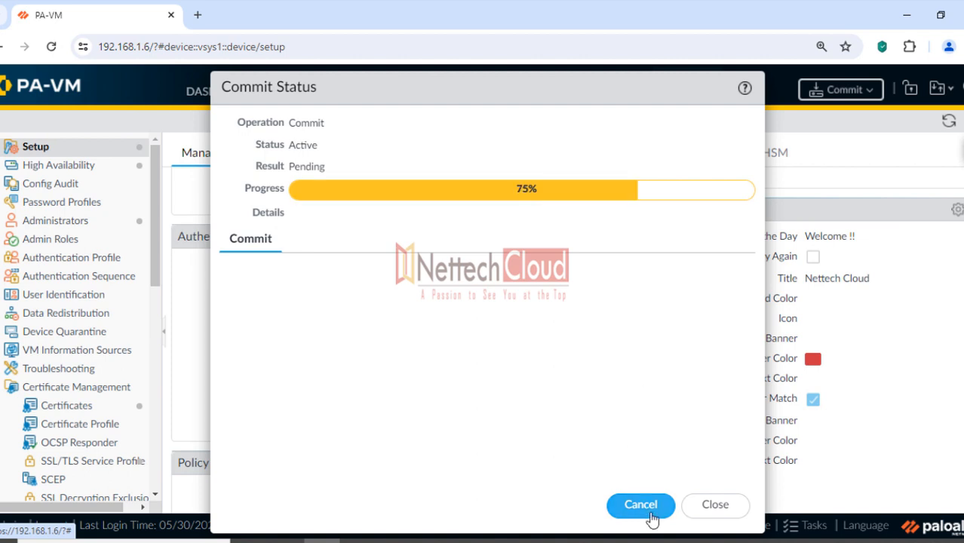
{"action": "left_click", "coordinate": [648, 540]}
{"action": "left_click", "coordinate": [360, 300]}
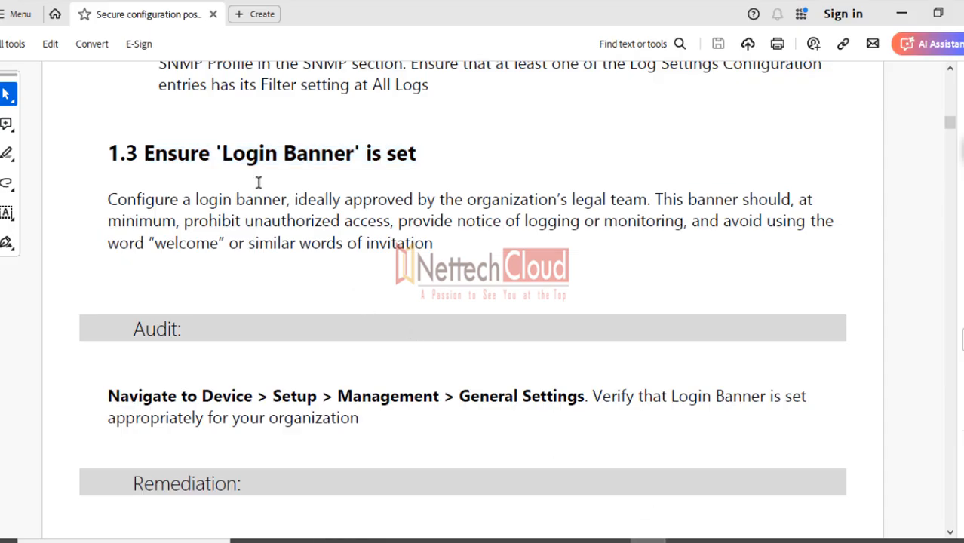
Move from section 1.3 to section 1.4 and highlight the Enable Log on High DP Load heading
{"action": "left_click", "coordinate": [224, 153]}
{"action": "left_click_drag", "start_coordinate": [221, 154], "coordinate": [362, 154]}
{"action": "scroll", "coordinate": [441, 317], "scroll_direction": "down", "scroll_amount": 10}
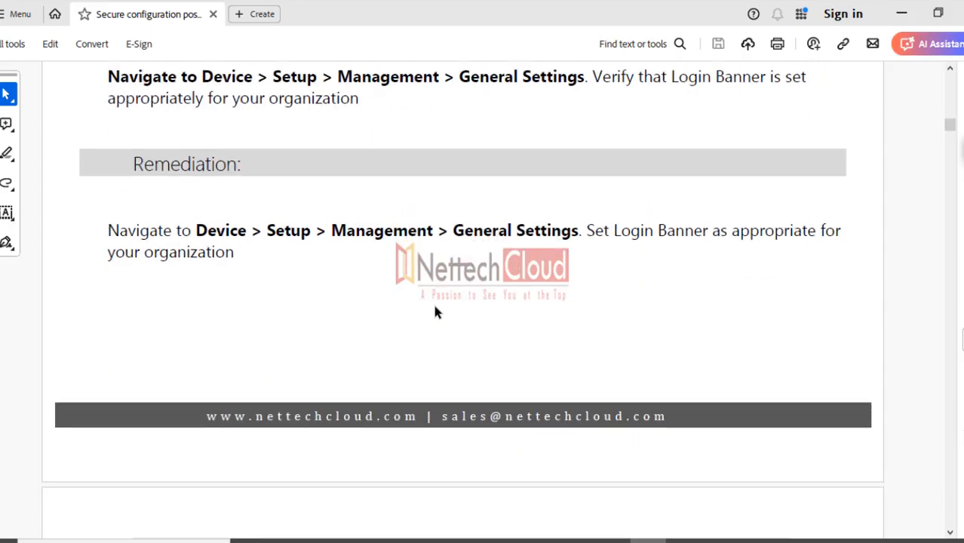
{"action": "scroll", "coordinate": [435, 308], "scroll_direction": "down", "scroll_amount": 15}
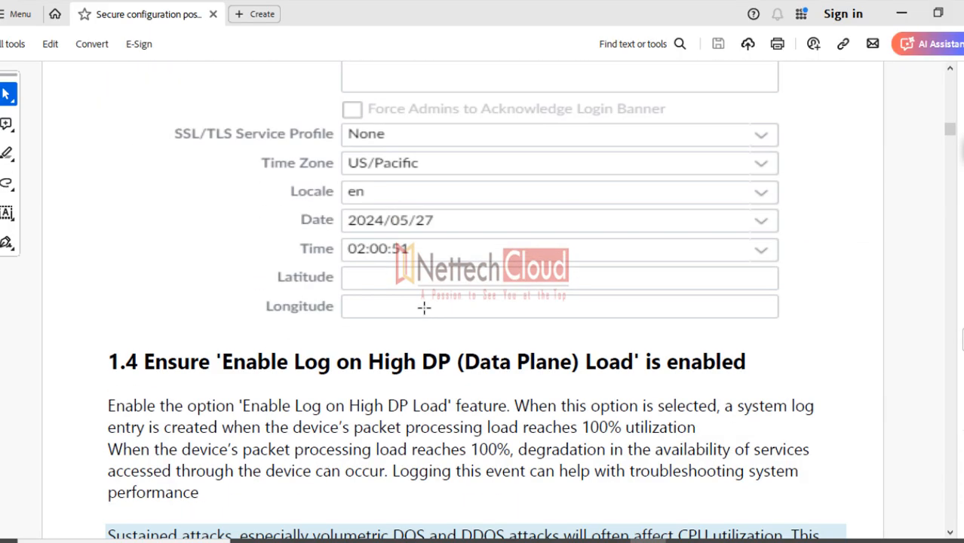
{"action": "scroll", "coordinate": [423, 308], "scroll_direction": "down", "scroll_amount": 1}
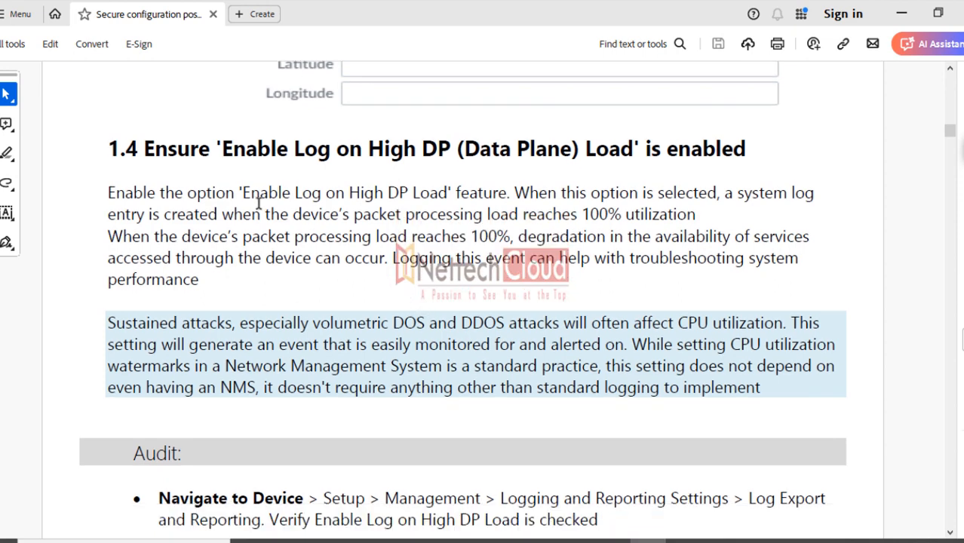
{"action": "left_click_drag", "start_coordinate": [221, 149], "coordinate": [668, 148]}
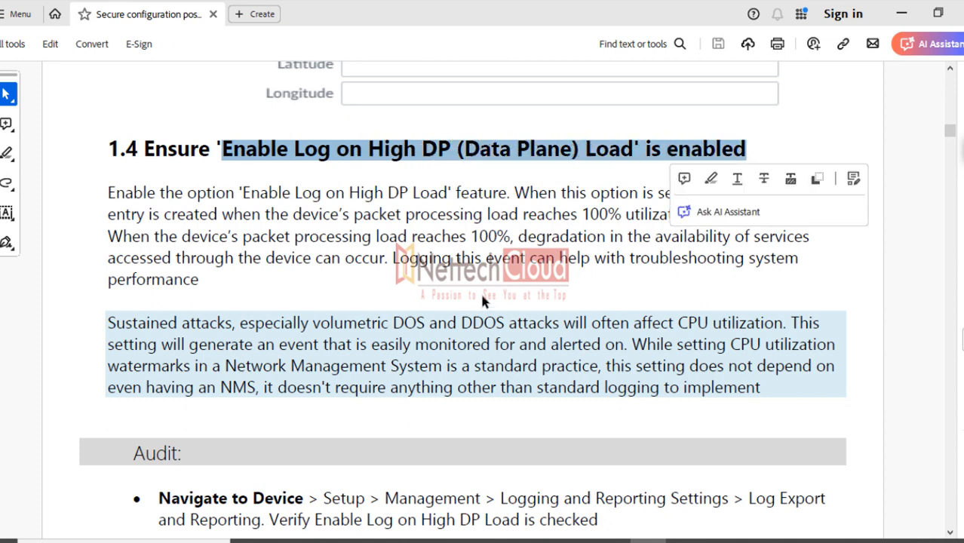
{"action": "left_click", "coordinate": [422, 288]}
Highlight the option name and the sentences about 100% processing load and DOS/DDOS attacks
{"action": "left_click_drag", "start_coordinate": [240, 193], "coordinate": [471, 196]}
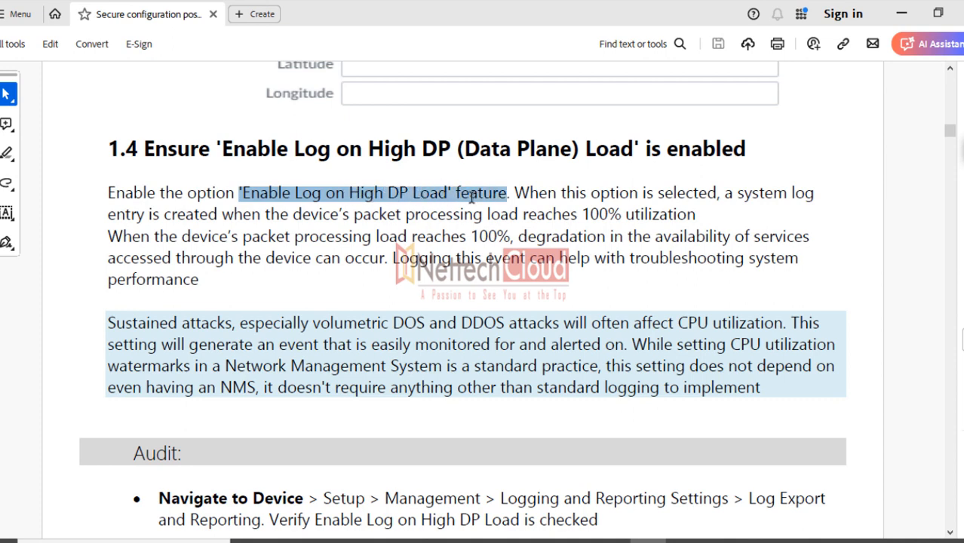
{"action": "left_click_drag", "start_coordinate": [472, 197], "coordinate": [471, 196]}
{"action": "mouse_move", "coordinate": [222, 215]}
{"action": "left_mouse_down"}
{"action": "mouse_move", "coordinate": [436, 225]}
{"action": "mouse_move", "coordinate": [662, 214]}
{"action": "left_mouse_up"}
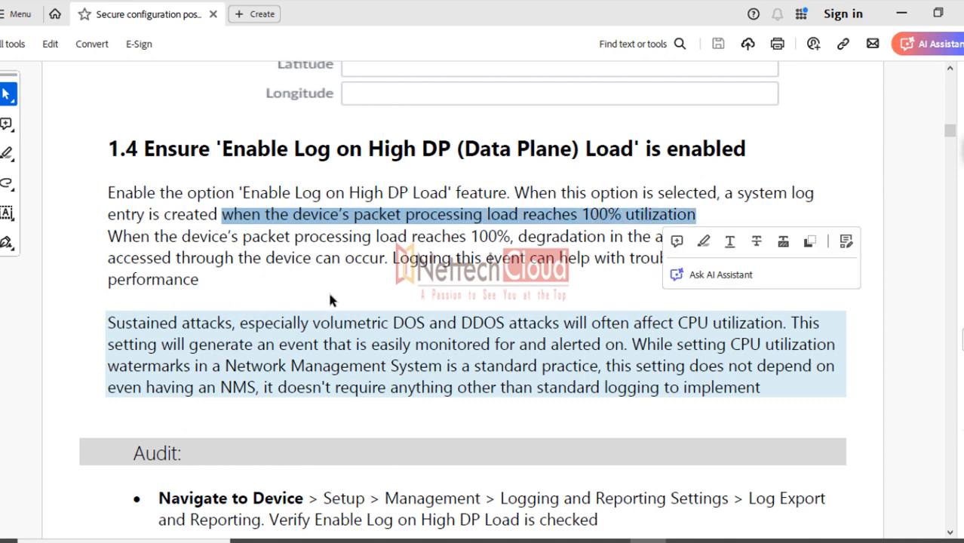
{"action": "left_click_drag", "start_coordinate": [240, 324], "coordinate": [743, 331]}
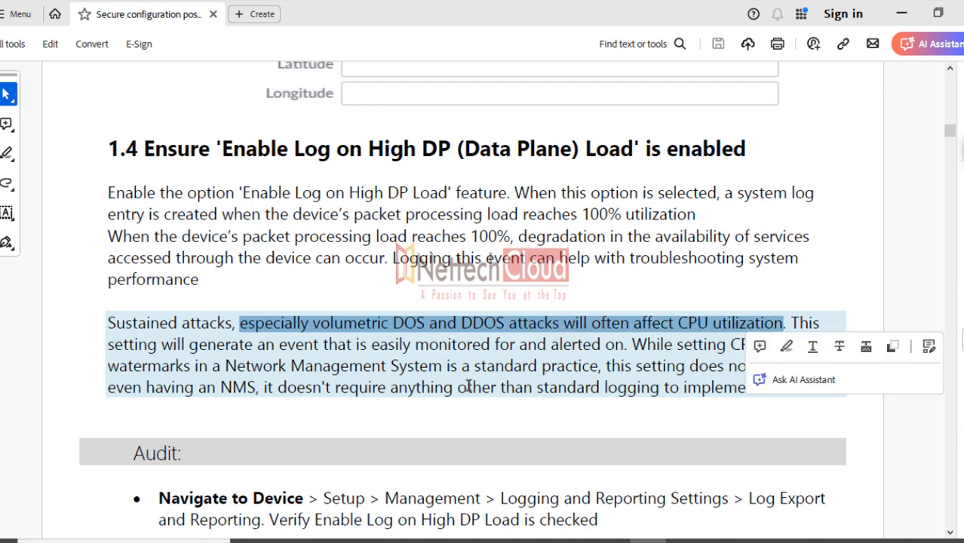
{"action": "left_click", "coordinate": [369, 337]}
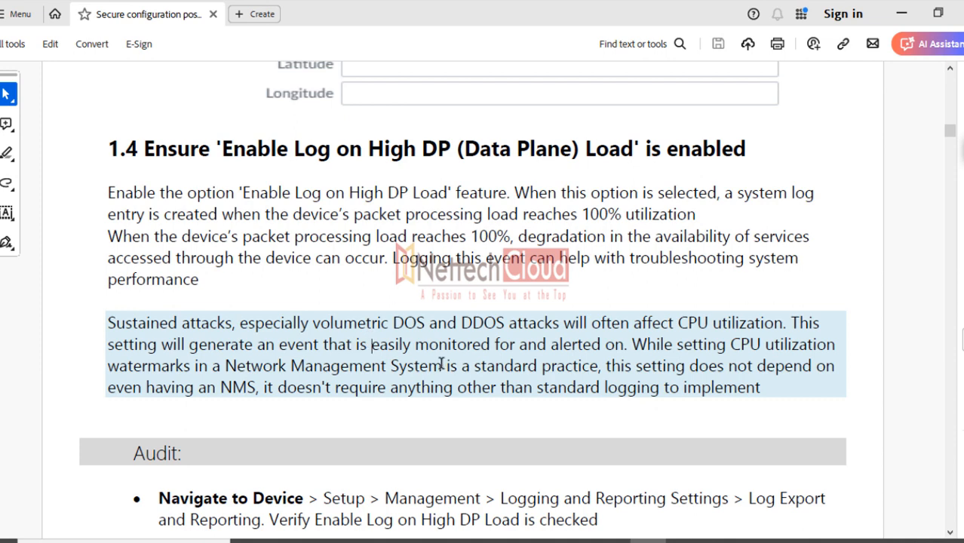
Scroll to the Remediation step and highlight the Logging and Reporting Settings path
{"action": "left_click_drag", "start_coordinate": [224, 148], "coordinate": [462, 151]}
{"action": "left_click", "coordinate": [435, 317]}
{"action": "scroll", "coordinate": [435, 322], "scroll_direction": "down", "scroll_amount": 5}
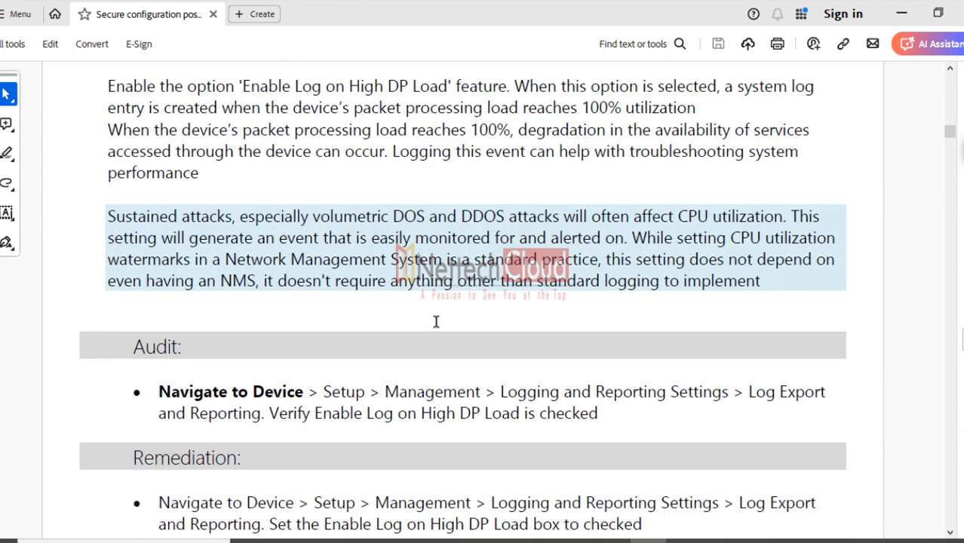
{"action": "scroll", "coordinate": [435, 323], "scroll_direction": "down", "scroll_amount": 1}
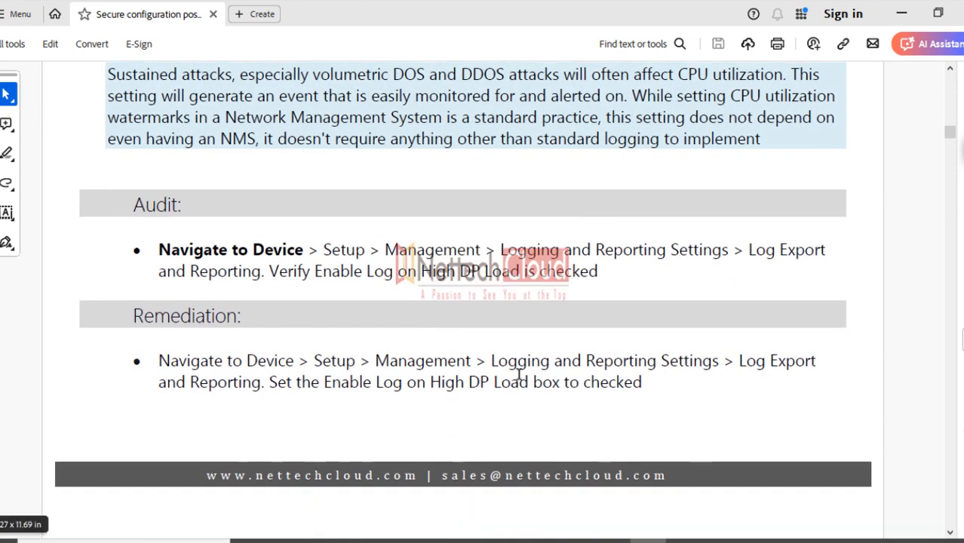
{"action": "scroll", "coordinate": [424, 369], "scroll_direction": "down", "scroll_amount": 5}
{"action": "scroll", "coordinate": [429, 362], "scroll_direction": "up", "scroll_amount": 2}
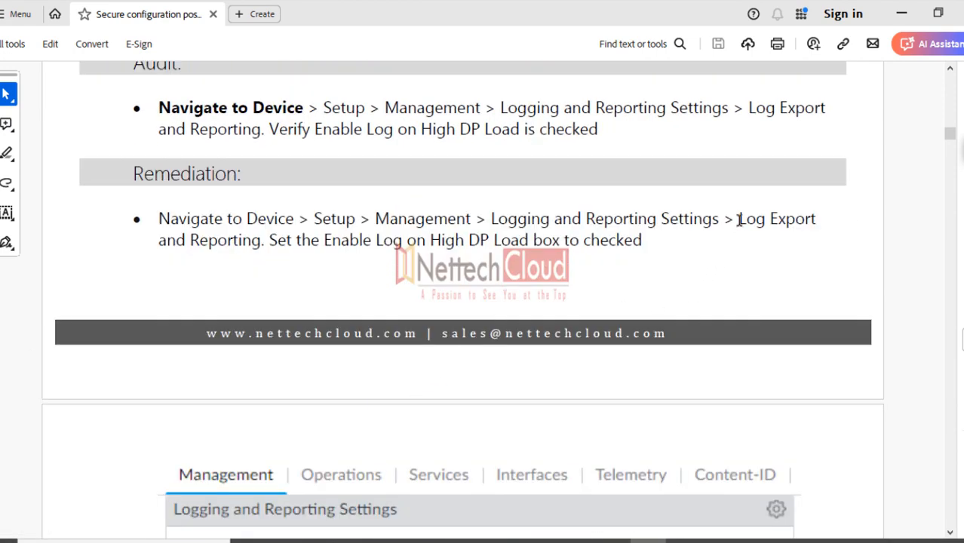
{"action": "left_click_drag", "start_coordinate": [487, 219], "coordinate": [802, 225]}
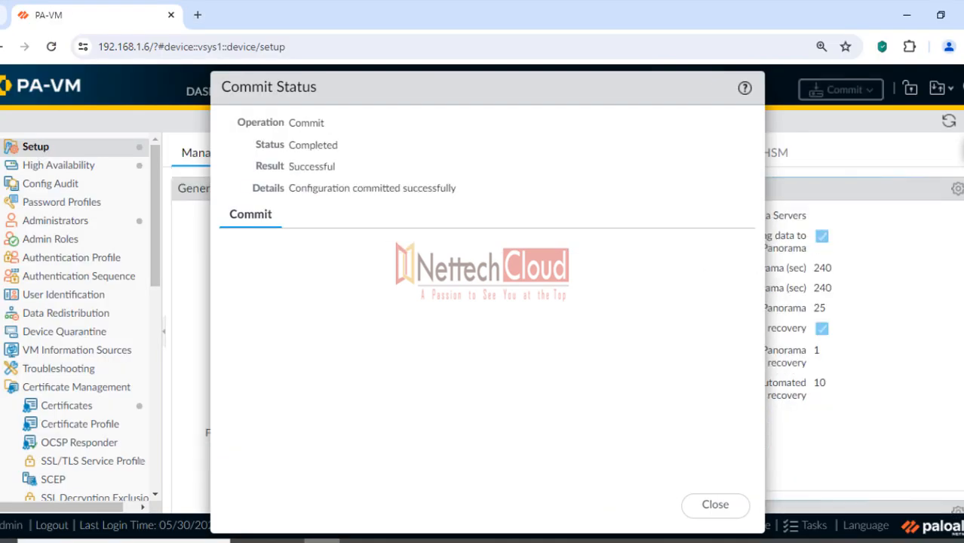
Close the successful commit status, log out, and view the banner on the login page
{"action": "left_click", "coordinate": [715, 504]}
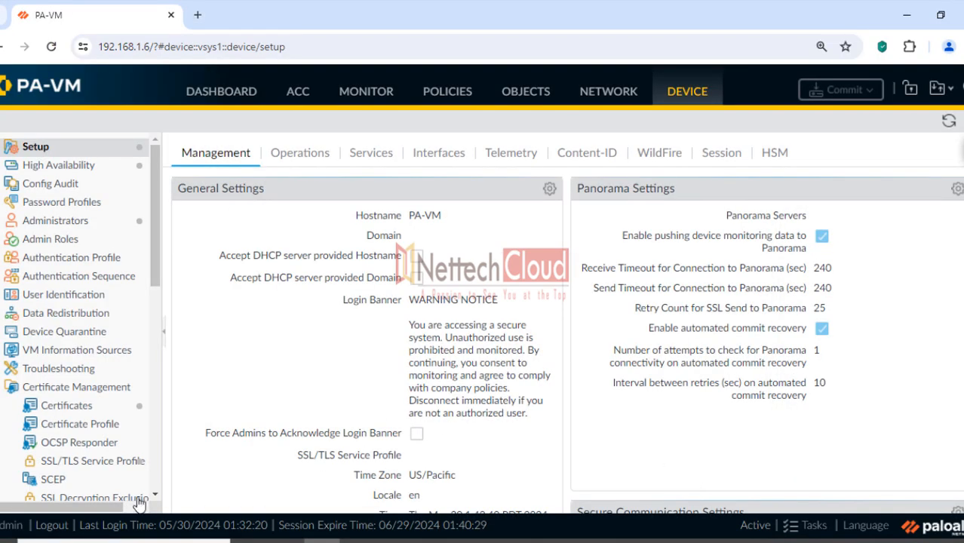
{"action": "left_click", "coordinate": [50, 527]}
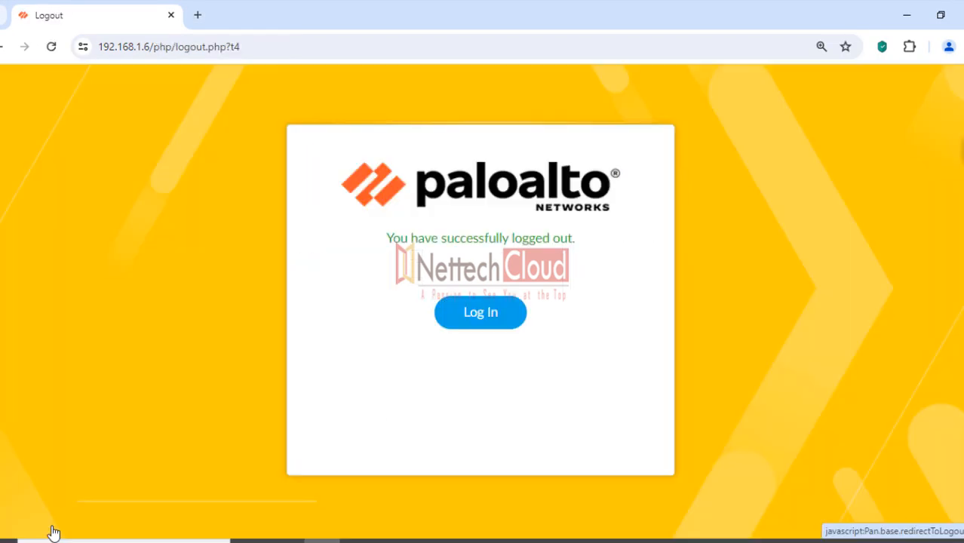
{"action": "left_click", "coordinate": [496, 318]}
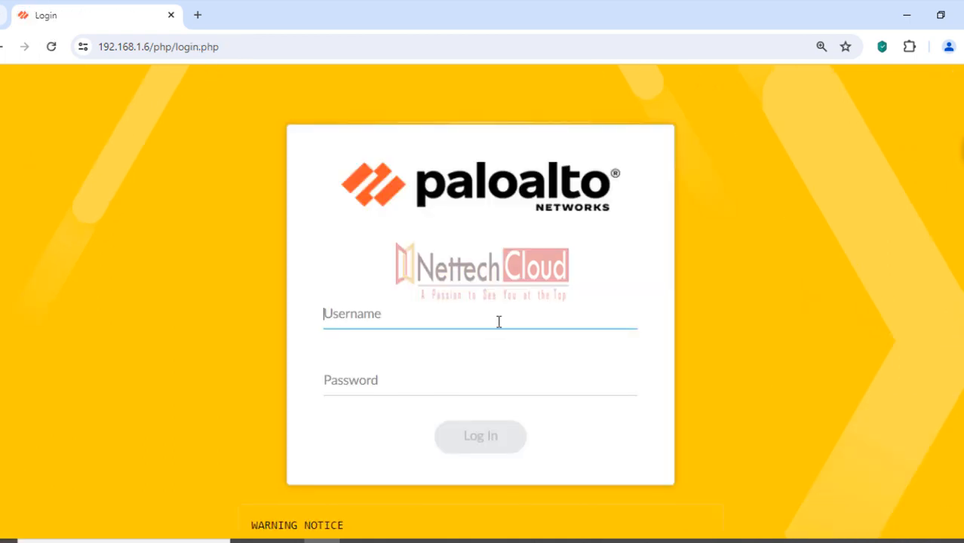
{"action": "scroll", "coordinate": [513, 325], "scroll_direction": "down", "scroll_amount": 3}
{"action": "left_click_drag", "start_coordinate": [257, 332], "coordinate": [341, 334]}
{"action": "left_click_drag", "start_coordinate": [327, 383], "coordinate": [398, 325]}
{"action": "scroll", "coordinate": [191, 254], "scroll_direction": "up", "scroll_amount": 2}
Log in again with the admin username and password
{"action": "left_click", "coordinate": [342, 272]}
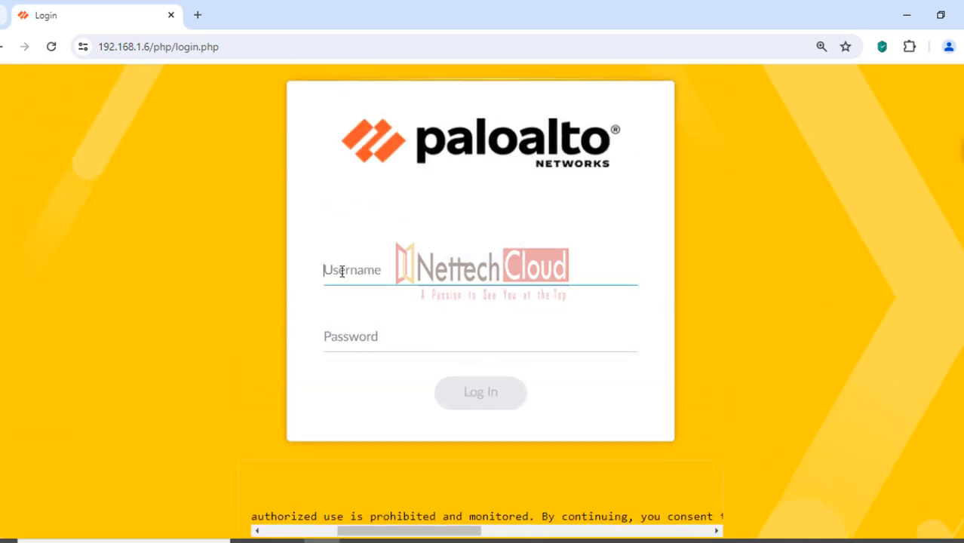
{"action": "type", "text": "admin"}
{"action": "key", "text": "Tab"}
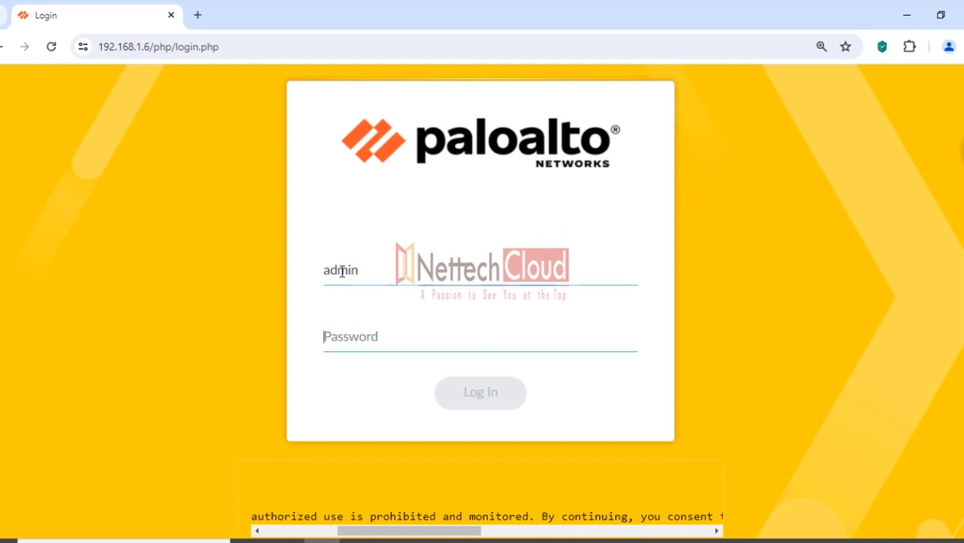
{"action": "type", "text": "admin"}
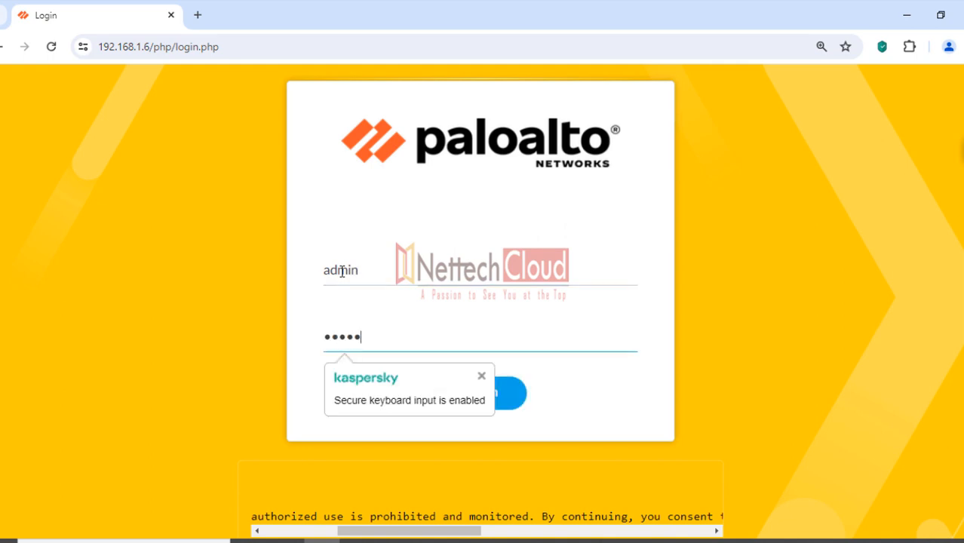
{"action": "type", "text": "••••••"}
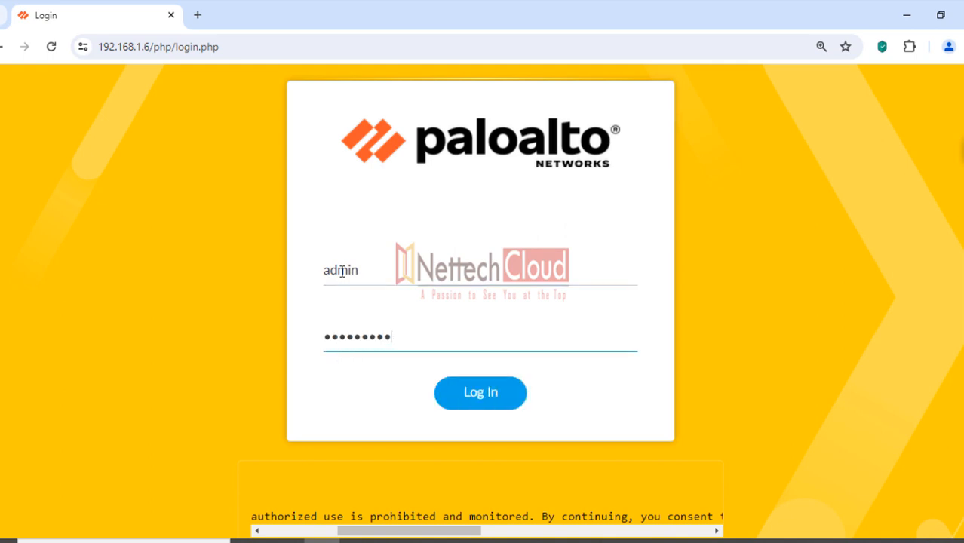
{"action": "key", "text": "Return"}
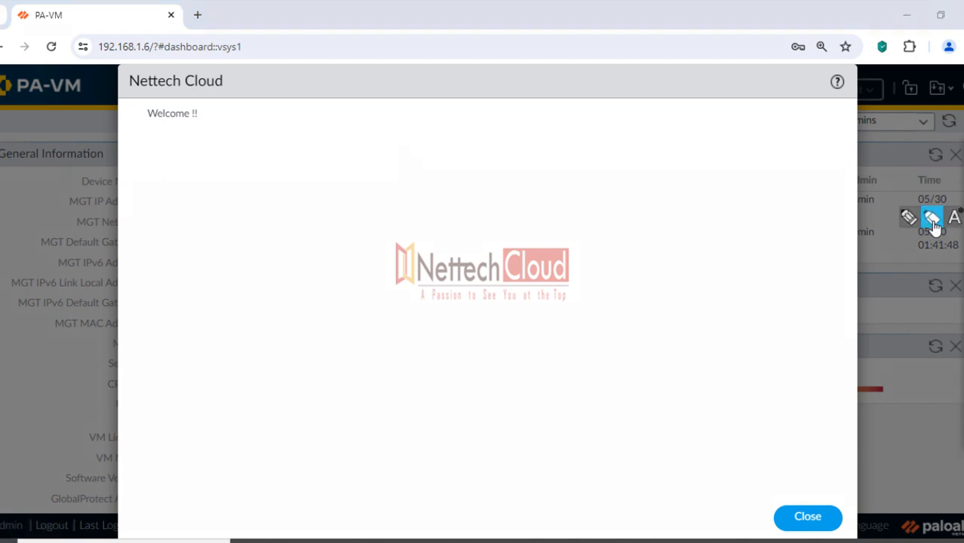
Dismiss the Nettech Cloud 'Welcome !!' message and the telemetry prompt to reach the Dashboard
{"action": "left_click_drag", "start_coordinate": [132, 82], "coordinate": [226, 87]}
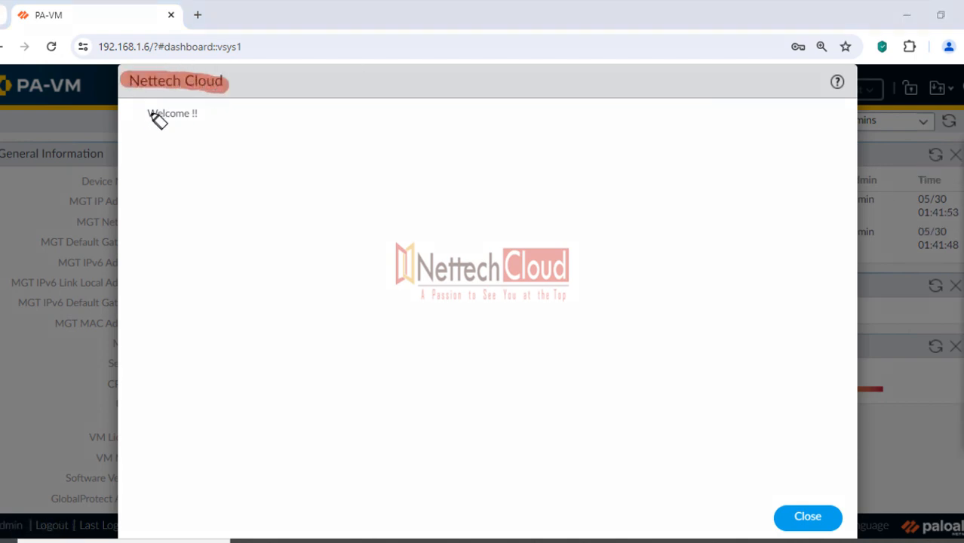
{"action": "left_click_drag", "start_coordinate": [140, 113], "coordinate": [203, 116]}
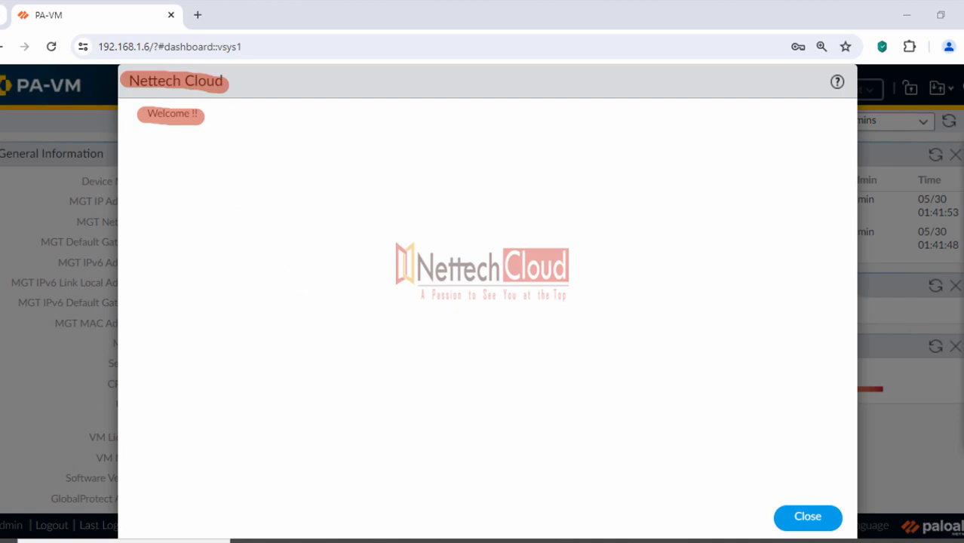
{"action": "left_click", "coordinate": [962, 239]}
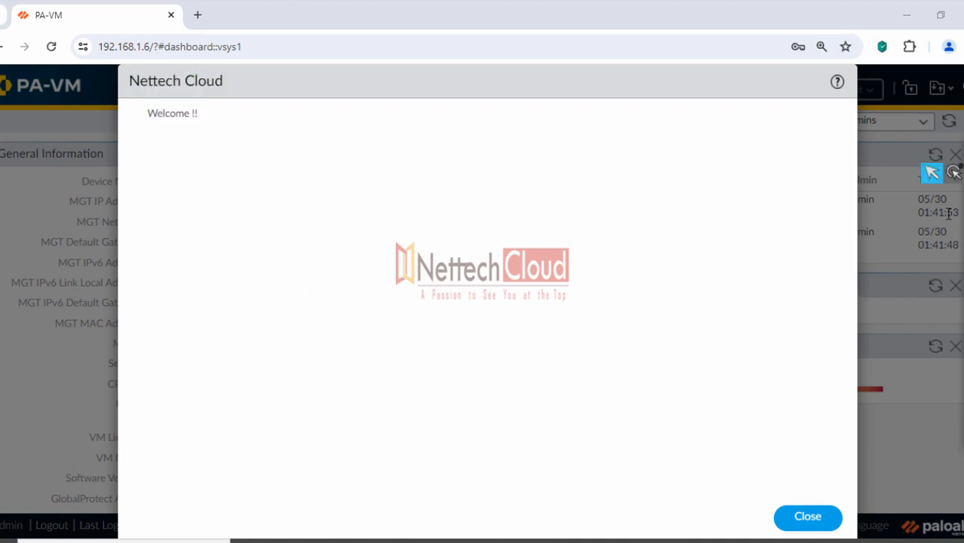
{"action": "left_click", "coordinate": [813, 518]}
{"action": "left_click", "coordinate": [636, 408]}
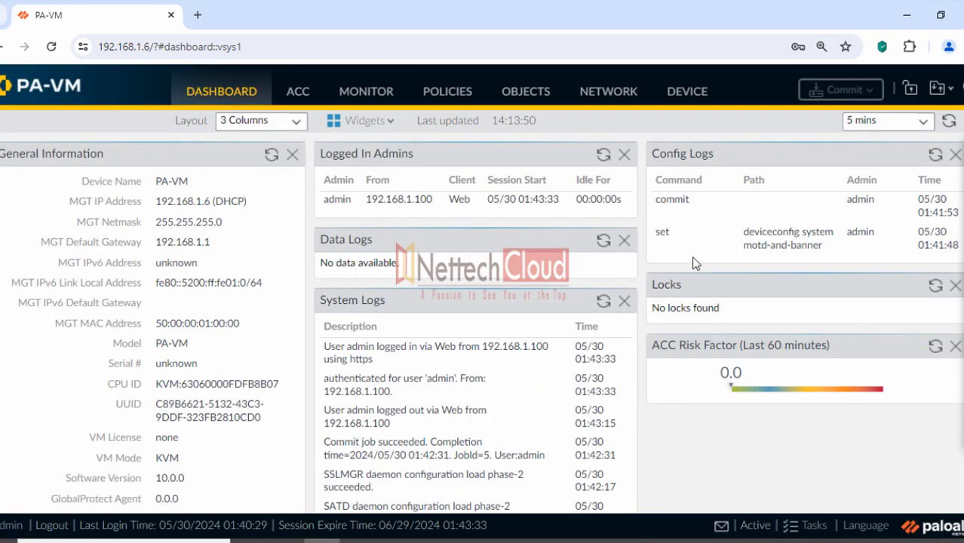
Confirm Enable Log on High DP Load is checked under Log Export and Reporting, then cancel unchanged
{"action": "left_click", "coordinate": [687, 91]}
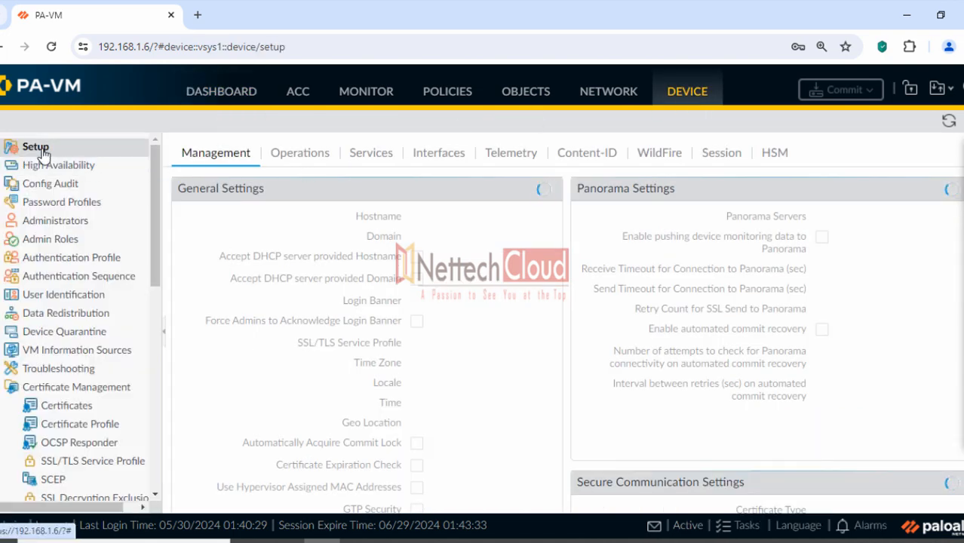
{"action": "scroll", "coordinate": [179, 208], "scroll_direction": "down", "scroll_amount": 10}
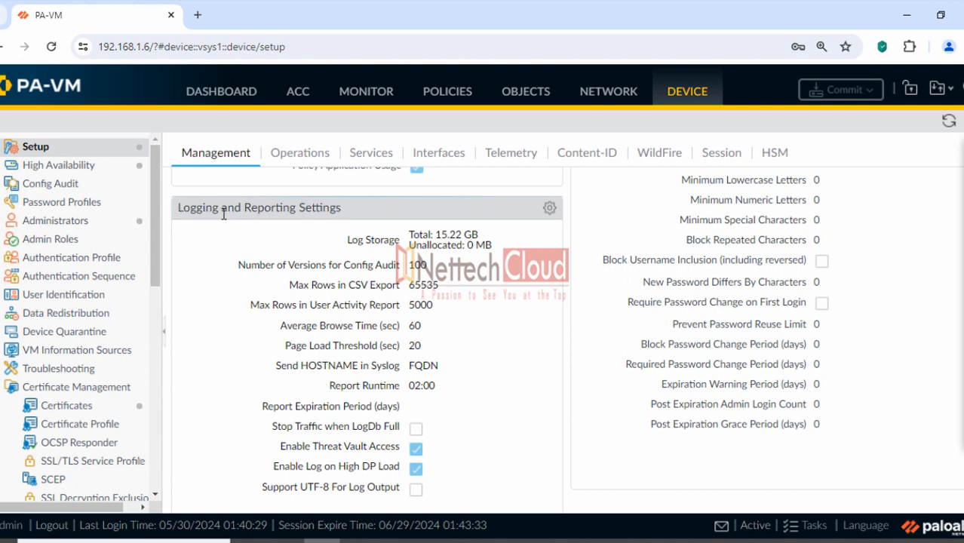
{"action": "left_click", "coordinate": [550, 209]}
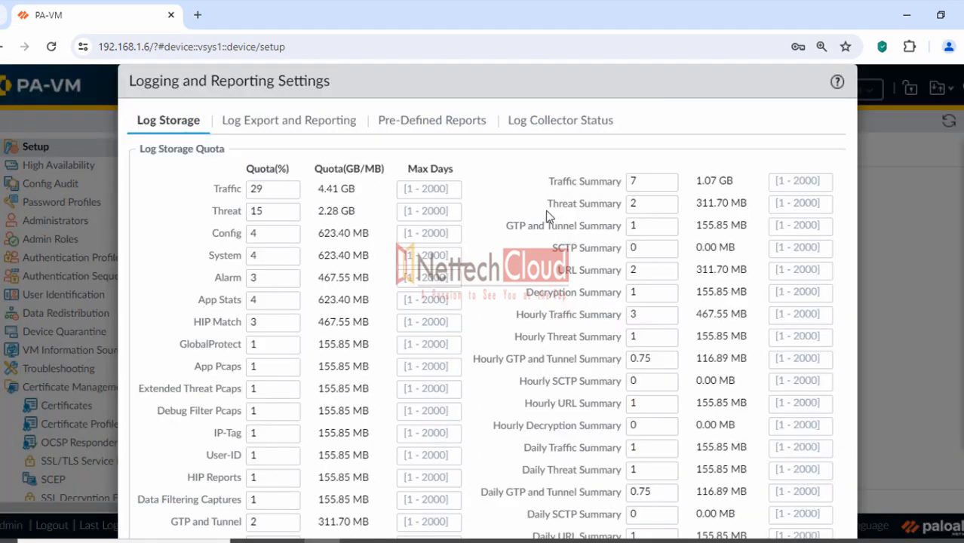
{"action": "left_click", "coordinate": [290, 122]}
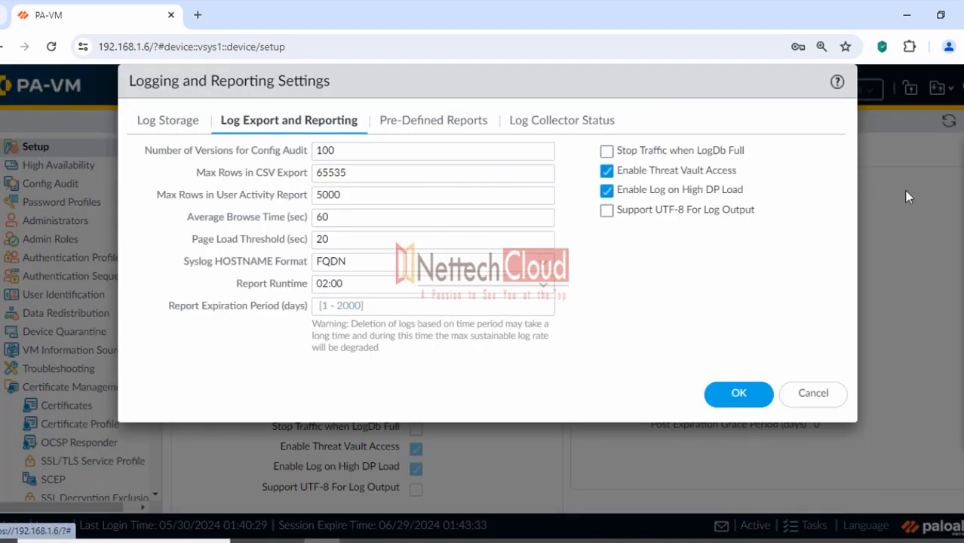
{"action": "left_click", "coordinate": [933, 219]}
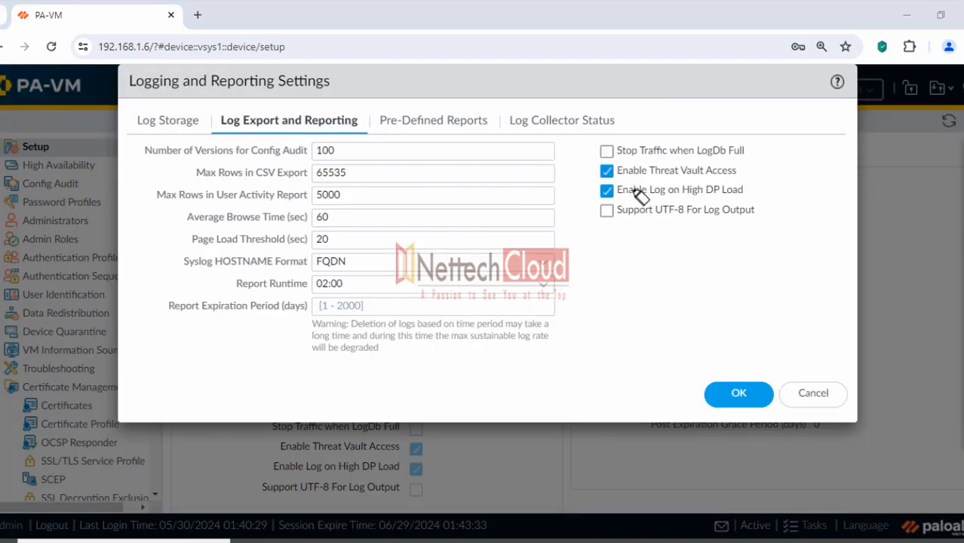
{"action": "left_click_drag", "start_coordinate": [617, 188], "coordinate": [744, 193]}
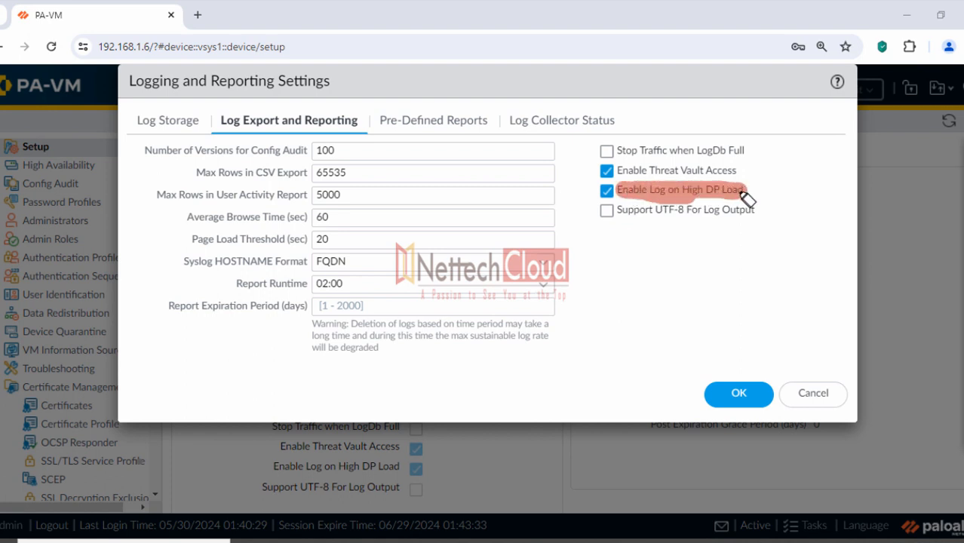
{"action": "left_click", "coordinate": [590, 190]}
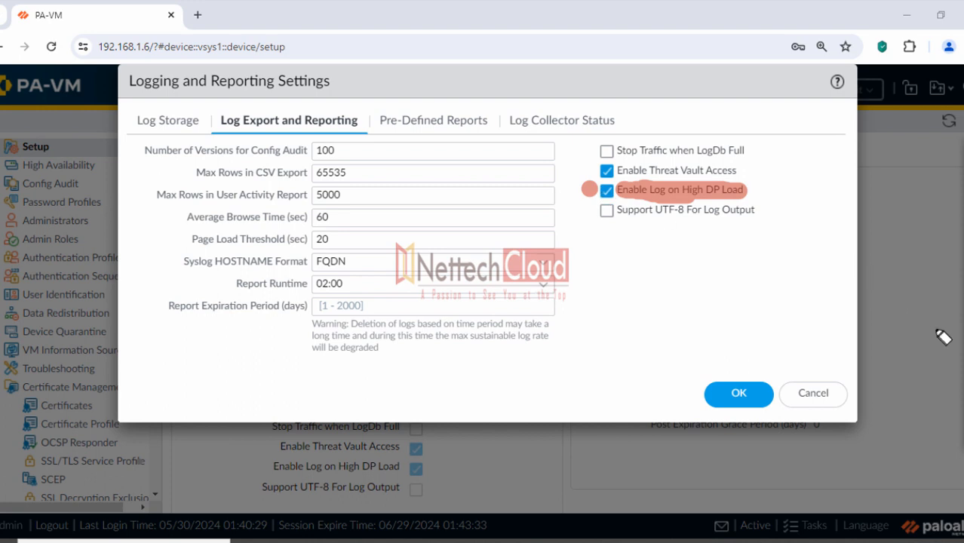
{"action": "left_click", "coordinate": [962, 353]}
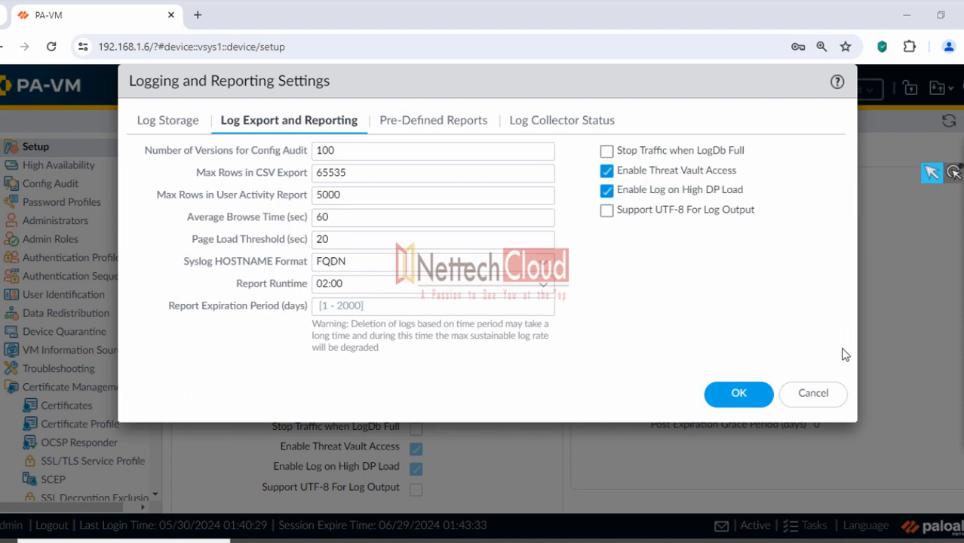
{"action": "left_click", "coordinate": [814, 393]}
{"action": "left_click", "coordinate": [647, 541]}
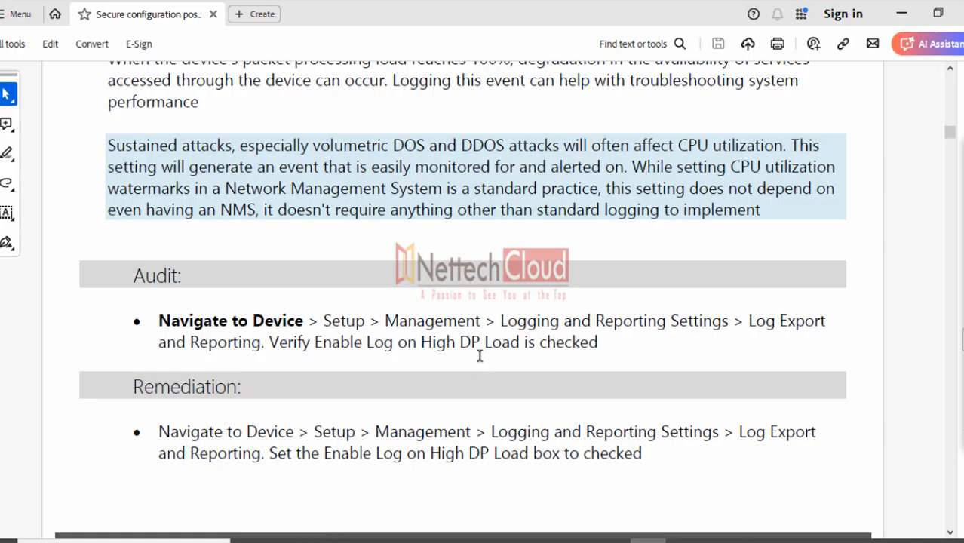
Scroll to section 1.5 Management Interface Settings and select the Permitted IP Addresses heading
{"action": "scroll", "coordinate": [476, 354], "scroll_direction": "down", "scroll_amount": 8}
{"action": "scroll", "coordinate": [442, 321], "scroll_direction": "down", "scroll_amount": 15}
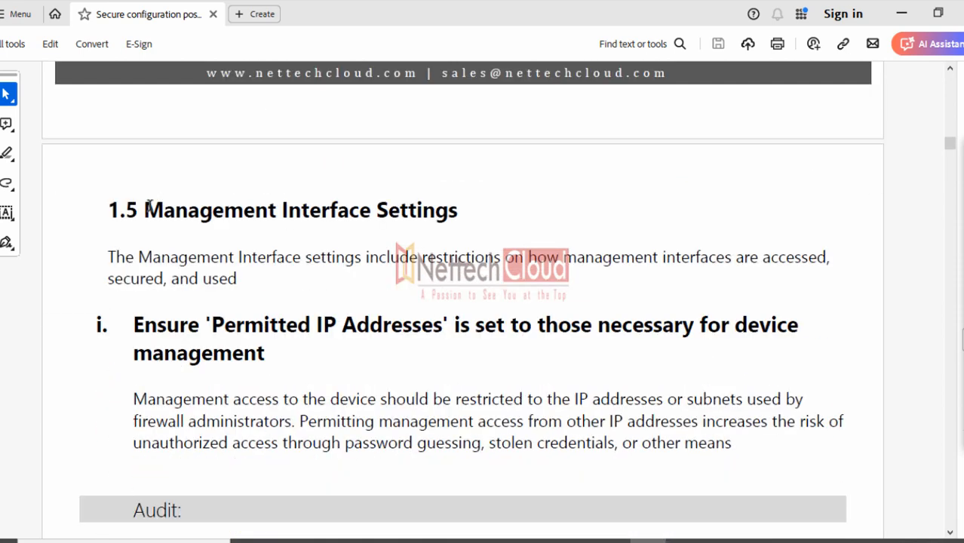
{"action": "left_click_drag", "start_coordinate": [145, 210], "coordinate": [459, 212]}
{"action": "left_click_drag", "start_coordinate": [135, 326], "coordinate": [768, 319]}
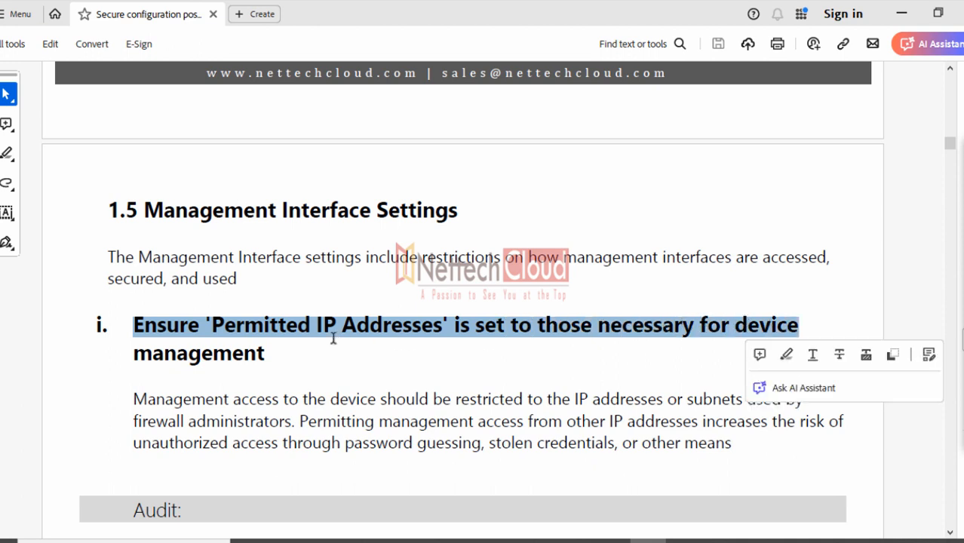
{"action": "left_click_drag", "start_coordinate": [271, 355], "coordinate": [147, 328]}
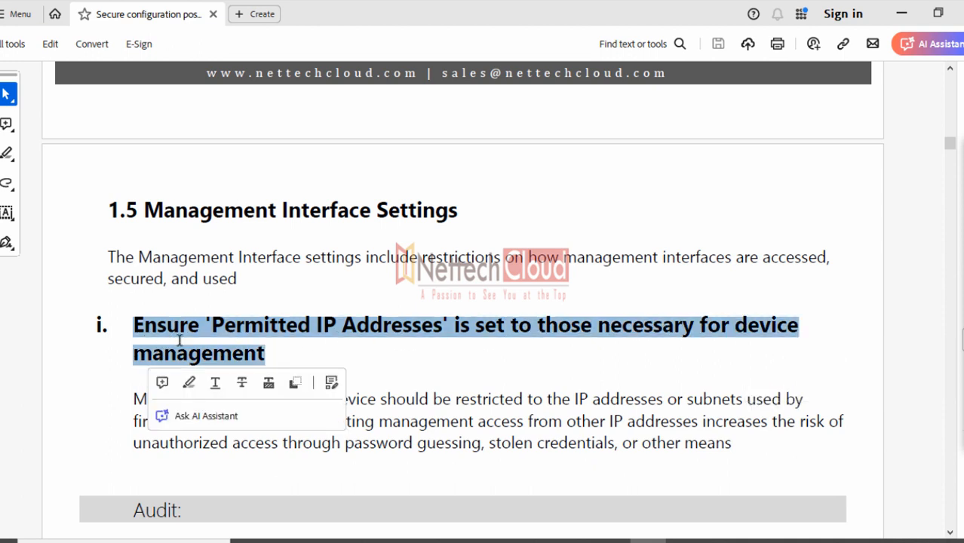
{"action": "left_click", "coordinate": [405, 375]}
Read down through the audit steps and select the phrase 'Permitted IP Addresses'
{"action": "scroll", "coordinate": [405, 375], "scroll_direction": "down", "scroll_amount": 2}
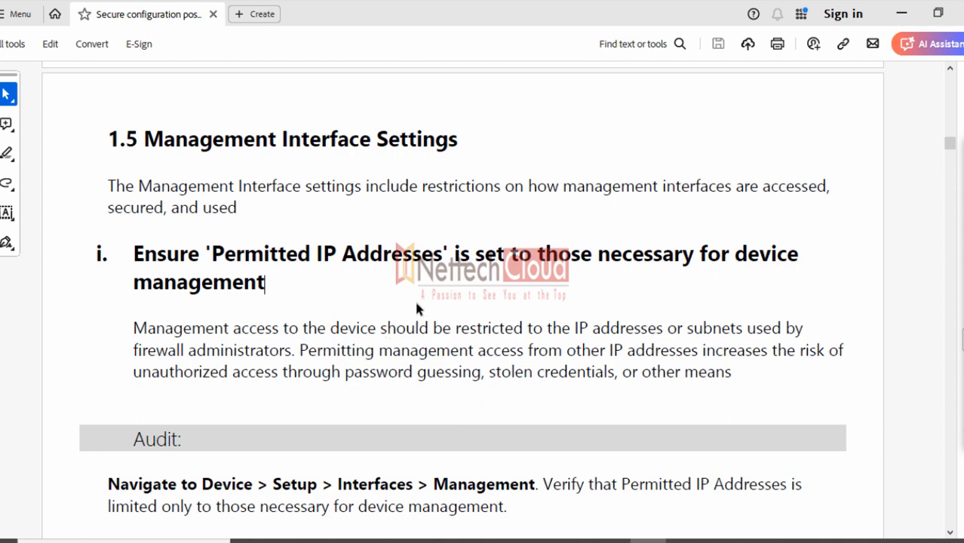
{"action": "scroll", "coordinate": [411, 306], "scroll_direction": "down", "scroll_amount": 4}
{"action": "scroll", "coordinate": [400, 302], "scroll_direction": "down", "scroll_amount": 1}
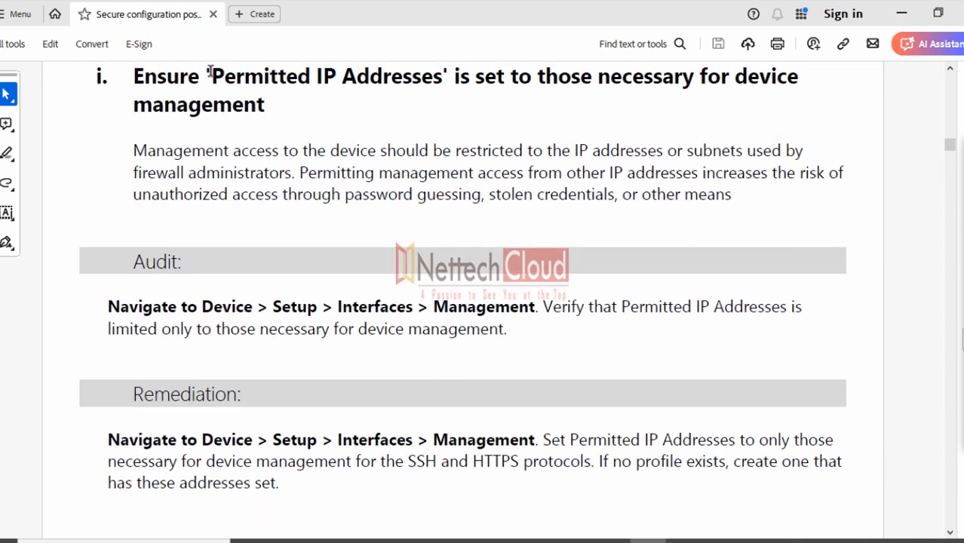
{"action": "left_click_drag", "start_coordinate": [208, 76], "coordinate": [442, 76]}
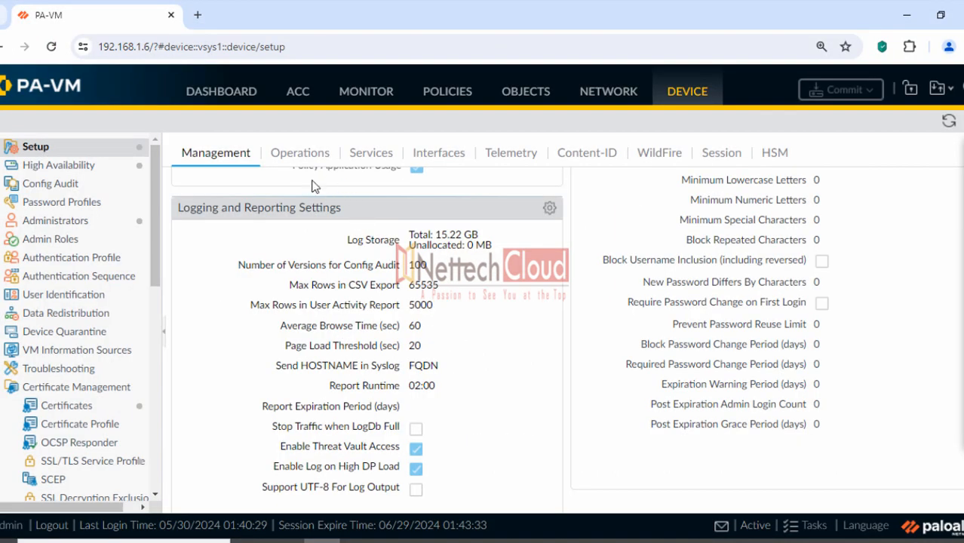
{"action": "scroll", "coordinate": [259, 219], "scroll_direction": "up", "scroll_amount": 1}
{"action": "scroll", "coordinate": [264, 221], "scroll_direction": "up", "scroll_amount": 10}
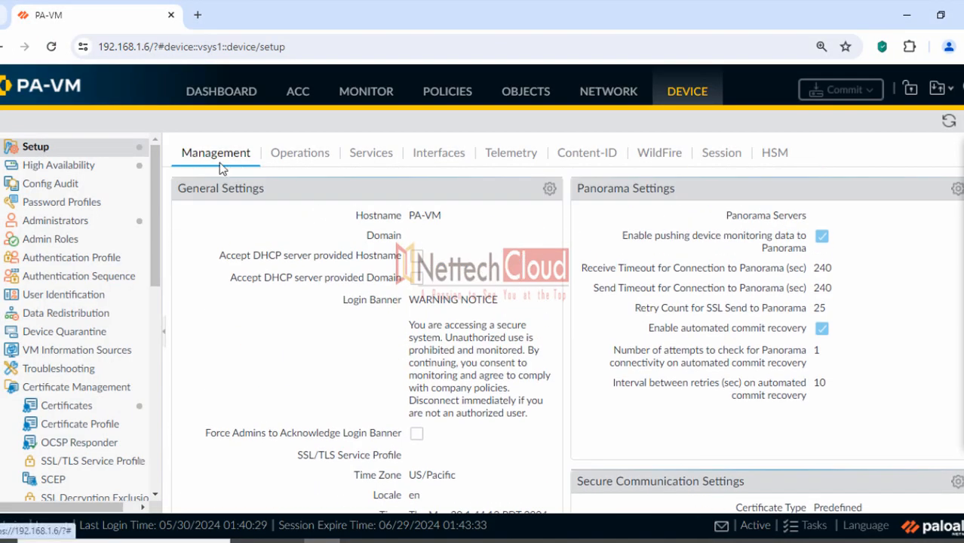
Open the Management interface settings and mark the Permitted IP Addresses header and 192.168.1.100
{"action": "left_click", "coordinate": [426, 158]}
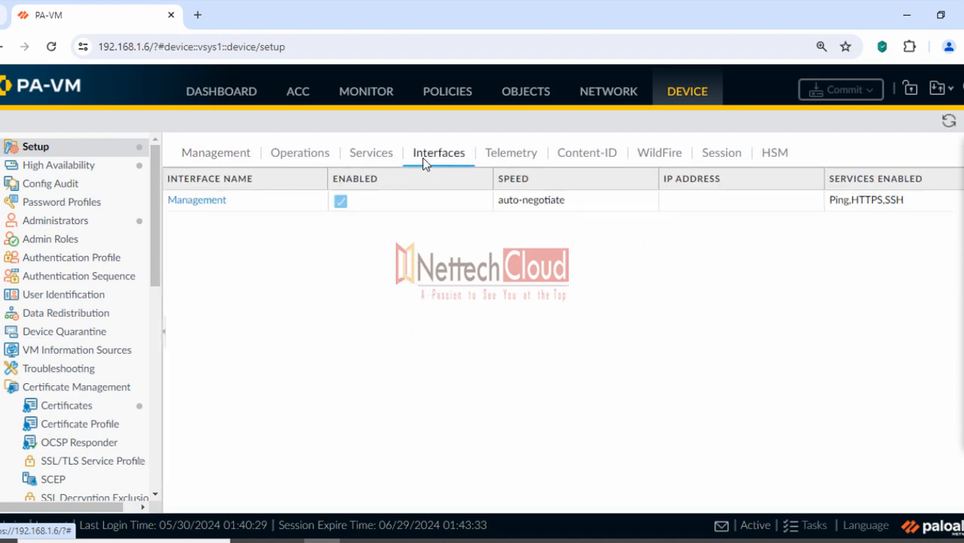
{"action": "left_click", "coordinate": [188, 206]}
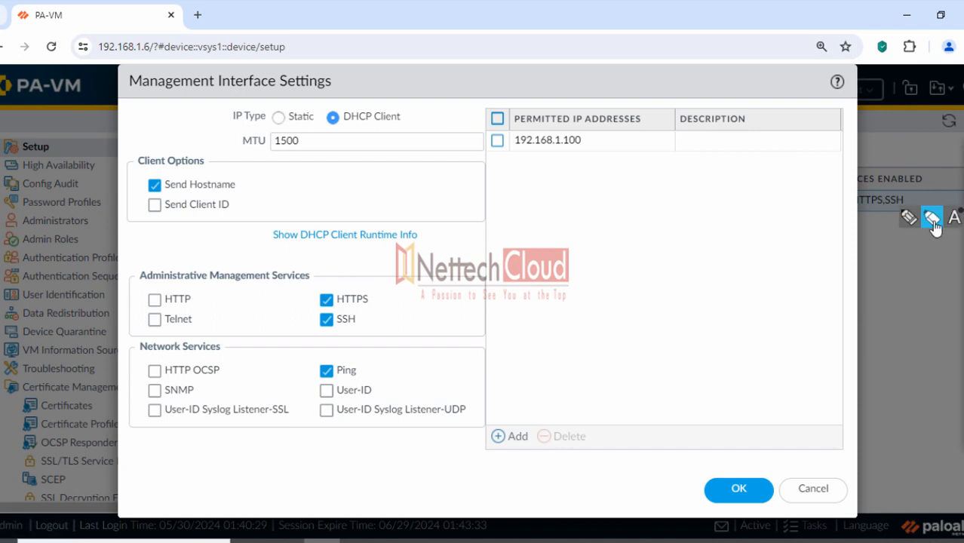
{"action": "left_click", "coordinate": [933, 219]}
{"action": "left_click_drag", "start_coordinate": [515, 118], "coordinate": [643, 121]}
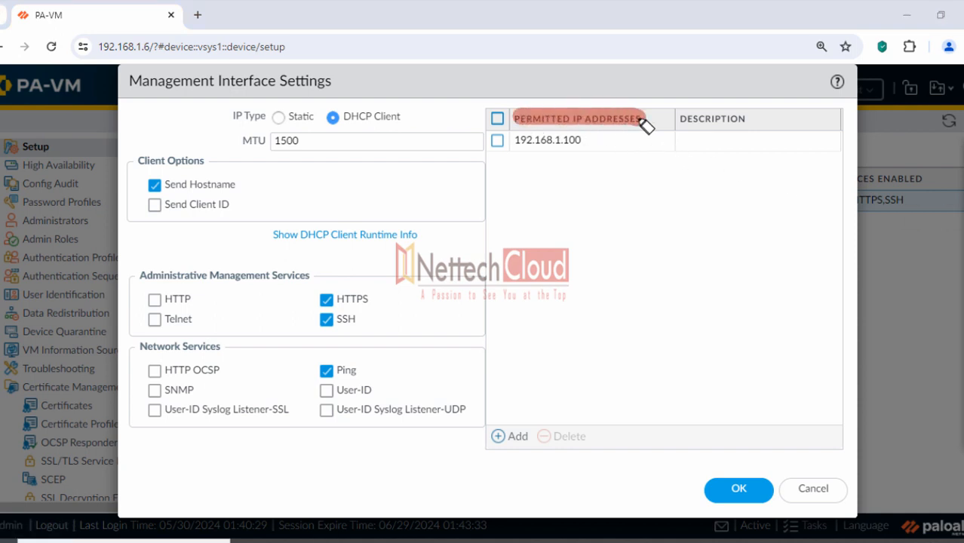
{"action": "left_click_drag", "start_coordinate": [515, 139], "coordinate": [587, 140]}
Mark the empty rows below, bracket the whole permitted-address list, then clear the annotations
{"action": "left_click_drag", "start_coordinate": [513, 161], "coordinate": [579, 161]}
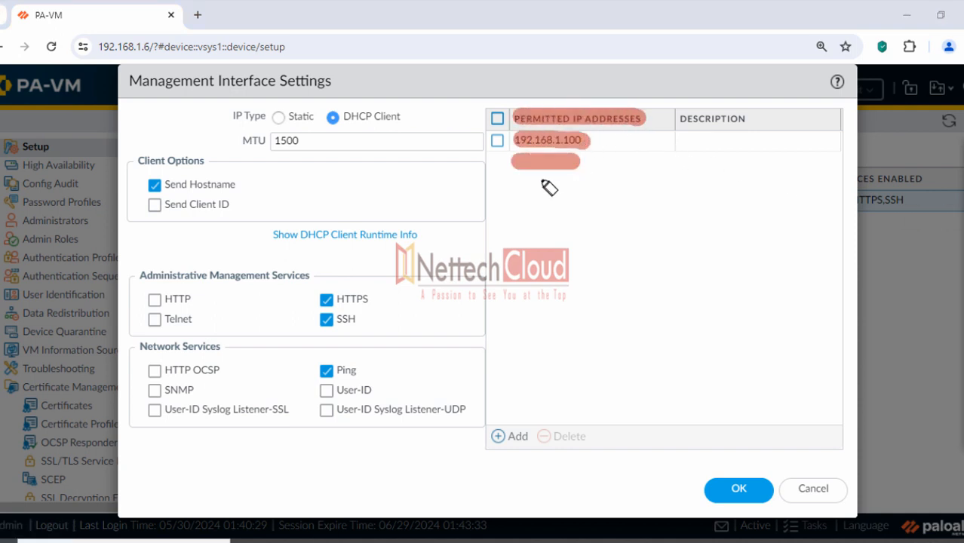
{"action": "left_click_drag", "start_coordinate": [508, 180], "coordinate": [578, 181]}
{"action": "left_click_drag", "start_coordinate": [512, 203], "coordinate": [587, 203]}
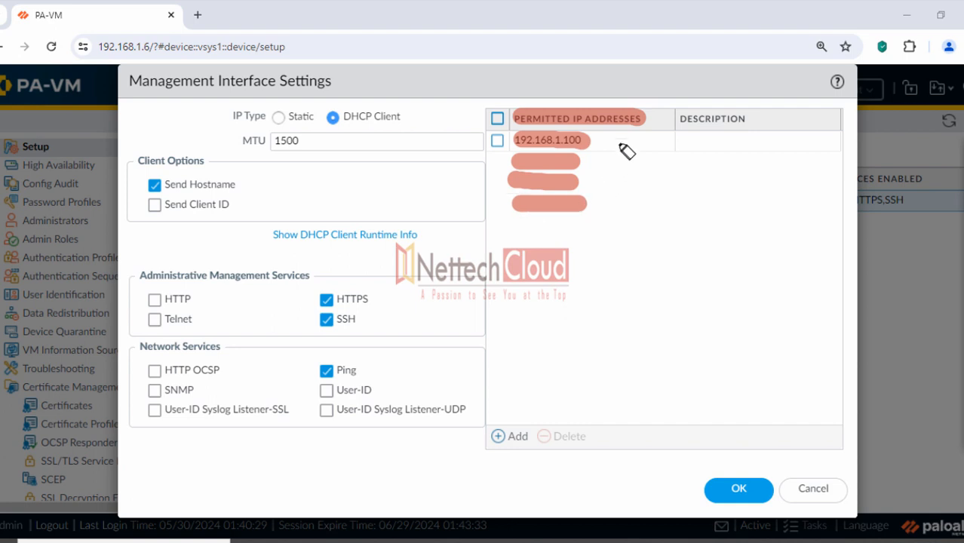
{"action": "left_click_drag", "start_coordinate": [604, 136], "coordinate": [603, 231]}
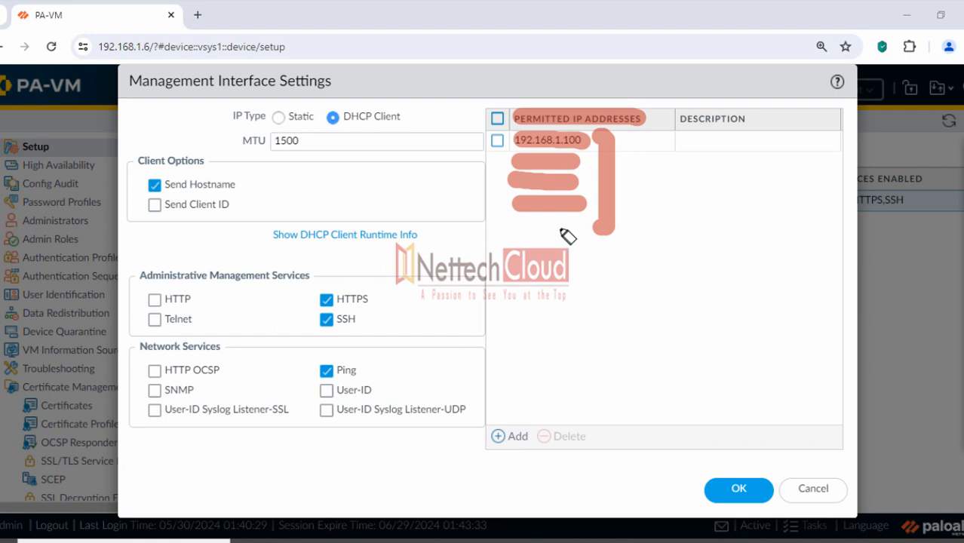
{"action": "left_click", "coordinate": [933, 173]}
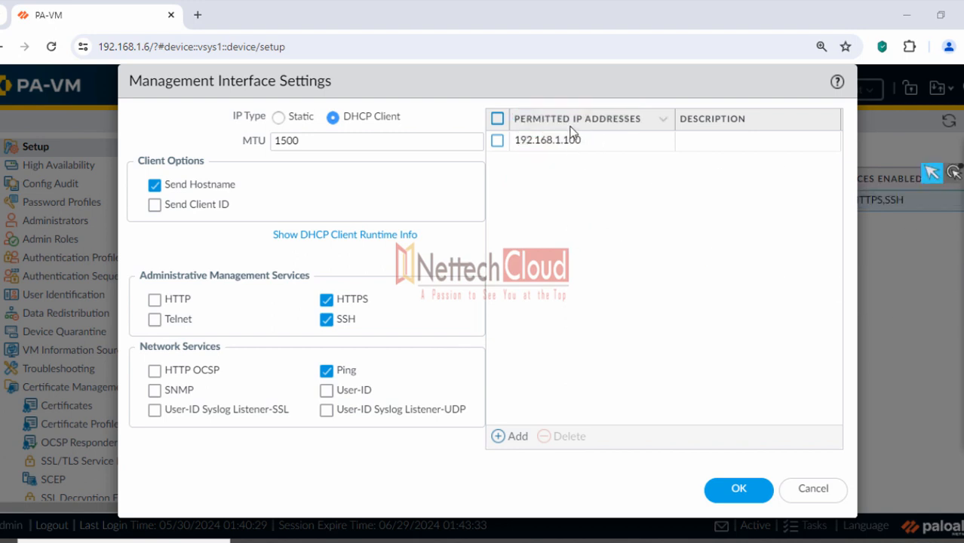
{"action": "left_click", "coordinate": [934, 218]}
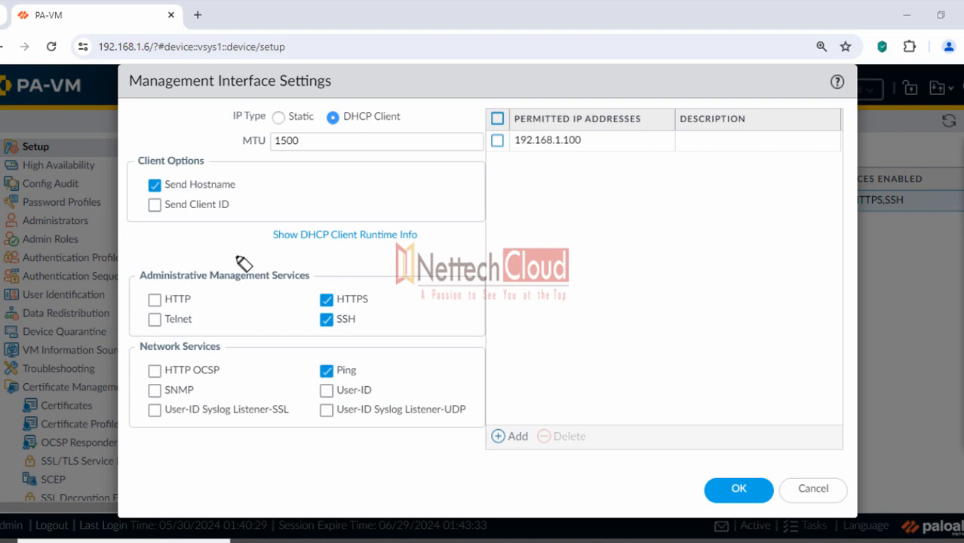
Mark the unchecked HTTP and Telnet options, then cancel the Management Interface Settings unchanged
{"action": "left_click_drag", "start_coordinate": [151, 298], "coordinate": [193, 298]}
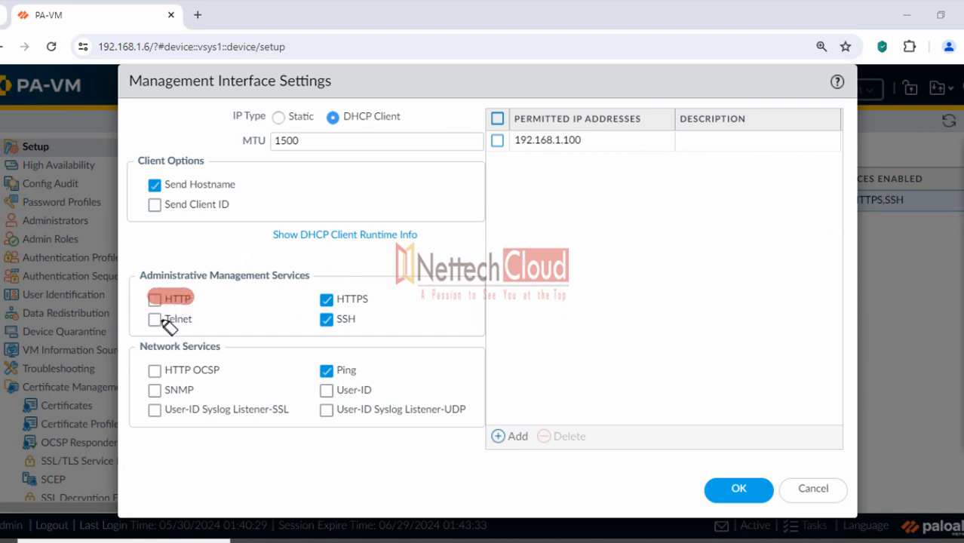
{"action": "mouse_move", "coordinate": [146, 320]}
{"action": "left_mouse_down"}
{"action": "mouse_move", "coordinate": [199, 322]}
{"action": "mouse_move", "coordinate": [198, 301]}
{"action": "mouse_move", "coordinate": [147, 292]}
{"action": "mouse_move", "coordinate": [202, 301]}
{"action": "mouse_move", "coordinate": [198, 292]}
{"action": "mouse_move", "coordinate": [149, 321]}
{"action": "mouse_move", "coordinate": [190, 320]}
{"action": "left_mouse_up"}
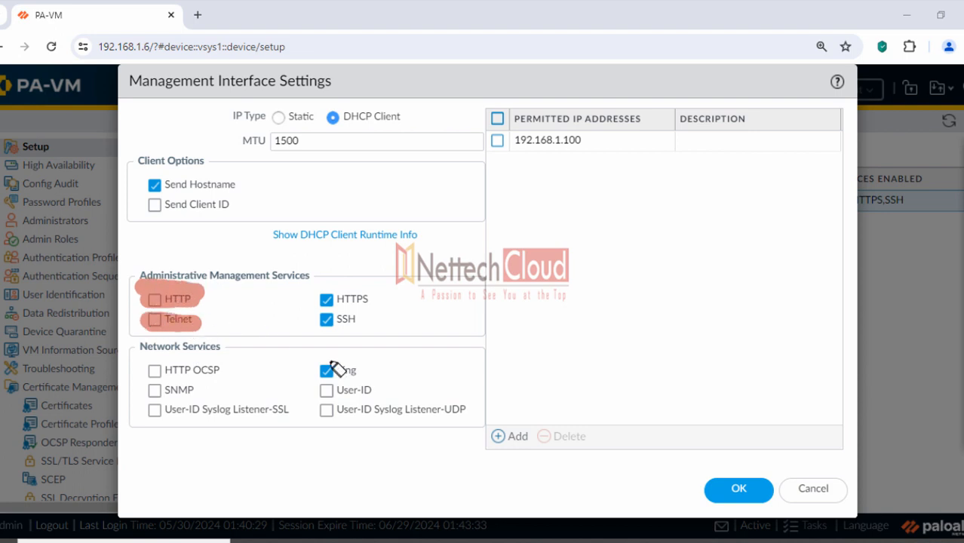
{"action": "key", "text": "Escape"}
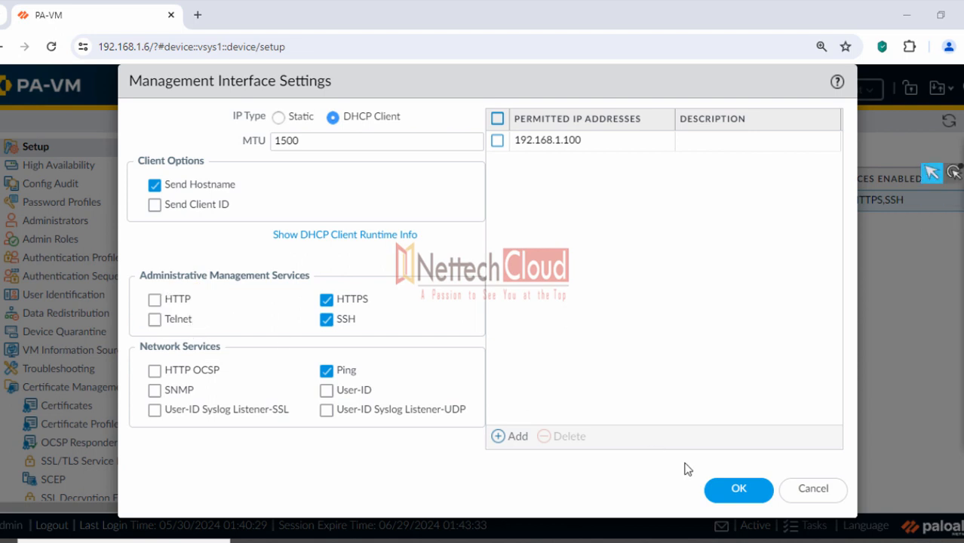
{"action": "left_click", "coordinate": [807, 492]}
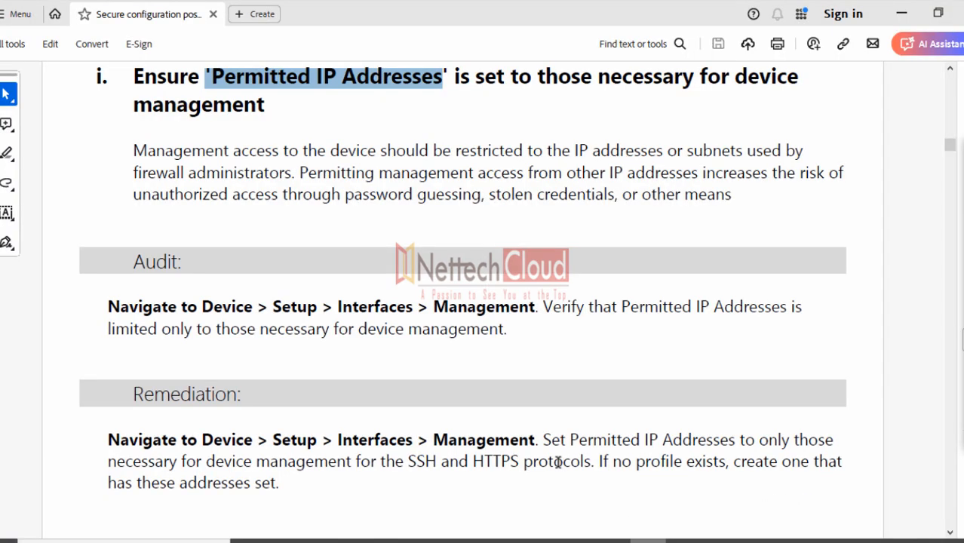
Scroll to the valid HTTPS certificate requirement, select its heading, and read through its Remediation steps
{"action": "scroll", "coordinate": [434, 367], "scroll_direction": "down", "scroll_amount": 3}
{"action": "scroll", "coordinate": [434, 367], "scroll_direction": "down", "scroll_amount": 3}
{"action": "scroll", "coordinate": [302, 261], "scroll_direction": "up", "scroll_amount": 2}
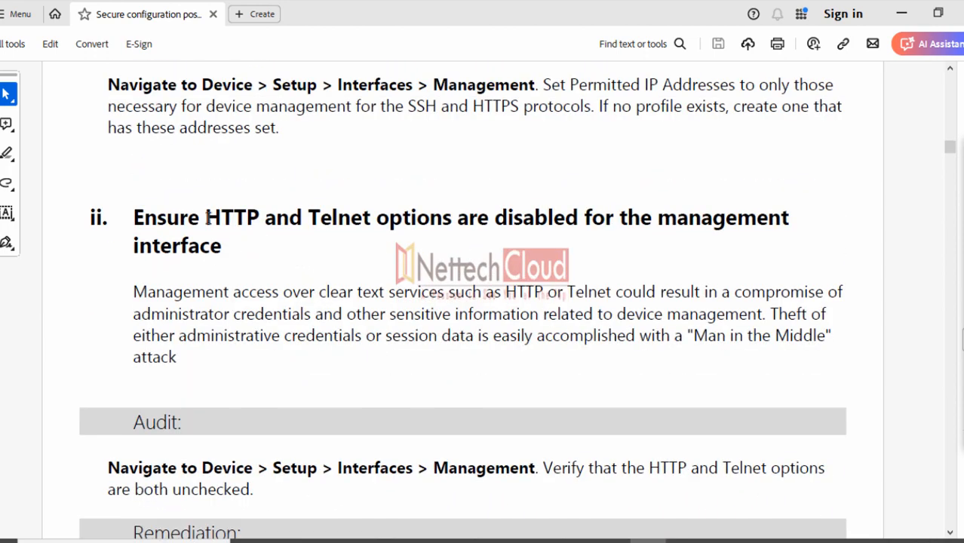
{"action": "left_click_drag", "start_coordinate": [205, 219], "coordinate": [651, 222]}
{"action": "scroll", "coordinate": [367, 343], "scroll_direction": "down", "scroll_amount": 10}
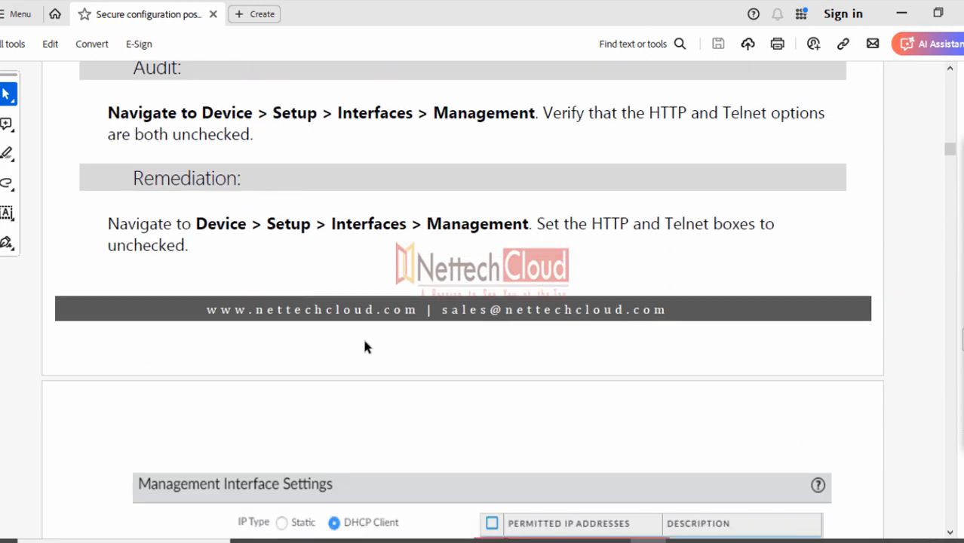
{"action": "scroll", "coordinate": [359, 333], "scroll_direction": "down", "scroll_amount": 8}
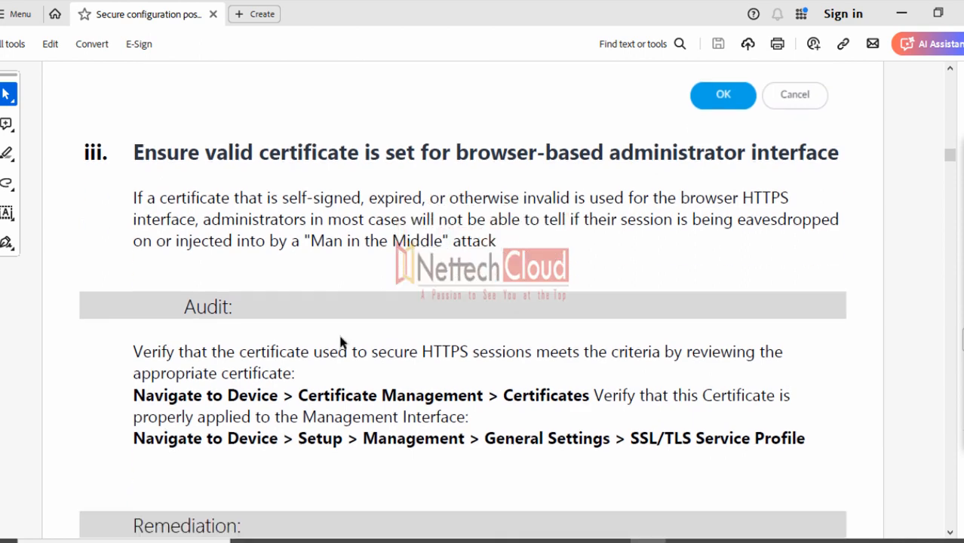
{"action": "left_click_drag", "start_coordinate": [257, 153], "coordinate": [772, 162]}
{"action": "scroll", "coordinate": [585, 308], "scroll_direction": "down", "scroll_amount": 3}
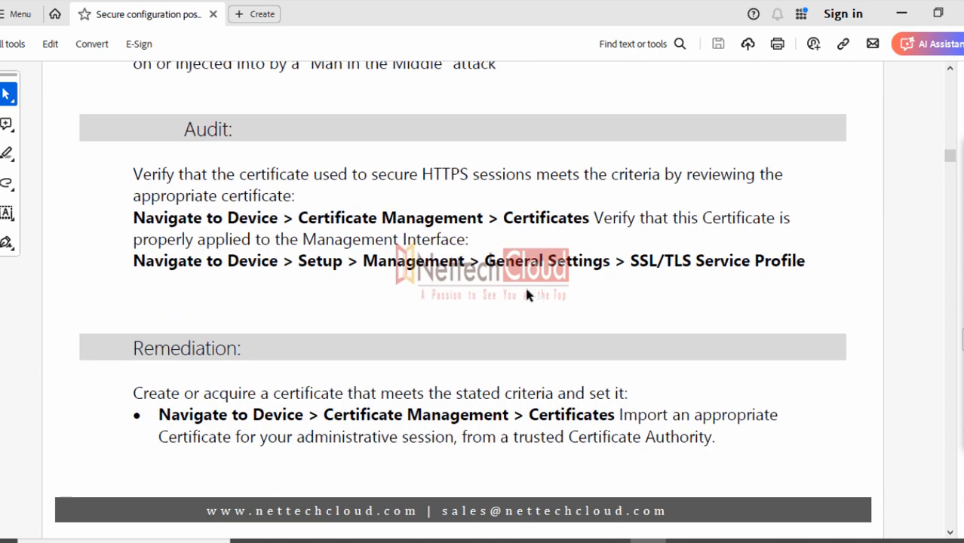
{"action": "scroll", "coordinate": [524, 294], "scroll_direction": "down", "scroll_amount": 5}
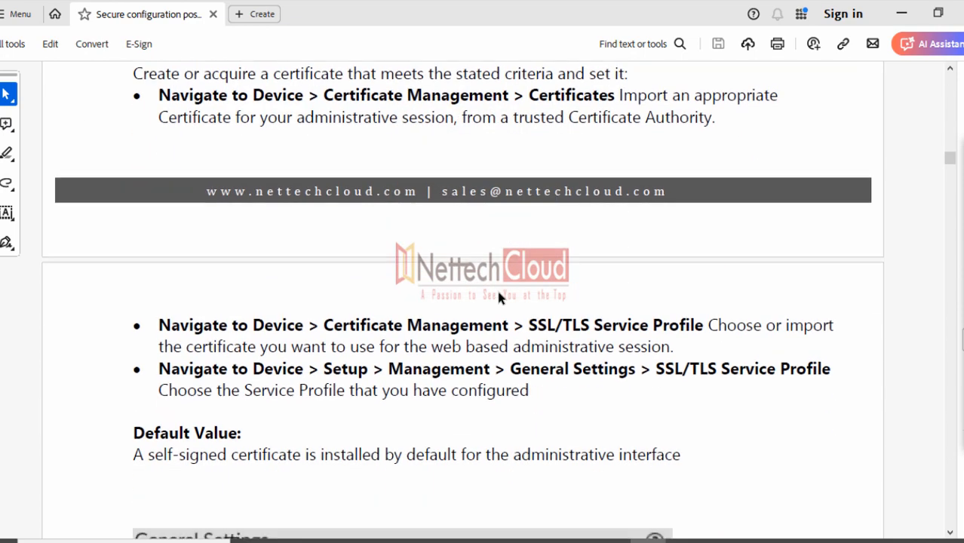
{"action": "scroll", "coordinate": [497, 294], "scroll_direction": "down", "scroll_amount": 1}
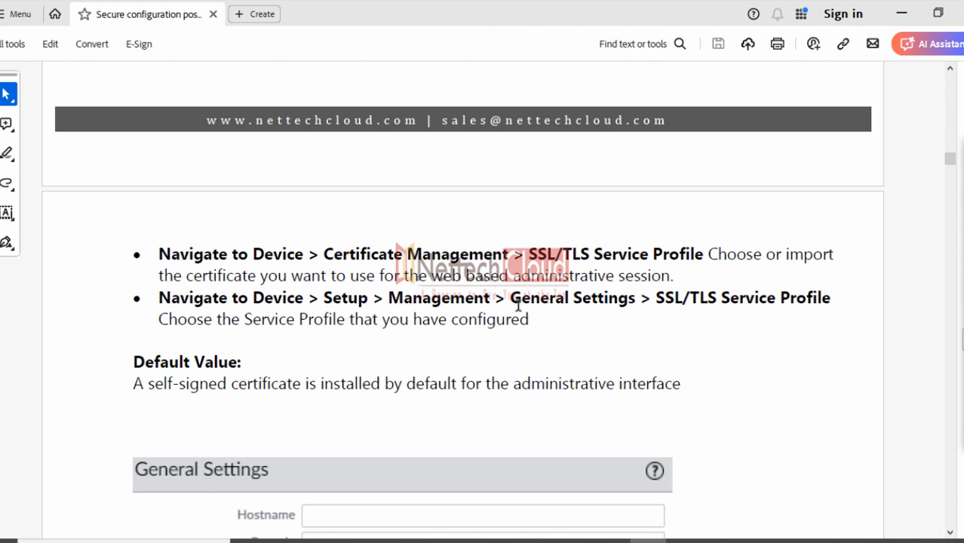
{"action": "scroll", "coordinate": [516, 298], "scroll_direction": "up", "scroll_amount": 5}
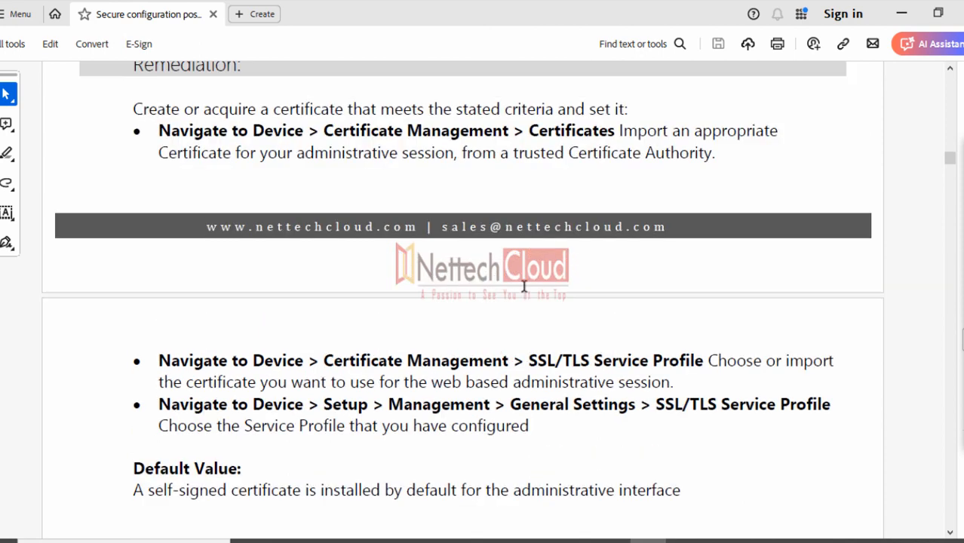
{"action": "scroll", "coordinate": [504, 270], "scroll_direction": "up", "scroll_amount": 4}
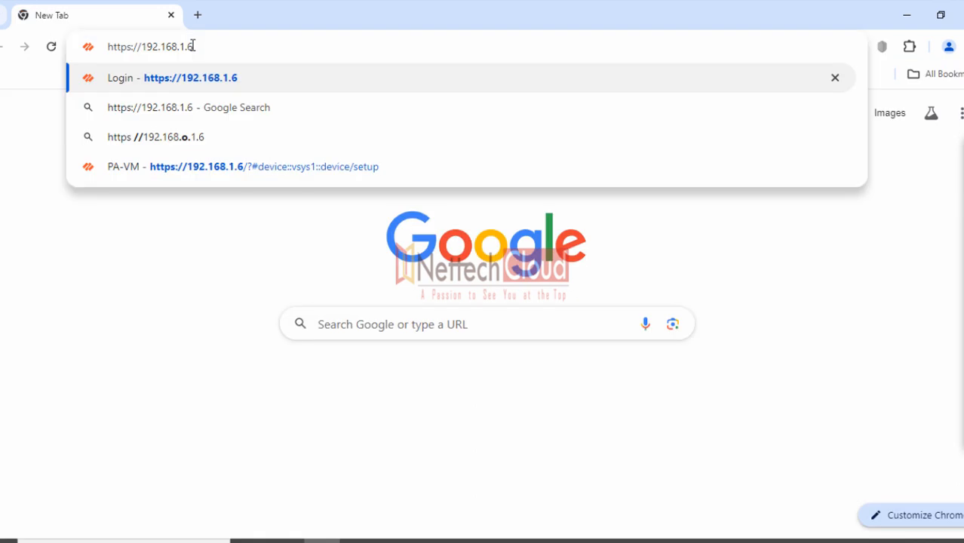
{"action": "key", "text": "Return"}
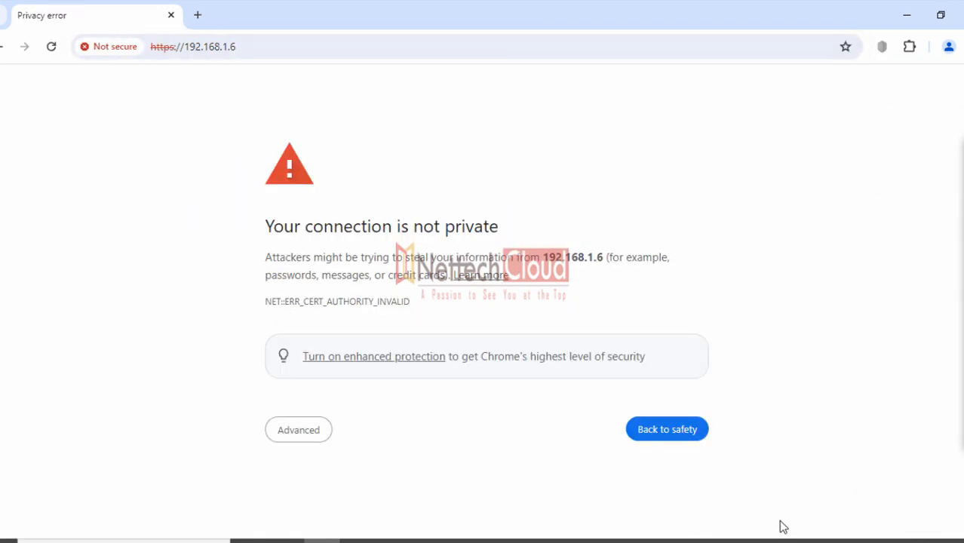
{"action": "left_click", "coordinate": [253, 47]}
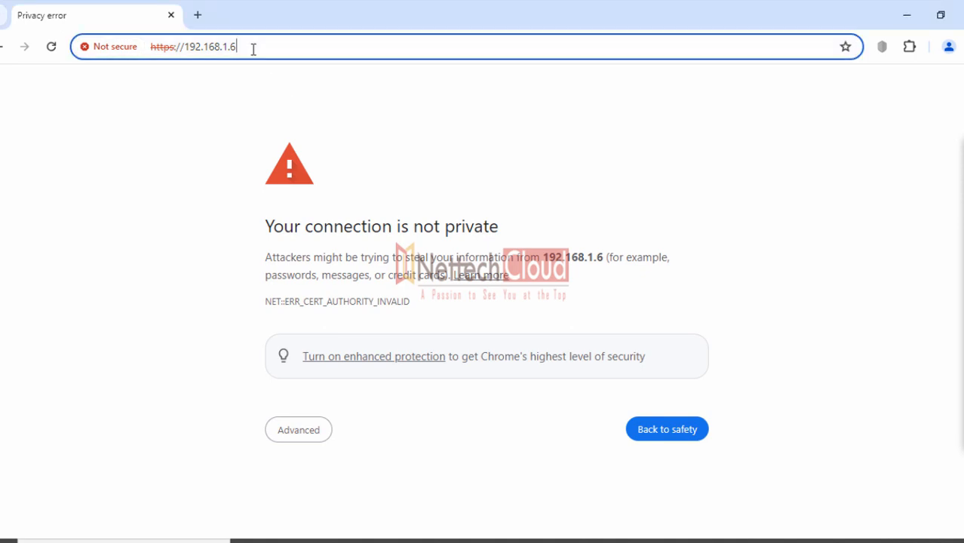
{"action": "key", "text": "ctrl+a"}
{"action": "left_click", "coordinate": [199, 144]}
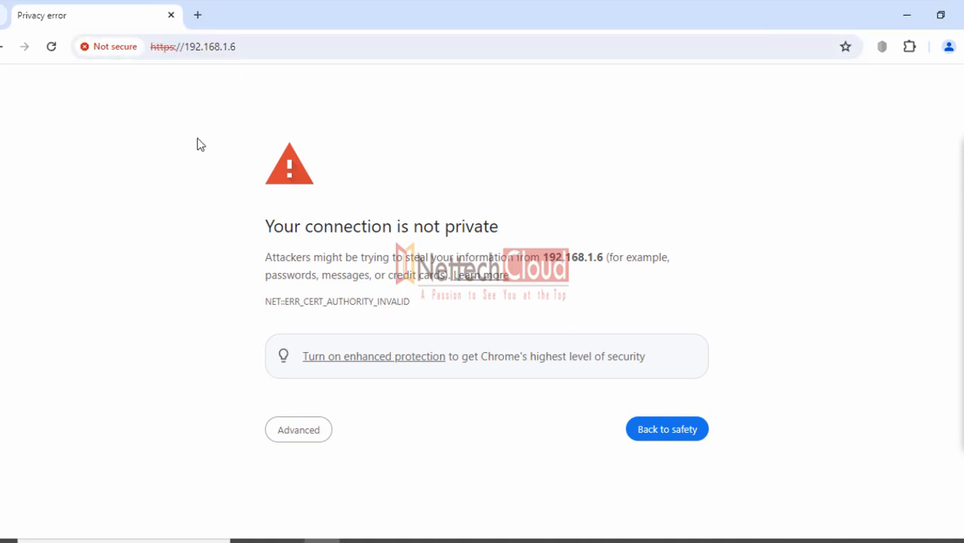
{"action": "left_click", "coordinate": [245, 47]}
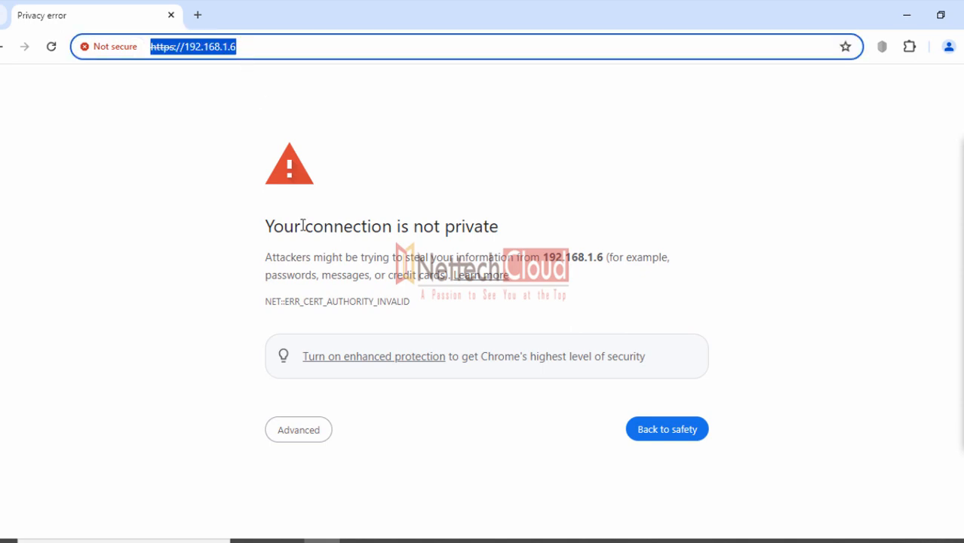
{"action": "left_click_drag", "start_coordinate": [264, 227], "coordinate": [517, 219]}
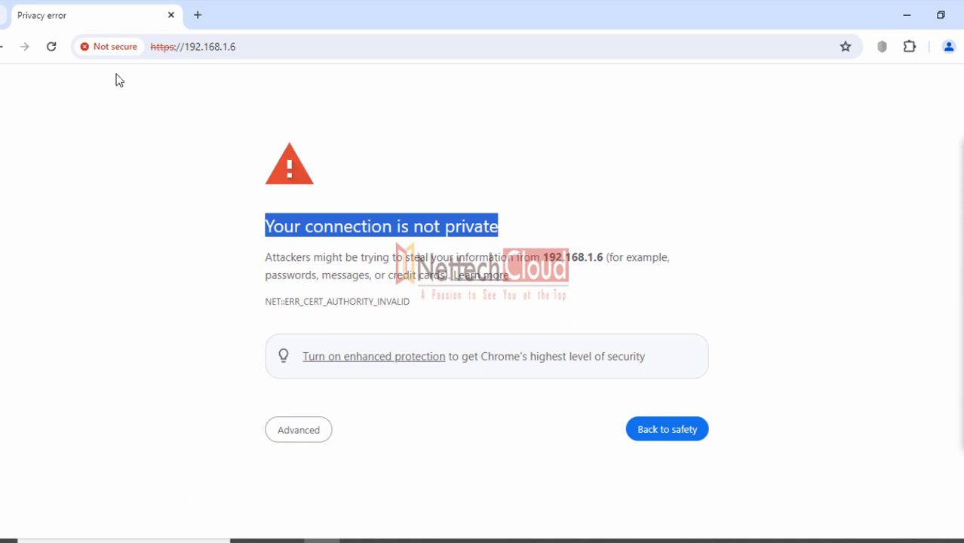
{"action": "left_click", "coordinate": [112, 47]}
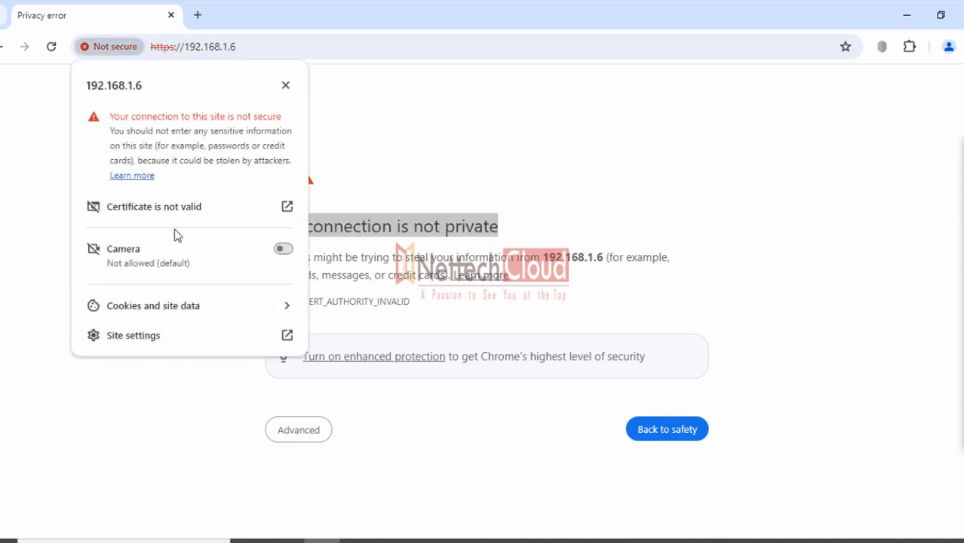
Open the invalid certificate's details and highlight its Issued By and Issued To entries
{"action": "left_click", "coordinate": [157, 217]}
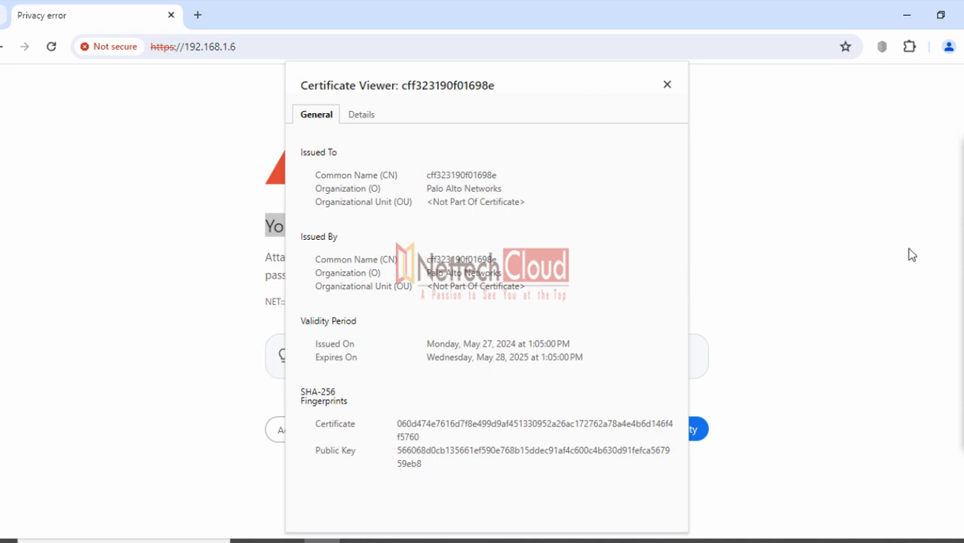
{"action": "left_click", "coordinate": [961, 211]}
{"action": "left_click", "coordinate": [933, 223]}
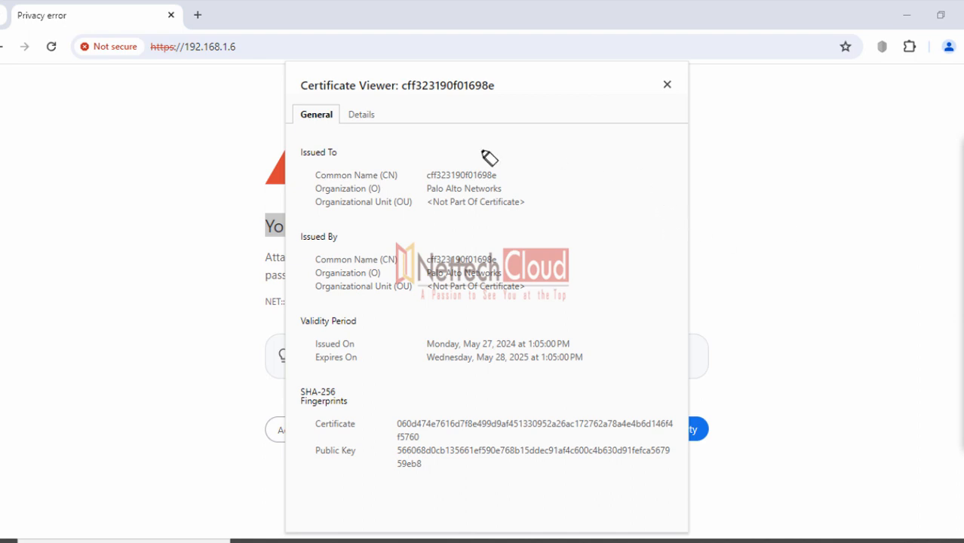
{"action": "left_click_drag", "start_coordinate": [293, 237], "coordinate": [355, 235]}
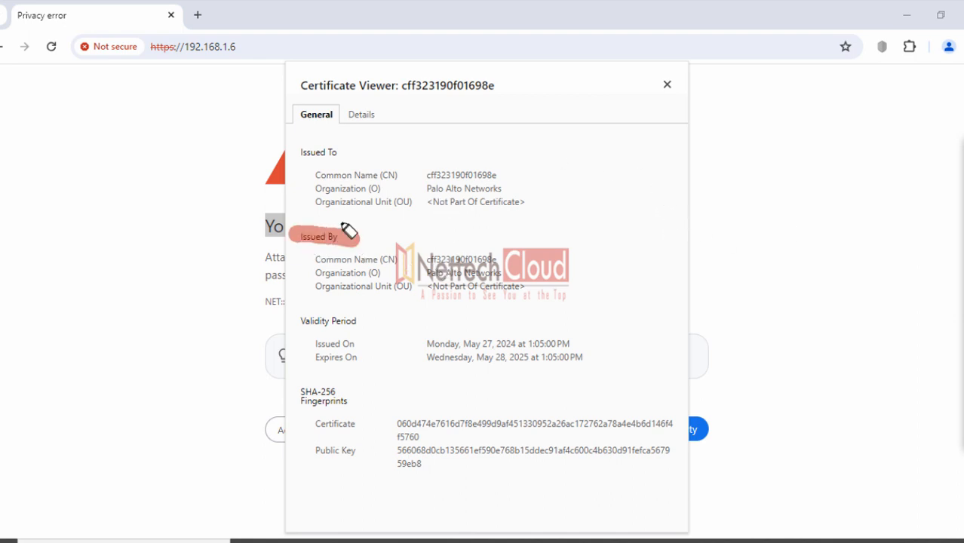
{"action": "left_click_drag", "start_coordinate": [296, 154], "coordinate": [339, 156]}
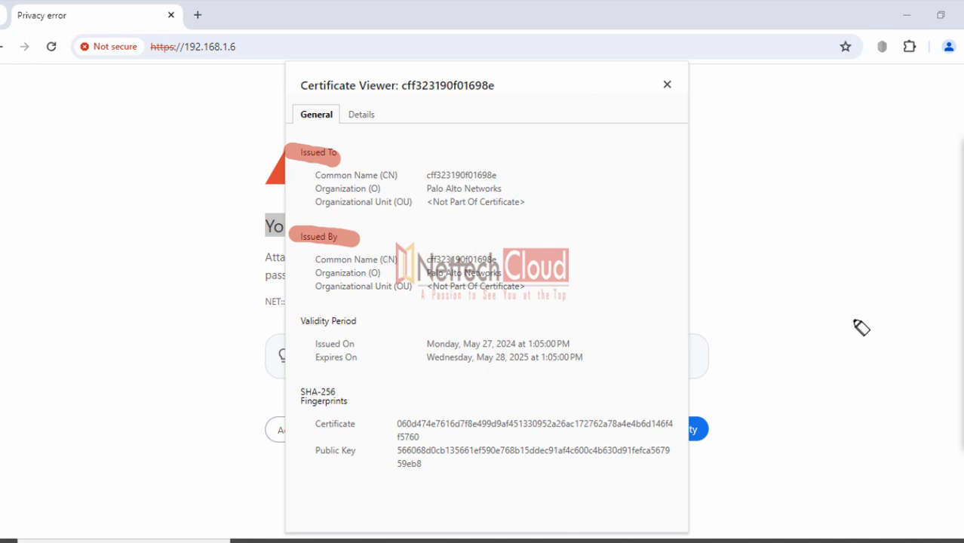
Erase the marks and close the certificate viewer, returning to the privacy warning
{"action": "left_click", "coordinate": [962, 340]}
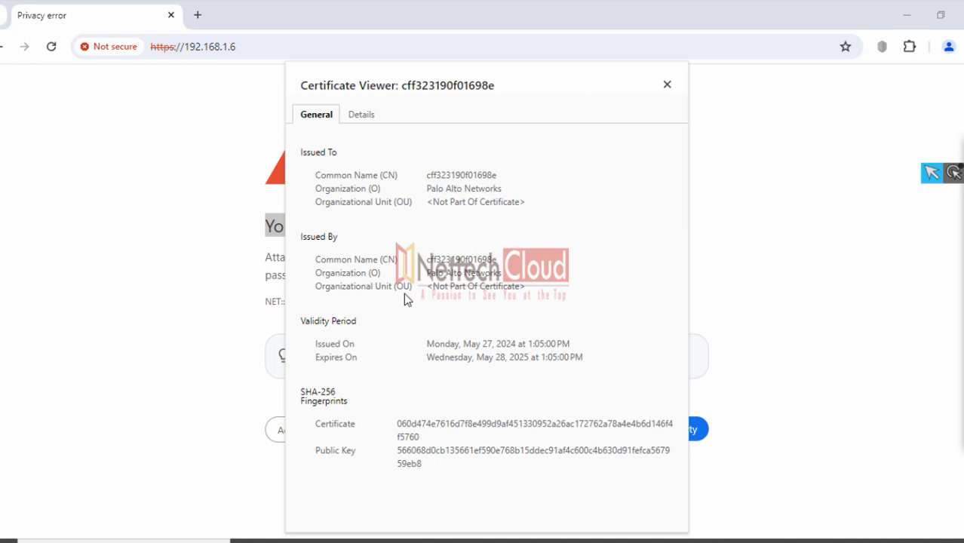
{"action": "left_click", "coordinate": [666, 85]}
{"action": "left_click", "coordinate": [110, 151]}
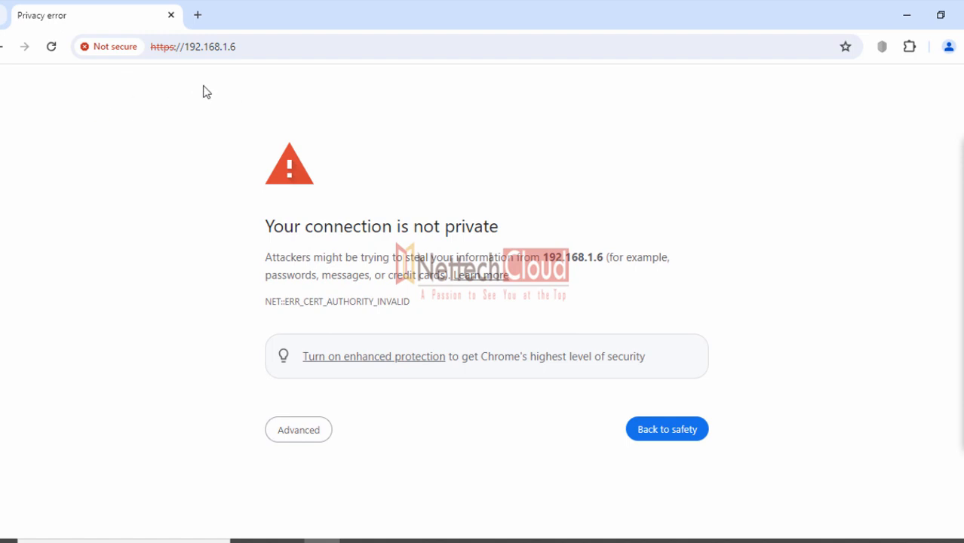
Highlight the attacker warning and expand the NET::ERR_CERT_AUTHORITY_INVALID error details
{"action": "left_click_drag", "start_coordinate": [267, 258], "coordinate": [670, 275]}
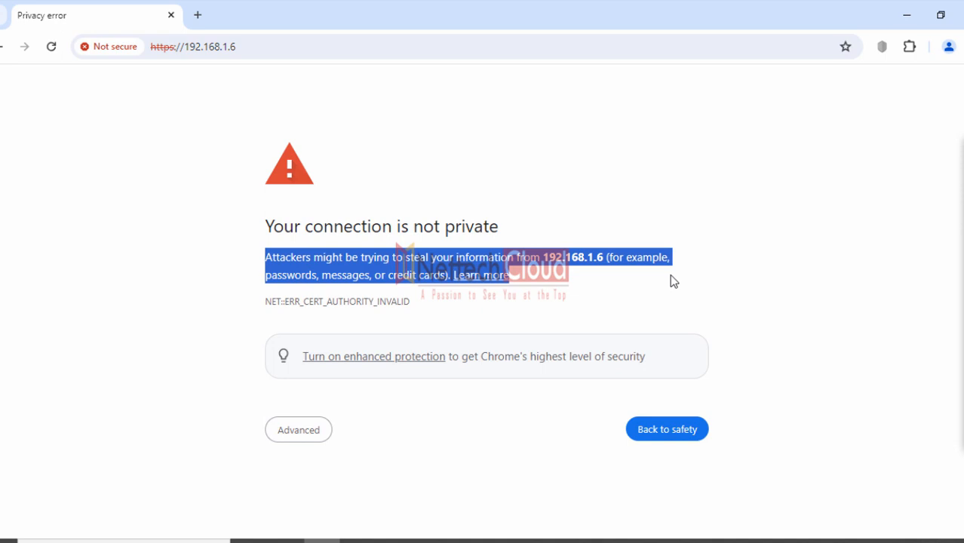
{"action": "left_click", "coordinate": [600, 304]}
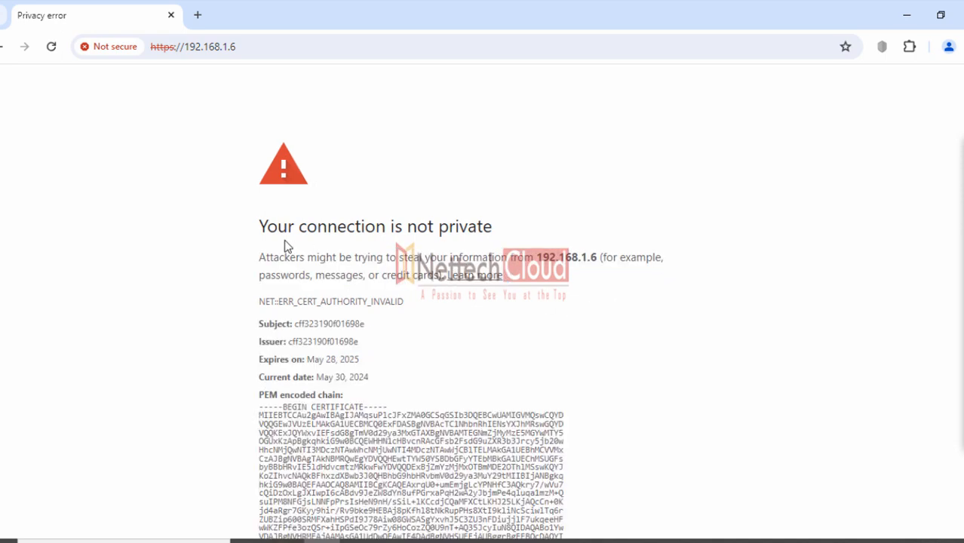
{"action": "left_click_drag", "start_coordinate": [260, 227], "coordinate": [496, 229]}
{"action": "scroll", "coordinate": [575, 356], "scroll_direction": "down", "scroll_amount": 1}
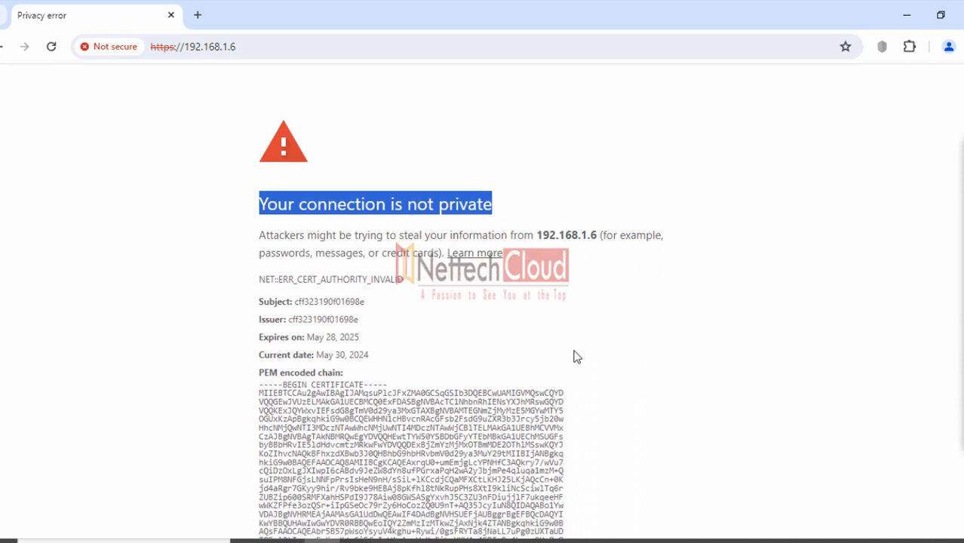
{"action": "scroll", "coordinate": [576, 356], "scroll_direction": "down", "scroll_amount": 3}
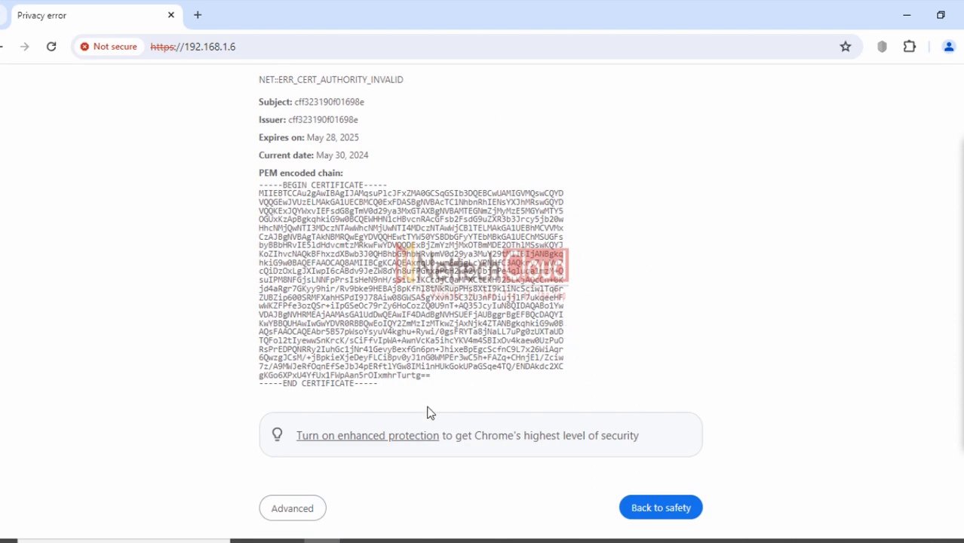
Choose Advanced and proceed to 192.168.1.6 (unsafe) to reach the login page
{"action": "left_click", "coordinate": [287, 511]}
{"action": "scroll", "coordinate": [500, 351], "scroll_direction": "down", "scroll_amount": 2}
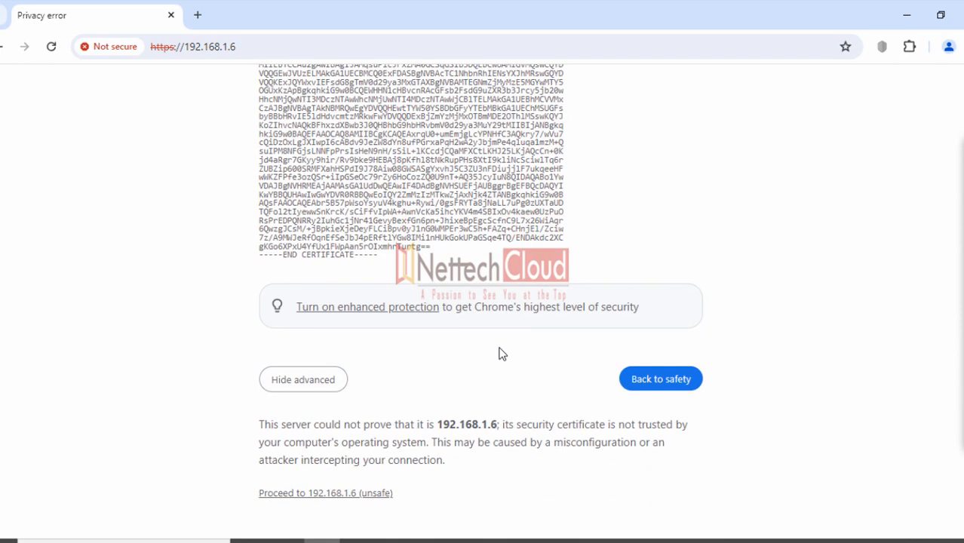
{"action": "left_click", "coordinate": [351, 493]}
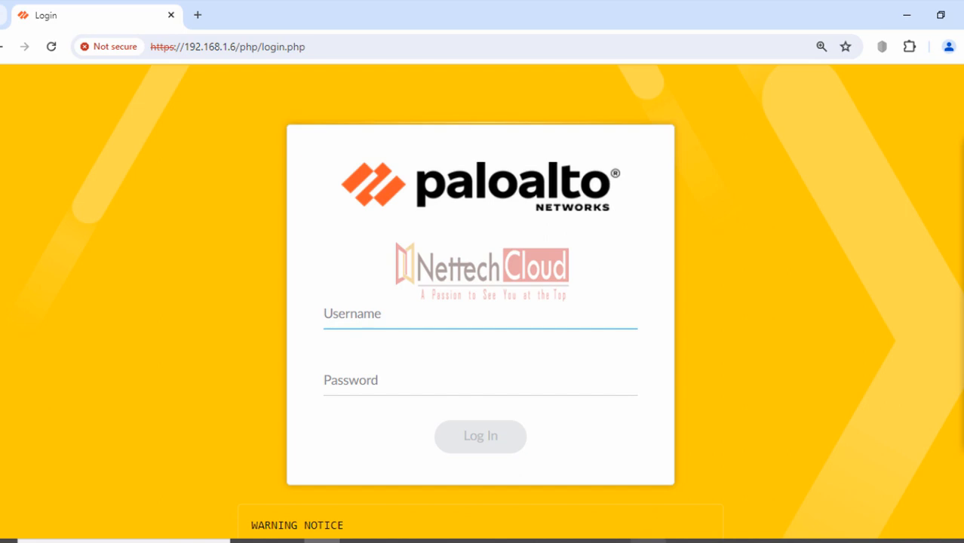
Bring the guide back and highlight the first line of the certificate risk description
{"action": "mouse_move", "coordinate": [647, 541]}
{"action": "left_click", "coordinate": [647, 490]}
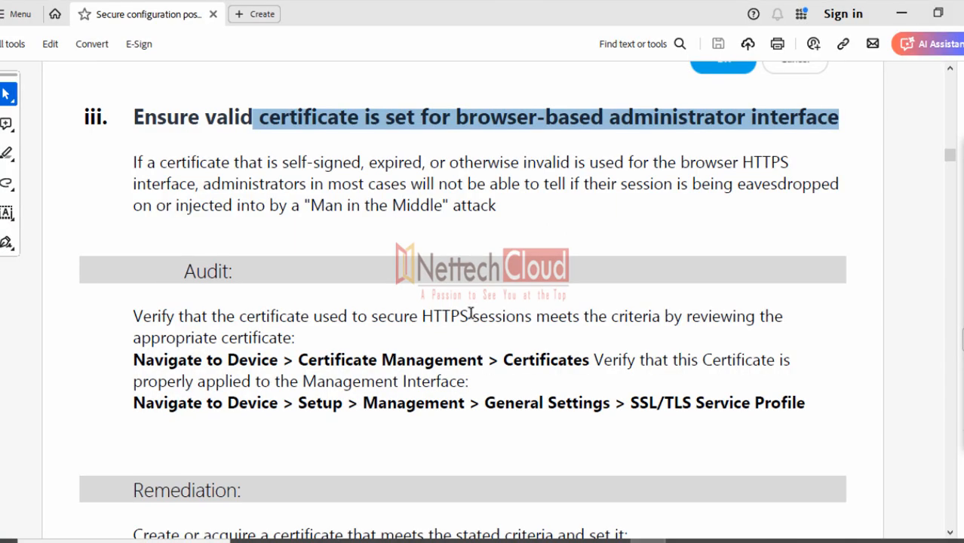
{"action": "scroll", "coordinate": [491, 296], "scroll_direction": "up", "scroll_amount": 1}
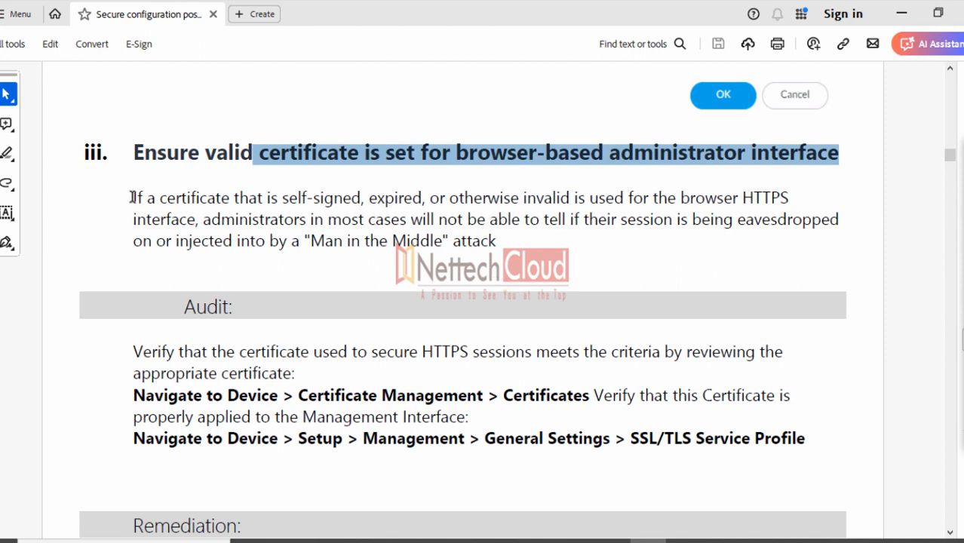
{"action": "left_click_drag", "start_coordinate": [132, 197], "coordinate": [788, 198]}
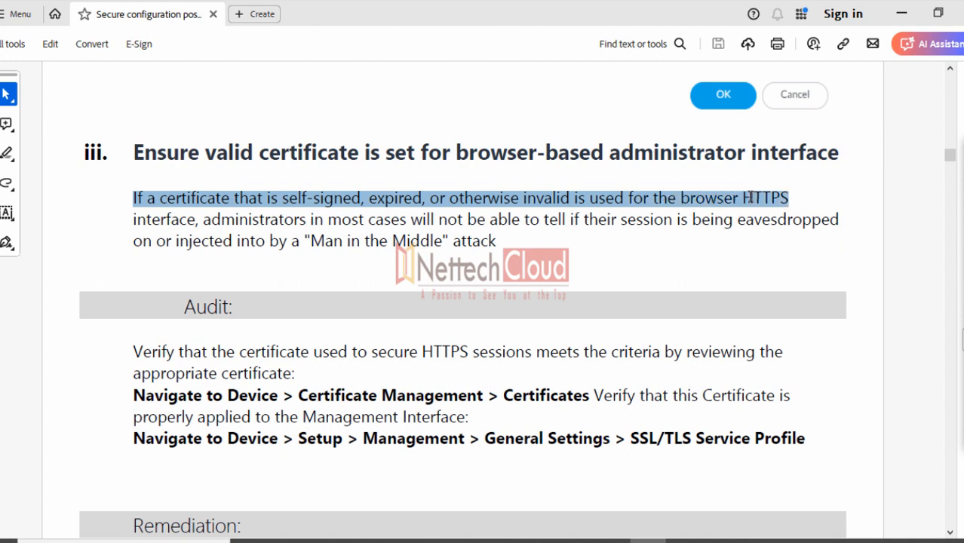
{"action": "left_click", "coordinate": [588, 274]}
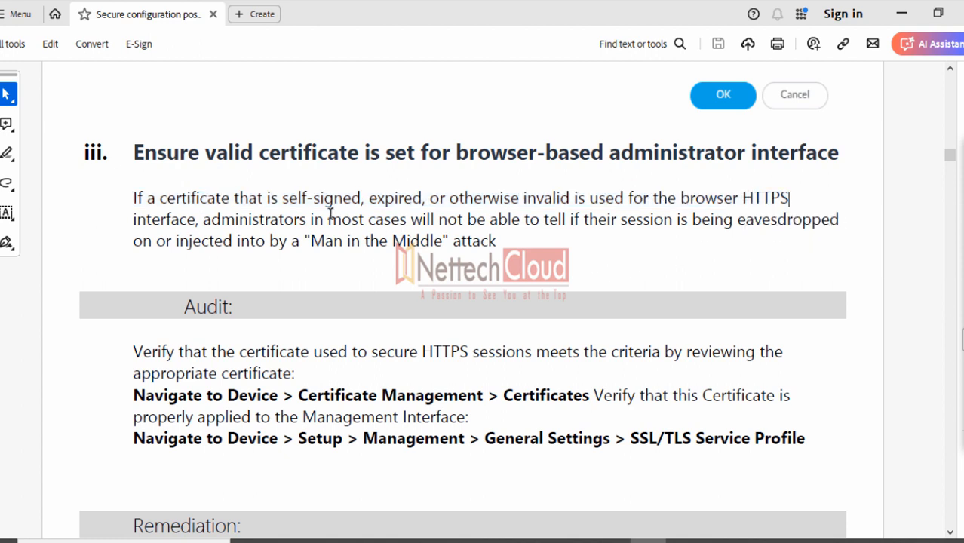
Highlight the word 'self-signed', then the whole risk-description paragraph
{"action": "left_click_drag", "start_coordinate": [281, 198], "coordinate": [350, 198]}
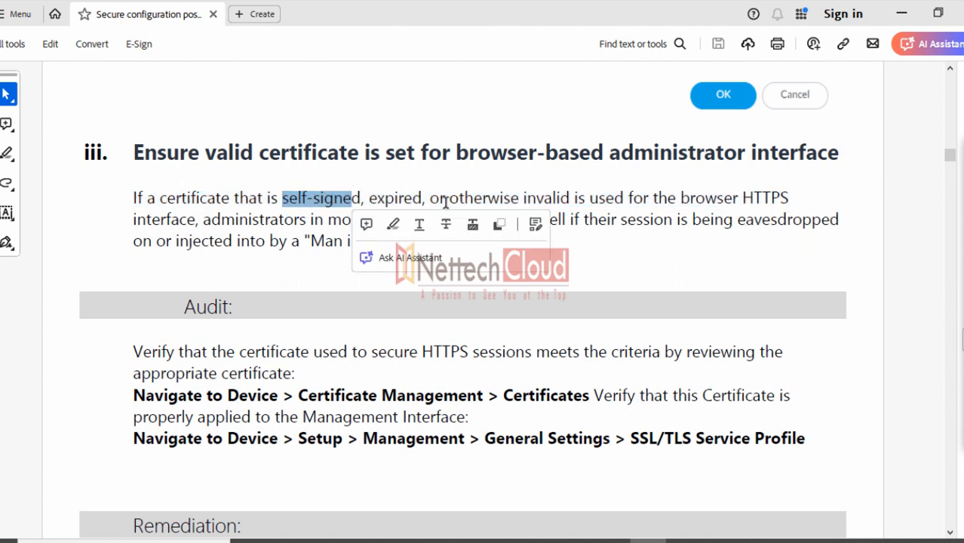
{"action": "left_click", "coordinate": [302, 273]}
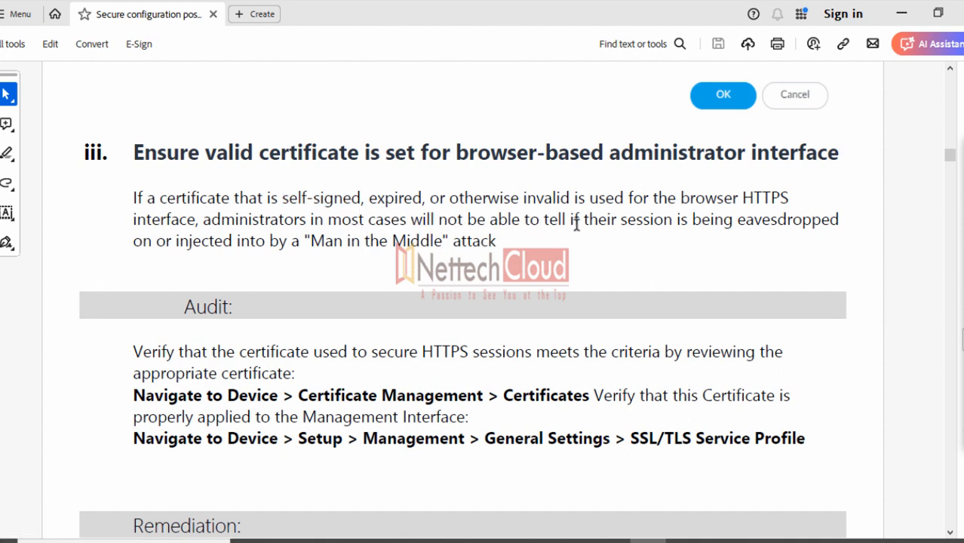
{"action": "left_click", "coordinate": [520, 226]}
{"action": "left_click_drag", "start_coordinate": [503, 243], "coordinate": [143, 201]}
{"action": "left_click", "coordinate": [102, 273]}
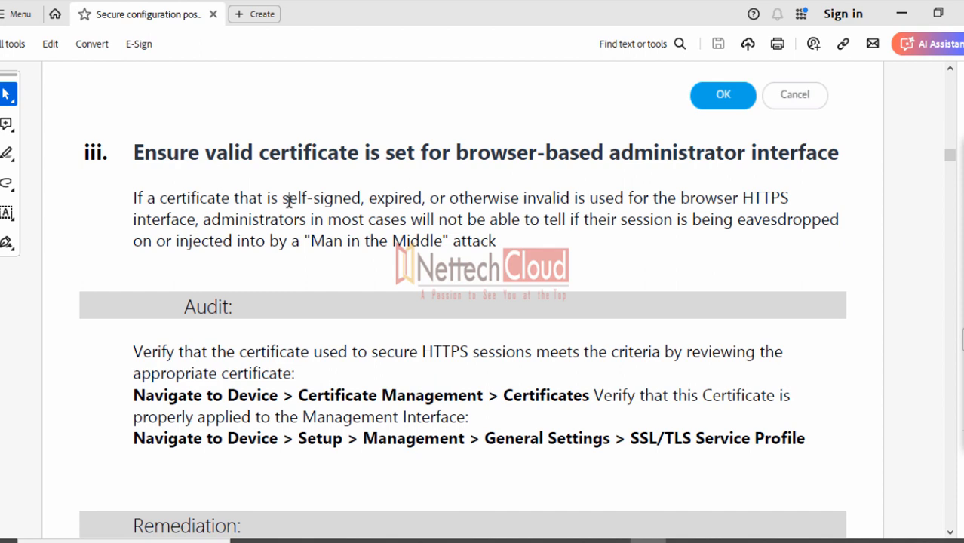
Highlight 'self-signed, expired', 'eavesdropped' and 'Man in the Middle' in the risk paragraph
{"action": "left_click_drag", "start_coordinate": [287, 201], "coordinate": [419, 204]}
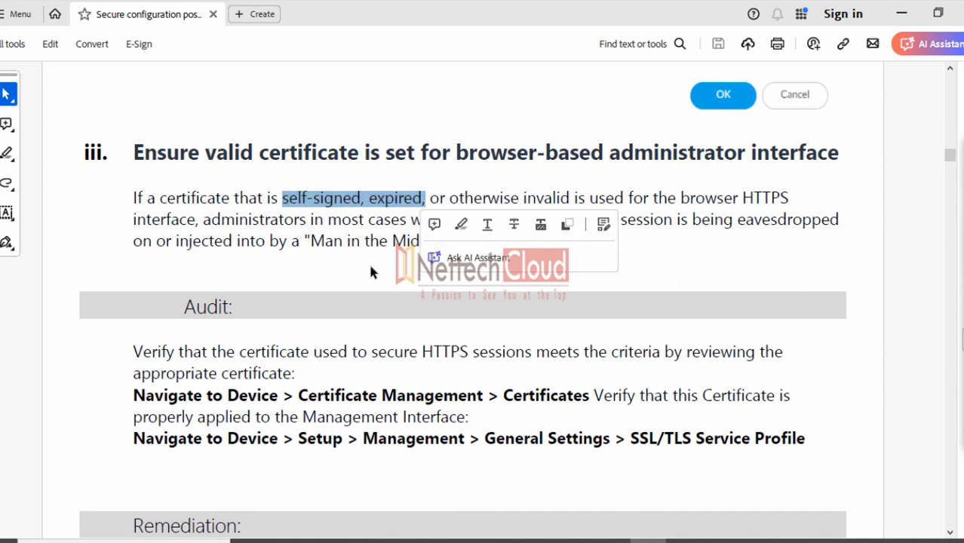
{"action": "key", "text": "Right"}
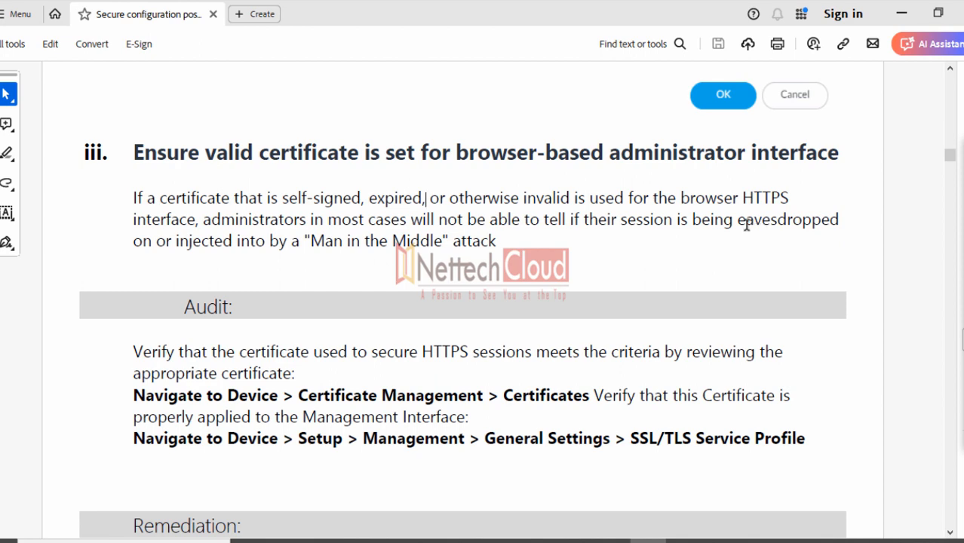
{"action": "left_click_drag", "start_coordinate": [744, 222], "coordinate": [821, 225]}
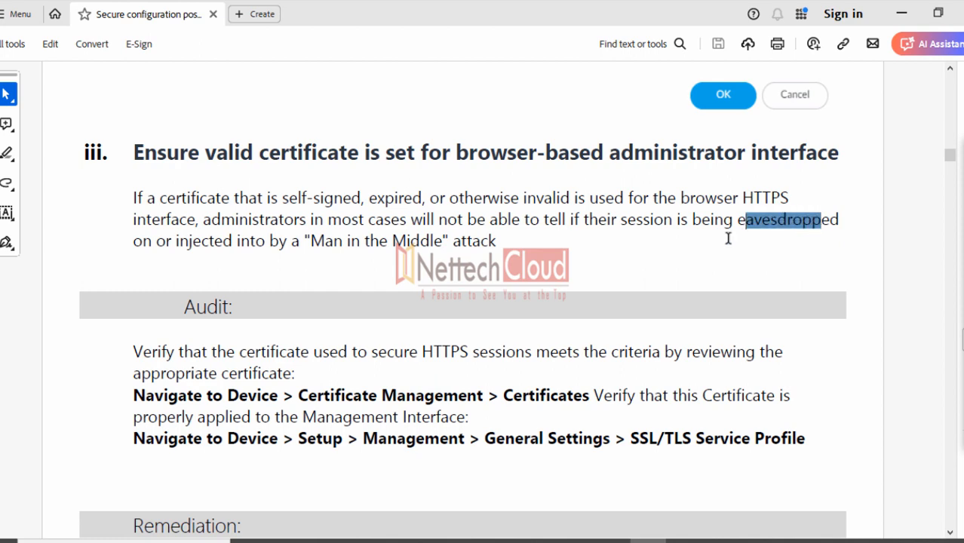
{"action": "left_click", "coordinate": [375, 250]}
{"action": "left_click_drag", "start_coordinate": [450, 243], "coordinate": [316, 241]}
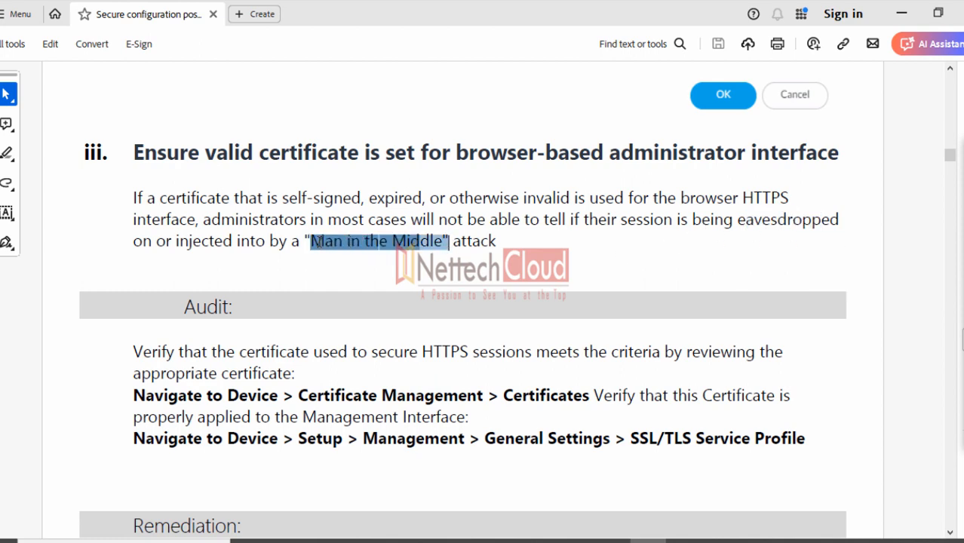
{"action": "left_click", "coordinate": [298, 262]}
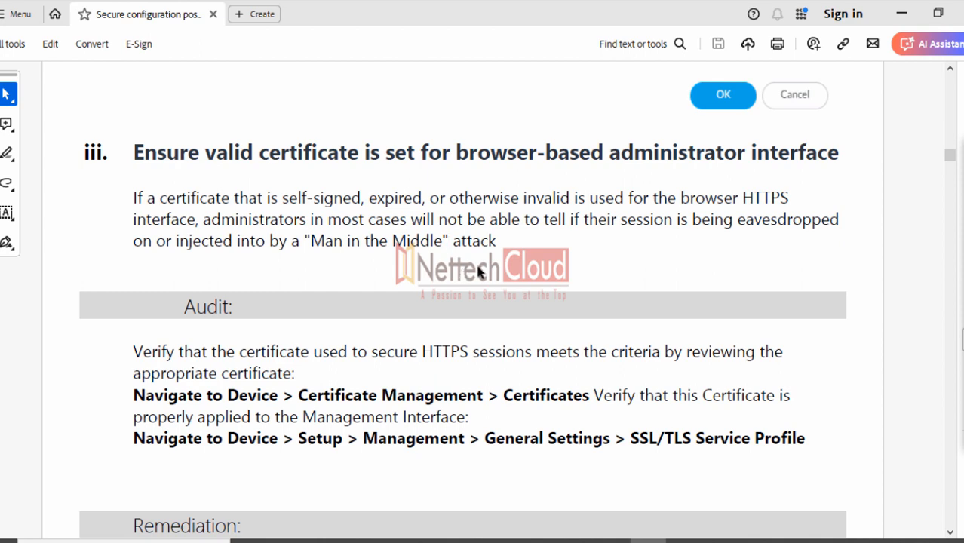
Review the Remediation steps and highlight 'Management > General Settings' in the second bullet
{"action": "scroll", "coordinate": [485, 256], "scroll_direction": "down", "scroll_amount": 4}
{"action": "scroll", "coordinate": [485, 254], "scroll_direction": "down", "scroll_amount": 2}
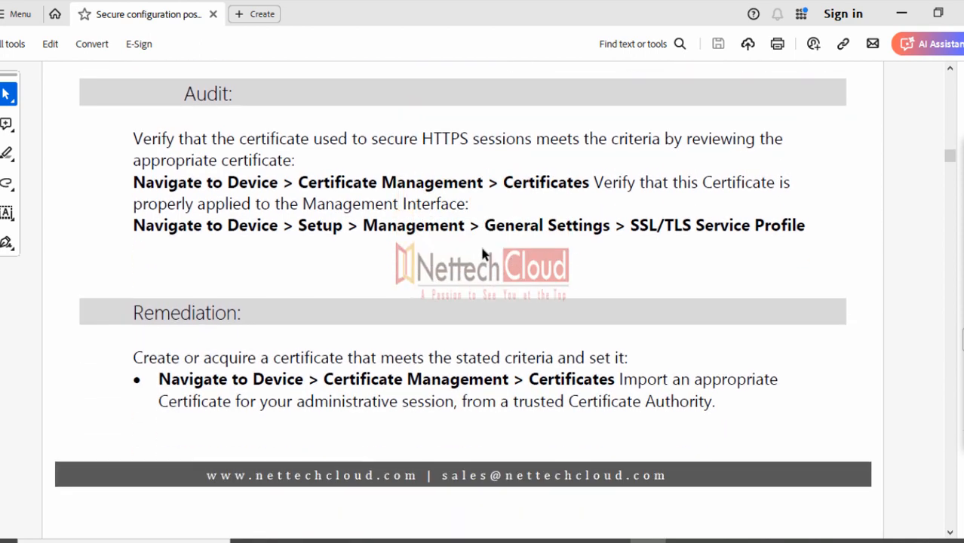
{"action": "scroll", "coordinate": [485, 255], "scroll_direction": "down", "scroll_amount": 17}
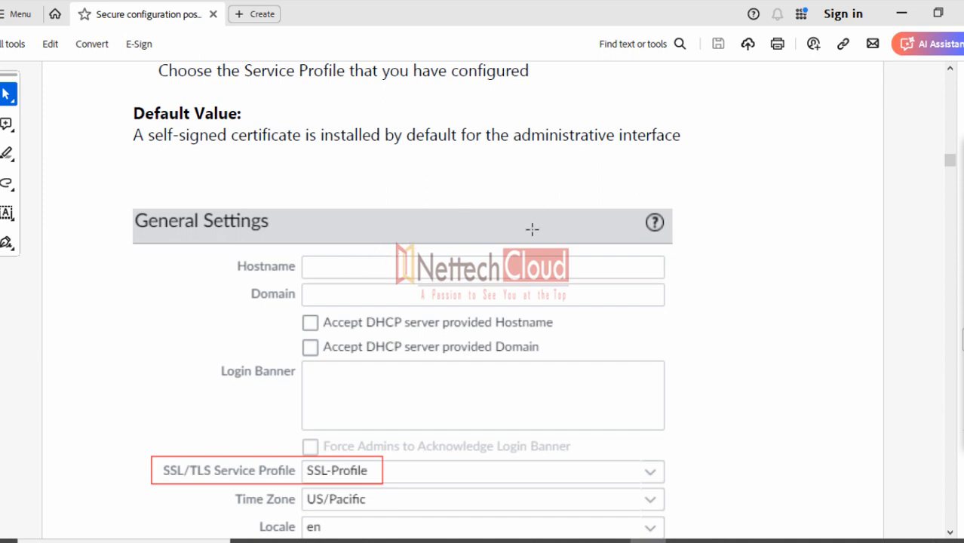
{"action": "scroll", "coordinate": [512, 229], "scroll_direction": "down", "scroll_amount": 4}
{"action": "scroll", "coordinate": [507, 227], "scroll_direction": "down", "scroll_amount": 15}
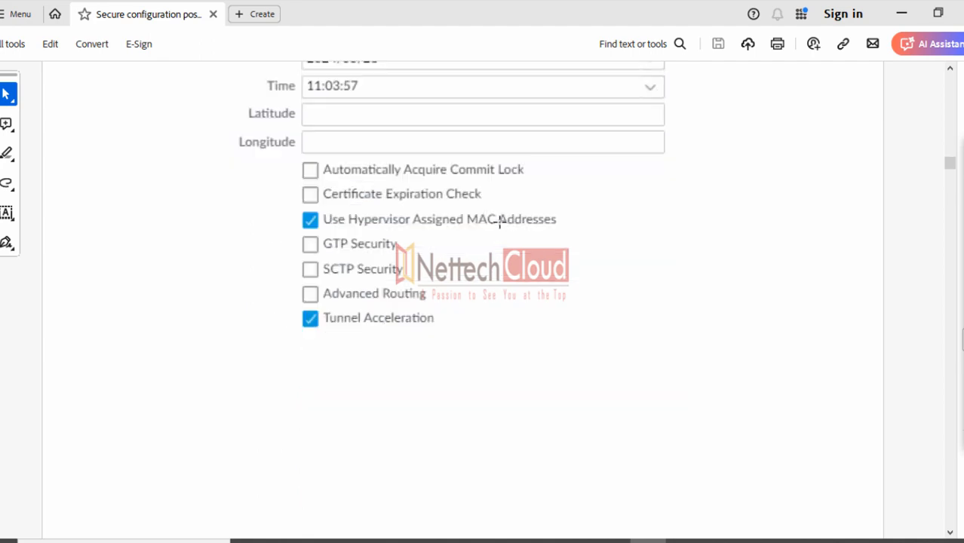
{"action": "scroll", "coordinate": [483, 215], "scroll_direction": "up", "scroll_amount": 12}
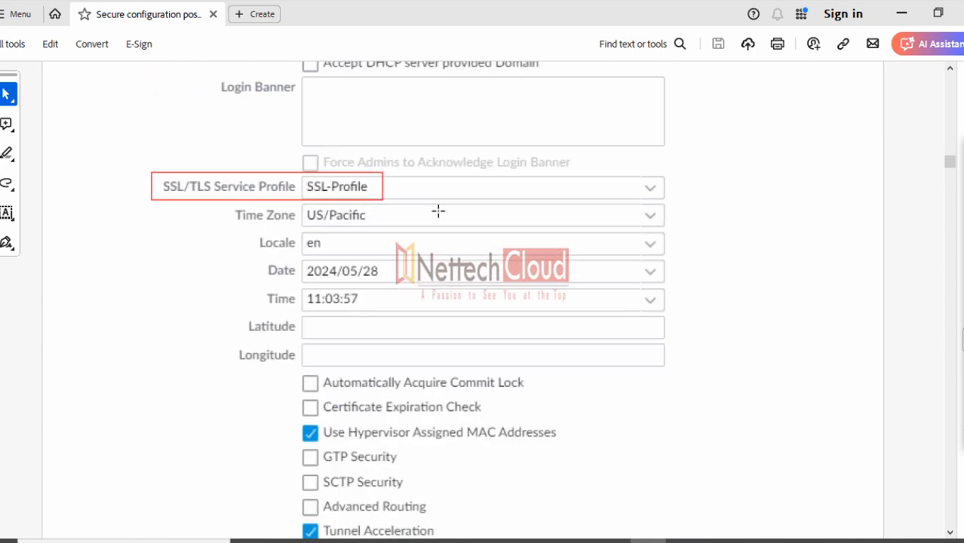
{"action": "scroll", "coordinate": [273, 289], "scroll_direction": "up", "scroll_amount": 5}
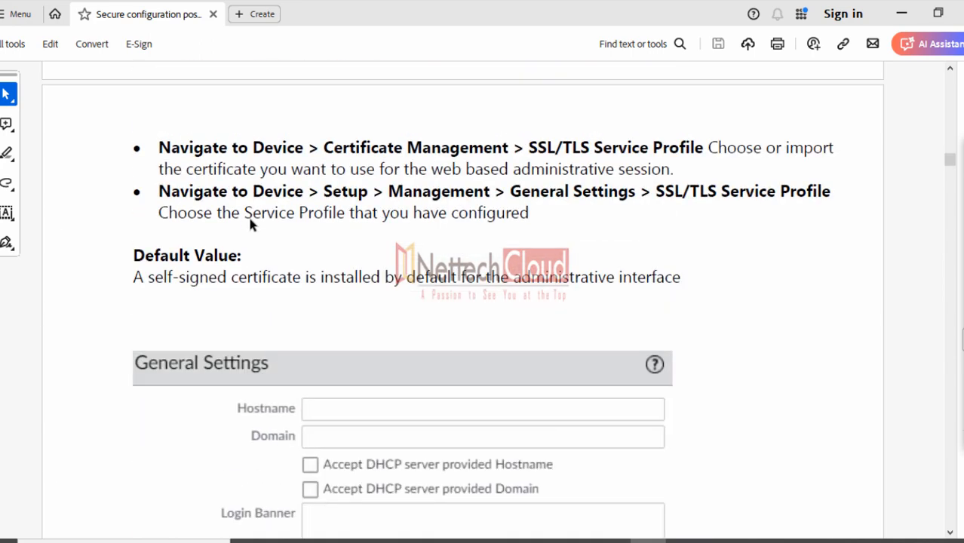
{"action": "left_click_drag", "start_coordinate": [389, 193], "coordinate": [604, 200]}
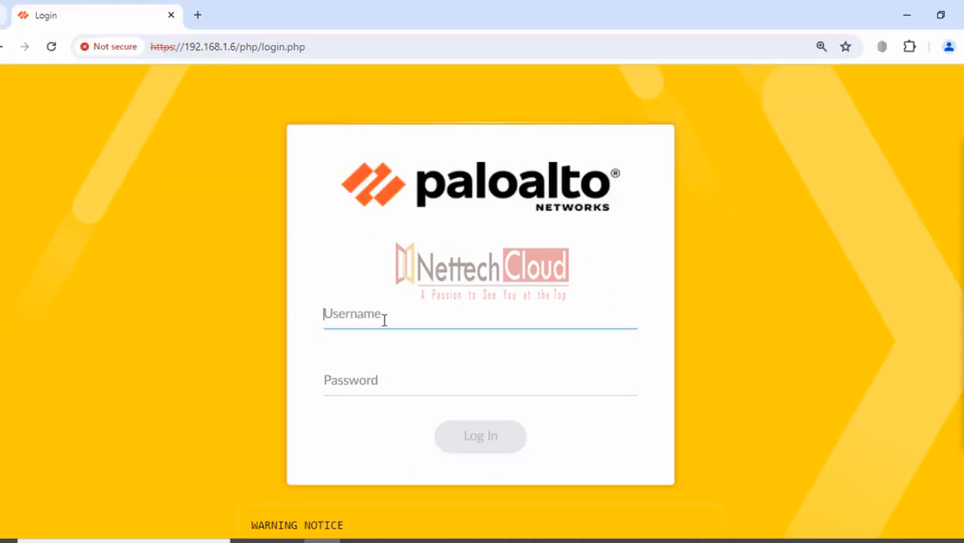
Log in to the PA-VM web UI with the admin username and its password
{"action": "type", "text": "admin"}
{"action": "key", "text": "Tab"}
{"action": "type", "text": "admin"}
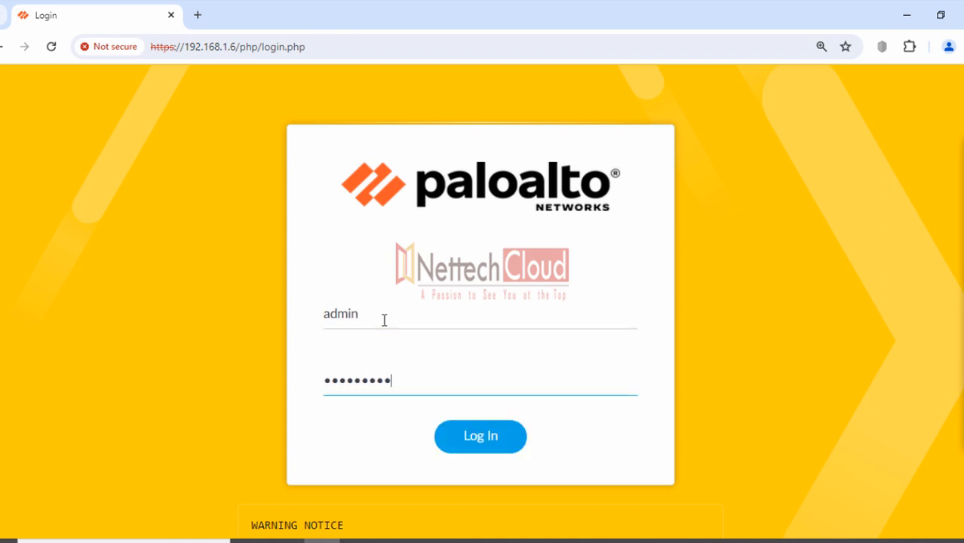
{"action": "key", "text": "Return"}
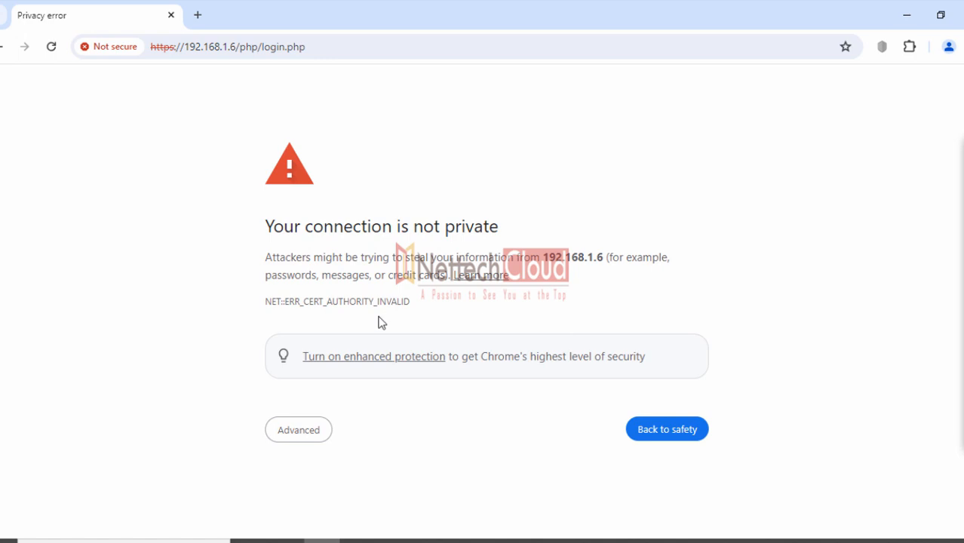
Proceed past the untrusted-certificate warning to 192.168.1.6 and confirm resubmitting the login
{"action": "left_click", "coordinate": [299, 429]}
{"action": "scroll", "coordinate": [429, 432], "scroll_direction": "down", "scroll_amount": 1}
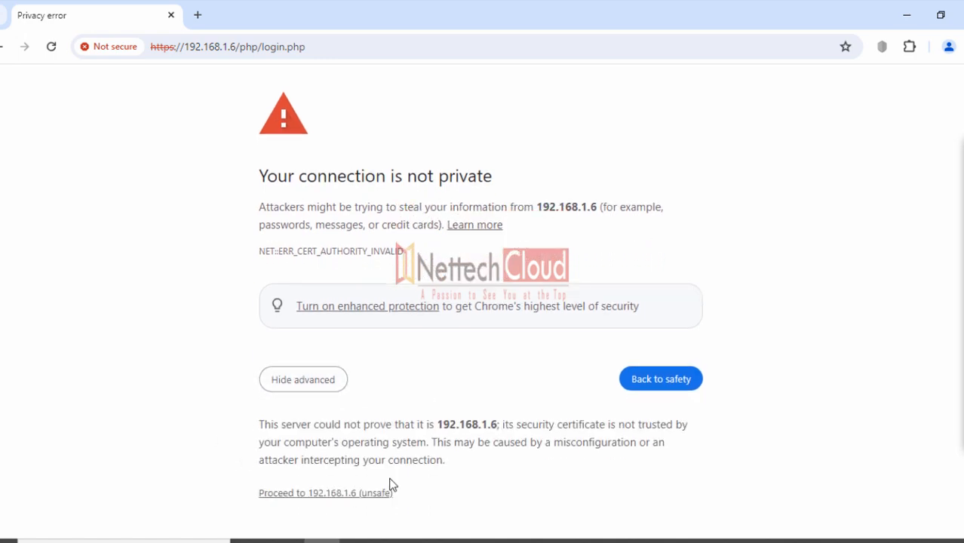
{"action": "left_click", "coordinate": [372, 494]}
{"action": "left_click", "coordinate": [526, 175]}
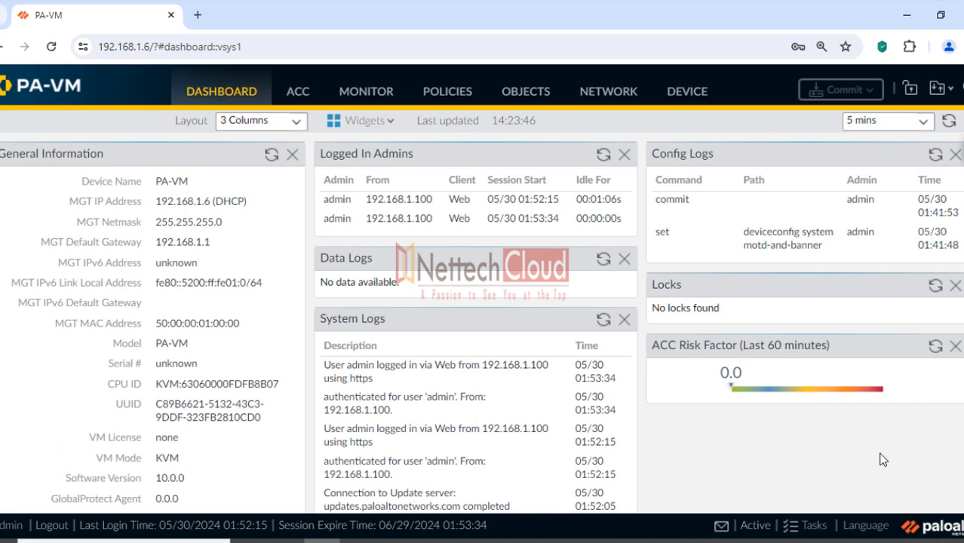
Open Device > Certificate Management > Certificates and cancel the Import Certificate dialog unused
{"action": "left_click", "coordinate": [684, 95]}
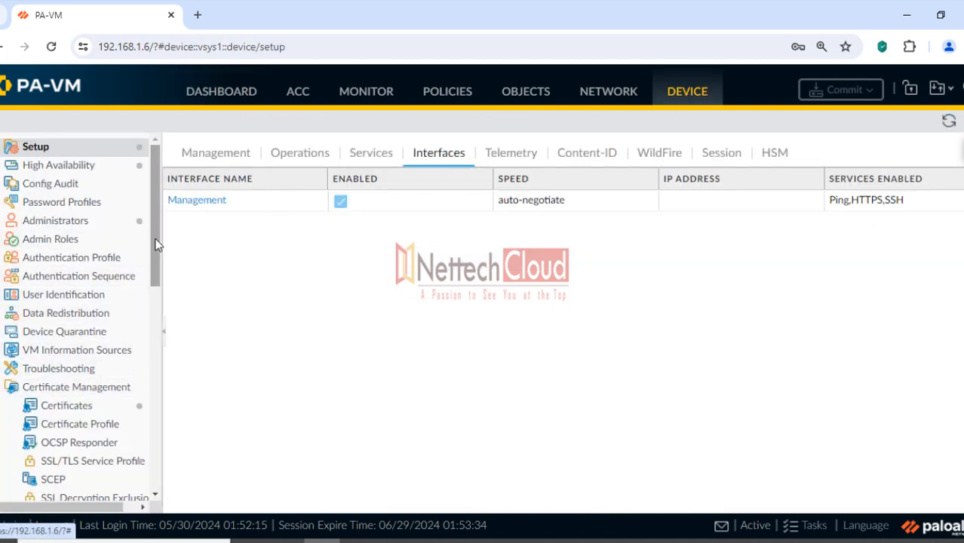
{"action": "left_click_drag", "start_coordinate": [155, 242], "coordinate": [148, 308]}
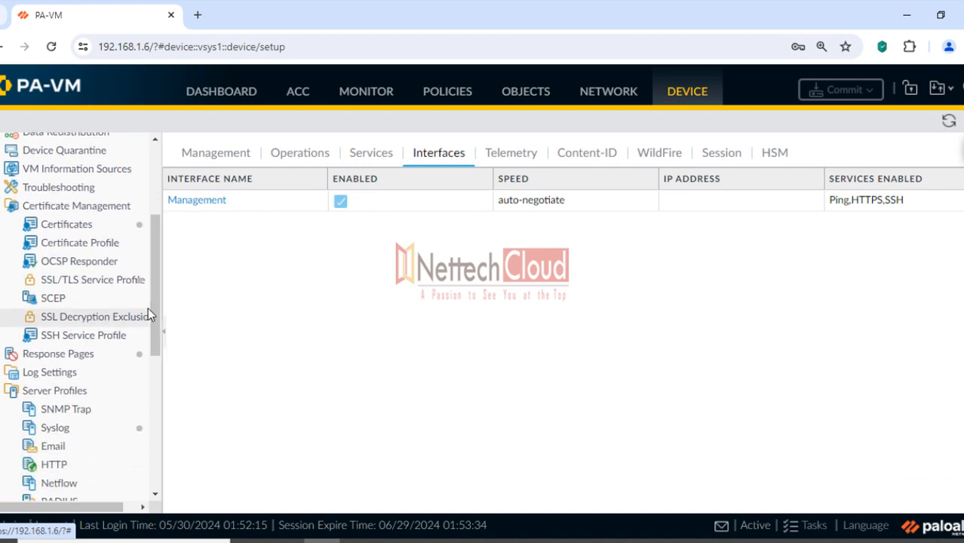
{"action": "left_click", "coordinate": [62, 231]}
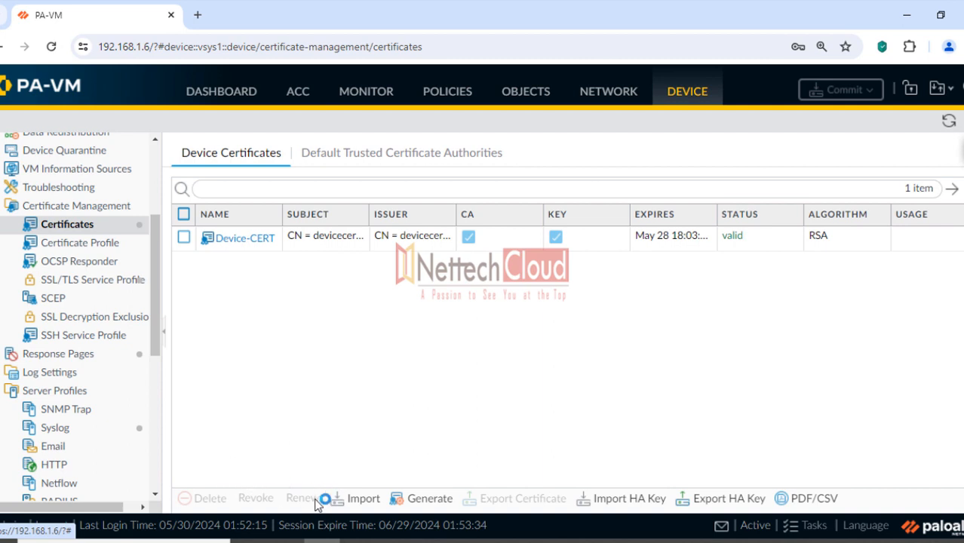
{"action": "left_click", "coordinate": [344, 499]}
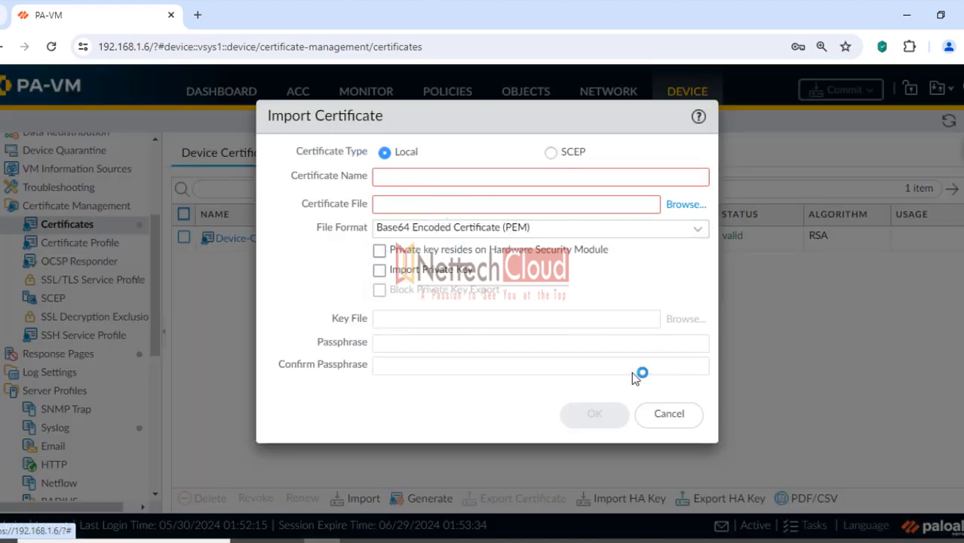
{"action": "left_click", "coordinate": [669, 414]}
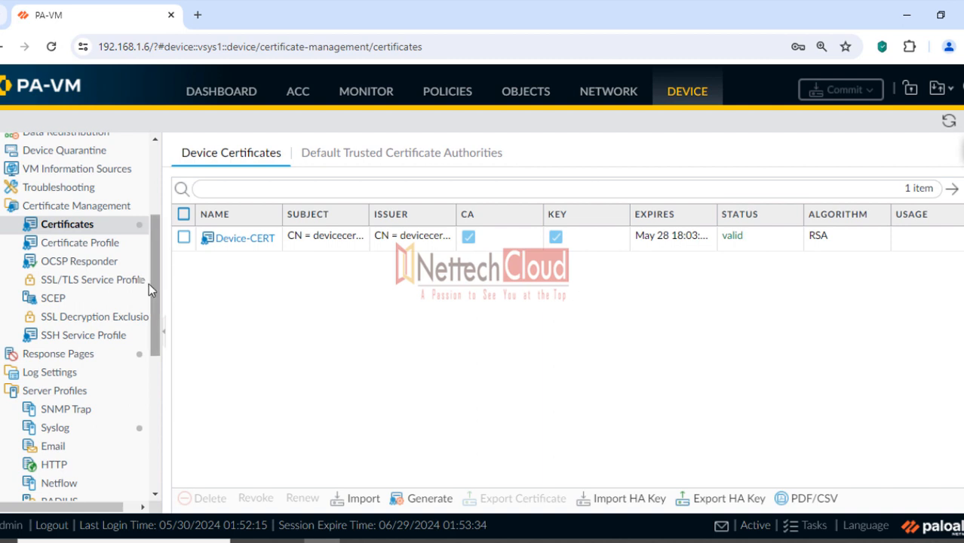
Inspect the SSL-Profile service profile's certificate setting and close it unchanged
{"action": "left_click", "coordinate": [86, 283]}
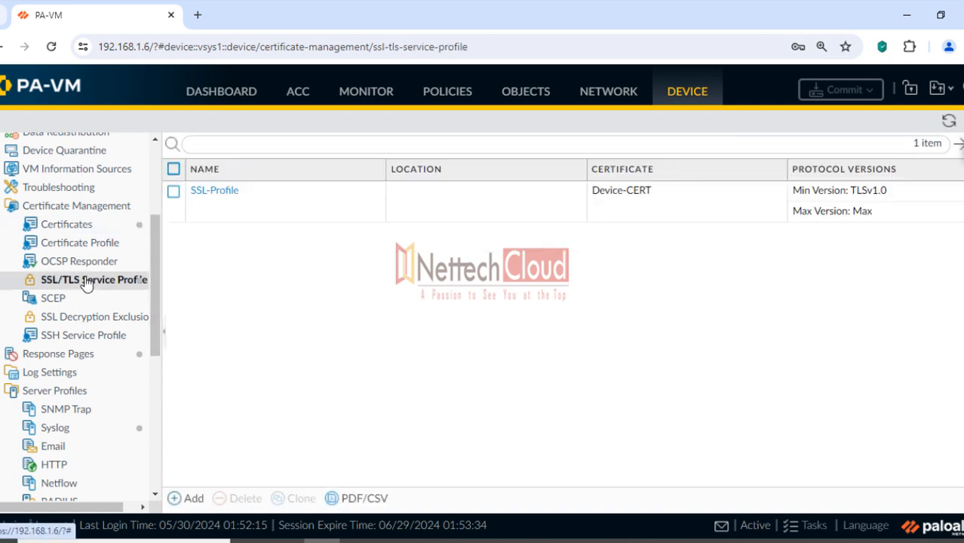
{"action": "left_click", "coordinate": [215, 191]}
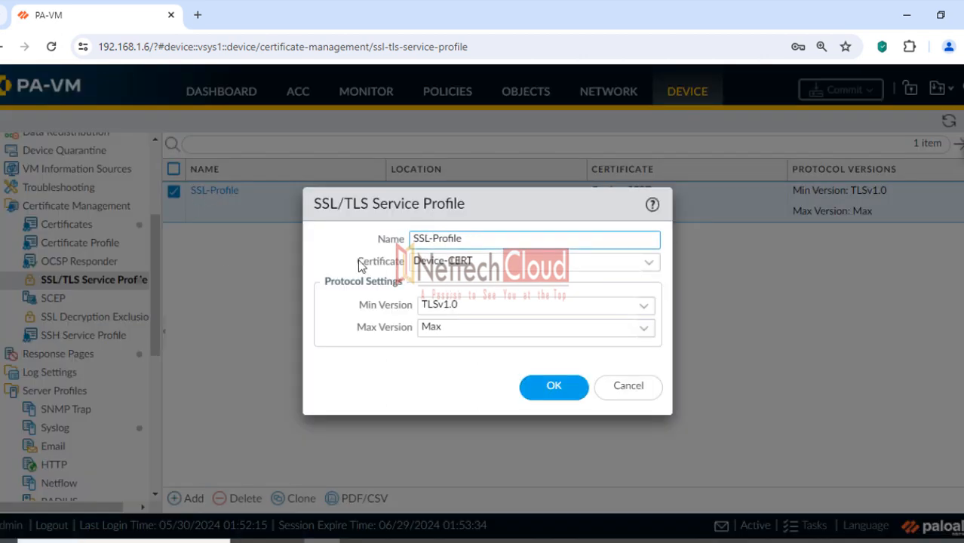
{"action": "left_click_drag", "start_coordinate": [356, 261], "coordinate": [405, 264]}
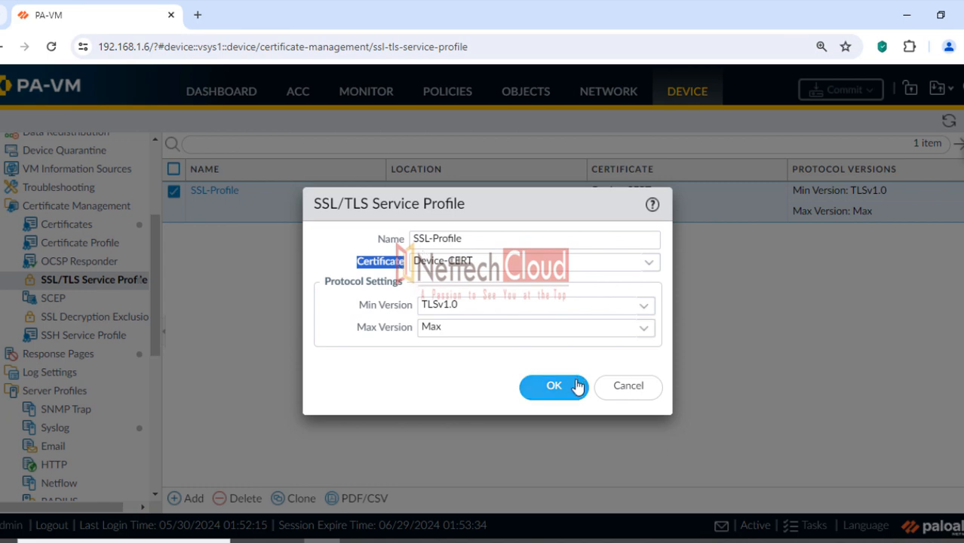
{"action": "left_click", "coordinate": [624, 386]}
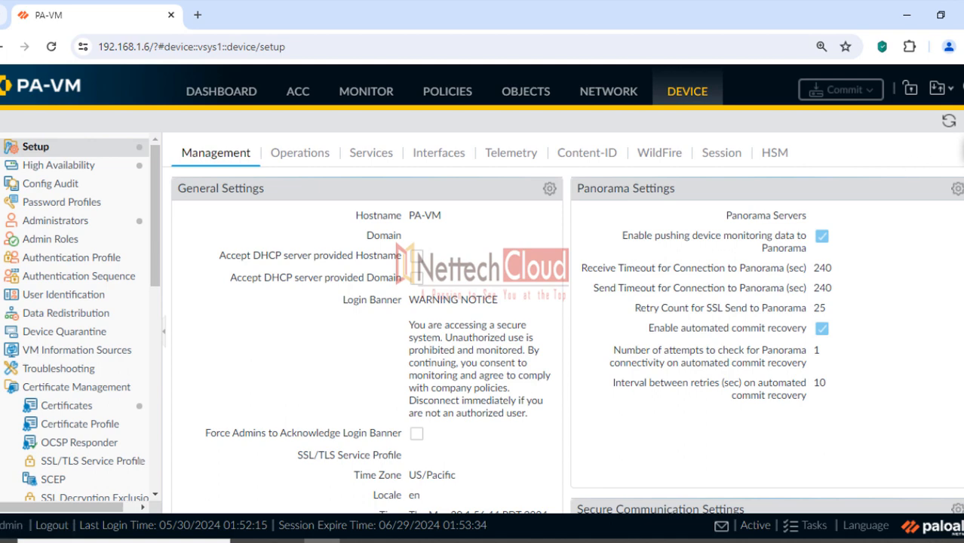
Pick SSL-Profile as SSL/TLS Service Profile in General Settings, then discard with Esc
{"action": "left_click", "coordinate": [550, 190]}
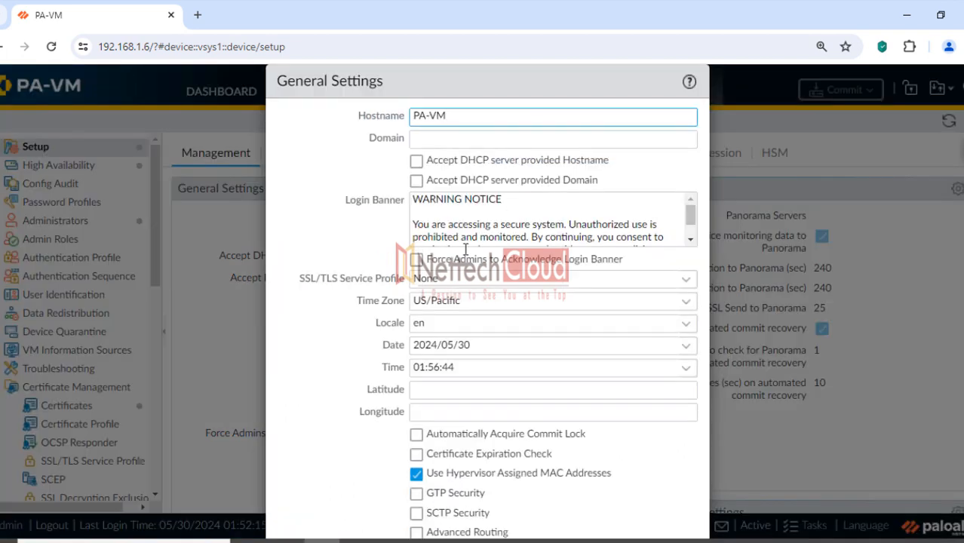
{"action": "left_click_drag", "start_coordinate": [295, 283], "coordinate": [406, 289]}
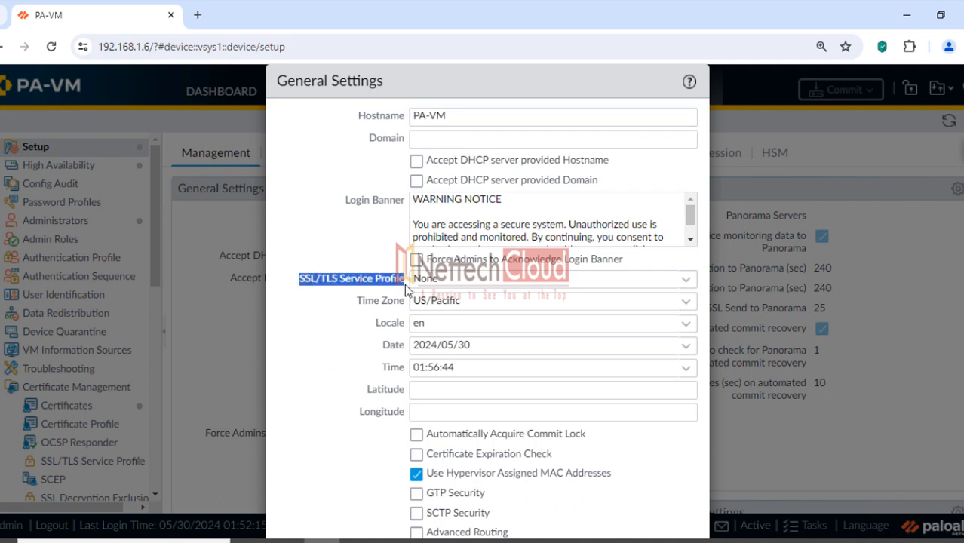
{"action": "left_click", "coordinate": [686, 283]}
{"action": "left_click", "coordinate": [490, 326]}
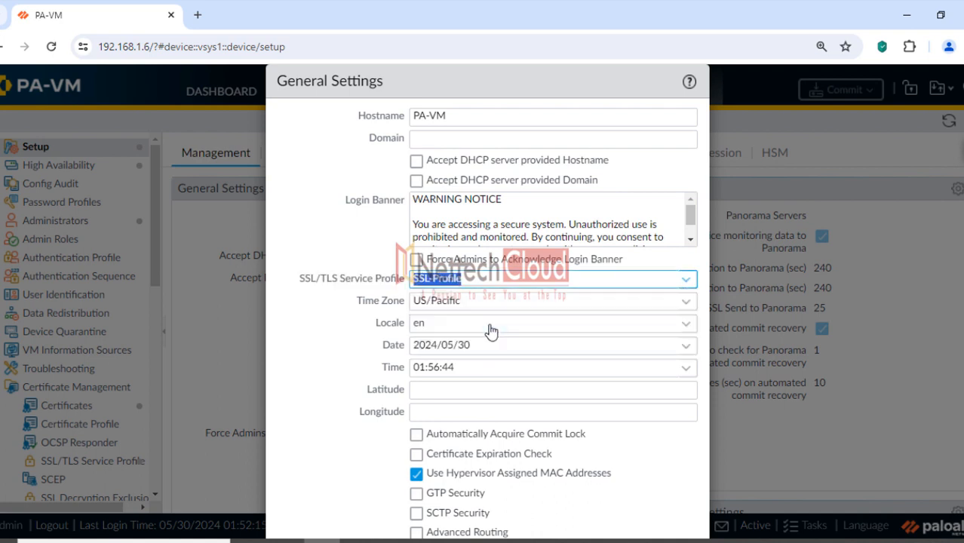
{"action": "left_click", "coordinate": [332, 323]}
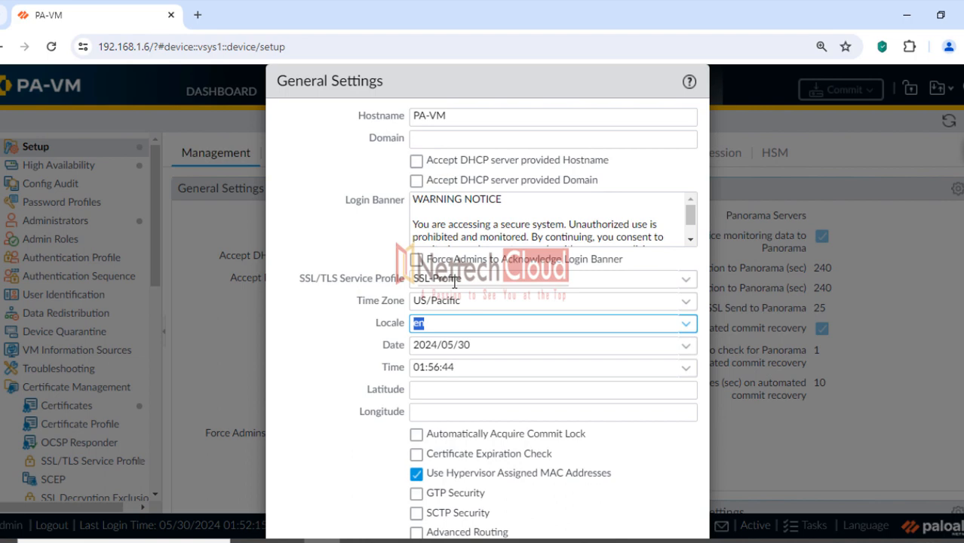
{"action": "key", "text": "Escape"}
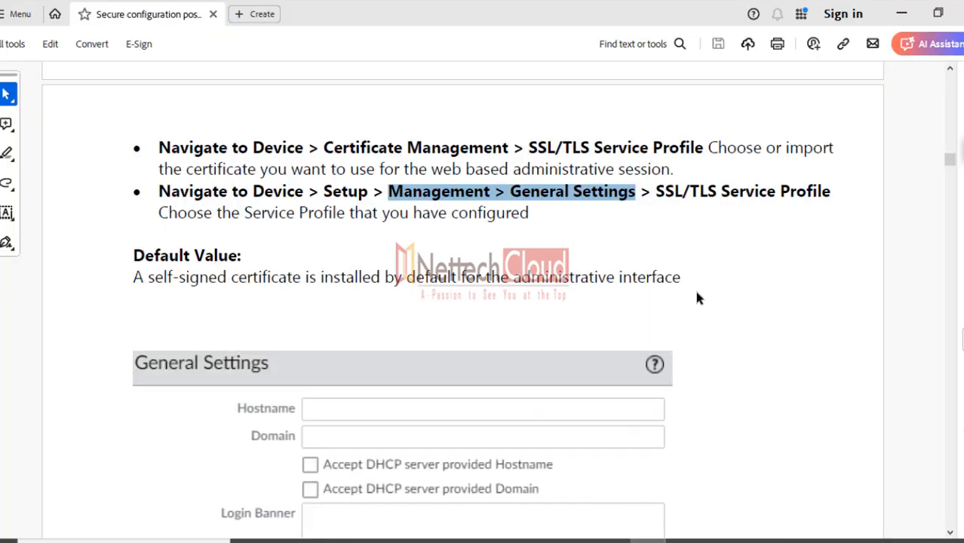
Scroll to section 1.6 and highlight its heading and the words 'This checks'
{"action": "scroll", "coordinate": [697, 298], "scroll_direction": "down", "scroll_amount": 15}
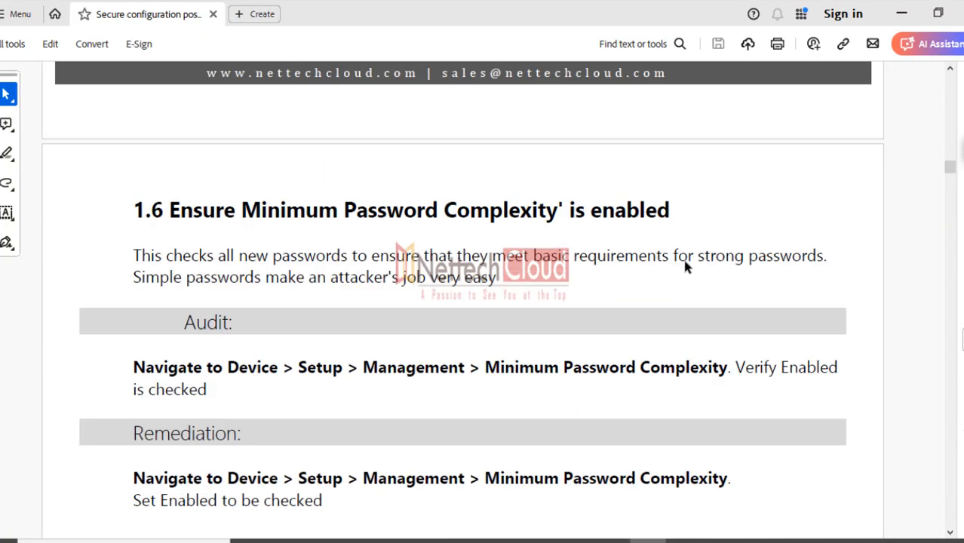
{"action": "scroll", "coordinate": [685, 261], "scroll_direction": "down", "scroll_amount": 1}
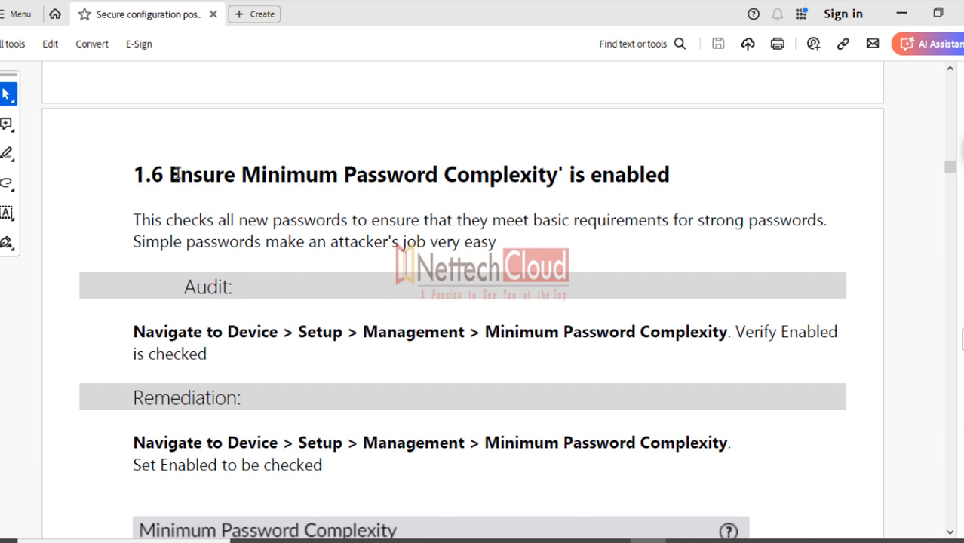
{"action": "left_click_drag", "start_coordinate": [174, 175], "coordinate": [604, 170]}
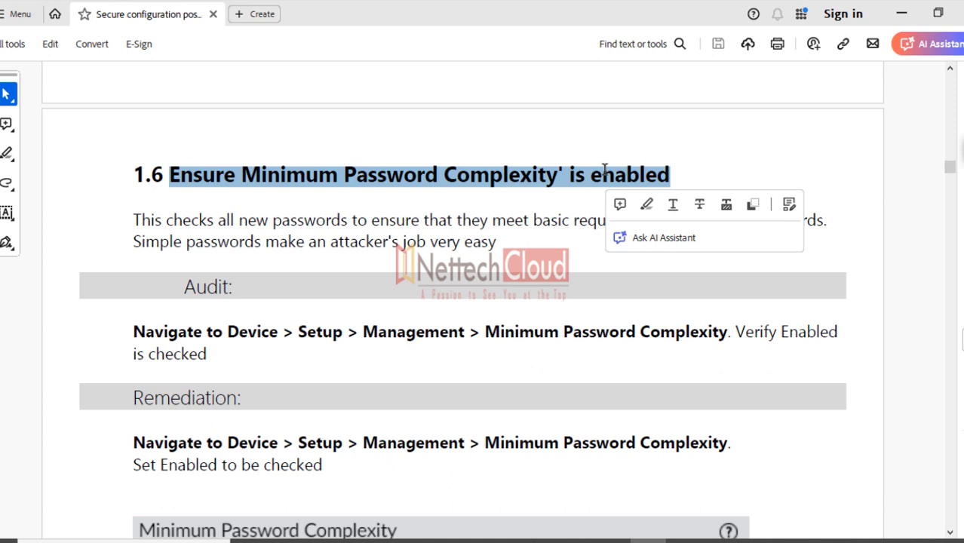
{"action": "left_click", "coordinate": [551, 255]}
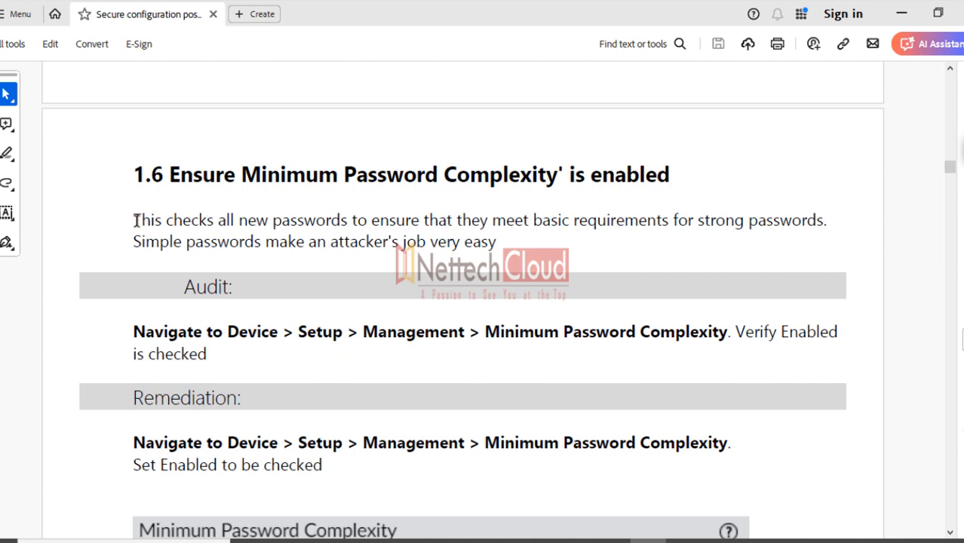
{"action": "left_click_drag", "start_coordinate": [136, 220], "coordinate": [186, 224]}
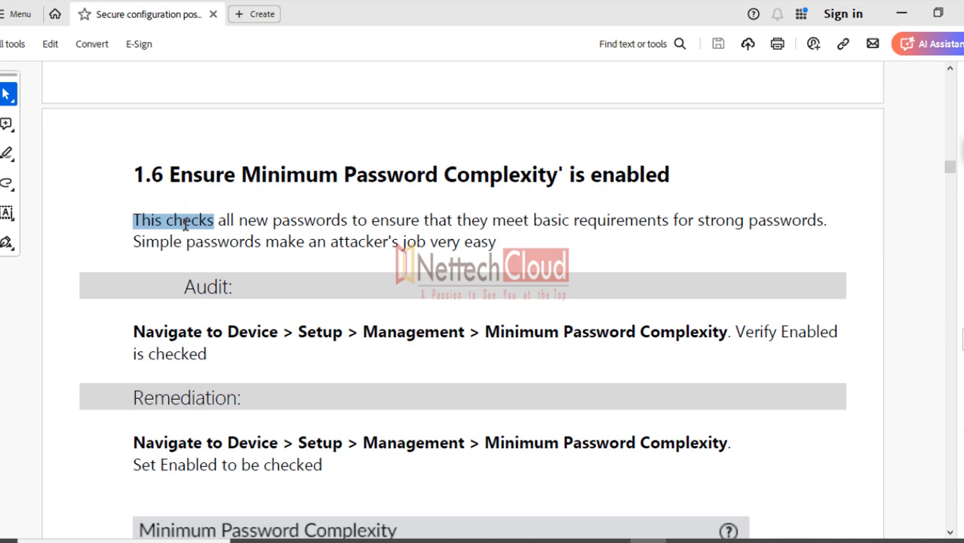
{"action": "left_click_drag", "start_coordinate": [186, 224], "coordinate": [185, 224]}
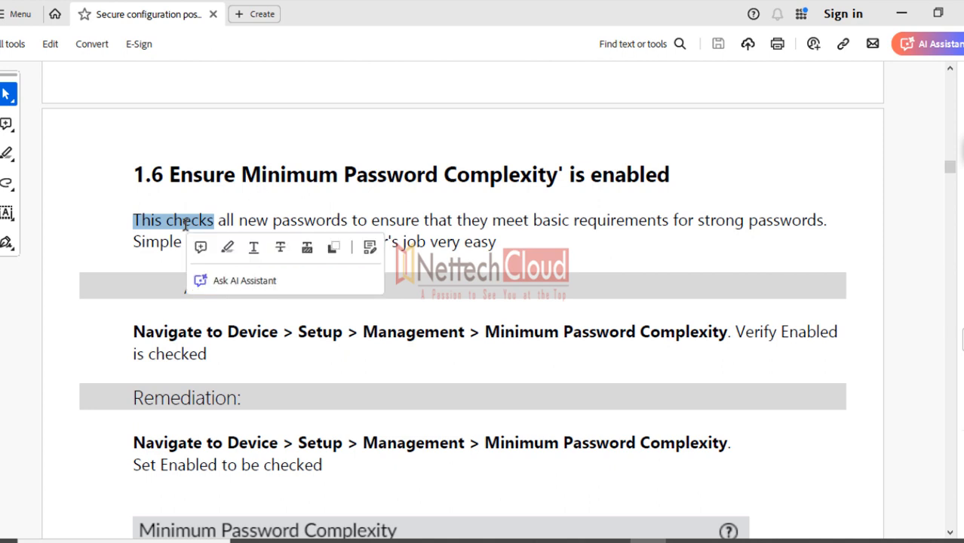
{"action": "left_click", "coordinate": [475, 352]}
Highlight 'Minimum Password Complexity' and the Device > Setup > Management path in the audit step
{"action": "left_click_drag", "start_coordinate": [485, 334], "coordinate": [660, 343]}
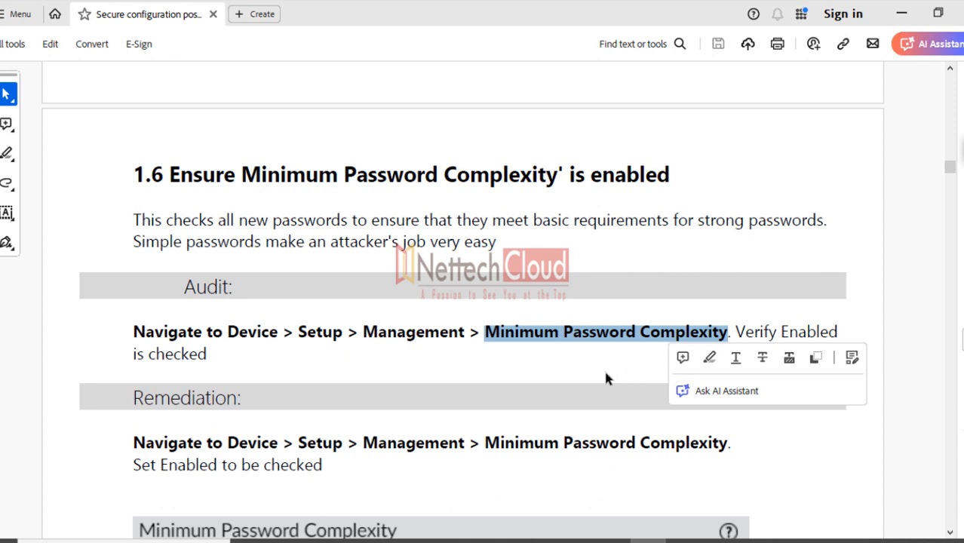
{"action": "left_click", "coordinate": [682, 261]}
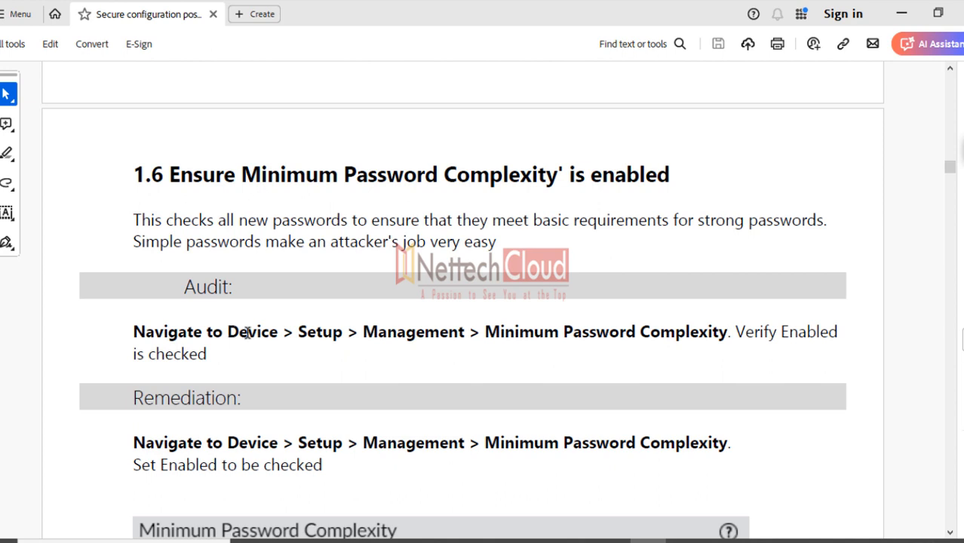
{"action": "left_click_drag", "start_coordinate": [246, 333], "coordinate": [628, 343]}
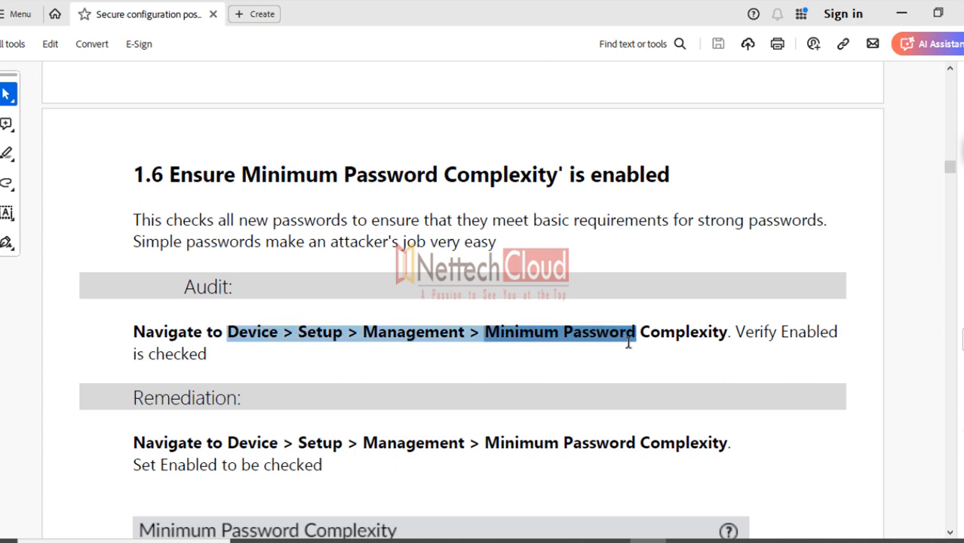
{"action": "left_click", "coordinate": [323, 541]}
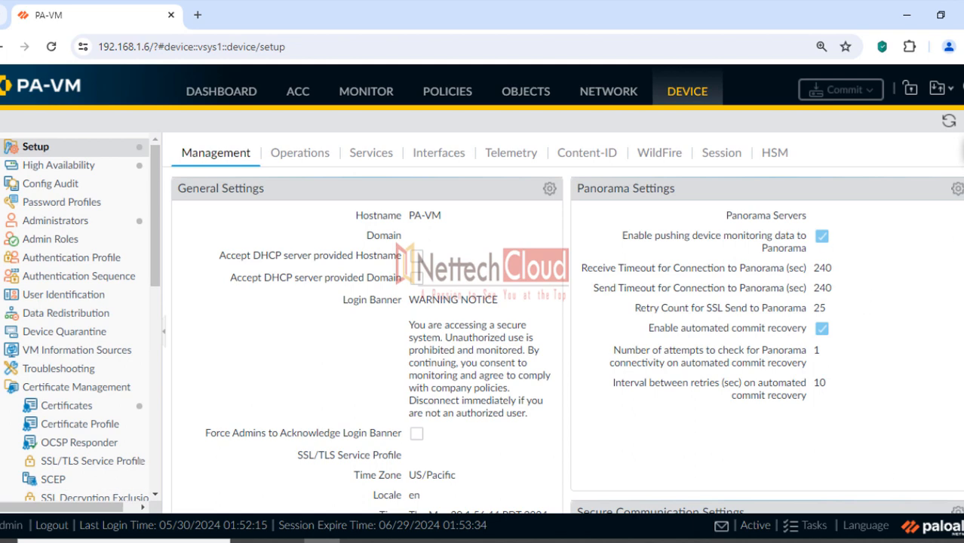
Scroll to the Minimum Password Complexity panel and mark its Enabled checkbox
{"action": "scroll", "coordinate": [567, 340], "scroll_direction": "down", "scroll_amount": 7}
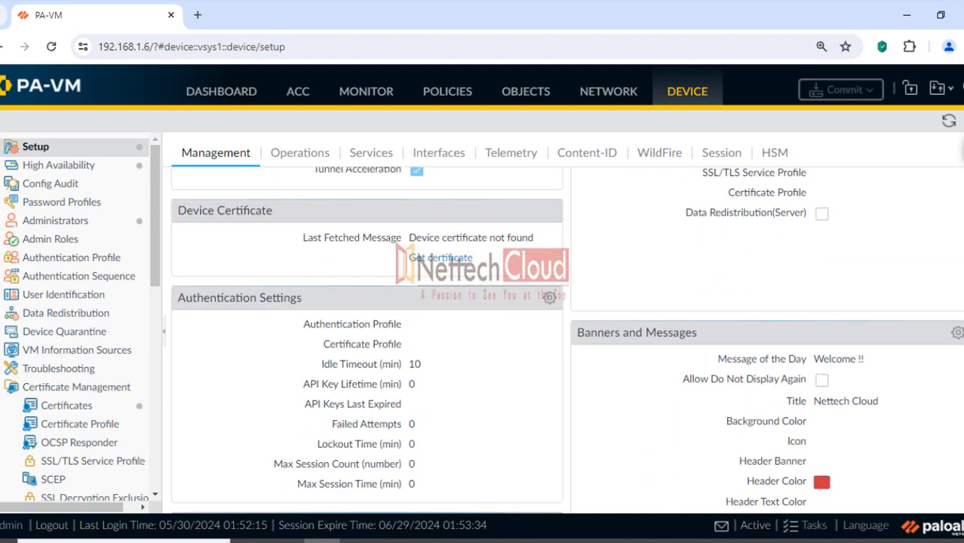
{"action": "scroll", "coordinate": [566, 341], "scroll_direction": "down", "scroll_amount": 2}
{"action": "scroll", "coordinate": [567, 341], "scroll_direction": "down", "scroll_amount": 5}
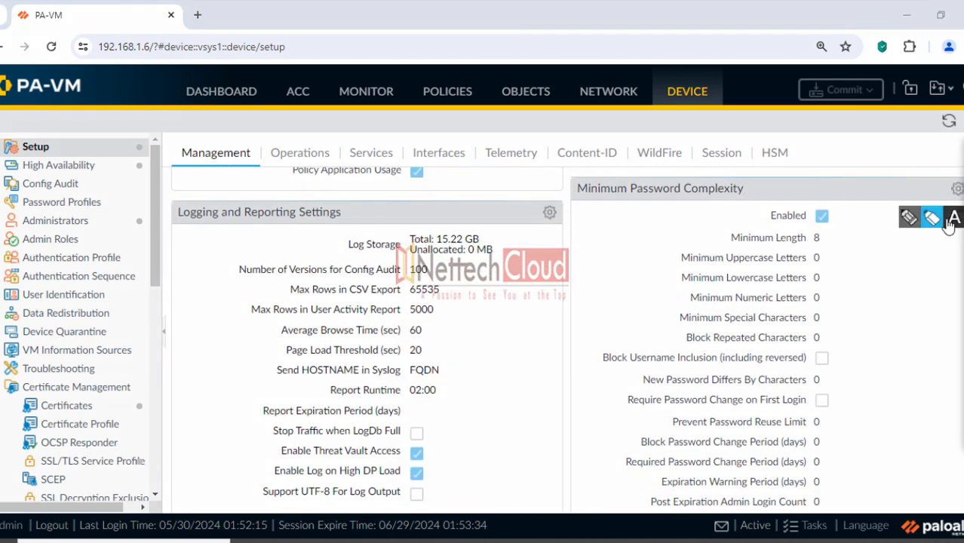
{"action": "mouse_move", "coordinate": [601, 188]}
{"action": "left_mouse_down"}
{"action": "mouse_move", "coordinate": [743, 198]}
{"action": "mouse_move", "coordinate": [581, 181]}
{"action": "left_mouse_up"}
{"action": "mouse_move", "coordinate": [753, 214]}
{"action": "left_mouse_down"}
{"action": "mouse_move", "coordinate": [839, 233]}
{"action": "mouse_move", "coordinate": [839, 224]}
{"action": "left_mouse_up"}
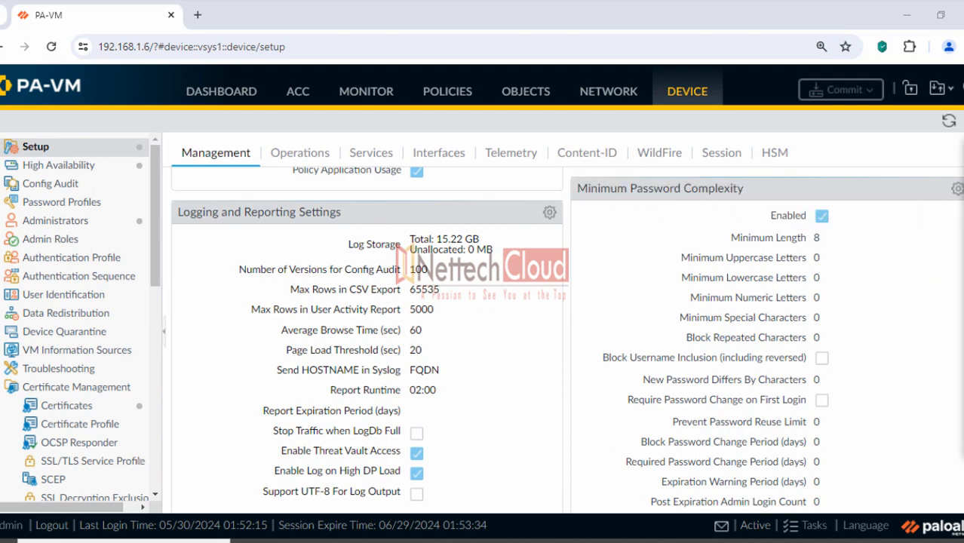
Open Minimum Password Complexity and highlight the length, uppercase, lowercase and numeric fields
{"action": "left_click", "coordinate": [957, 189]}
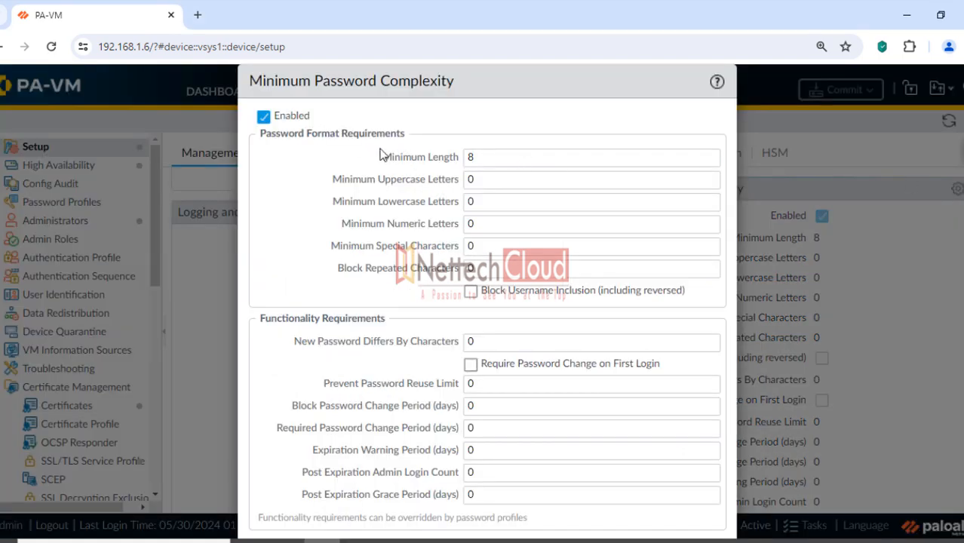
{"action": "left_click_drag", "start_coordinate": [382, 156], "coordinate": [457, 161]}
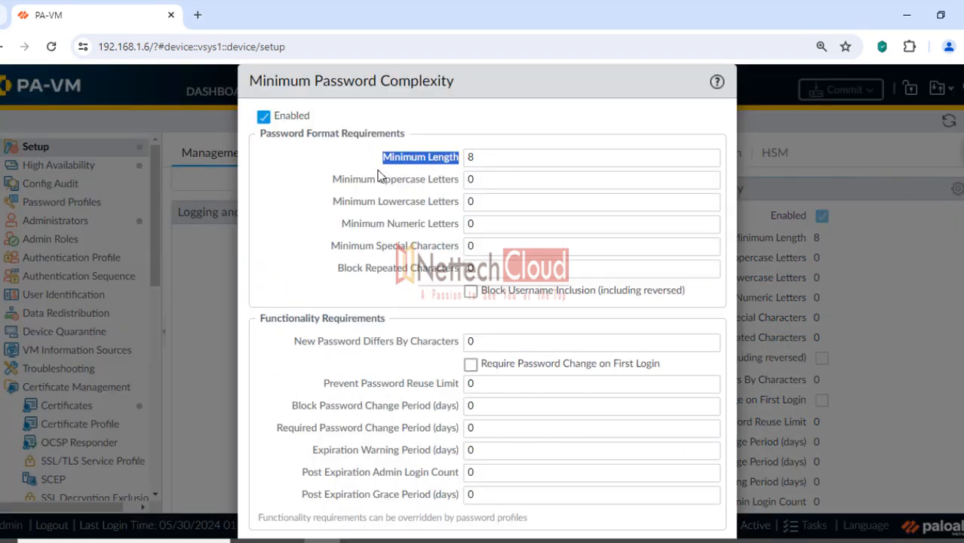
{"action": "left_click", "coordinate": [330, 185]}
{"action": "left_click_drag", "start_coordinate": [330, 185], "coordinate": [423, 183]}
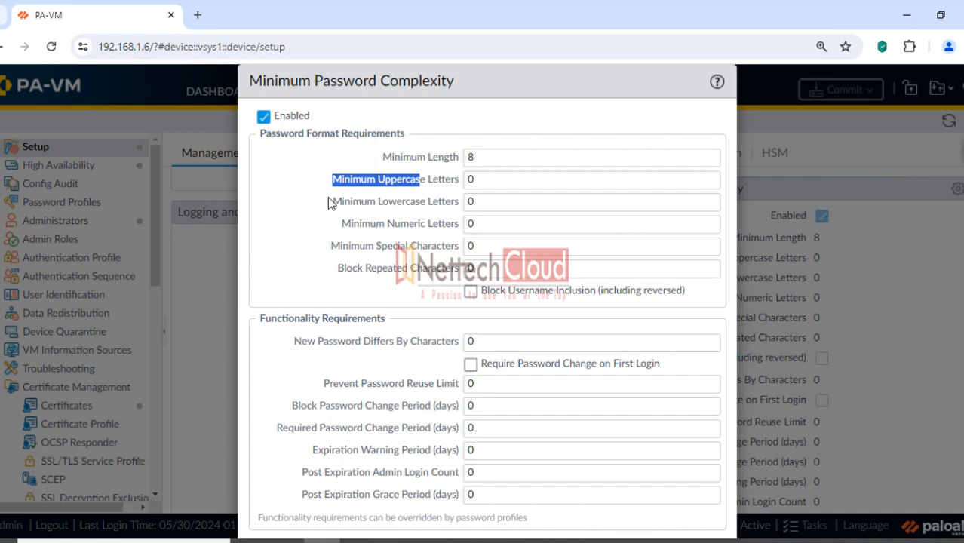
{"action": "left_click_drag", "start_coordinate": [330, 200], "coordinate": [439, 205]}
{"action": "left_click_drag", "start_coordinate": [341, 223], "coordinate": [455, 239]}
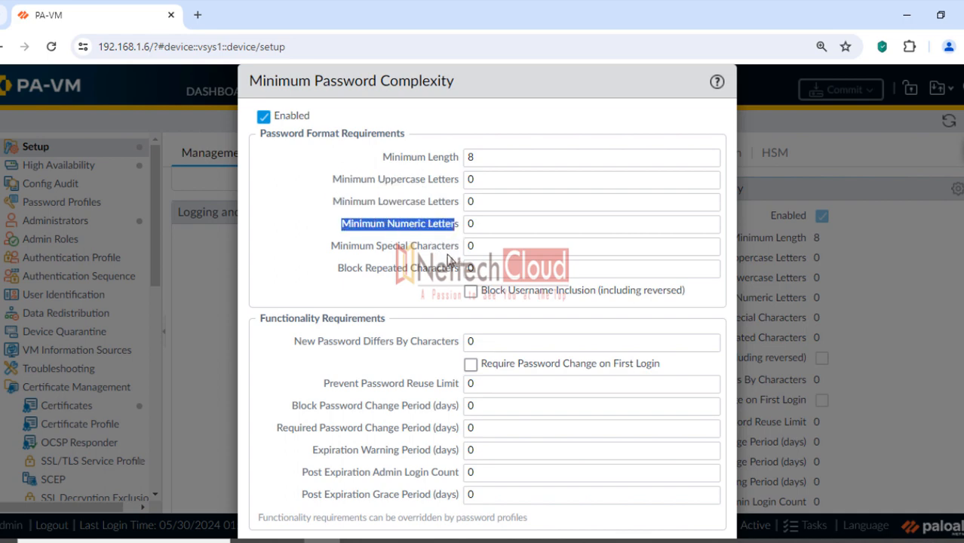
{"action": "left_click", "coordinate": [647, 541]}
{"action": "scroll", "coordinate": [555, 318], "scroll_direction": "down", "scroll_amount": 15}
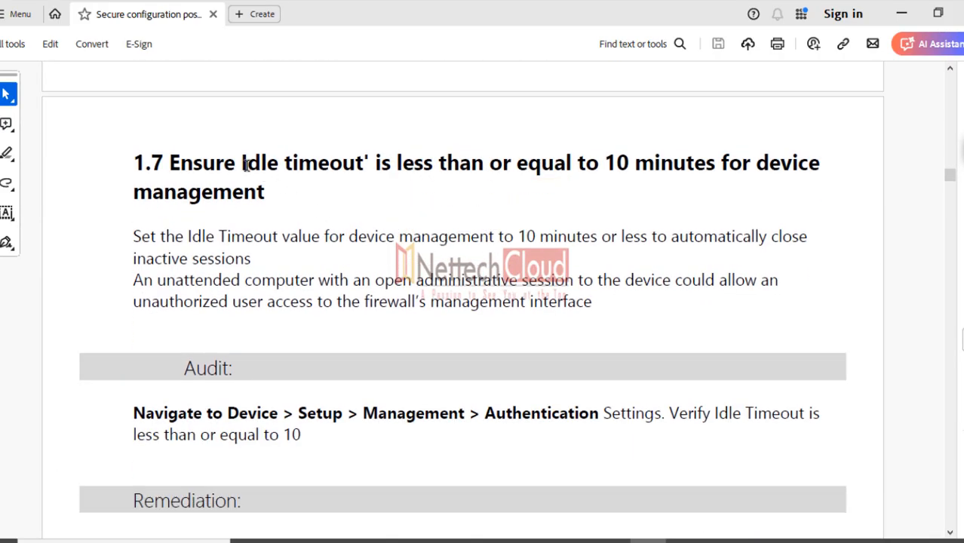
Highlight the section 1.7 idle-timeout requirement and its explanation
{"action": "left_click_drag", "start_coordinate": [242, 163], "coordinate": [714, 172]}
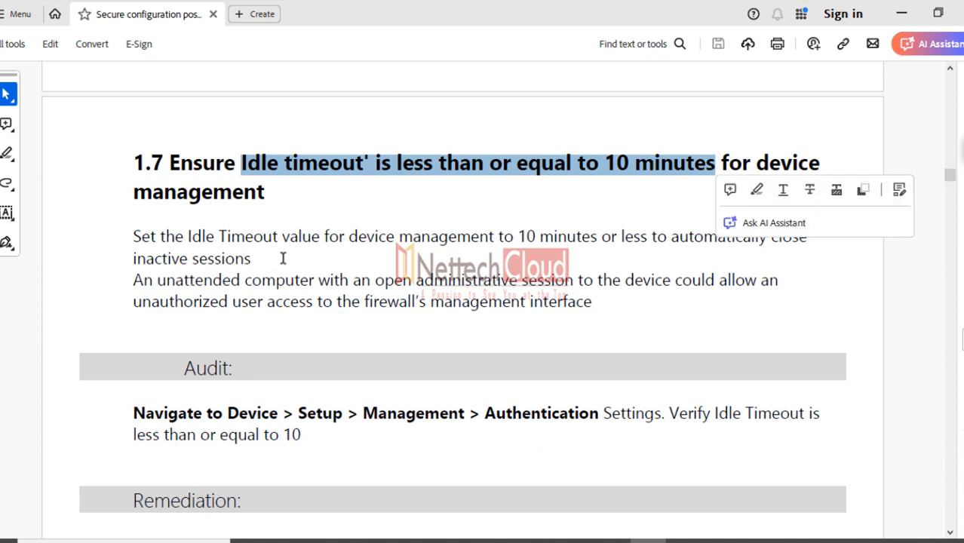
{"action": "left_click_drag", "start_coordinate": [219, 236], "coordinate": [564, 236]}
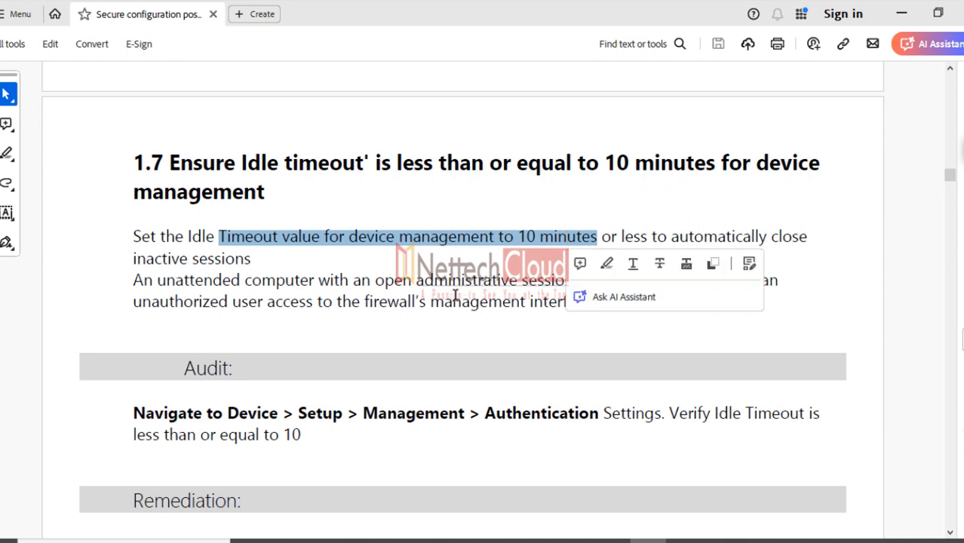
{"action": "scroll", "coordinate": [392, 287], "scroll_direction": "down", "scroll_amount": 1}
{"action": "left_click", "coordinate": [337, 273]}
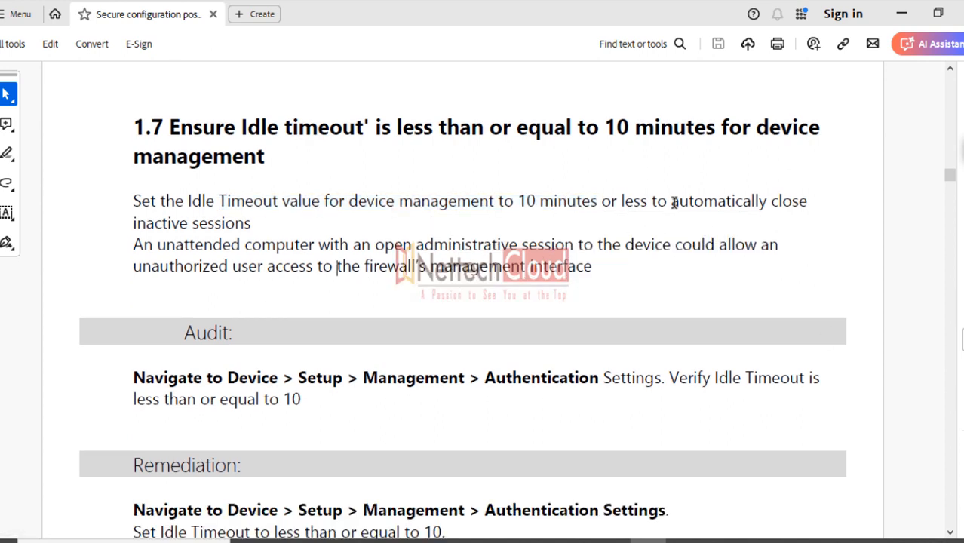
Select the sentences on closing inactive sessions and unattended-session risk, then minimize Acrobat
{"action": "left_click_drag", "start_coordinate": [670, 200], "coordinate": [831, 209]}
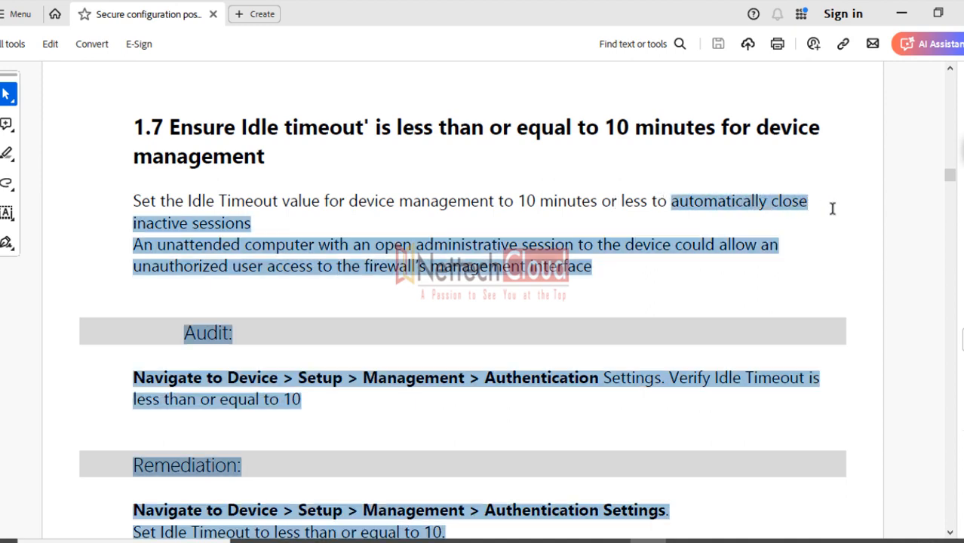
{"action": "left_click", "coordinate": [320, 221]}
{"action": "left_click_drag", "start_coordinate": [258, 220], "coordinate": [123, 200]}
{"action": "left_click", "coordinate": [108, 263]}
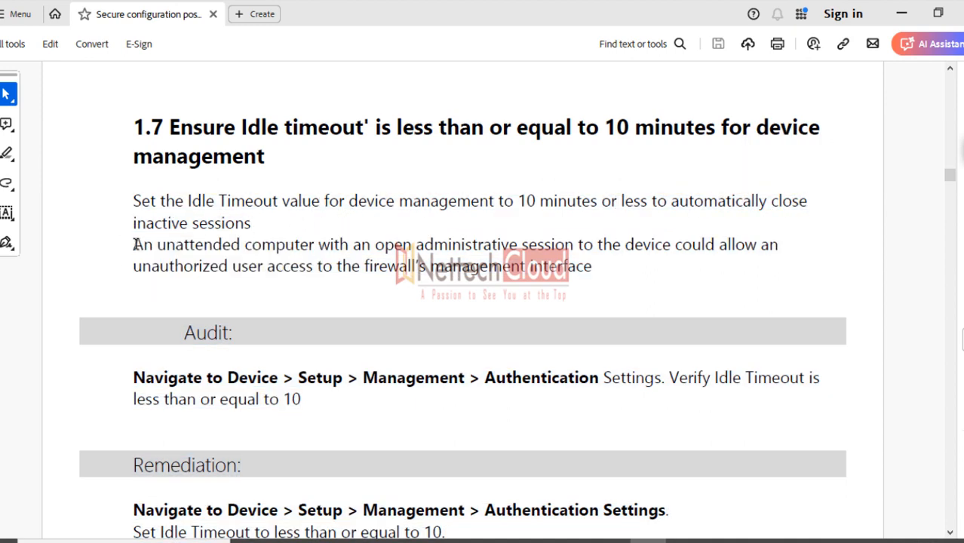
{"action": "left_click_drag", "start_coordinate": [134, 243], "coordinate": [776, 251]}
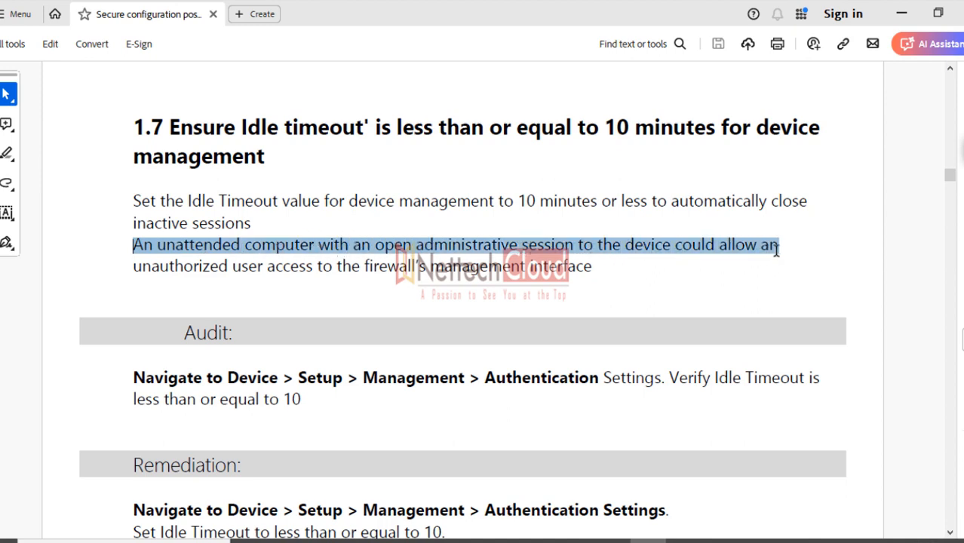
{"action": "left_click_drag", "start_coordinate": [689, 274], "coordinate": [606, 271]}
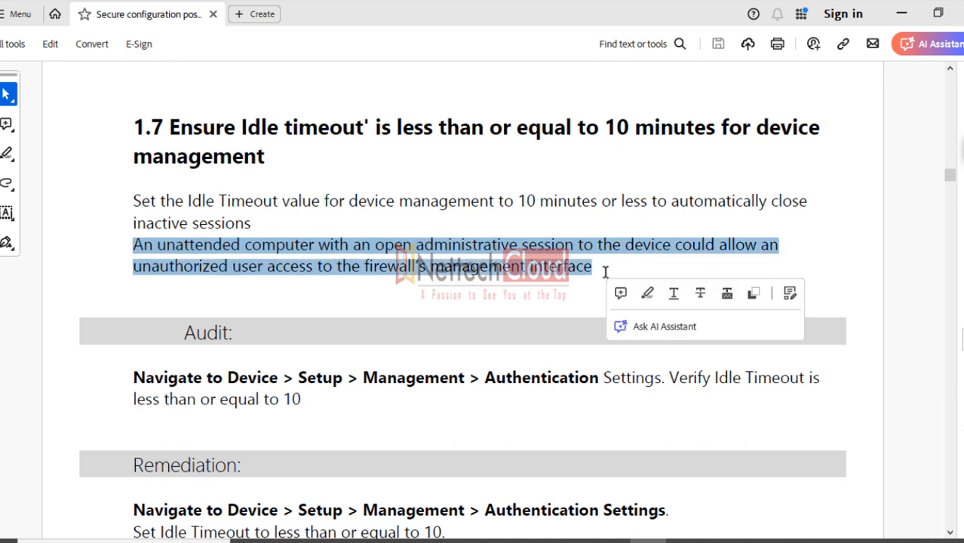
{"action": "left_click", "coordinate": [504, 277]}
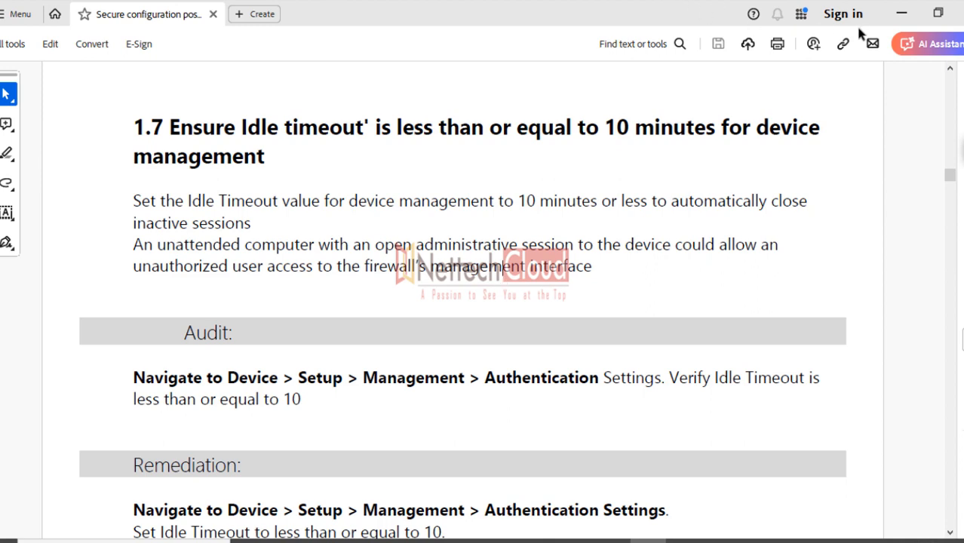
{"action": "left_click", "coordinate": [902, 13]}
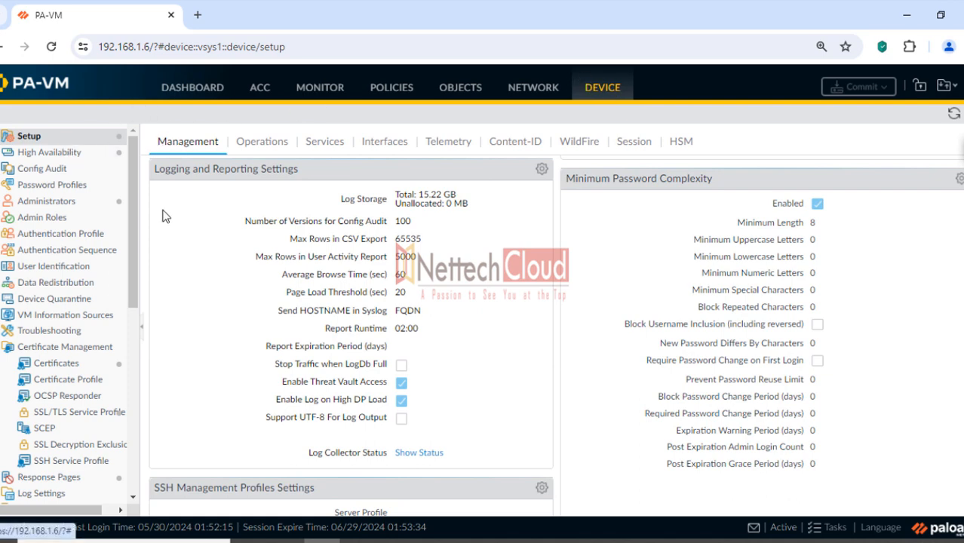
Set Idle Timeout (min) to 5 in Authentication Settings and confirm with OK
{"action": "scroll", "coordinate": [460, 343], "scroll_direction": "down", "scroll_amount": 1}
{"action": "scroll", "coordinate": [460, 298], "scroll_direction": "up", "scroll_amount": 5}
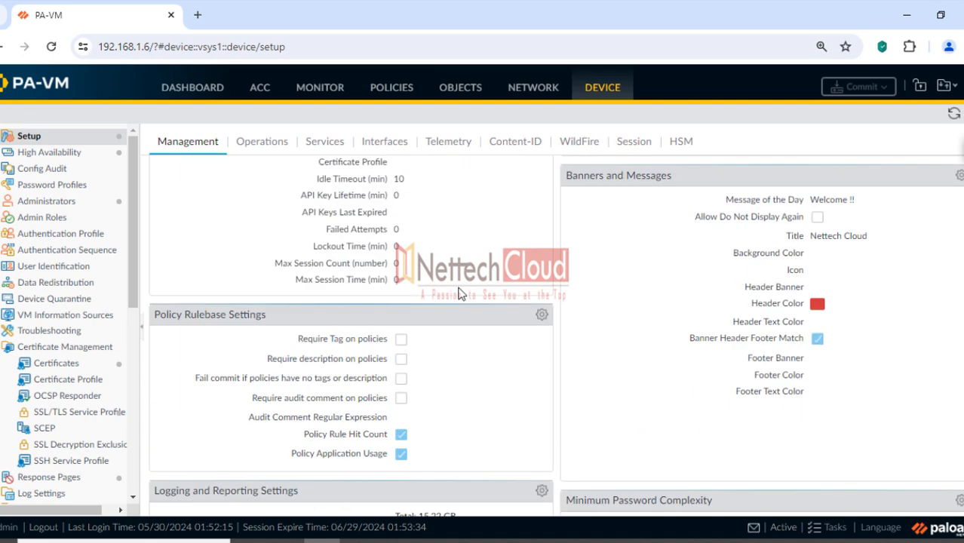
{"action": "scroll", "coordinate": [456, 294], "scroll_direction": "up", "scroll_amount": 2}
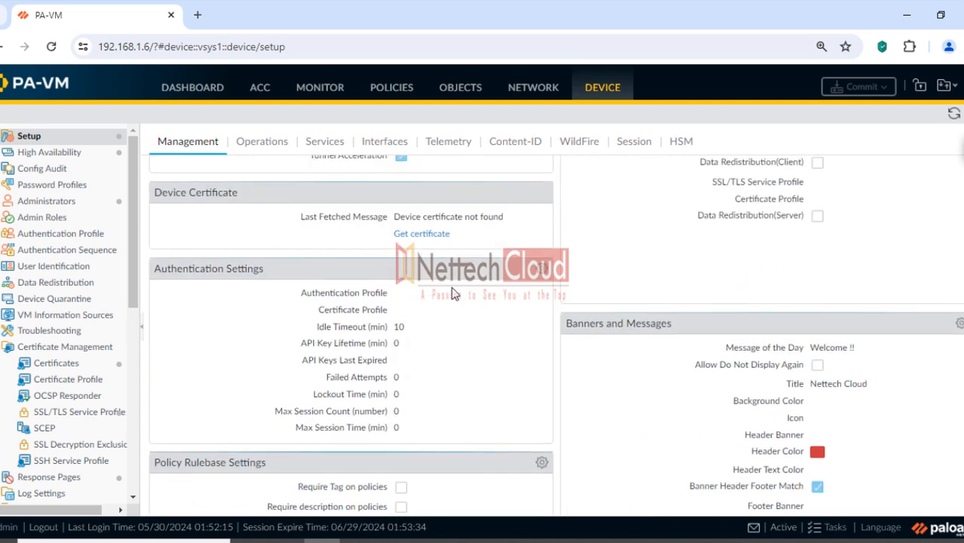
{"action": "left_click", "coordinate": [542, 270]}
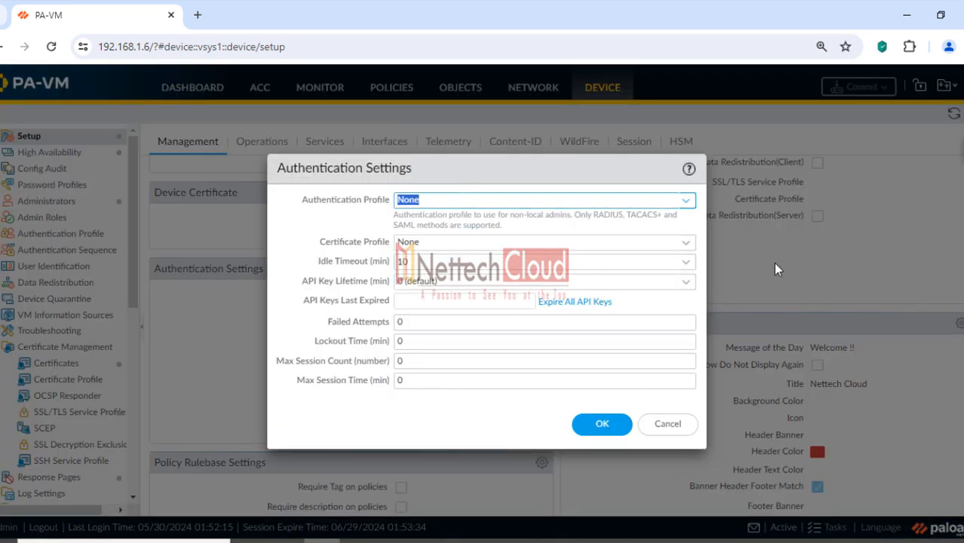
{"action": "left_click_drag", "start_coordinate": [317, 261], "coordinate": [397, 262]}
{"action": "left_click", "coordinate": [414, 262]}
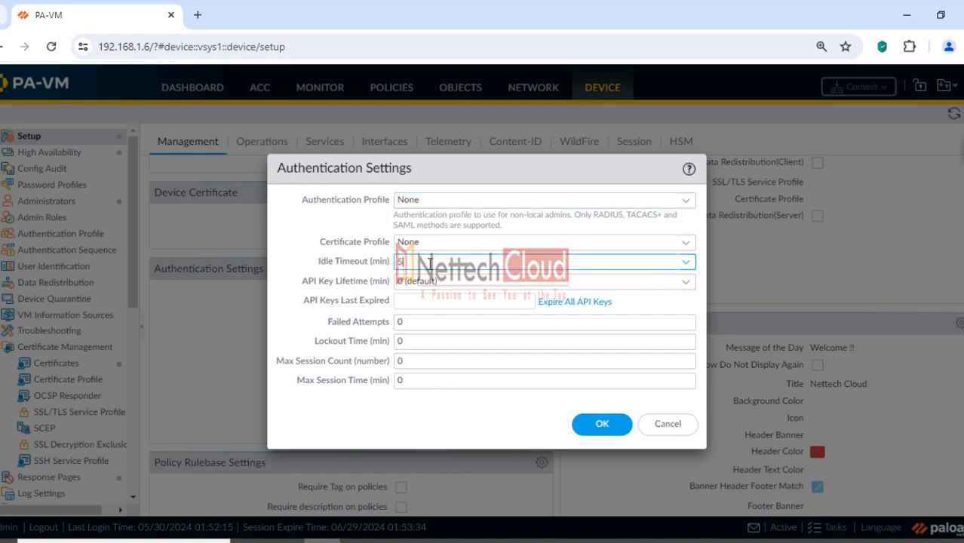
{"action": "left_click", "coordinate": [330, 418]}
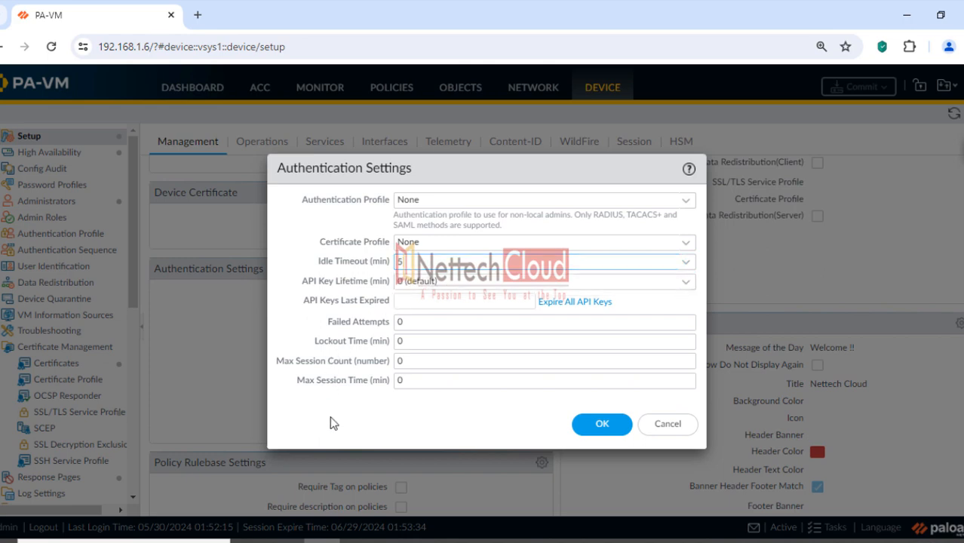
{"action": "left_click", "coordinate": [602, 425]}
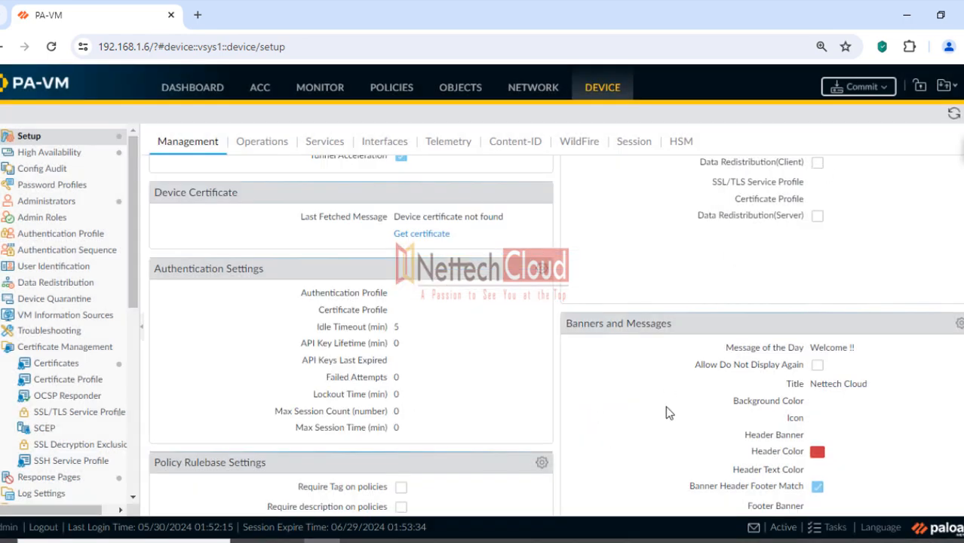
{"action": "left_click", "coordinate": [650, 541]}
Scroll to section 1.8 and highlight 'Update Server Identity' in its heading
{"action": "scroll", "coordinate": [533, 317], "scroll_direction": "down", "scroll_amount": 20}
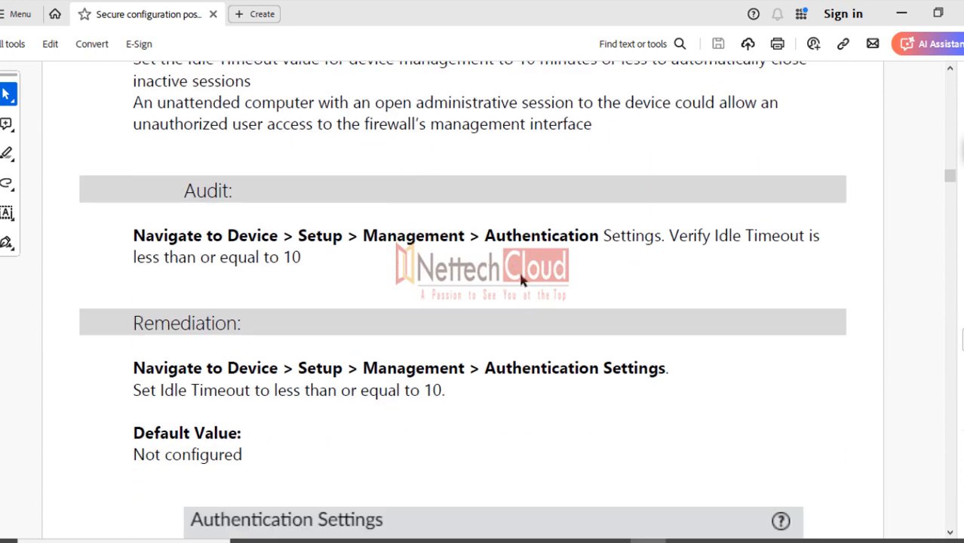
{"action": "scroll", "coordinate": [500, 271], "scroll_direction": "down", "scroll_amount": 2}
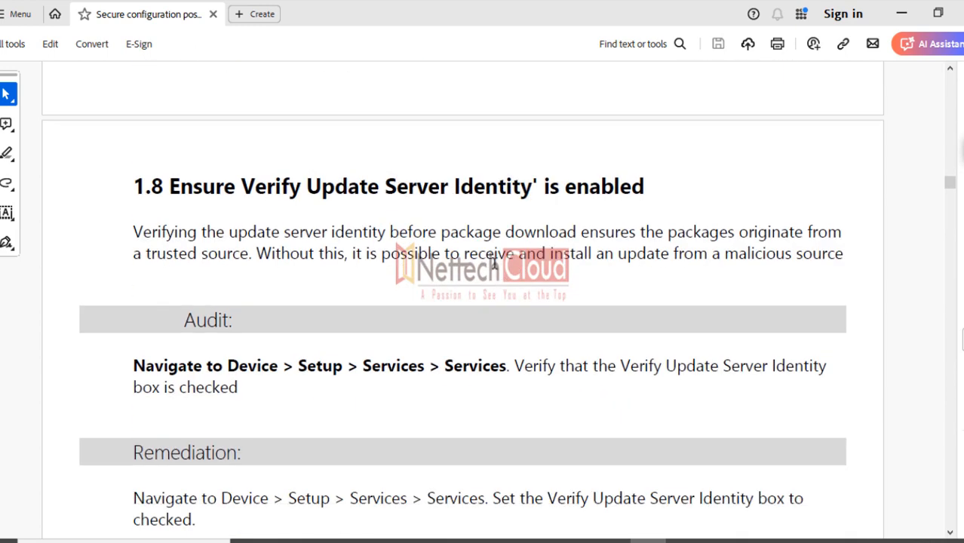
{"action": "left_click_drag", "start_coordinate": [303, 190], "coordinate": [503, 187]}
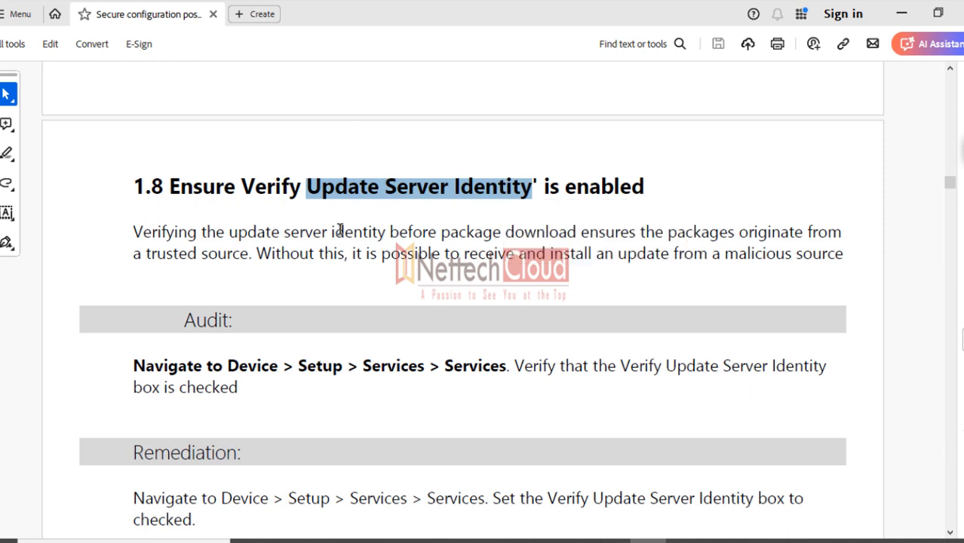
{"action": "left_click", "coordinate": [304, 275]}
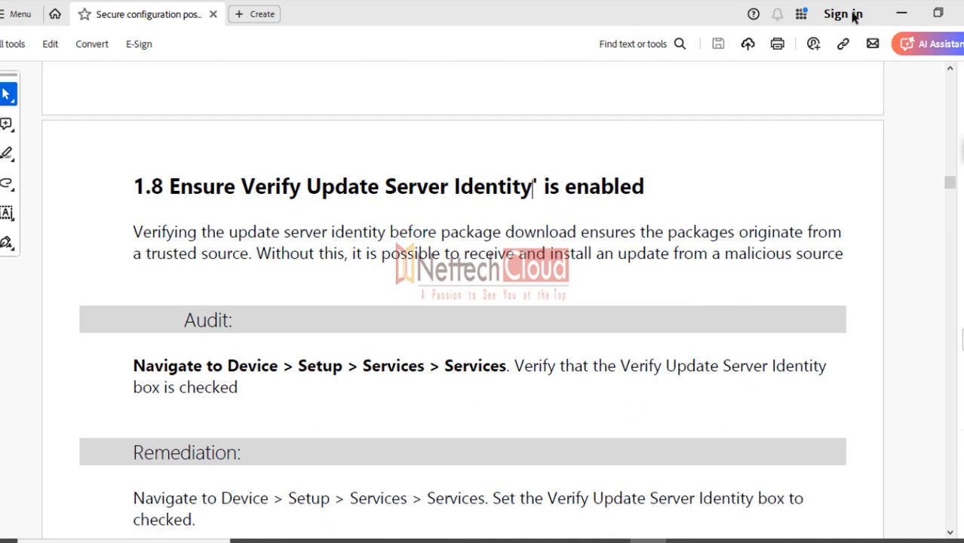
{"action": "left_click", "coordinate": [902, 18]}
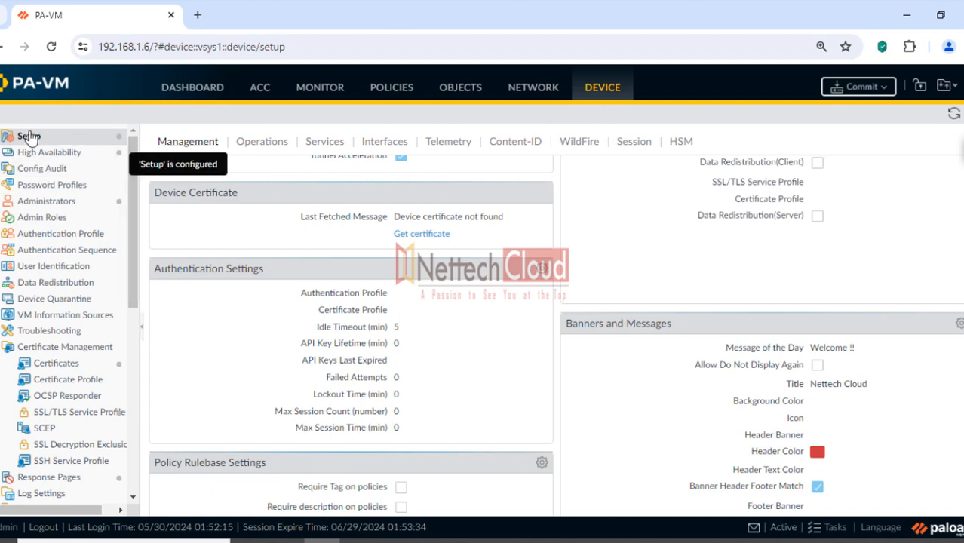
Open Device > Setup > Services and highlight the path and Verify Update Server Identity in red
{"action": "scroll", "coordinate": [336, 195], "scroll_direction": "up", "scroll_amount": 3}
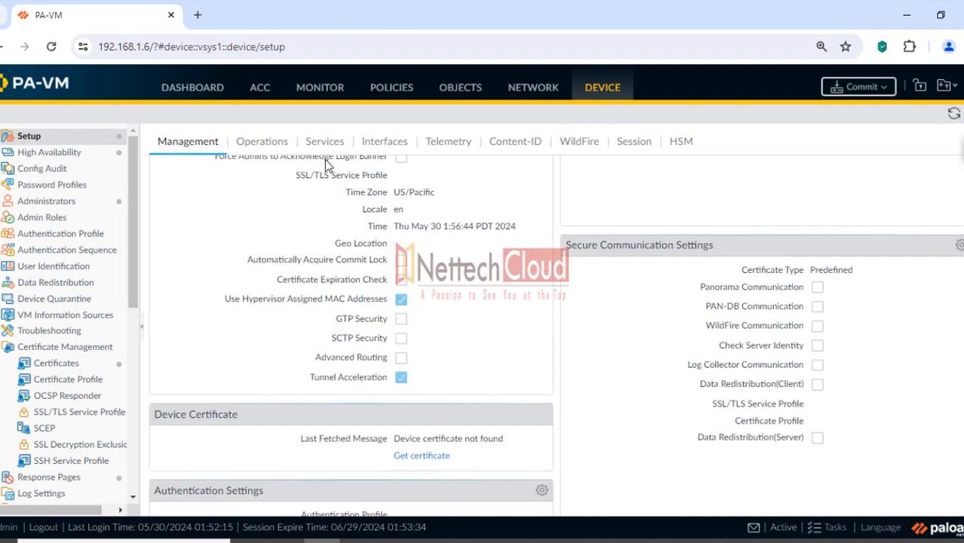
{"action": "left_click", "coordinate": [325, 144]}
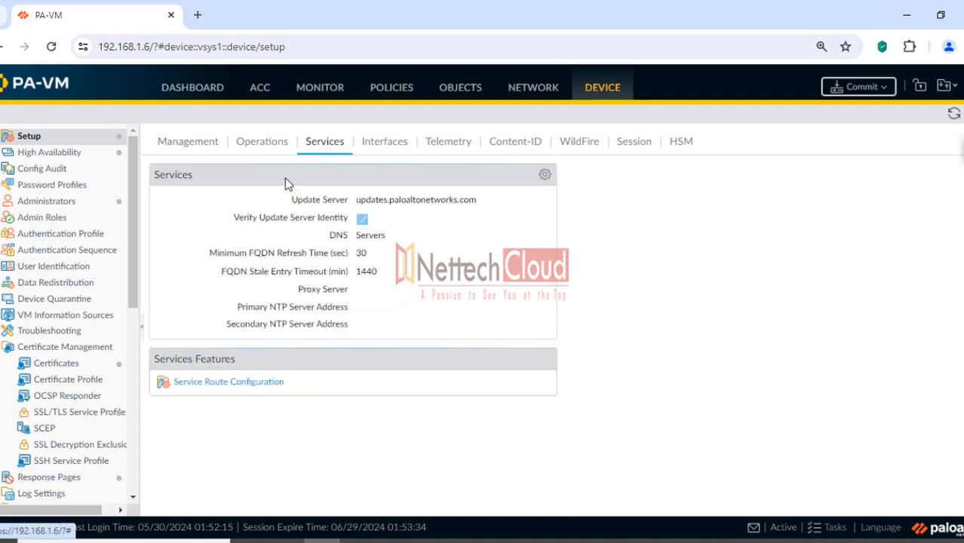
{"action": "left_click", "coordinate": [962, 151]}
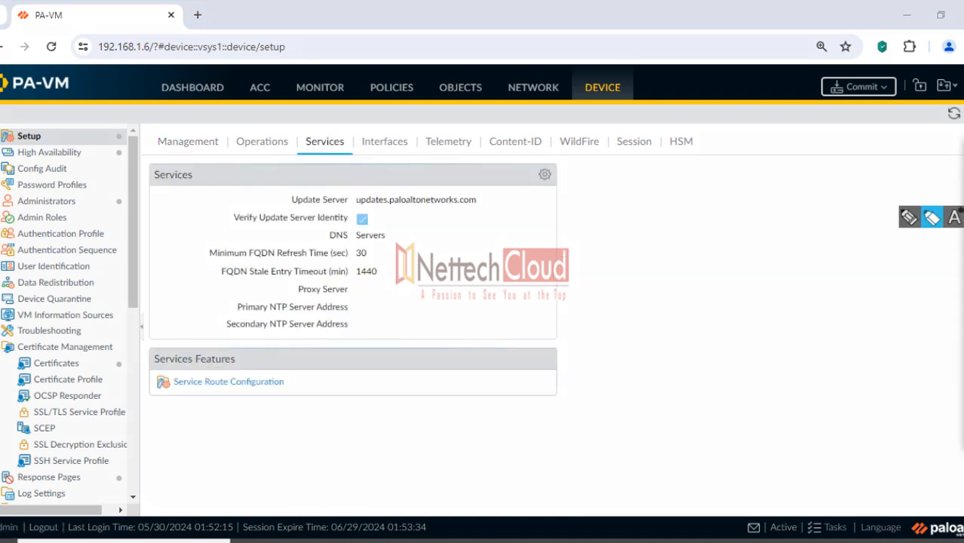
{"action": "left_click", "coordinate": [932, 218]}
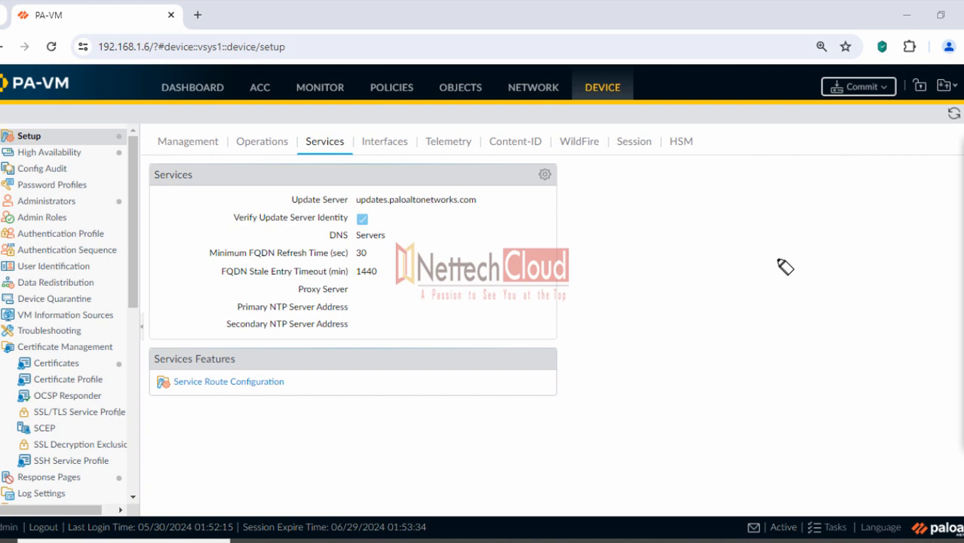
{"action": "left_click_drag", "start_coordinate": [598, 106], "coordinate": [617, 105]}
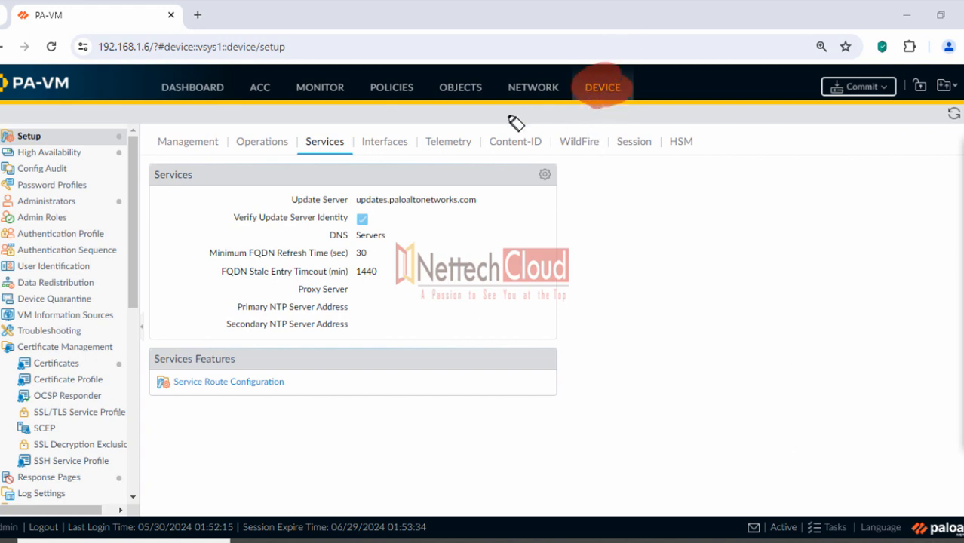
{"action": "left_click_drag", "start_coordinate": [38, 138], "coordinate": [72, 135]}
{"action": "mouse_move", "coordinate": [295, 139]}
{"action": "left_mouse_down"}
{"action": "mouse_move", "coordinate": [336, 146]}
{"action": "mouse_move", "coordinate": [329, 151]}
{"action": "left_mouse_up"}
{"action": "left_click_drag", "start_coordinate": [563, 177], "coordinate": [537, 168]}
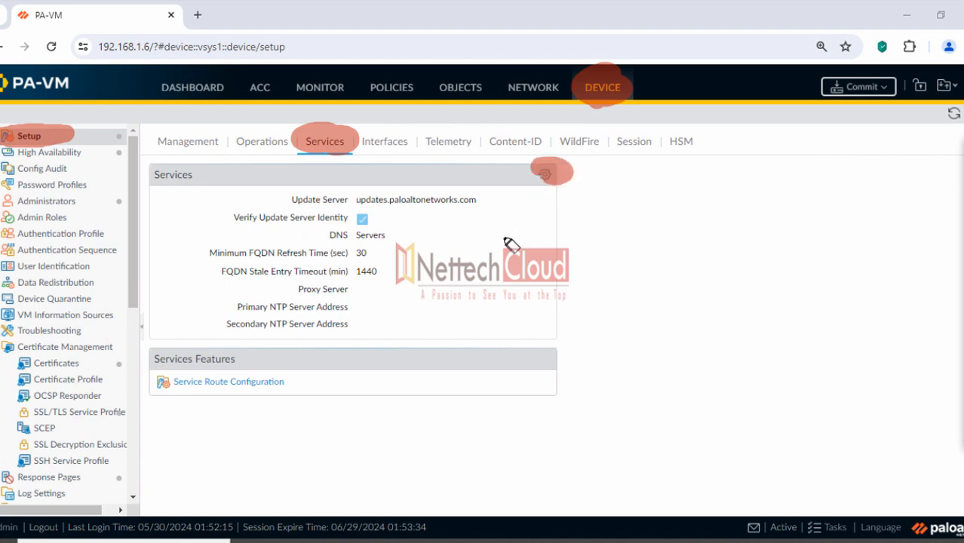
{"action": "mouse_move", "coordinate": [236, 221]}
{"action": "left_mouse_down"}
{"action": "mouse_move", "coordinate": [344, 228]}
{"action": "mouse_move", "coordinate": [281, 228]}
{"action": "left_mouse_up"}
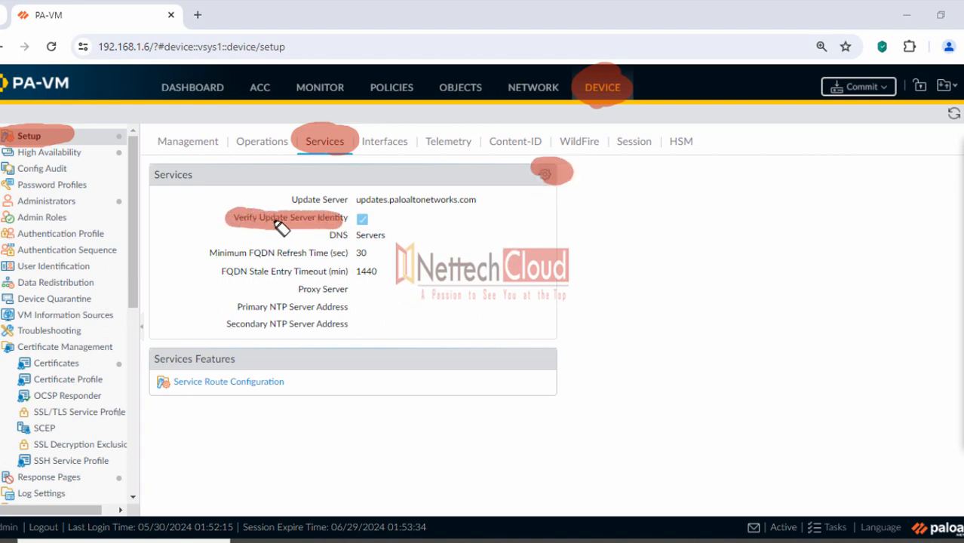
Review the Services settings dialog, cancel without changes, and return to the checklist PDF
{"action": "key", "text": "Escape"}
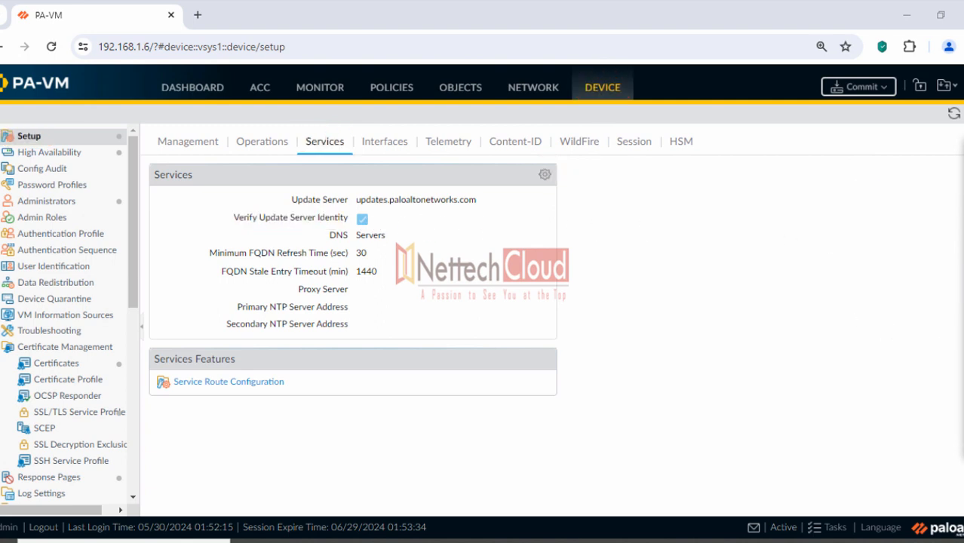
{"action": "left_click", "coordinate": [544, 176]}
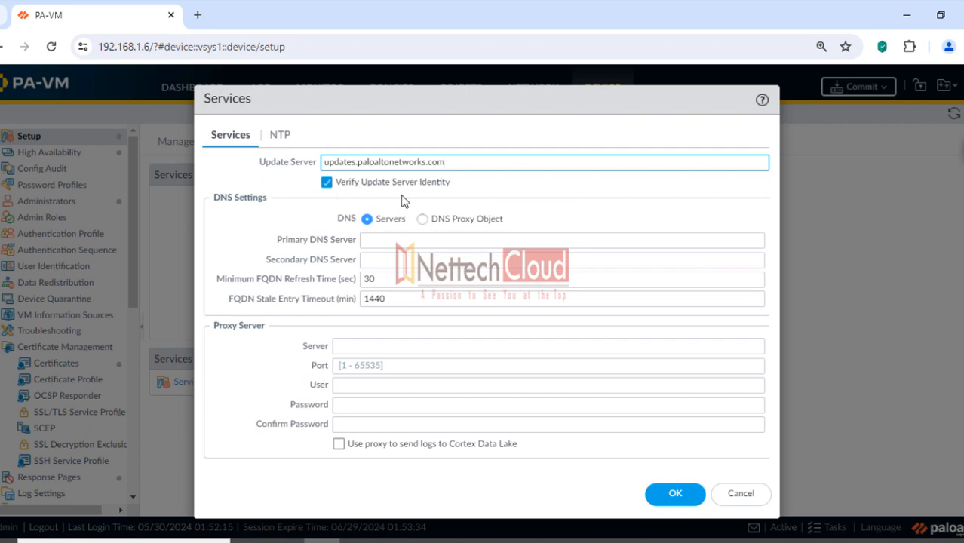
{"action": "left_click", "coordinate": [740, 495]}
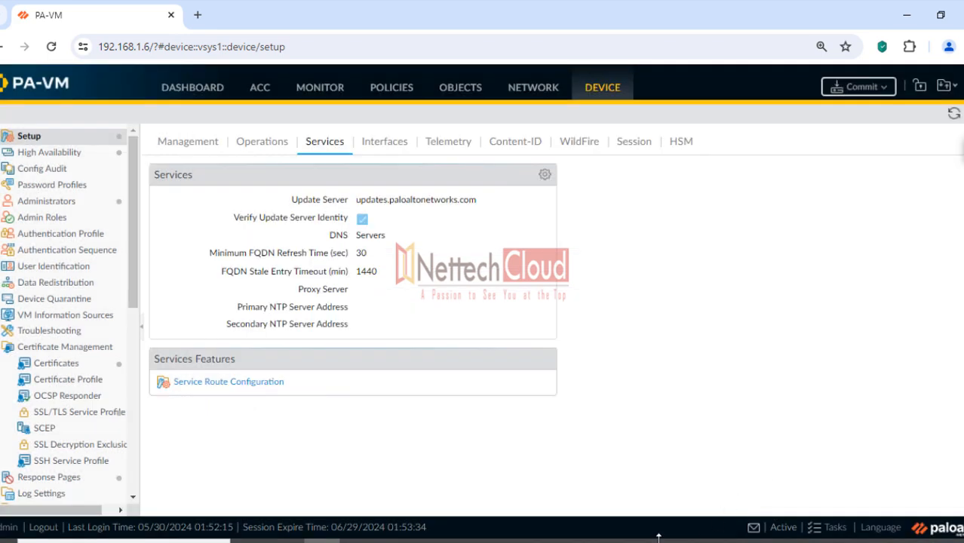
{"action": "key", "text": "alt+Tab"}
Select the 'Ensure redundant NTP' heading of section 1.9, then minimize the reader
{"action": "scroll", "coordinate": [591, 429], "scroll_direction": "down", "scroll_amount": 15}
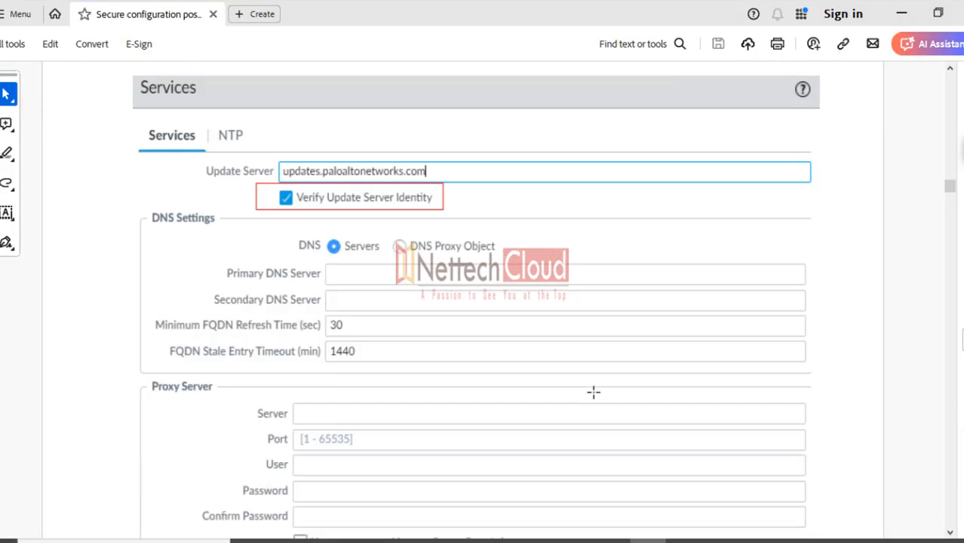
{"action": "scroll", "coordinate": [573, 376], "scroll_direction": "down", "scroll_amount": 2}
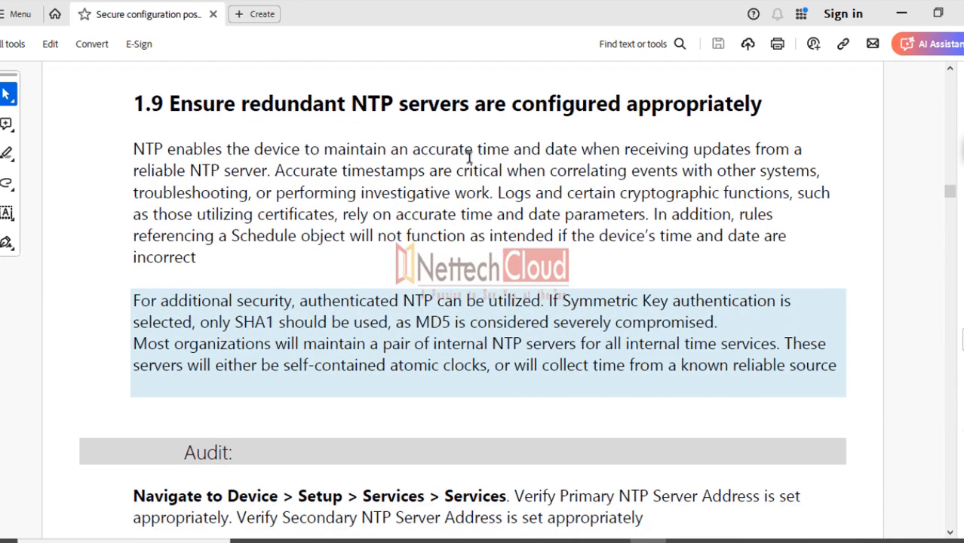
{"action": "left_click_drag", "start_coordinate": [170, 104], "coordinate": [392, 107]}
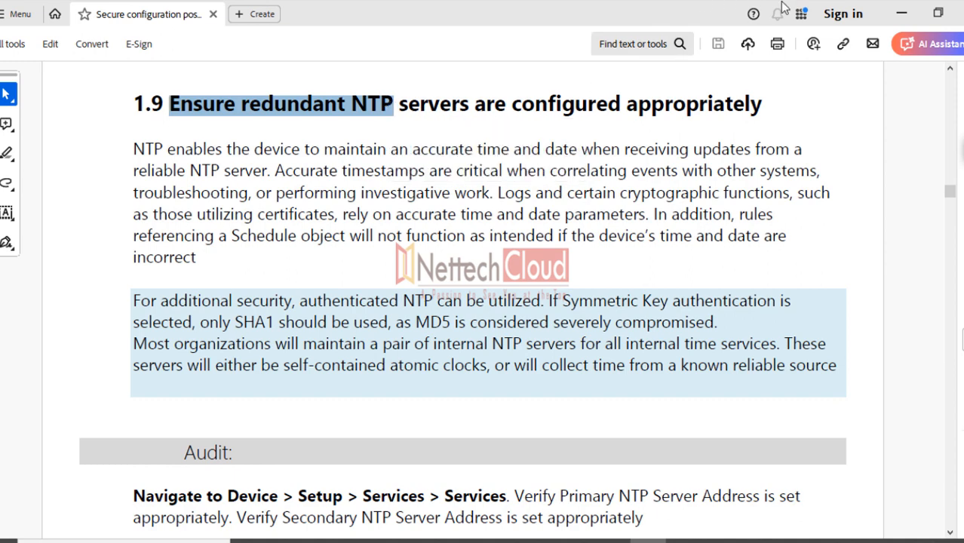
{"action": "left_click", "coordinate": [903, 15]}
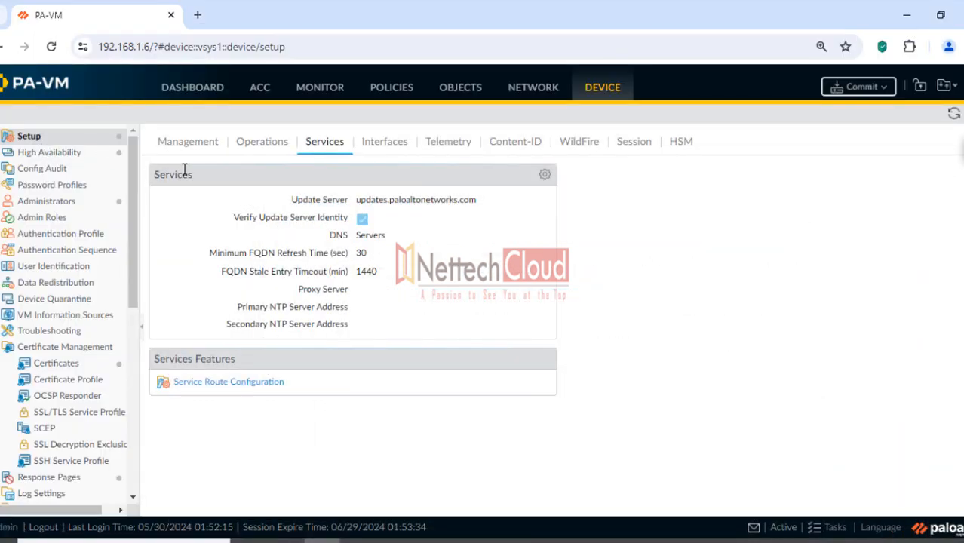
{"action": "left_click", "coordinate": [544, 175]}
{"action": "left_click", "coordinate": [283, 142]}
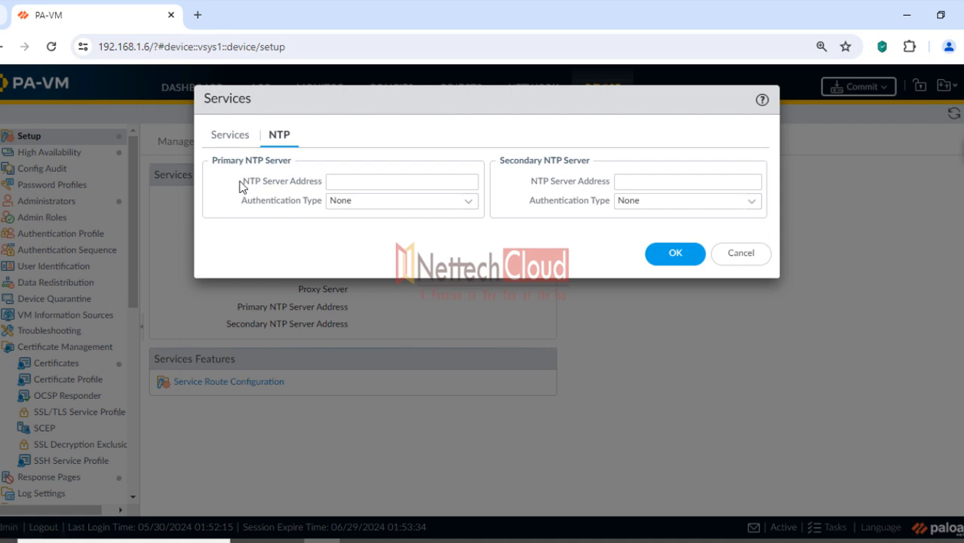
{"action": "left_click_drag", "start_coordinate": [243, 181], "coordinate": [315, 189]}
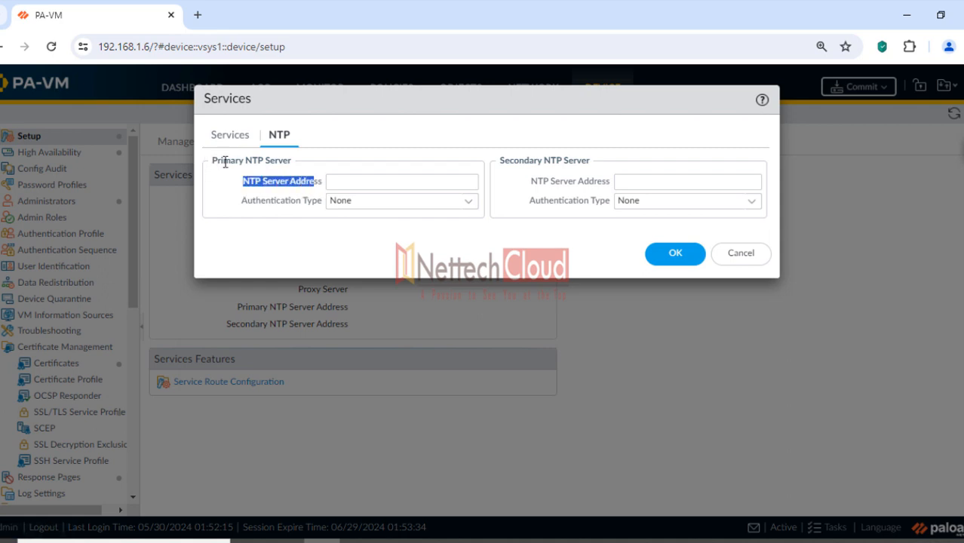
{"action": "left_click_drag", "start_coordinate": [497, 161], "coordinate": [592, 176]}
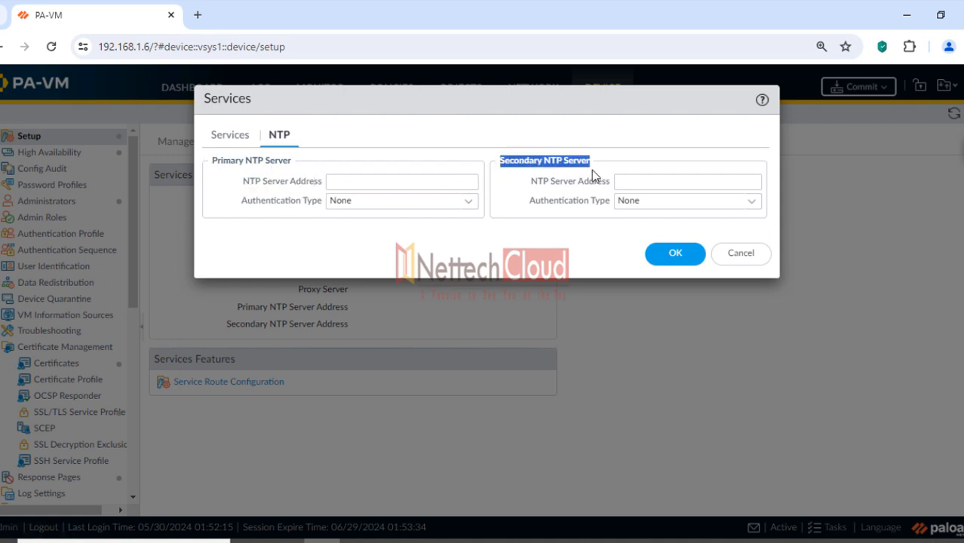
{"action": "left_click", "coordinate": [633, 181]}
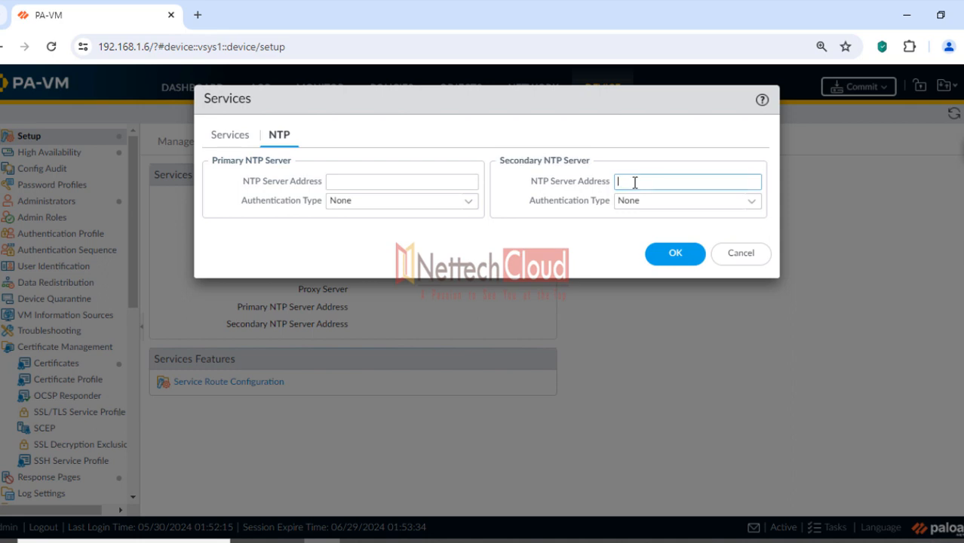
{"action": "left_click", "coordinate": [469, 203]}
{"action": "left_click", "coordinate": [381, 240]}
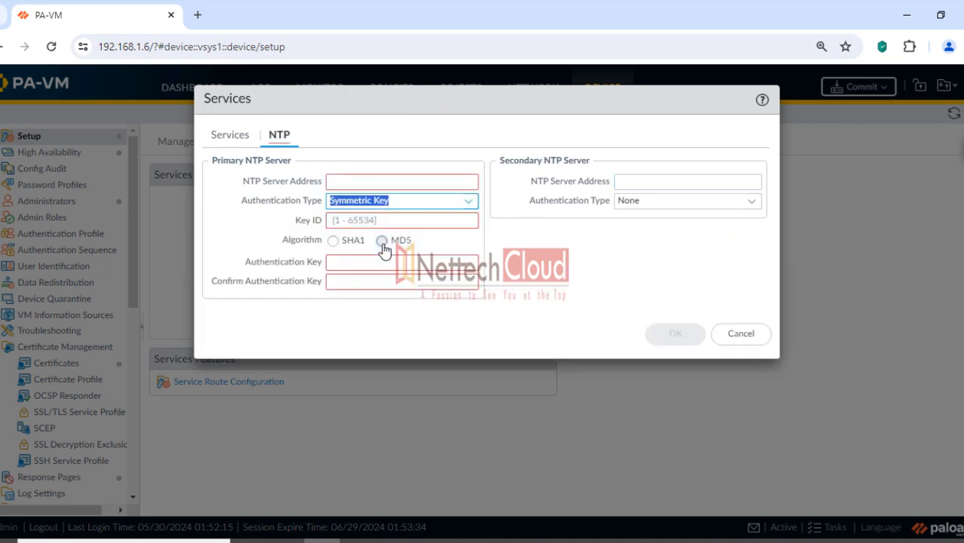
{"action": "left_click", "coordinate": [333, 241]}
{"action": "left_click", "coordinate": [382, 241]}
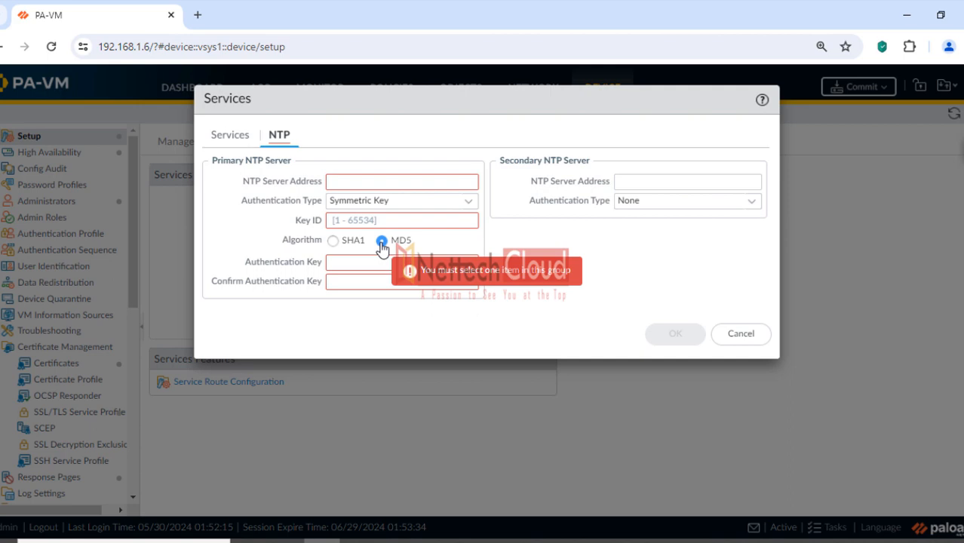
{"action": "left_click", "coordinate": [333, 241]}
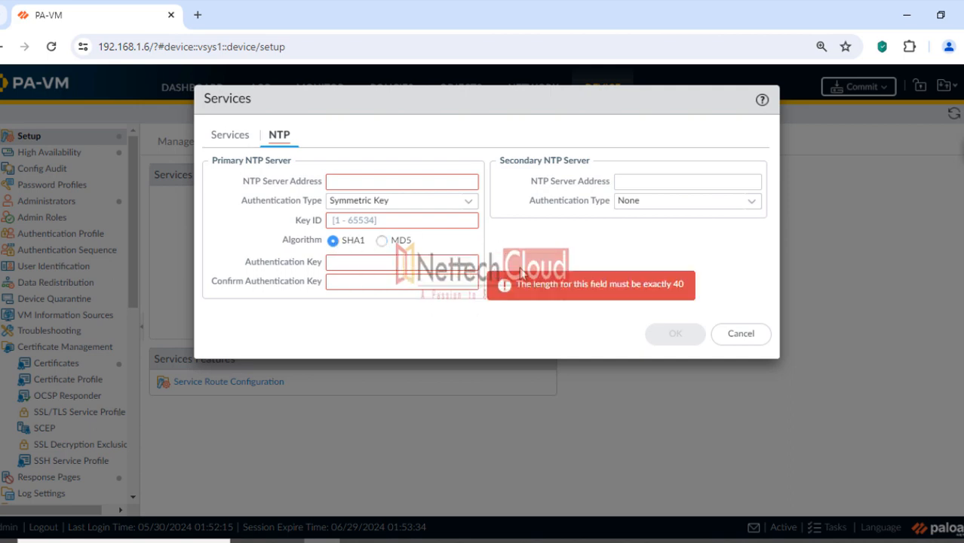
{"action": "left_click", "coordinate": [740, 337]}
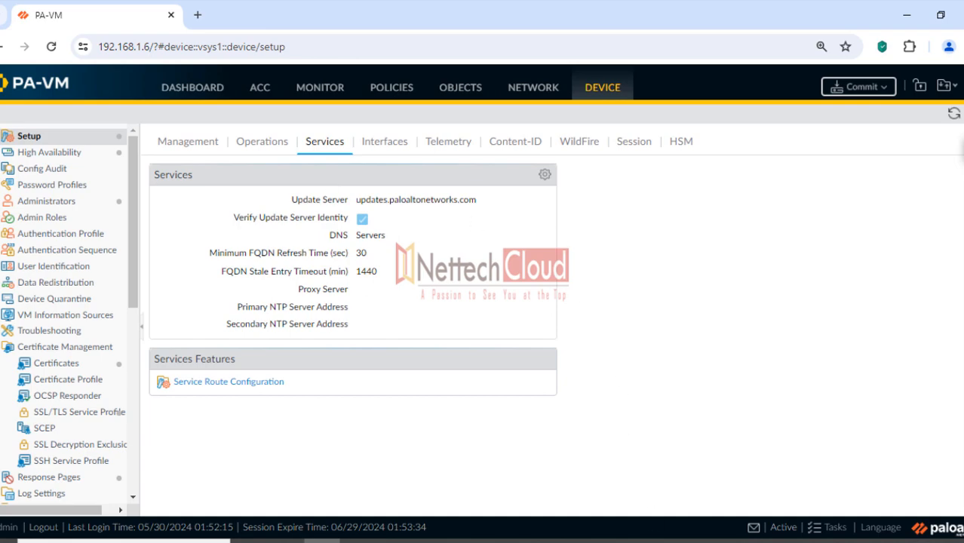
{"action": "left_click", "coordinate": [647, 540]}
Return to the top of the checklist and select the 1. Device Setup heading
{"action": "scroll", "coordinate": [500, 279], "scroll_direction": "down", "scroll_amount": 9}
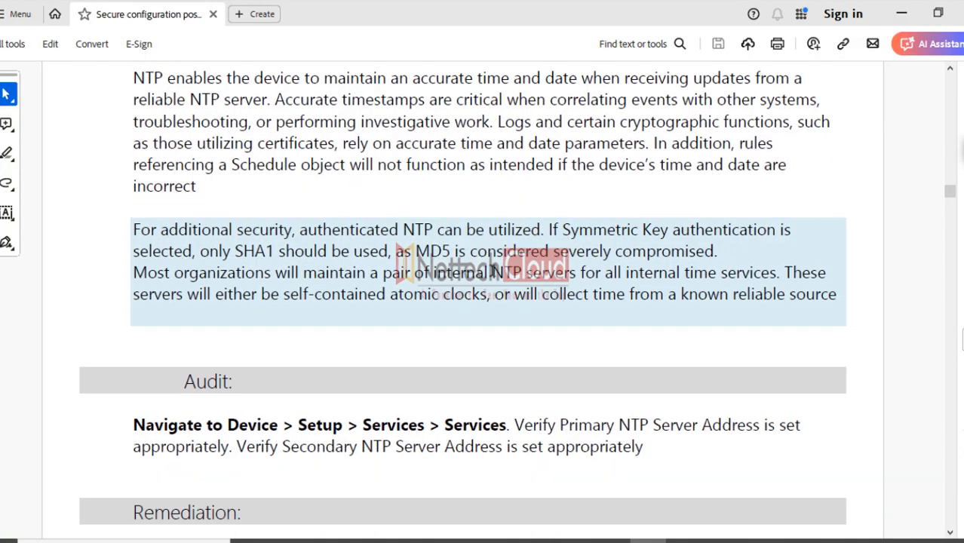
{"action": "scroll", "coordinate": [460, 279], "scroll_direction": "down", "scroll_amount": 4}
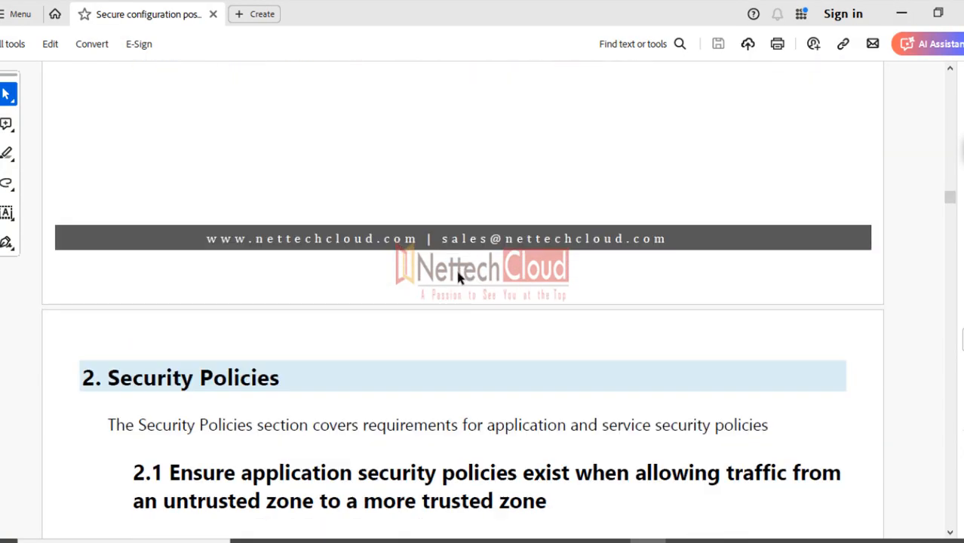
{"action": "scroll", "coordinate": [458, 275], "scroll_direction": "up", "scroll_amount": 12}
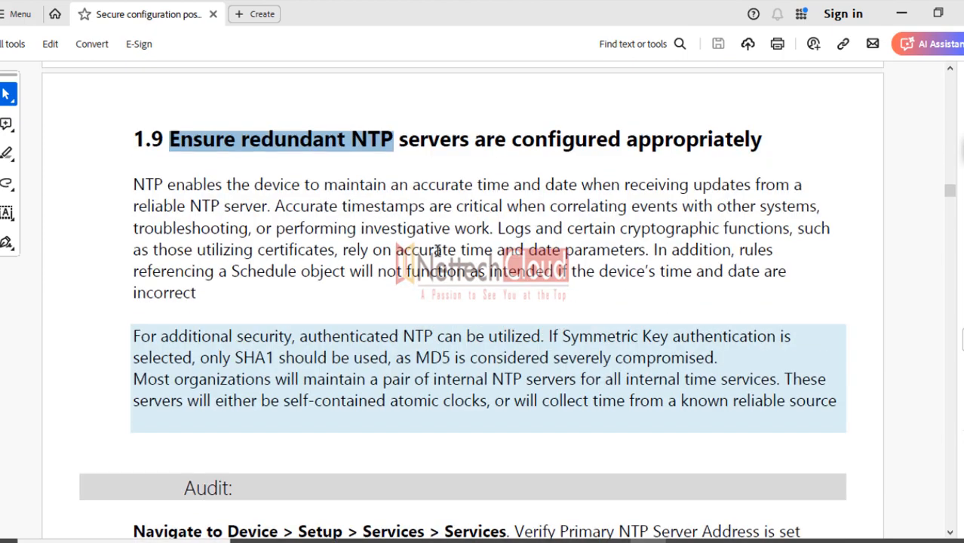
{"action": "scroll", "coordinate": [941, 119], "scroll_direction": "up", "scroll_amount": 10}
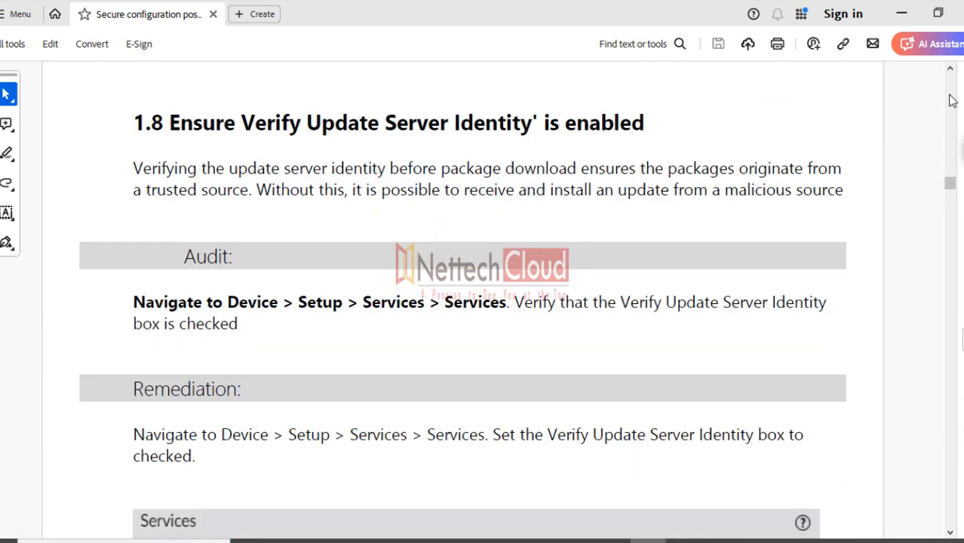
{"action": "scroll", "coordinate": [950, 94], "scroll_direction": "up", "scroll_amount": 15}
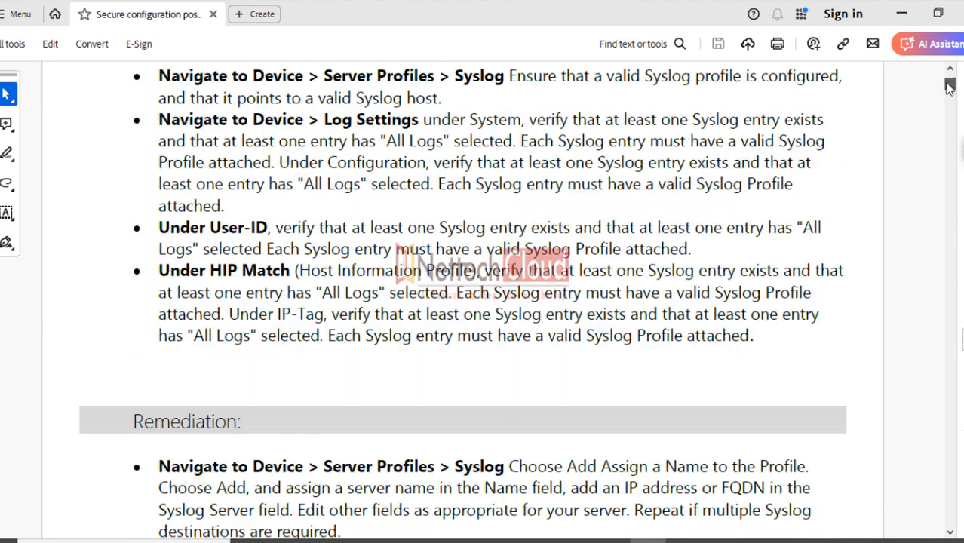
{"action": "scroll", "coordinate": [949, 82], "scroll_direction": "down", "scroll_amount": 7}
{"action": "scroll", "coordinate": [949, 81], "scroll_direction": "up", "scroll_amount": 7}
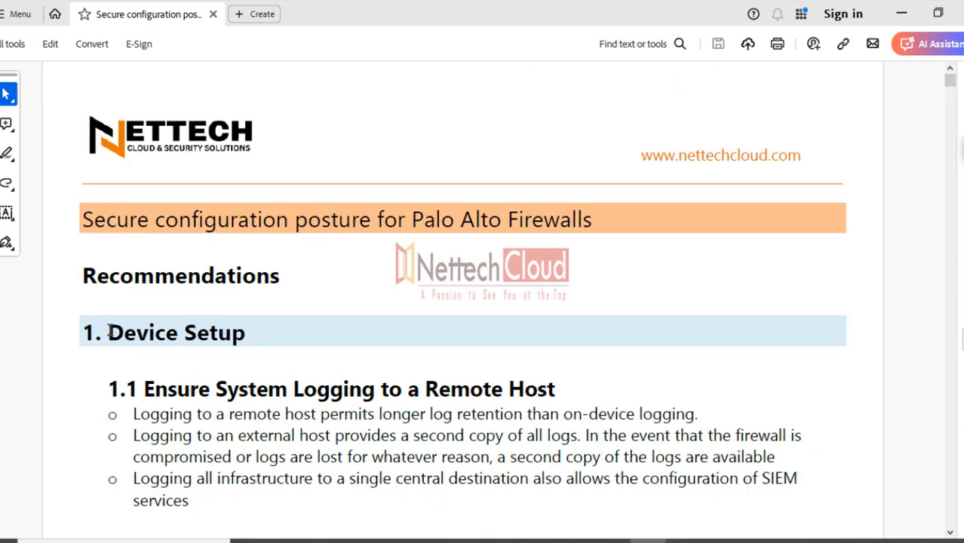
{"action": "left_click_drag", "start_coordinate": [108, 332], "coordinate": [204, 332]}
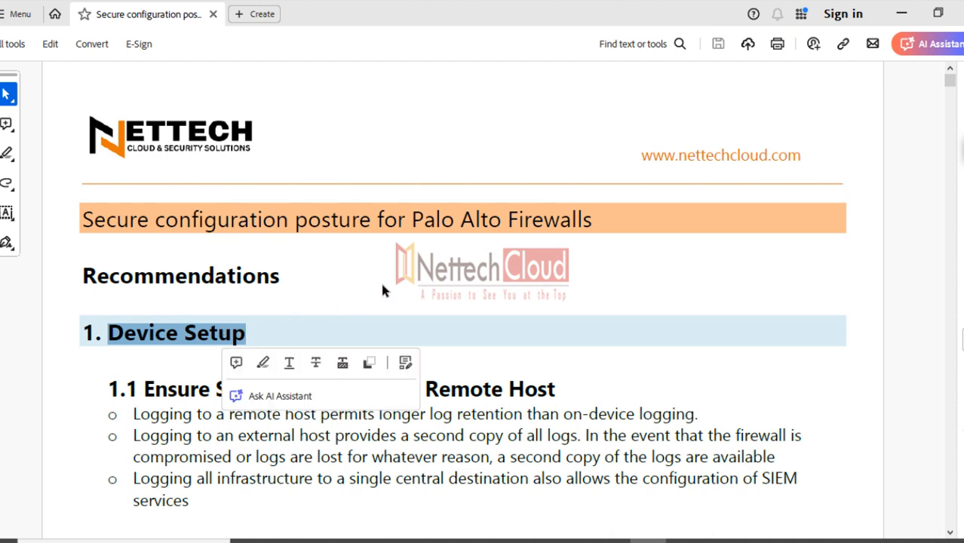